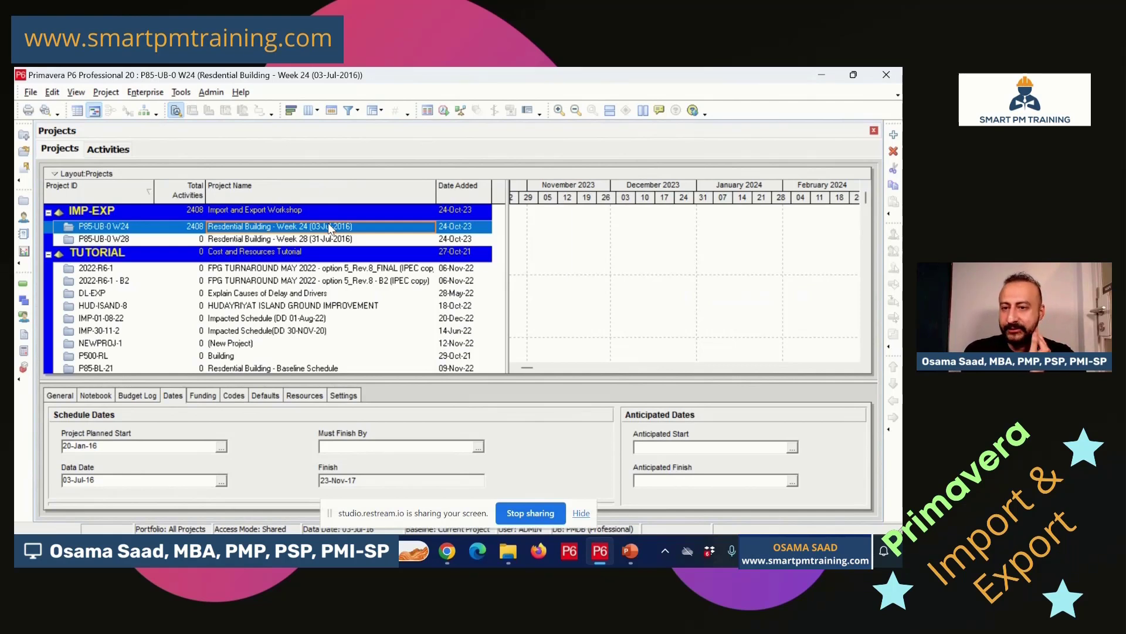
# Collapse the TUTORIAL group in the project list and select the Week 24 (03-Jul-2016) project.
pyautogui.click(49, 254)
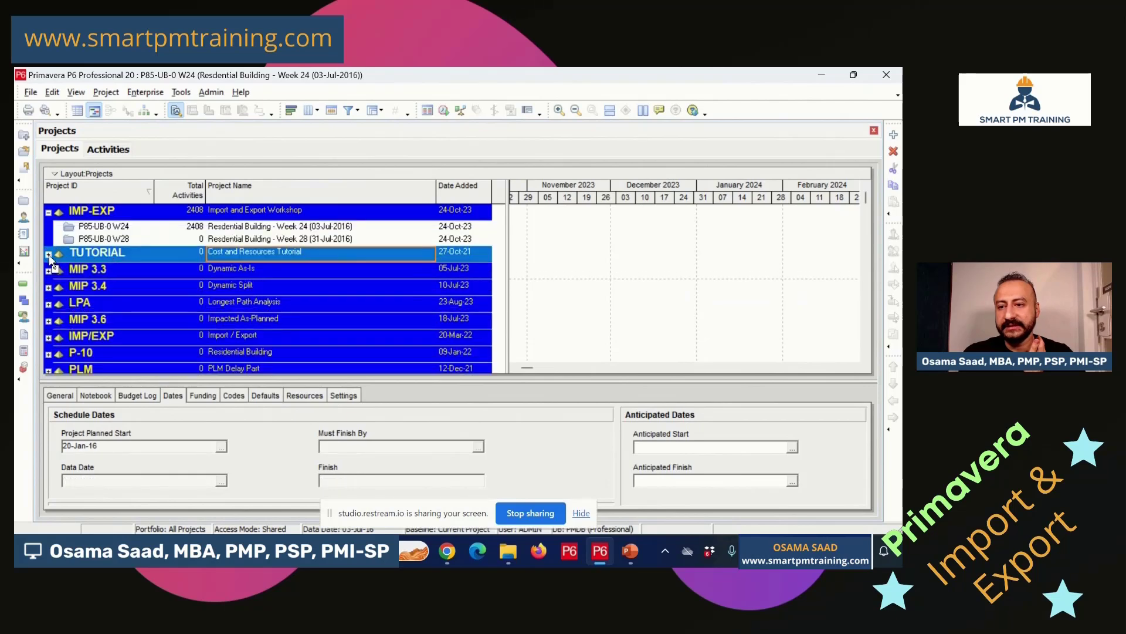
pyautogui.click(311, 228)
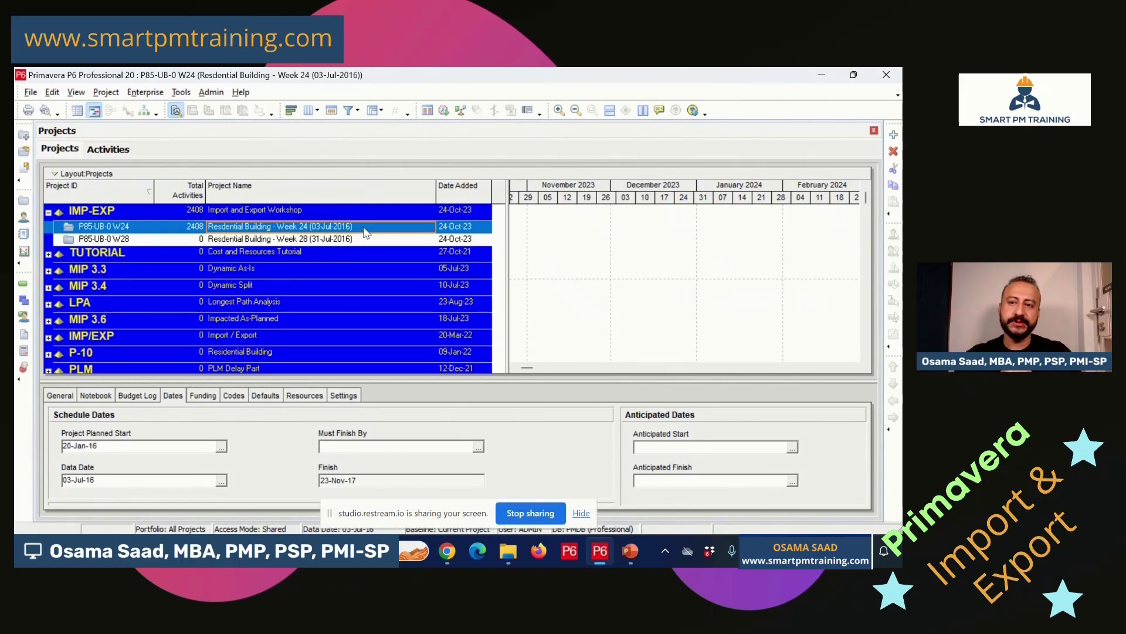
# Compare the schedule dates and data dates of the Week 24 and Week 28 projects under IMP-EXP.
pyautogui.keyDown('ctrl'); pyautogui.click(309, 239); pyautogui.keyUp('ctrl')
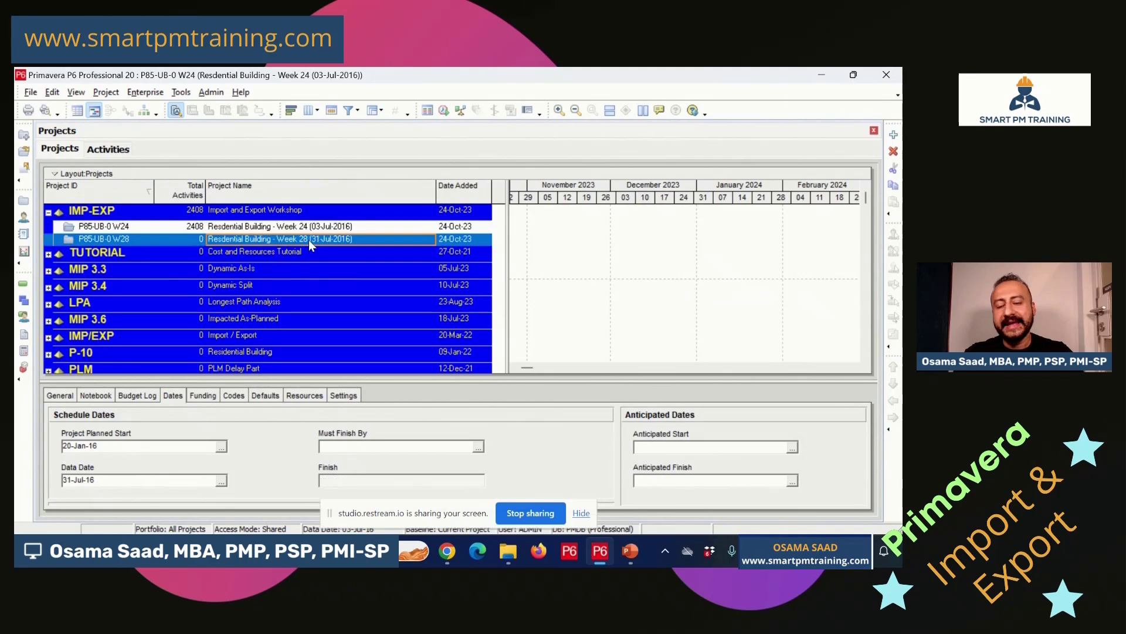
pyautogui.click(325, 251)
pyautogui.click(332, 238)
pyautogui.click(340, 225)
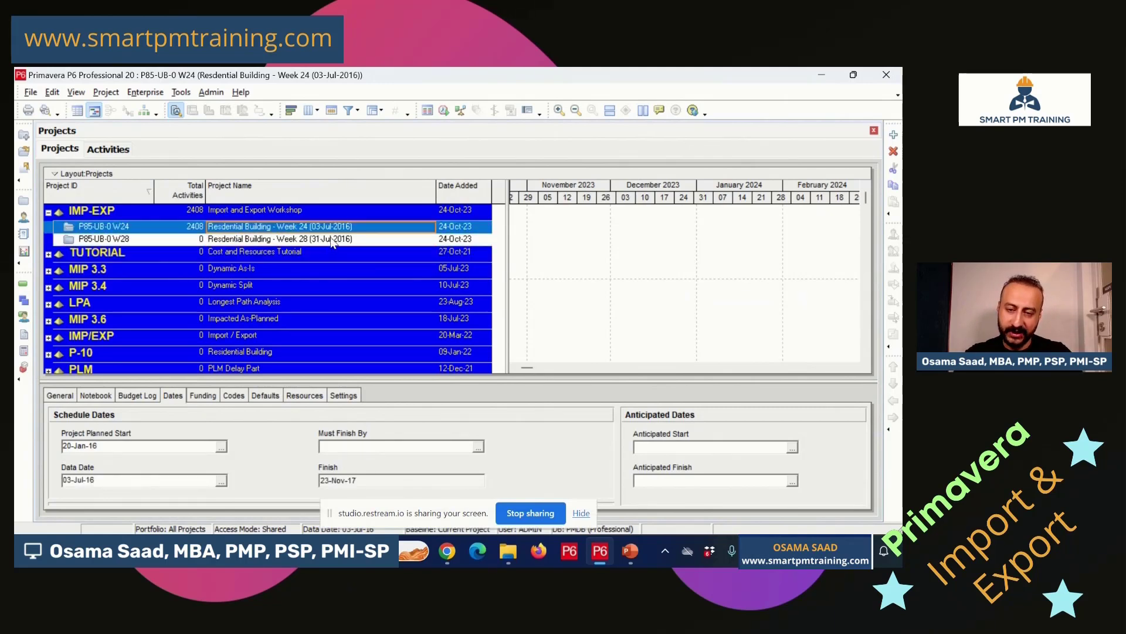
pyautogui.click(330, 237)
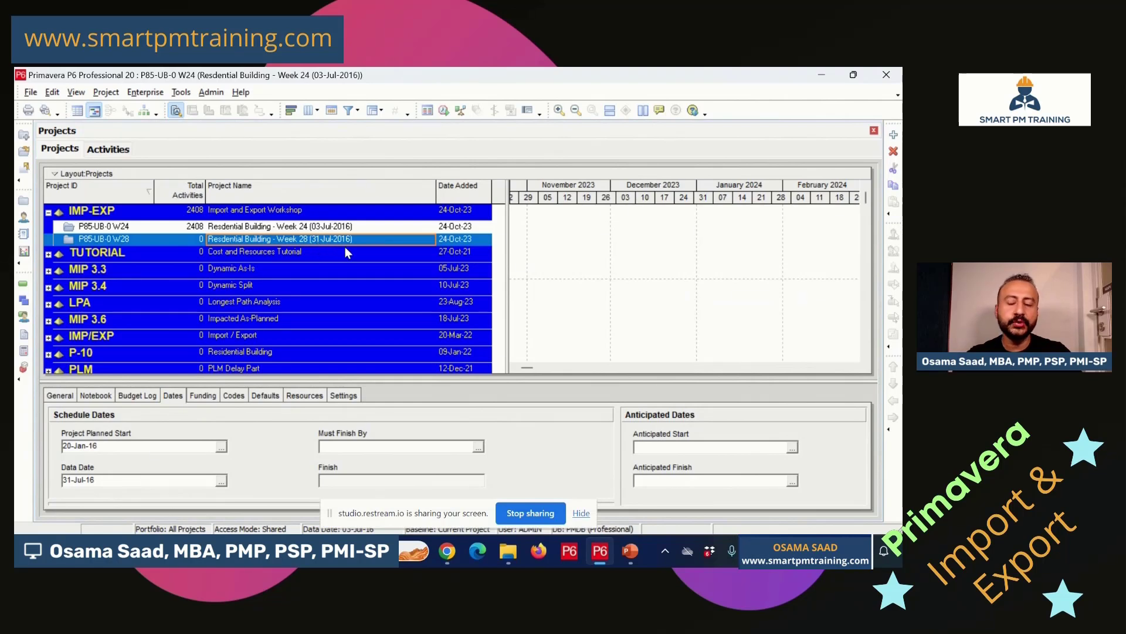
pyautogui.click(312, 227)
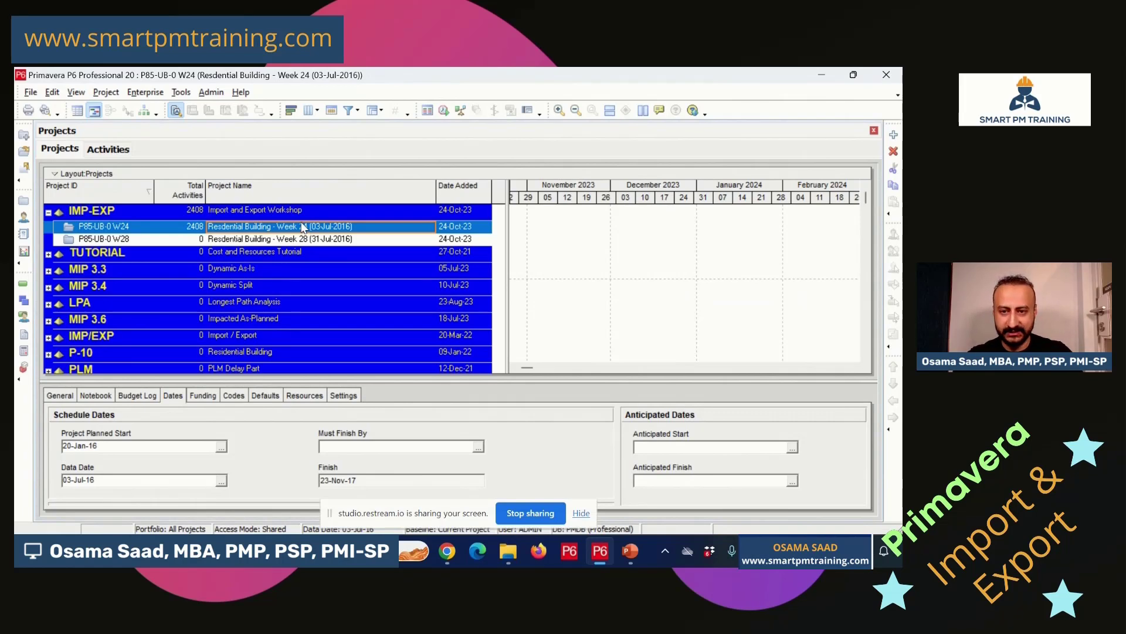
pyautogui.click(315, 240)
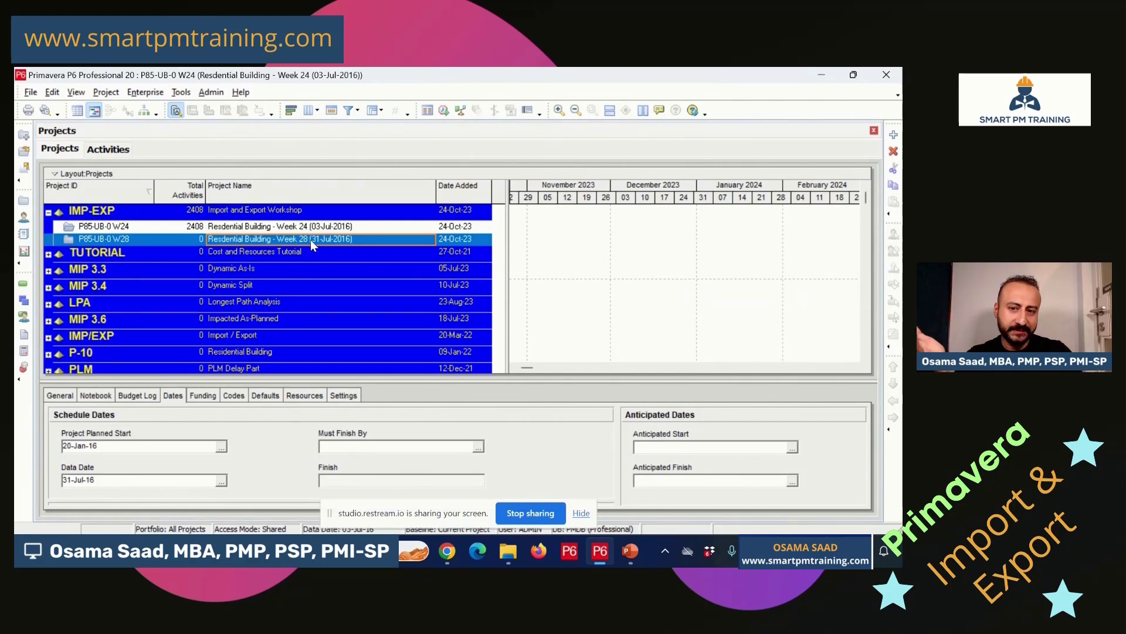
pyautogui.click(330, 228)
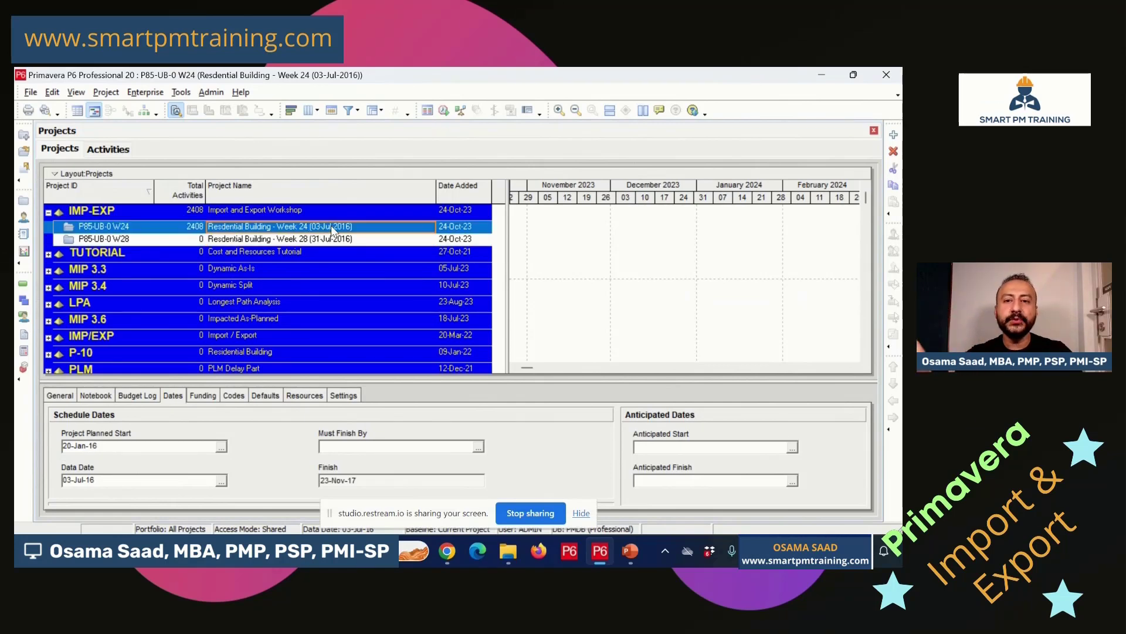
pyautogui.click(311, 241)
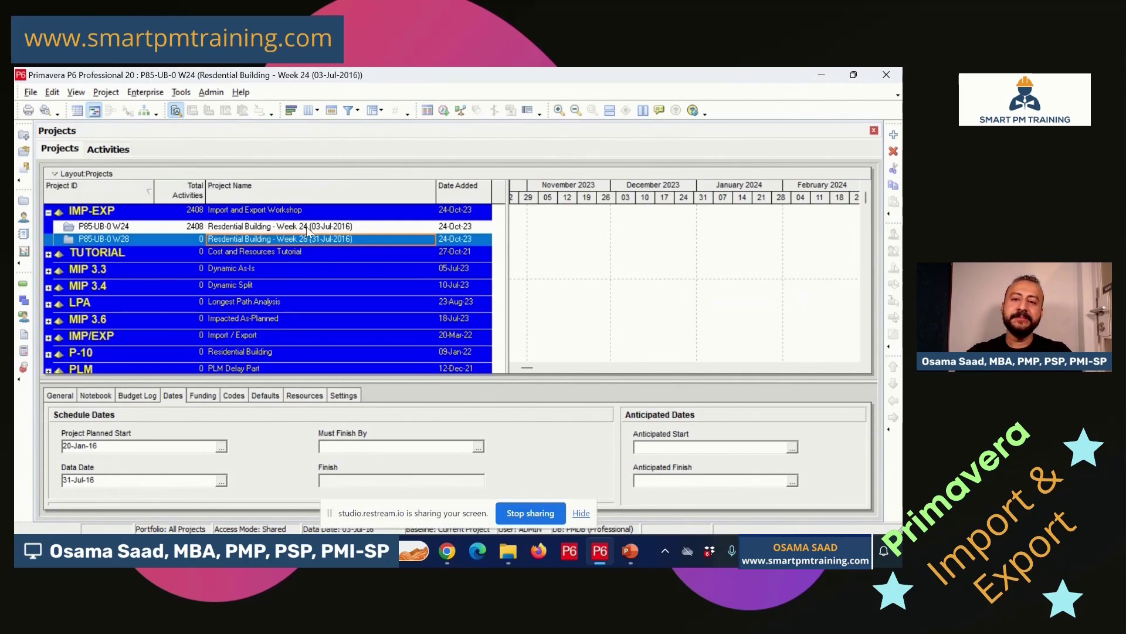
pyautogui.click(307, 230)
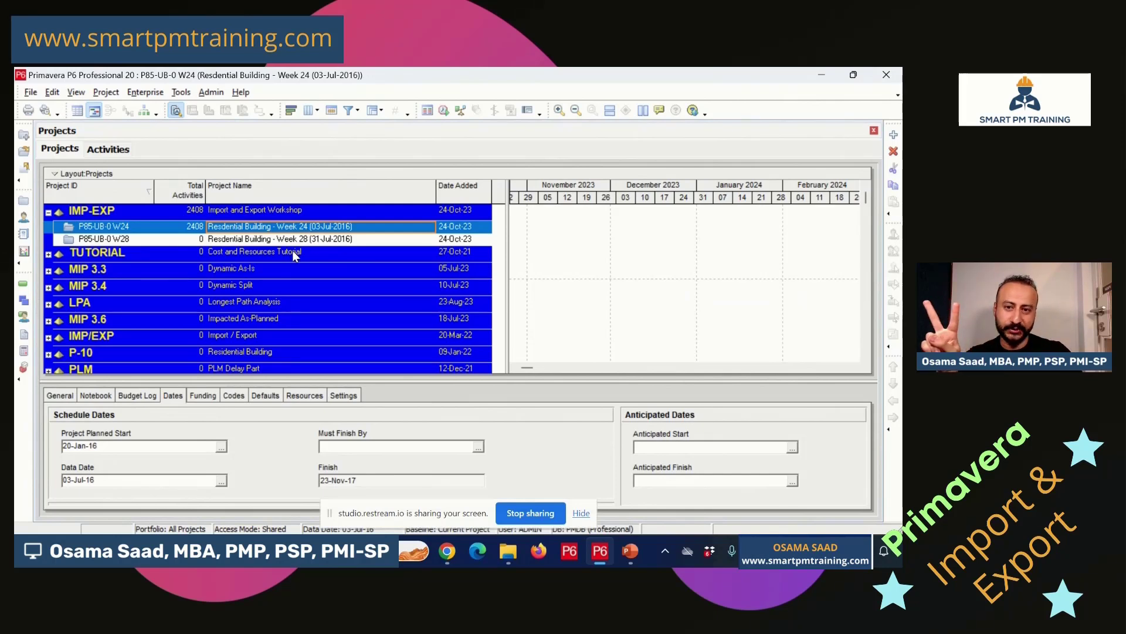
pyautogui.click(316, 228)
pyautogui.click(314, 238)
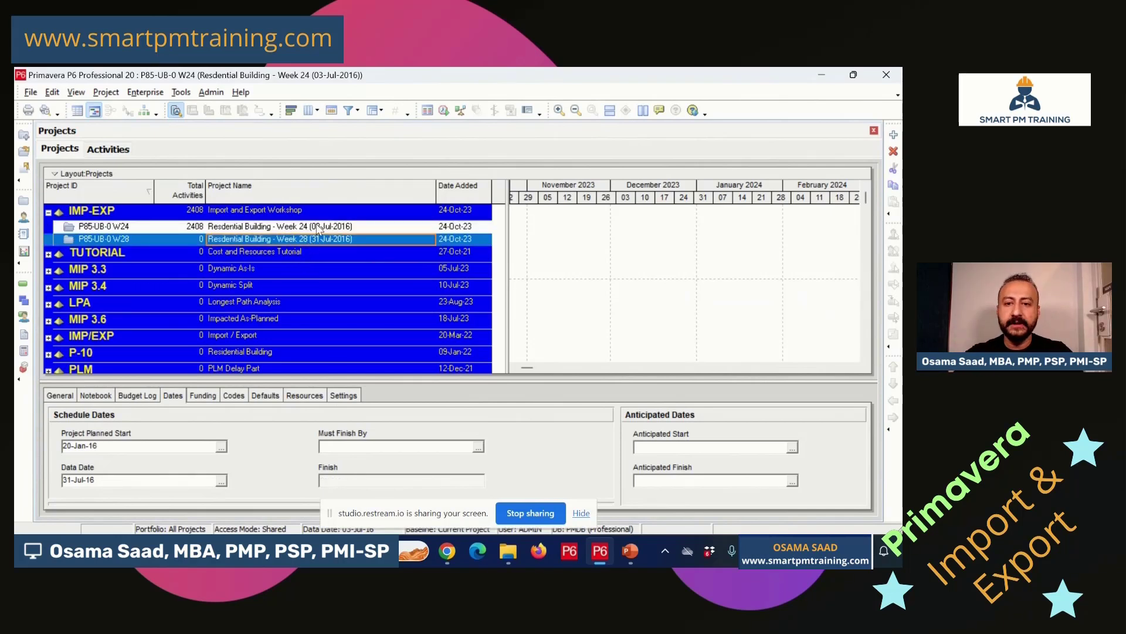
# Open the Week 24 project P85-UB-0 W24 to show its activities.
pyautogui.click(310, 229)
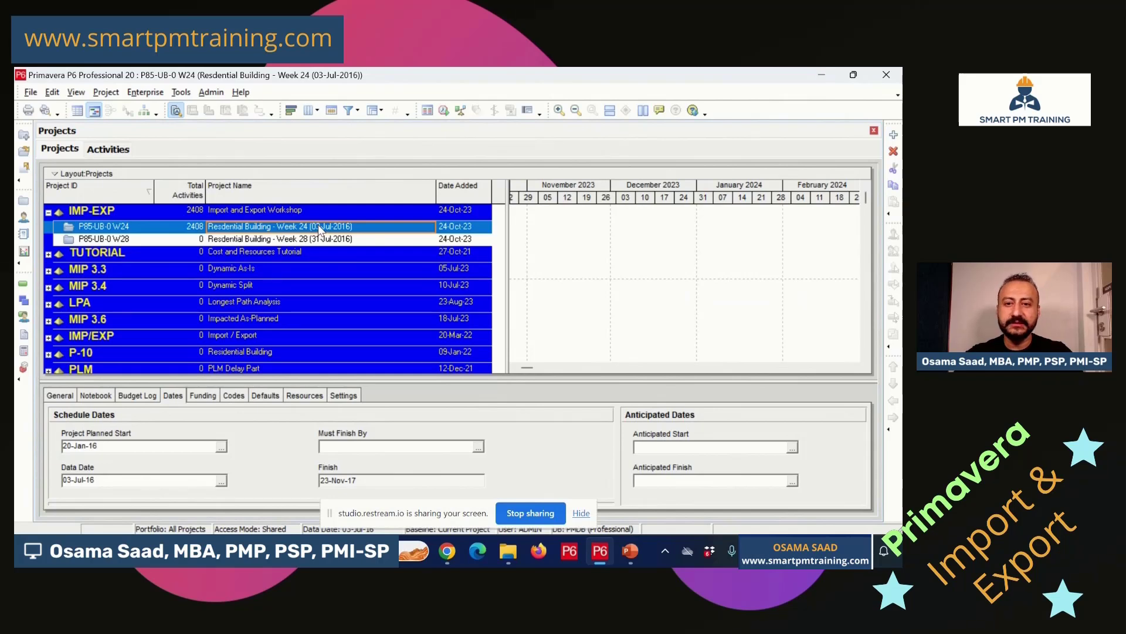
pyautogui.rightClick(320, 229)
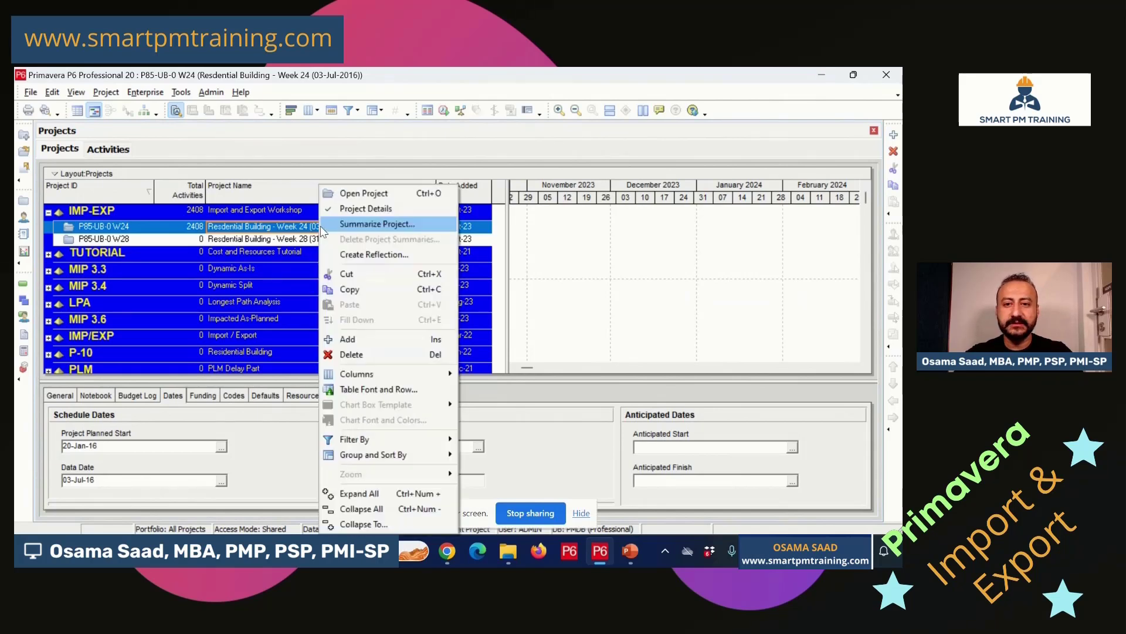
pyautogui.click(379, 199)
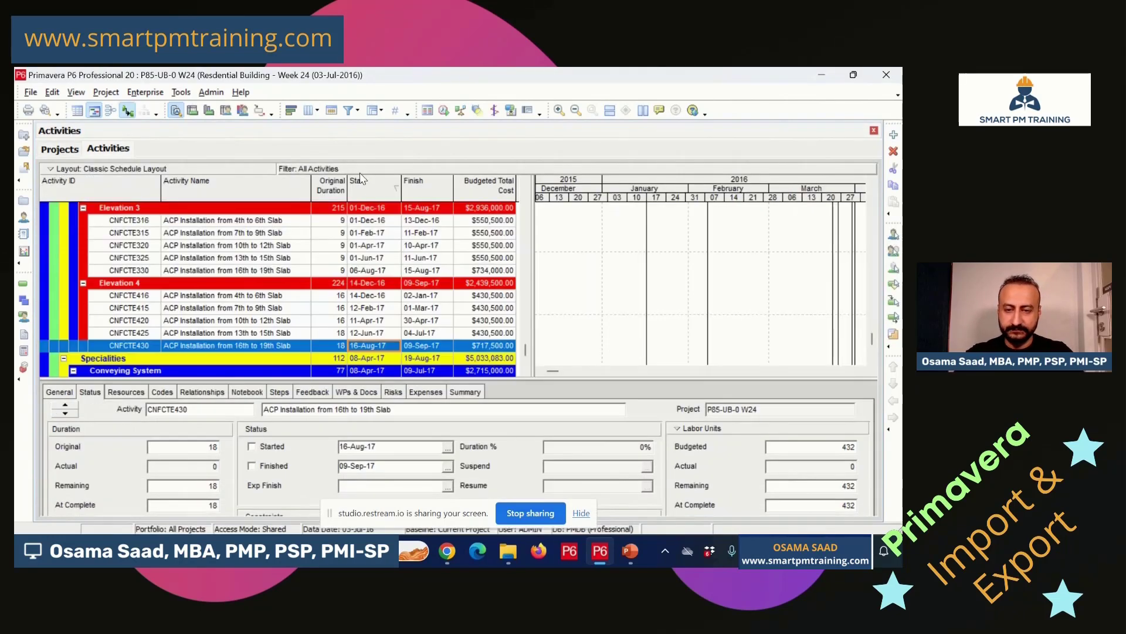
# Start a Spreadsheet (XLSX) export of the Activities data for project P85-UB-0 W24.
pyautogui.click(30, 92)
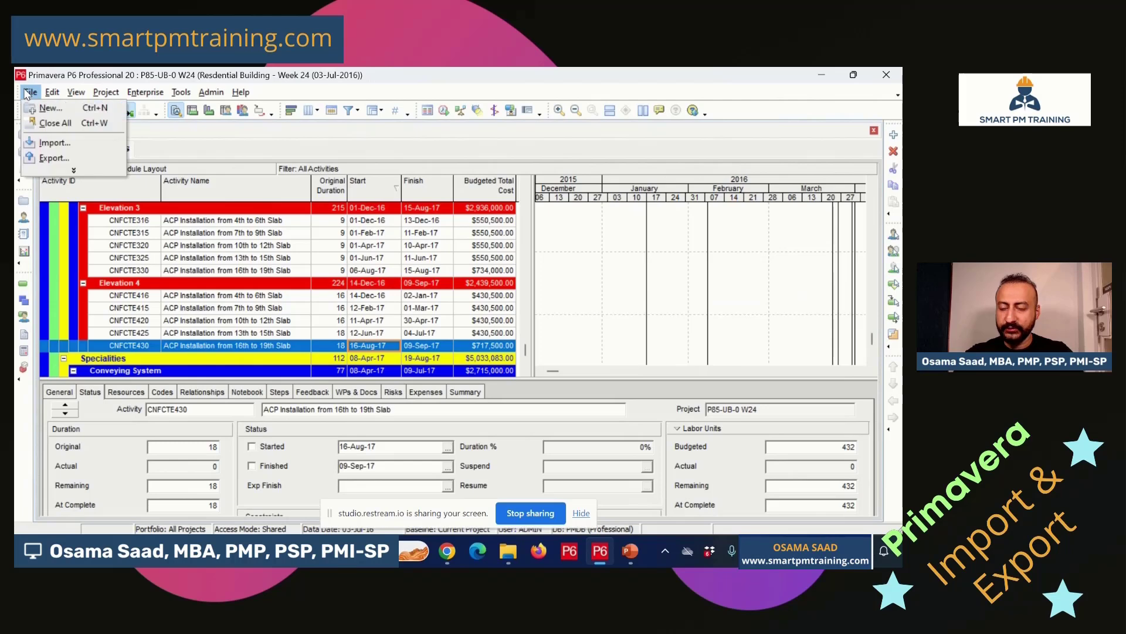
pyautogui.click(61, 154)
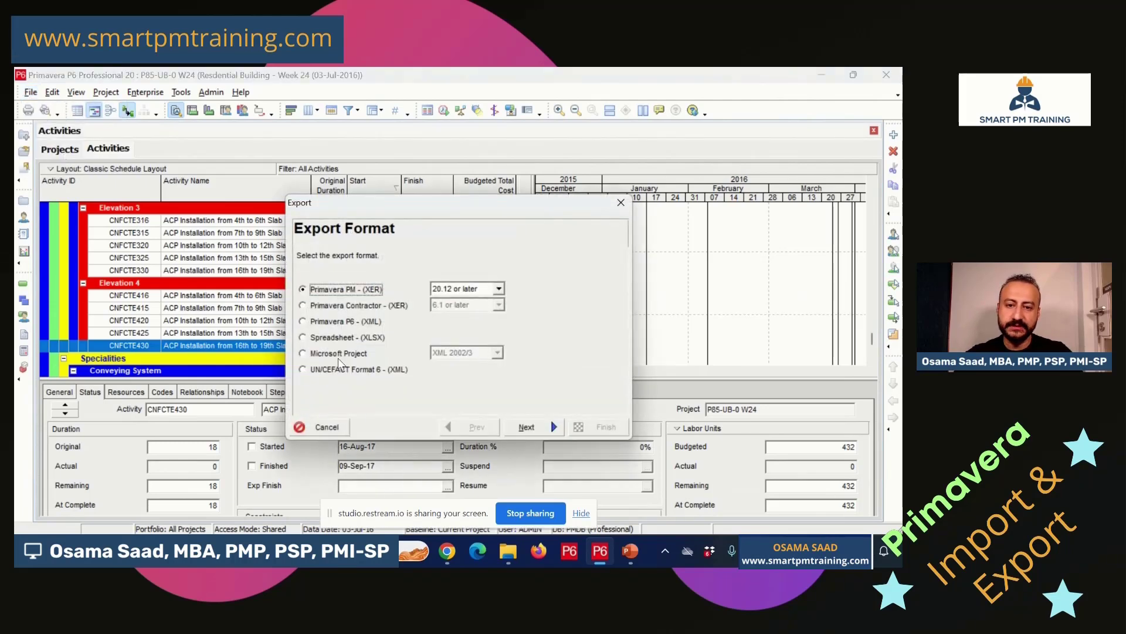
pyautogui.click(366, 337)
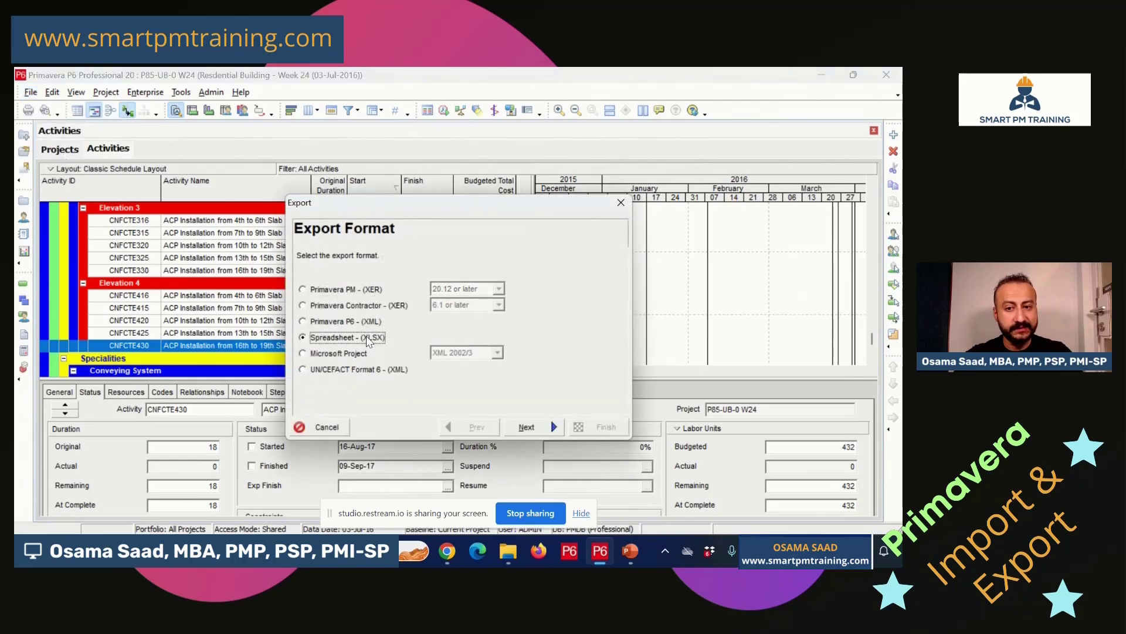
pyautogui.click(541, 427)
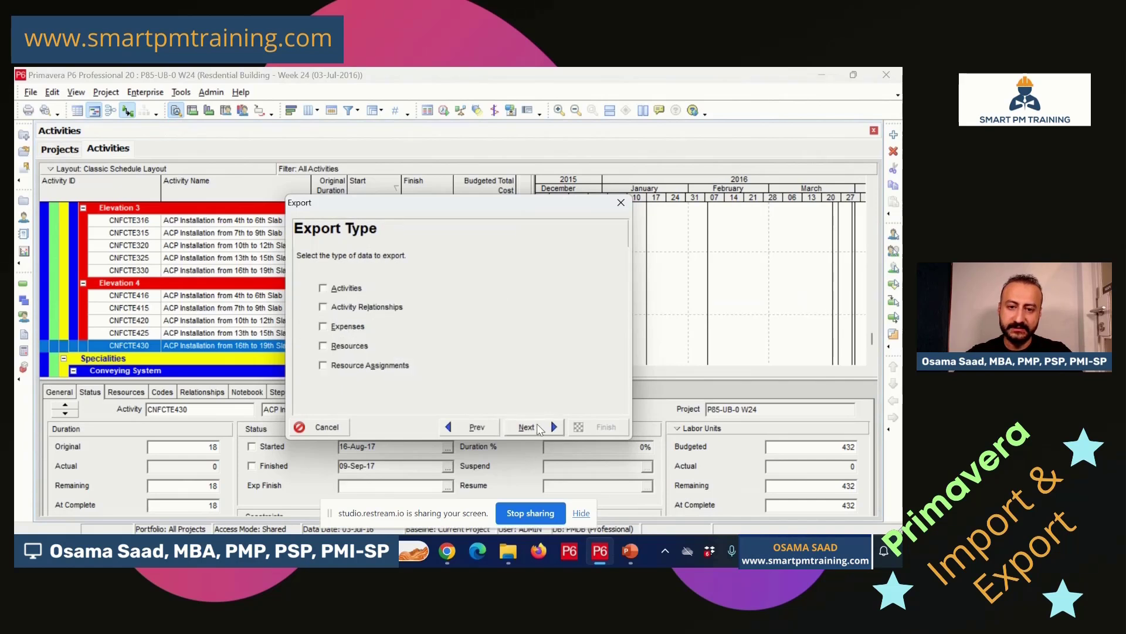
pyautogui.click(339, 288)
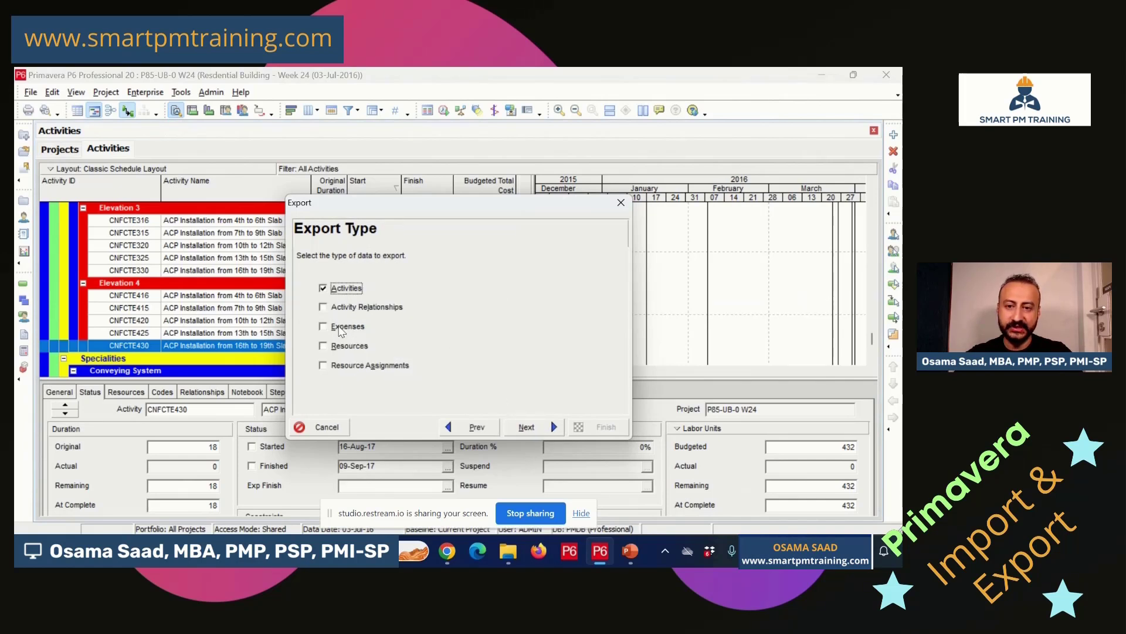
pyautogui.click(524, 428)
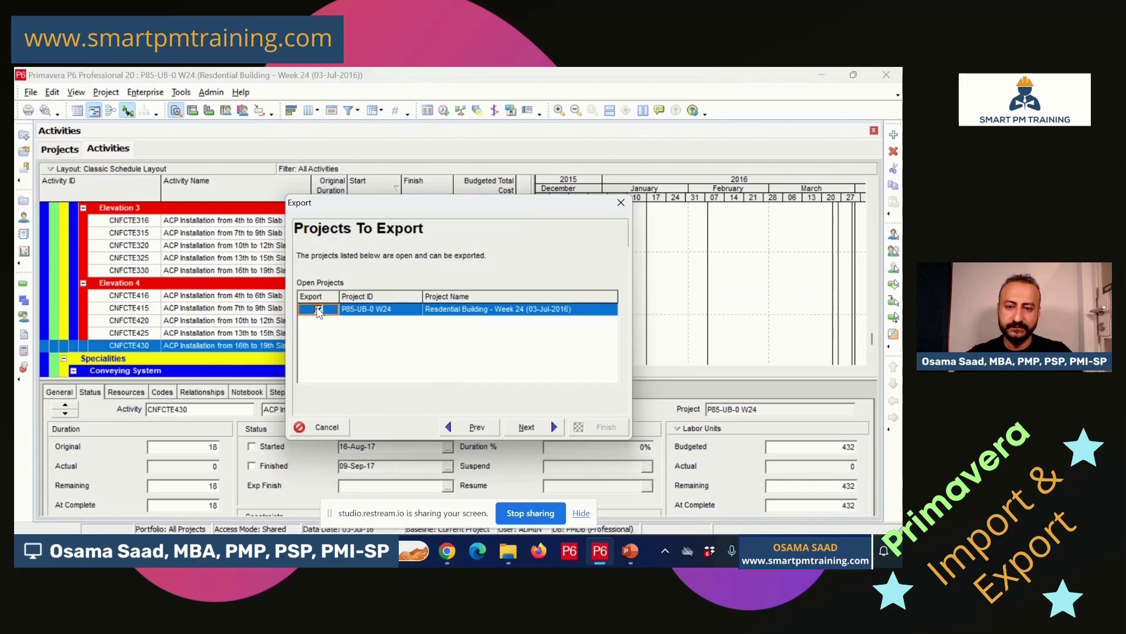
pyautogui.click(535, 427)
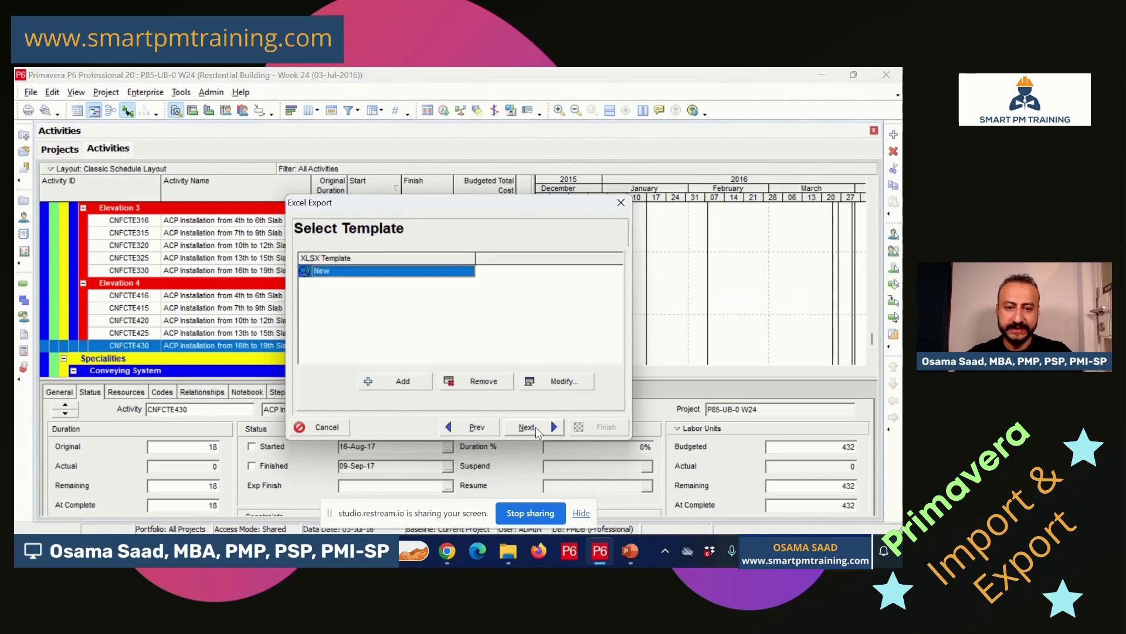
# Open the New export template for modification and review its selected columns from Activity Status to Activity % Complete.
pyautogui.click(554, 382)
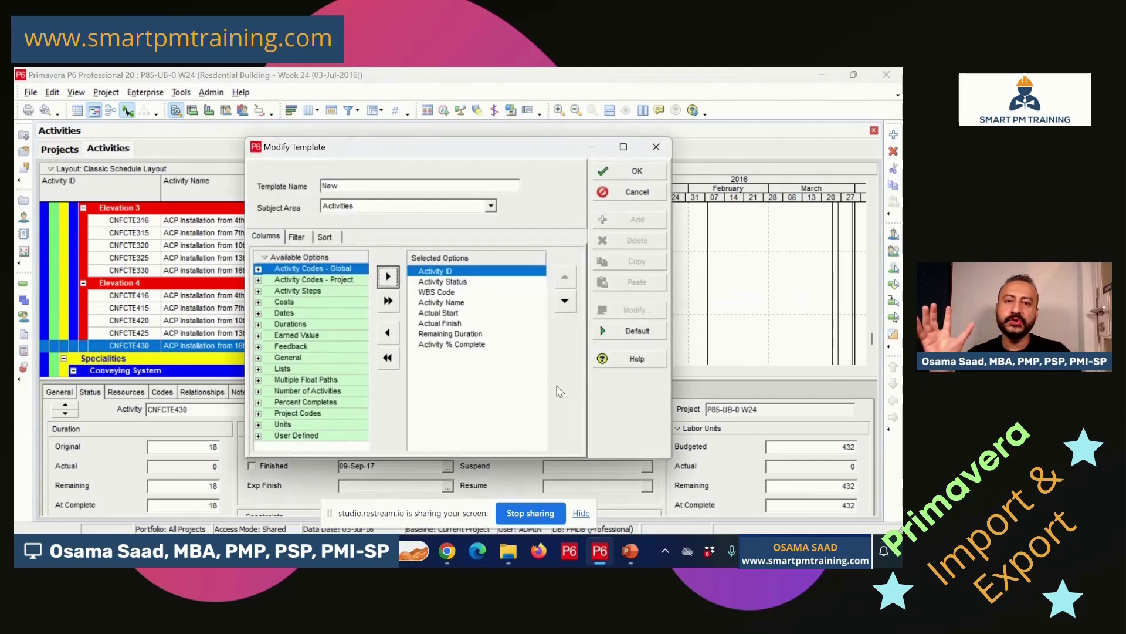
pyautogui.click(453, 282)
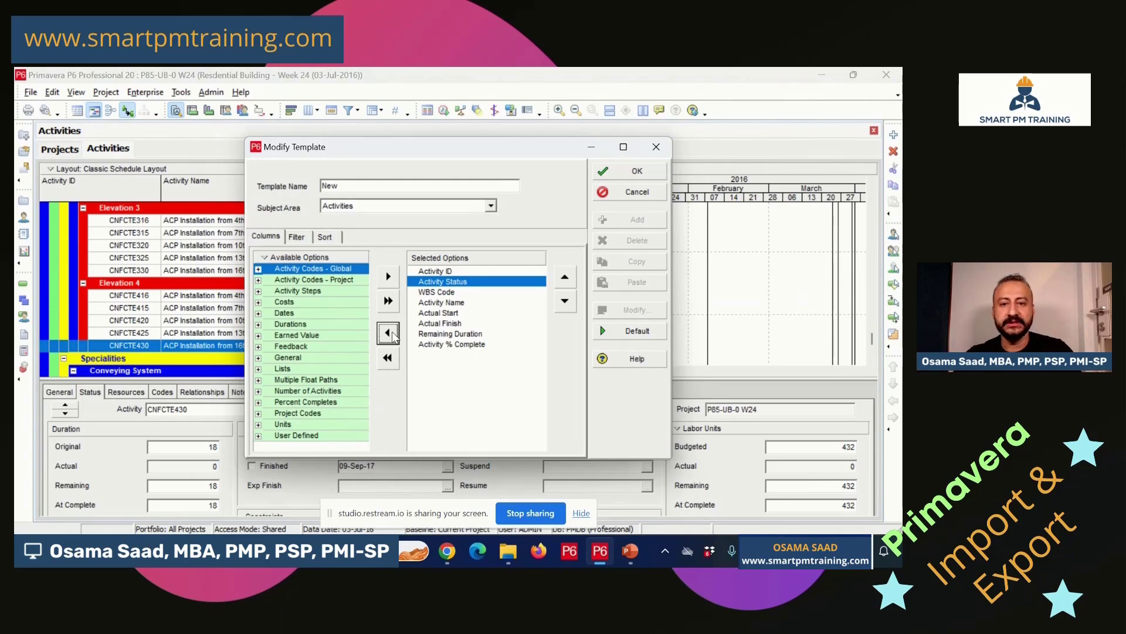
pyautogui.click(451, 292)
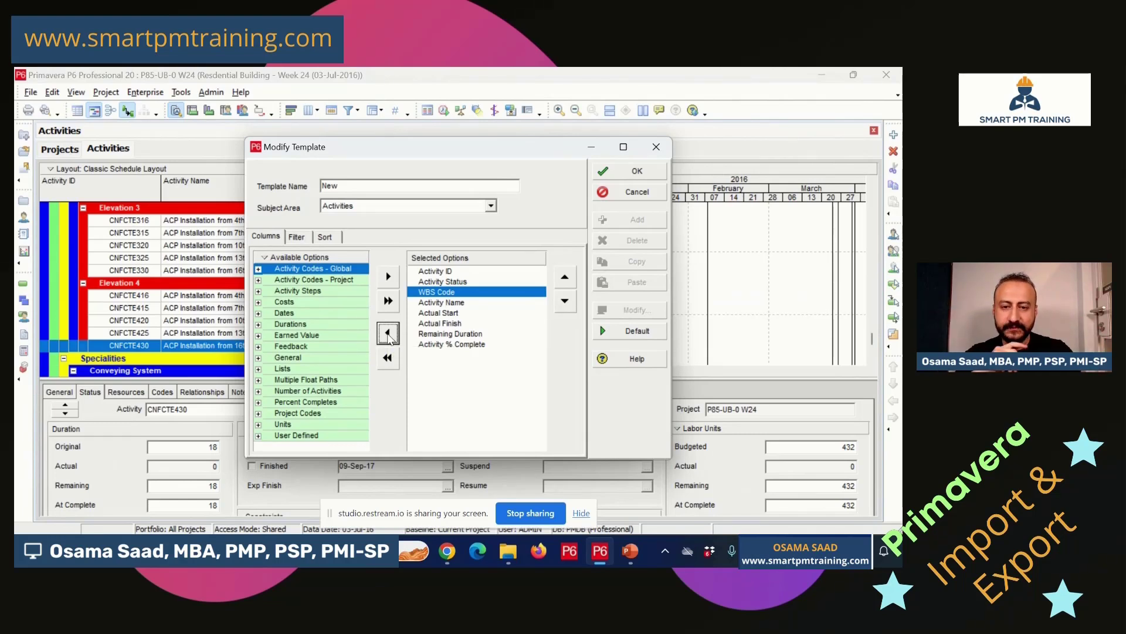
pyautogui.click(486, 303)
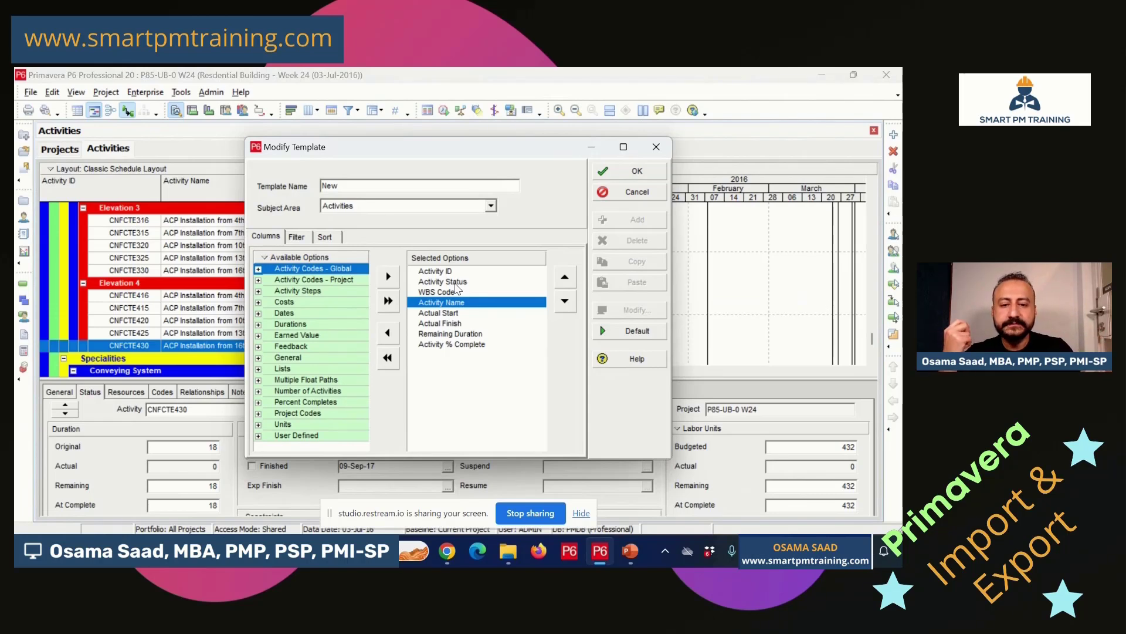
pyautogui.click(465, 313)
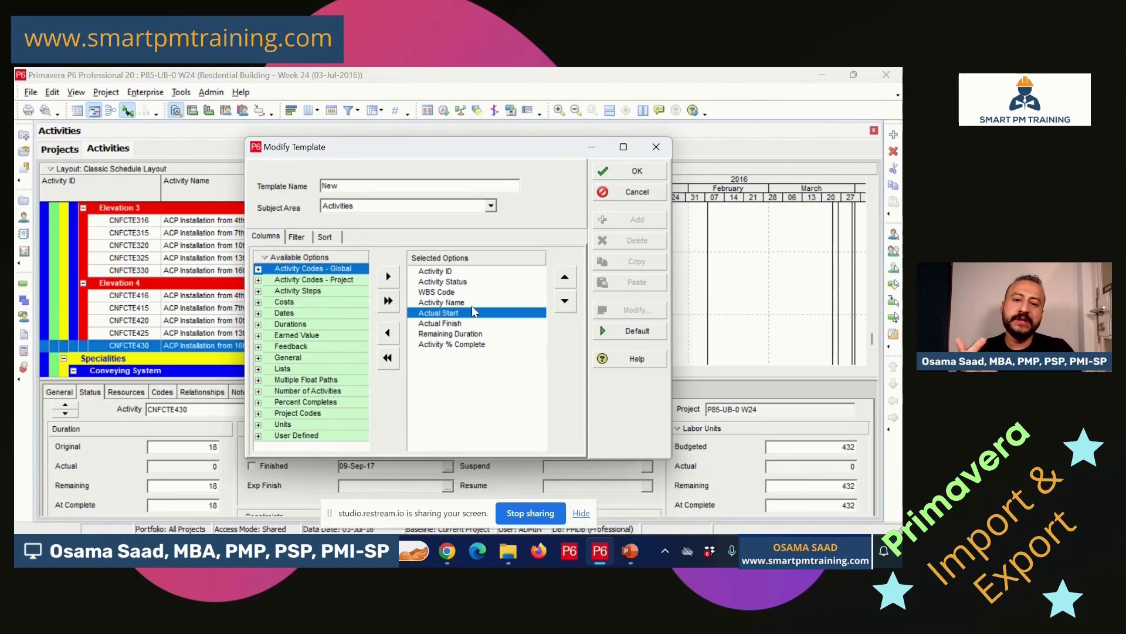
pyautogui.click(466, 323)
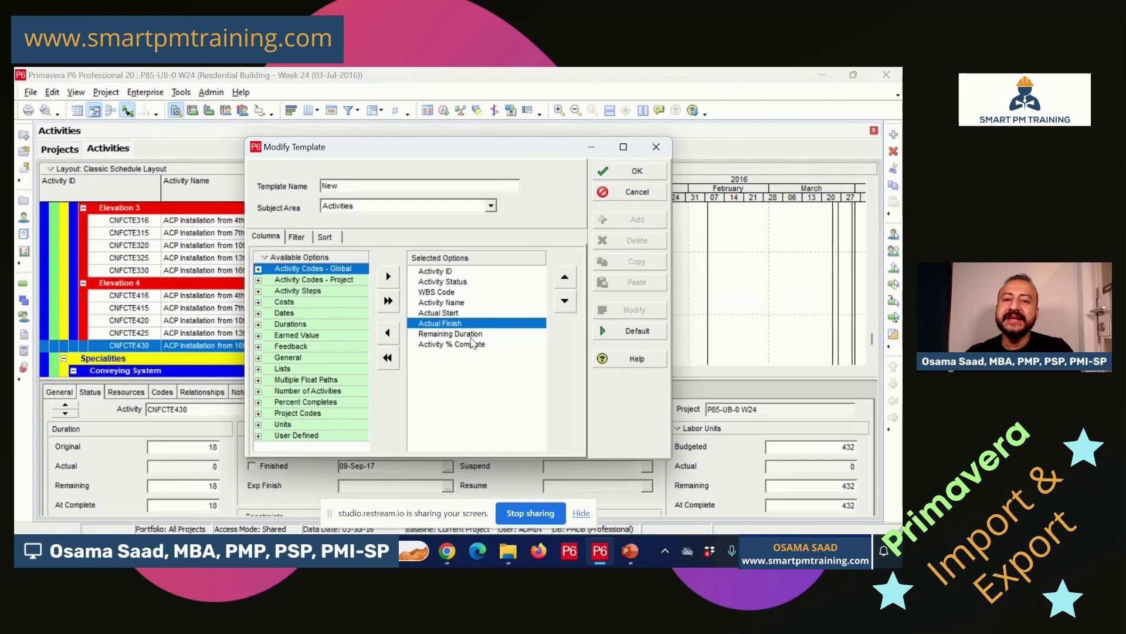
pyautogui.click(471, 334)
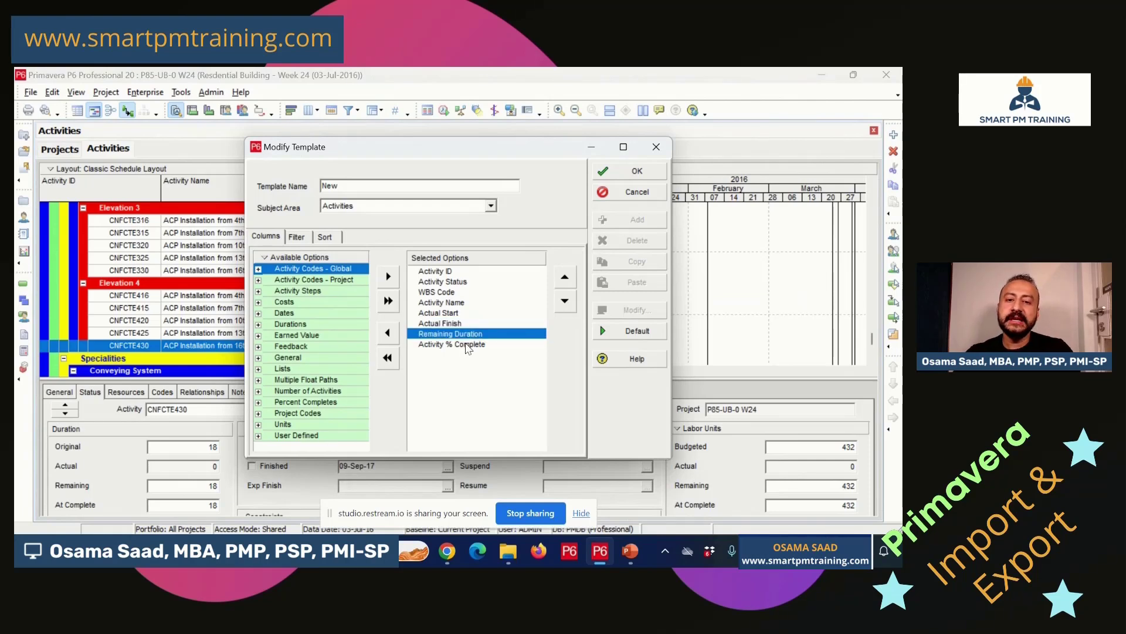
pyautogui.click(468, 346)
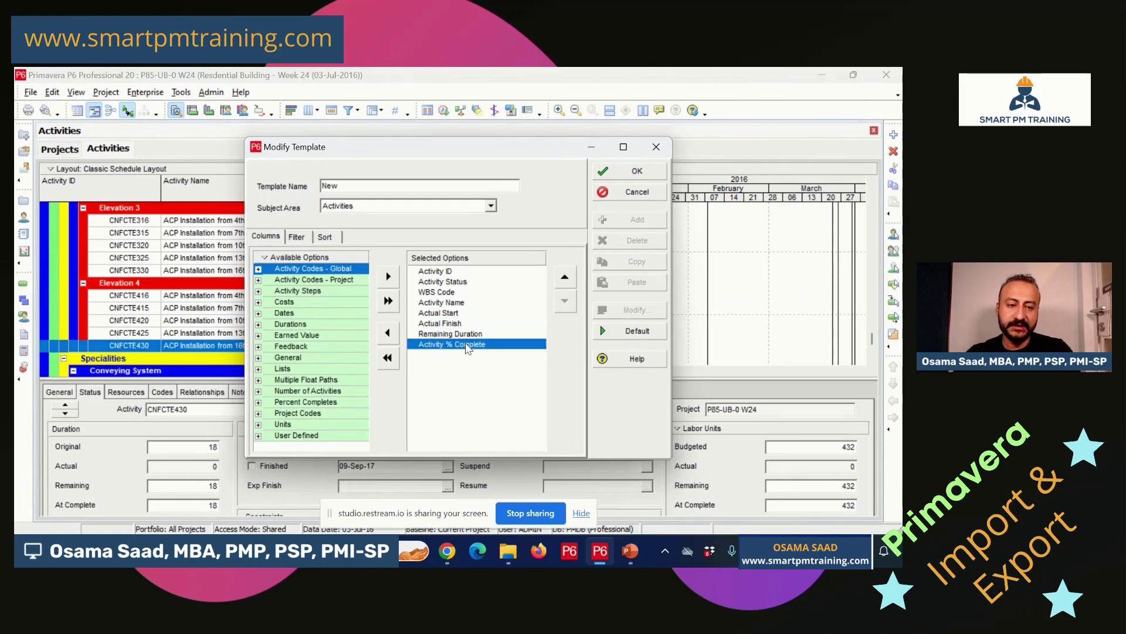
pyautogui.click(441, 302)
# Deselect the user-defined filter (Untitled Filter)_1 so the template covers all activities, check the sorting and columns, and accept the template.
pyautogui.click(298, 236)
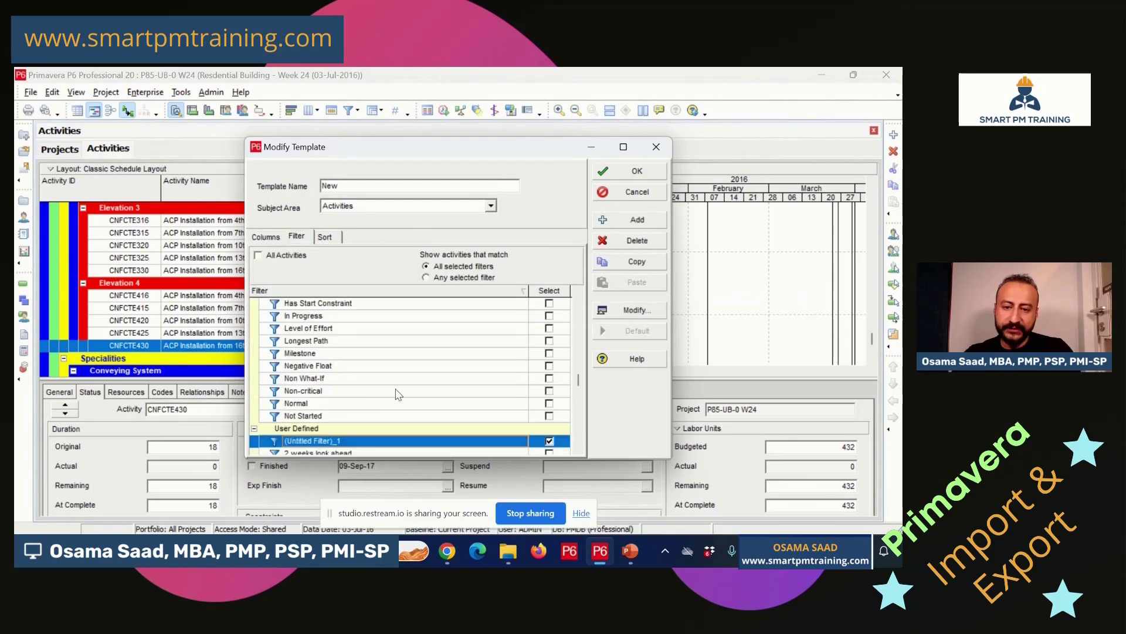
pyautogui.click(549, 441)
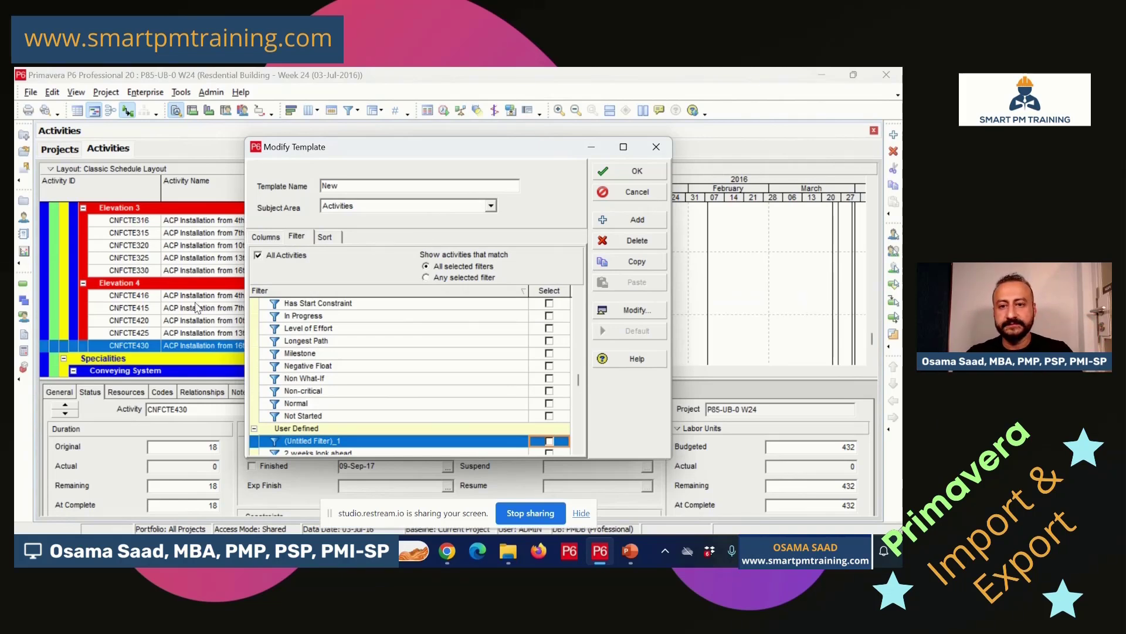
pyautogui.click(335, 236)
pyautogui.click(267, 236)
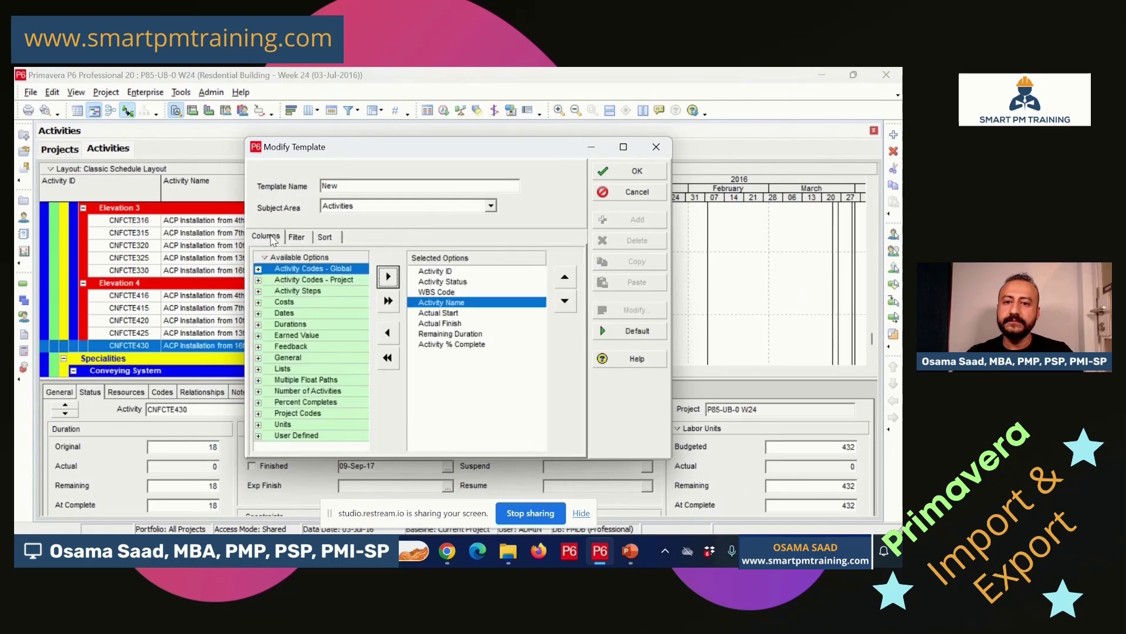
pyautogui.click(613, 174)
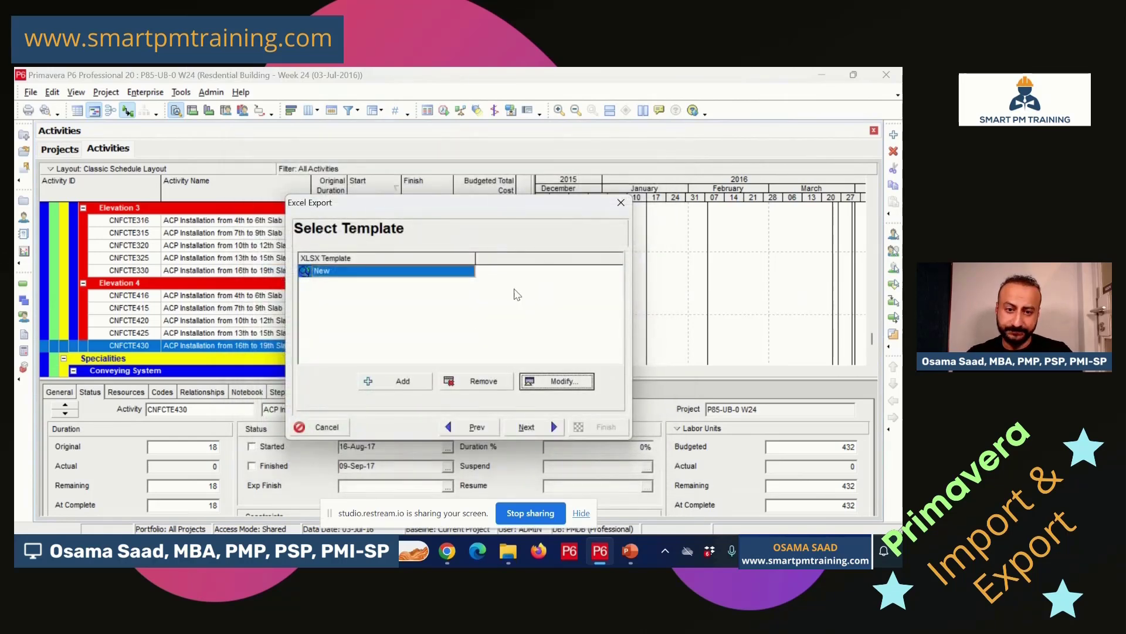
# Set the export file to P85-UB-0 W24-Activities.xlsx in the Import and Export folder and complete the export.
pyautogui.click(524, 428)
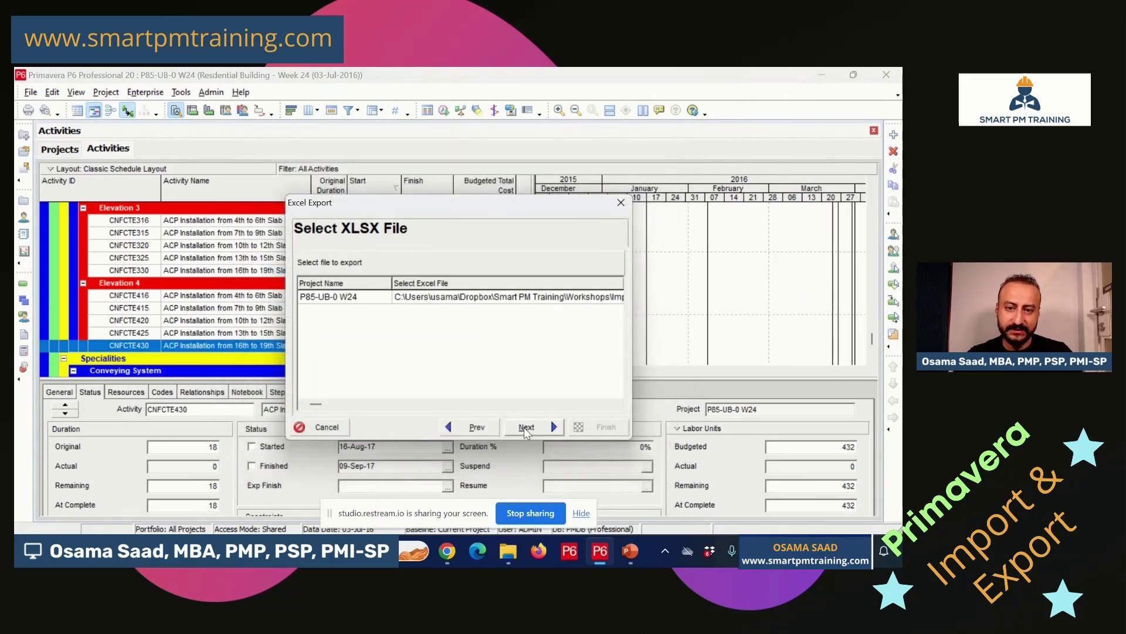
pyautogui.click(488, 299)
pyautogui.click(498, 298)
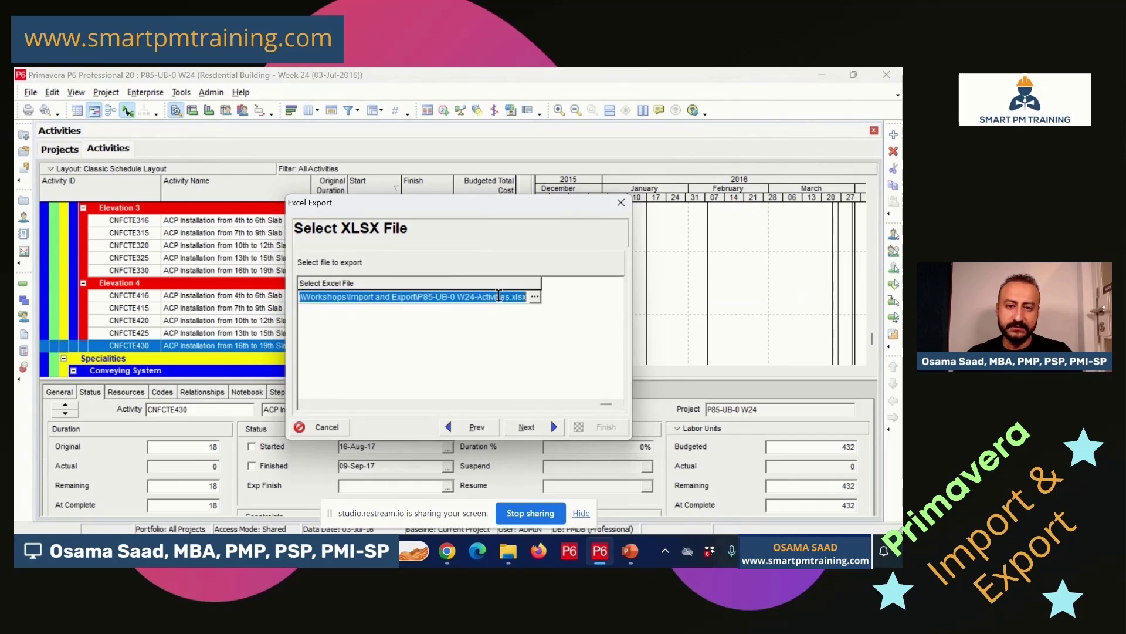
pyautogui.click(535, 297)
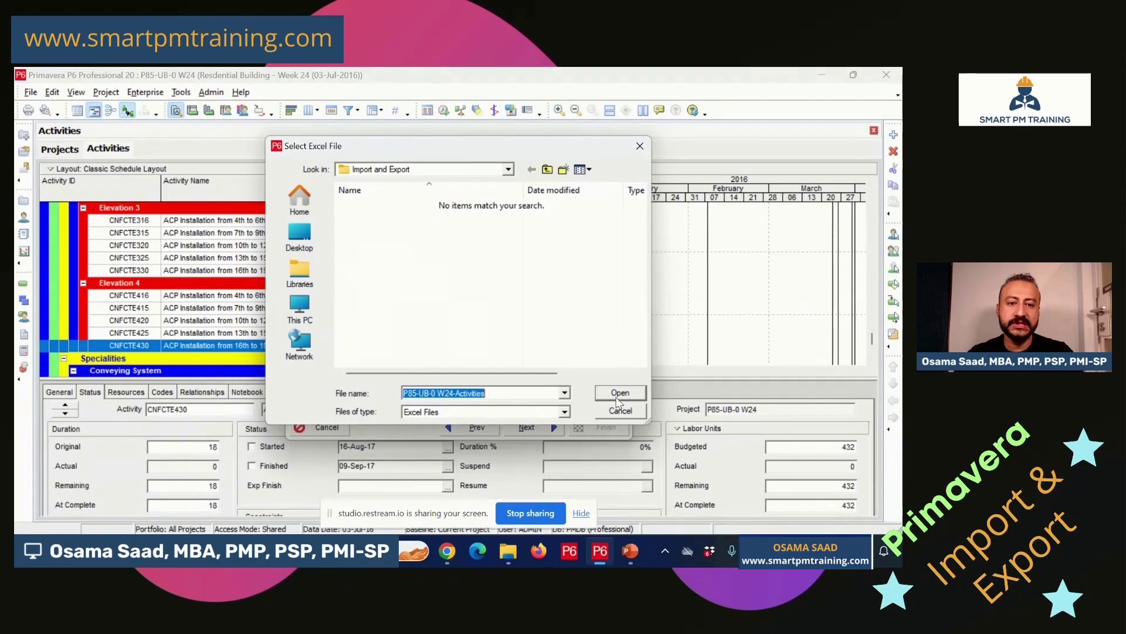
pyautogui.click(521, 393)
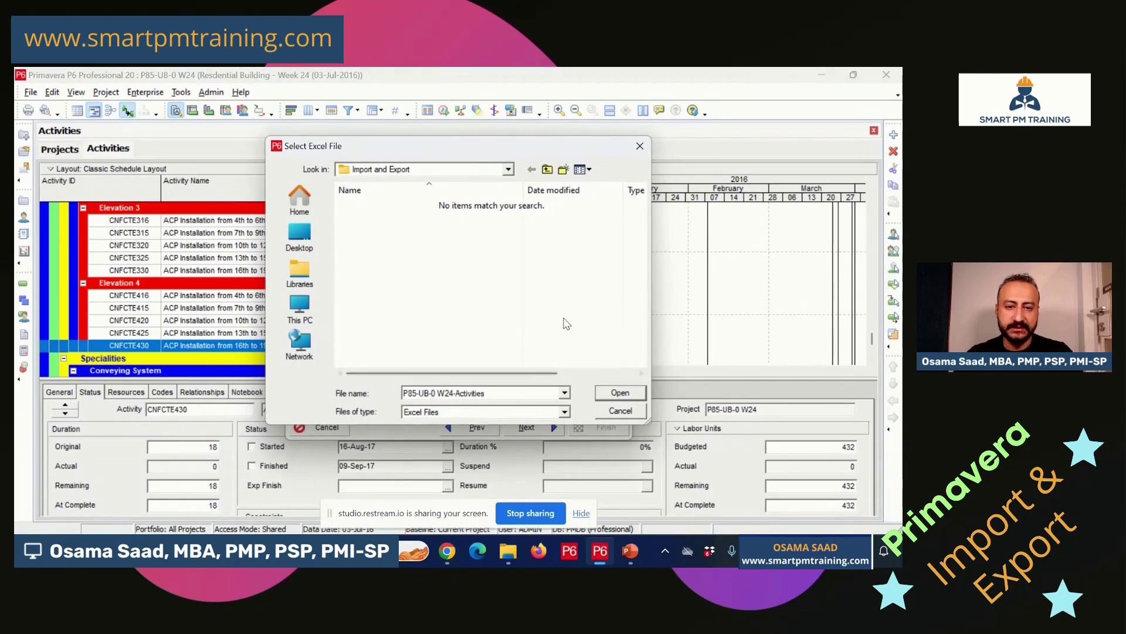
pyautogui.click(610, 393)
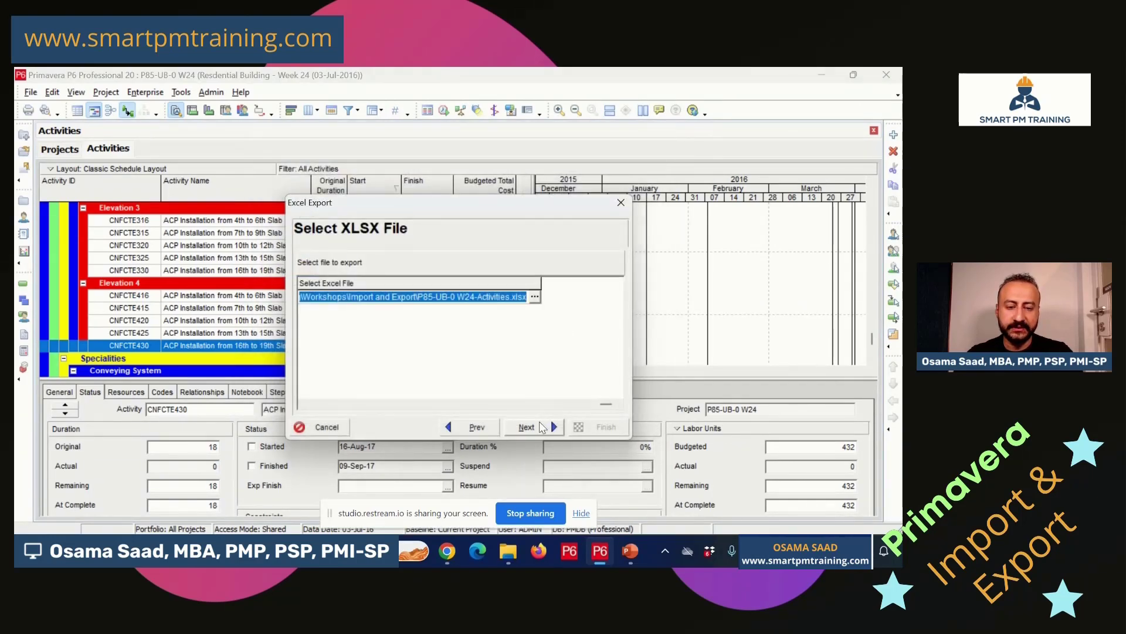
pyautogui.click(542, 427)
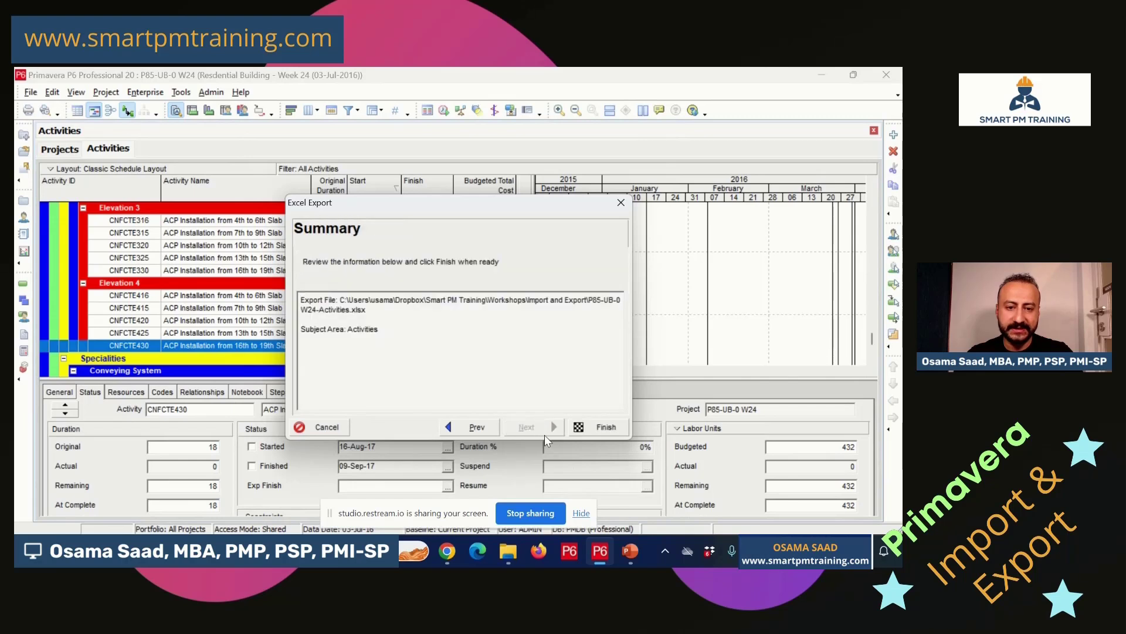
pyautogui.click(594, 430)
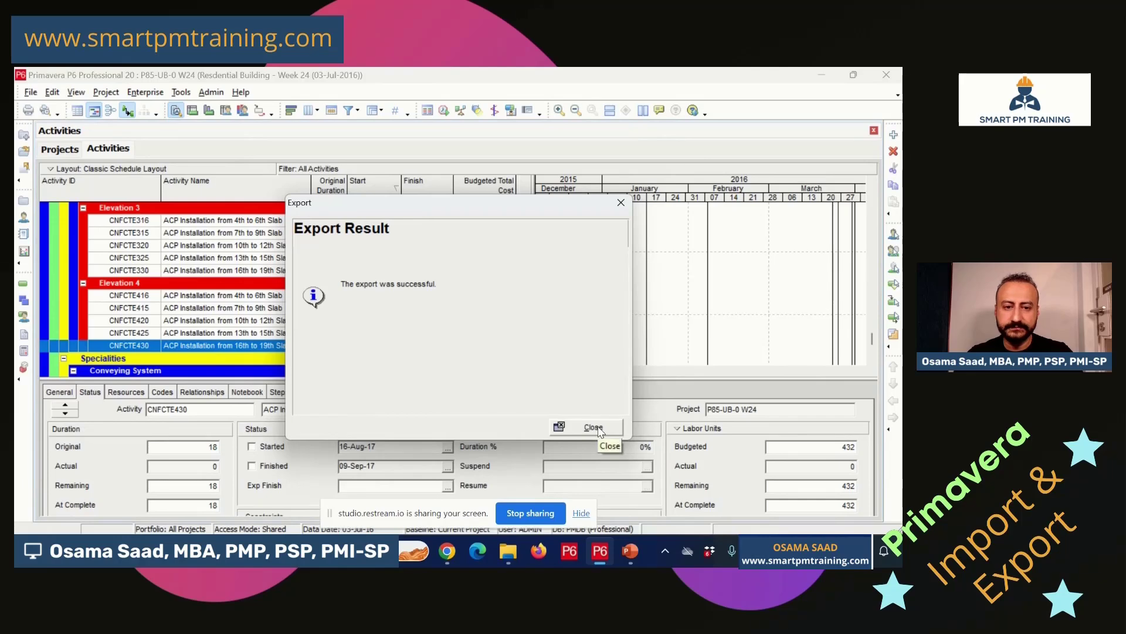
pyautogui.click(597, 427)
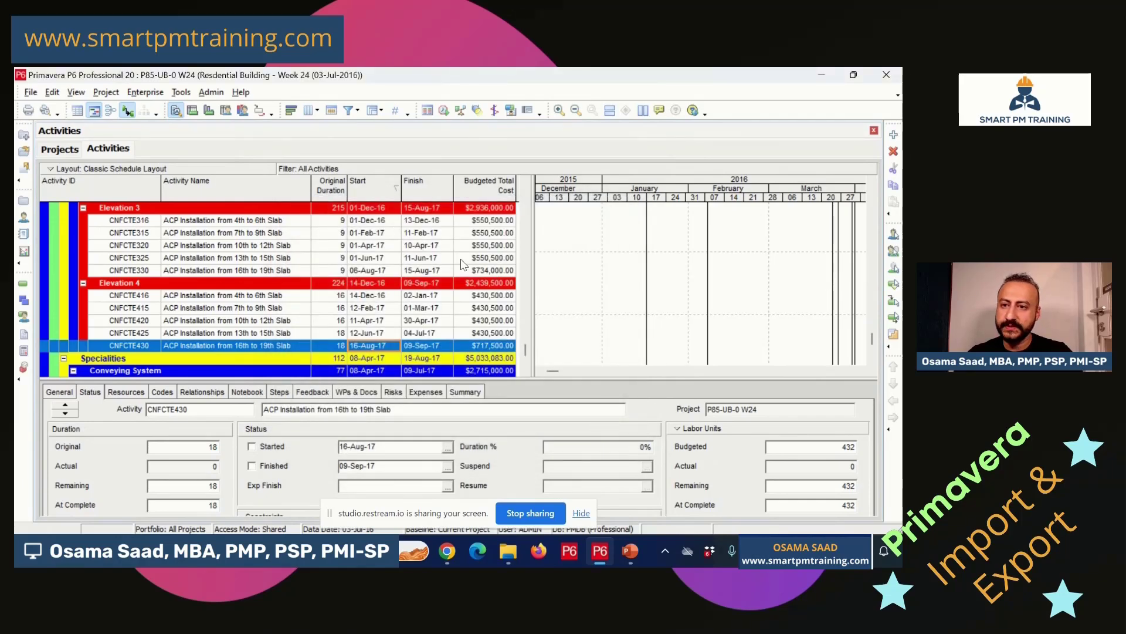
# Open the Week 28 project P85-UB-0 W28 under IMP-EXP and show its activities.
pyautogui.click(19, 203)
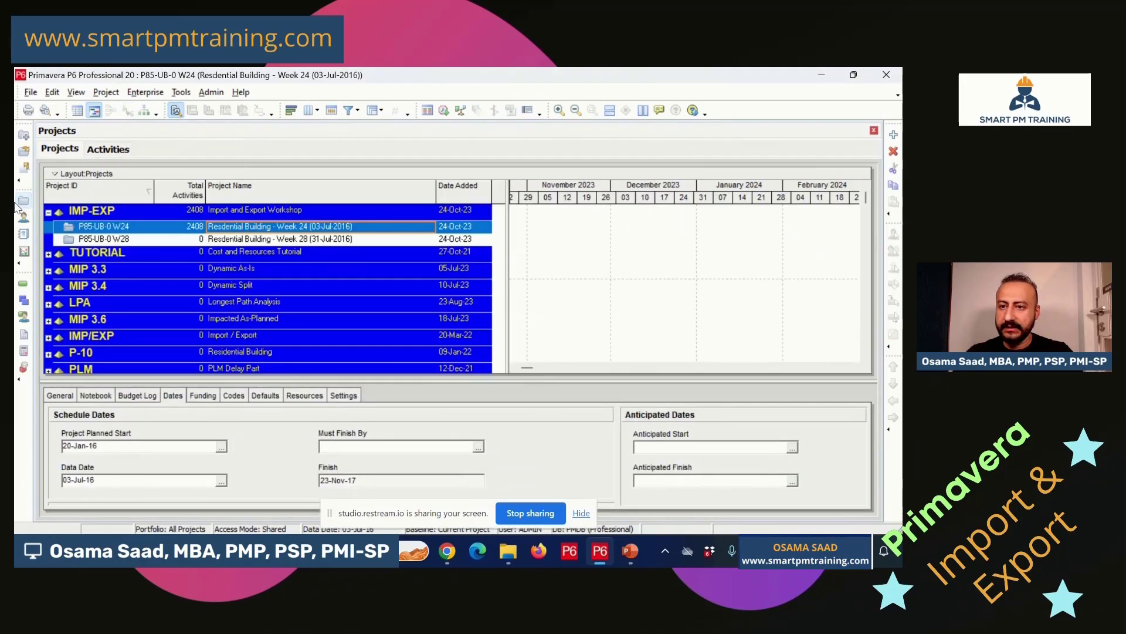
pyautogui.click(327, 240)
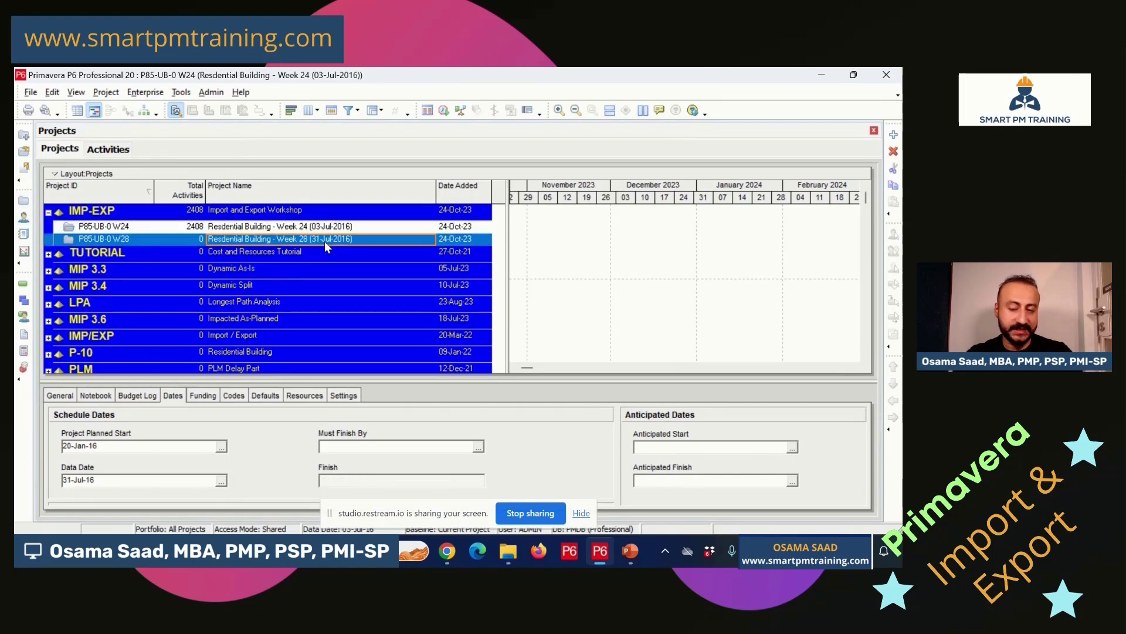
pyautogui.rightClick(326, 241)
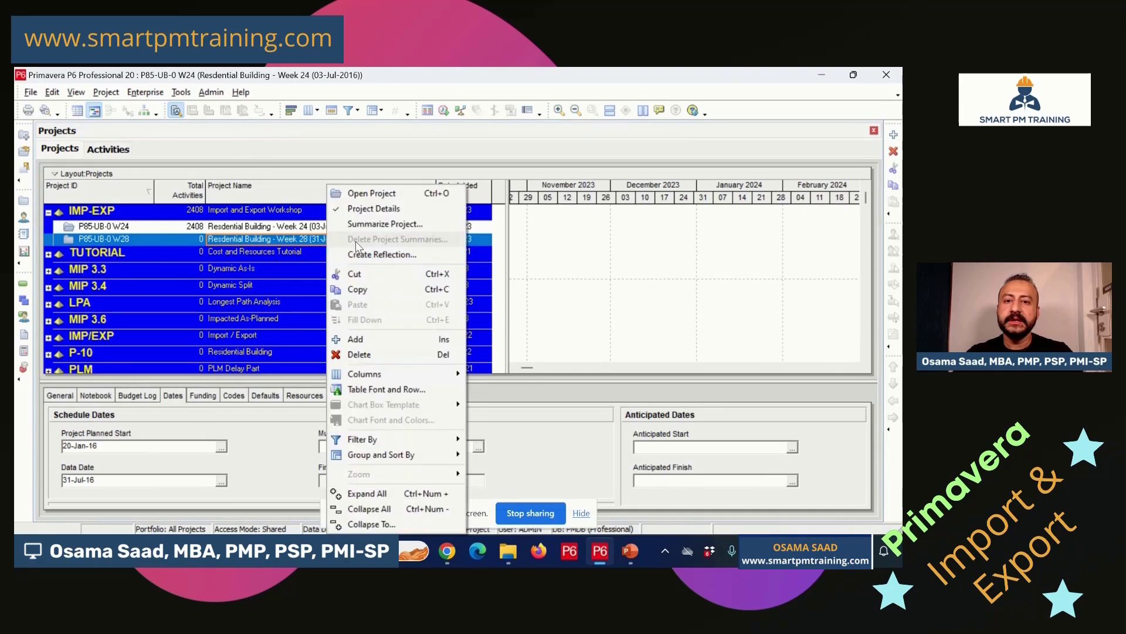
pyautogui.click(382, 194)
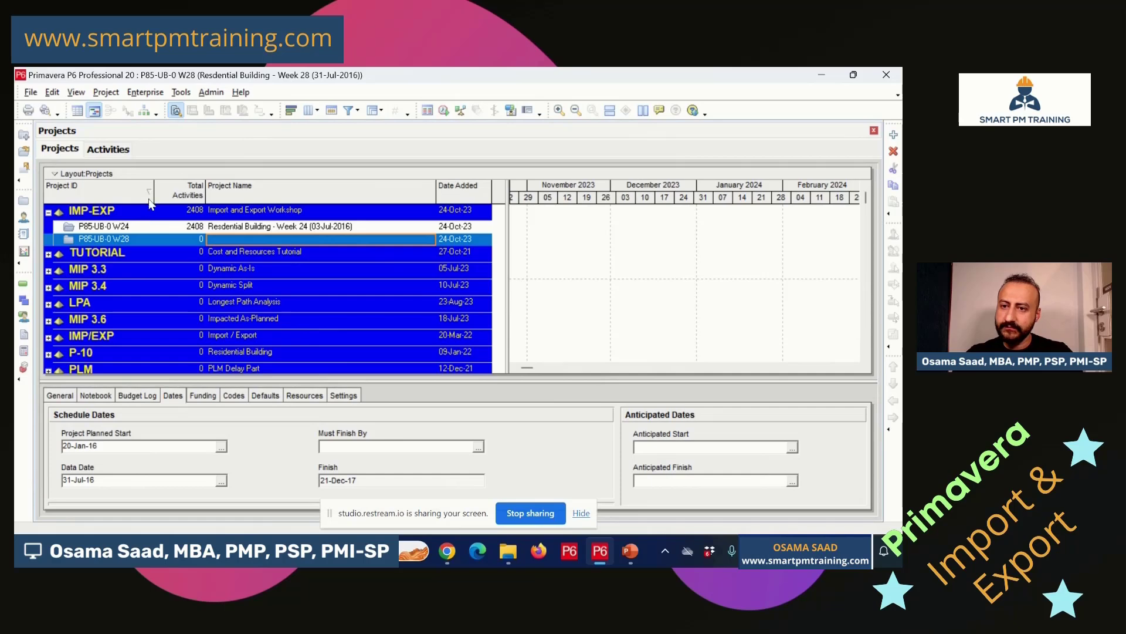
pyautogui.click(124, 149)
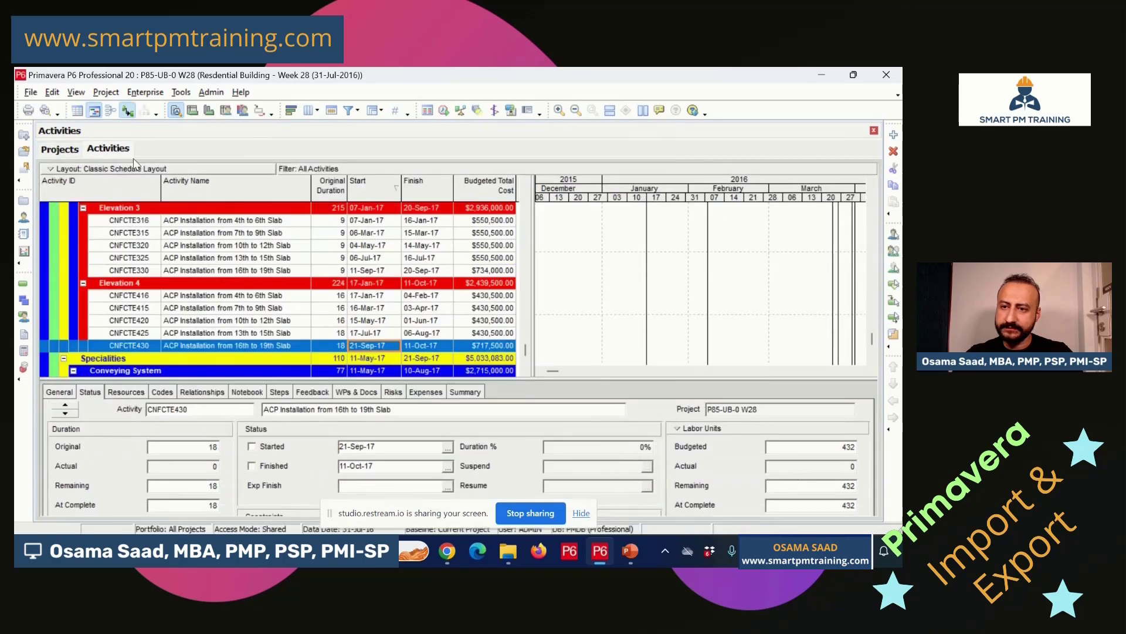
# Start a Spreadsheet (XLSX) export of the Activities data for project P85-UB-0 W28.
pyautogui.click(29, 93)
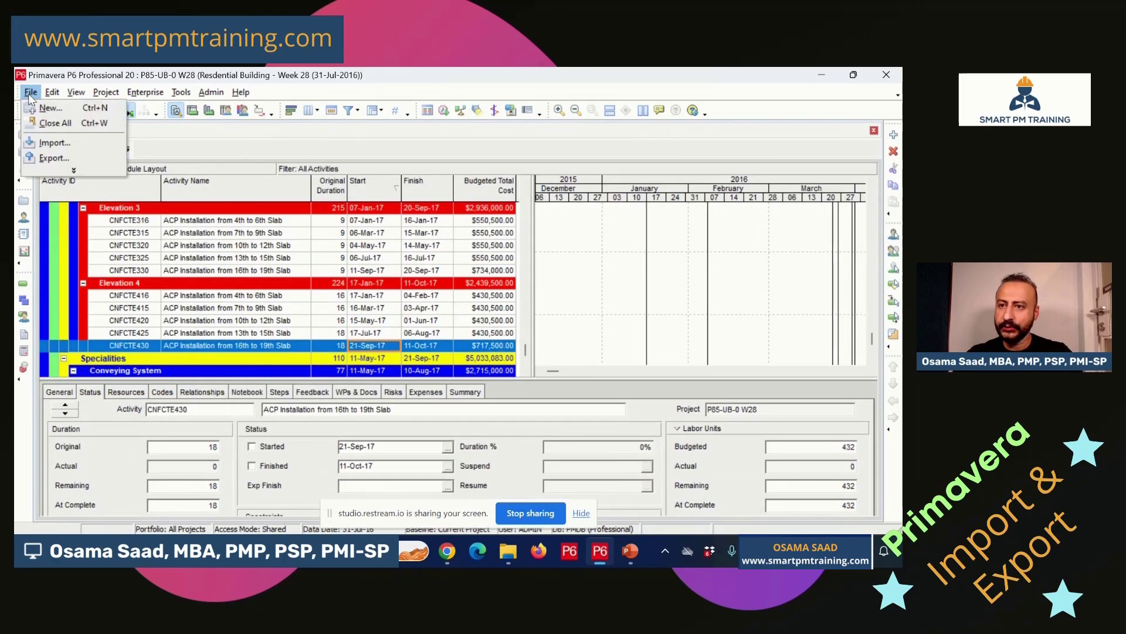
pyautogui.click(54, 158)
pyautogui.click(357, 338)
pyautogui.click(530, 426)
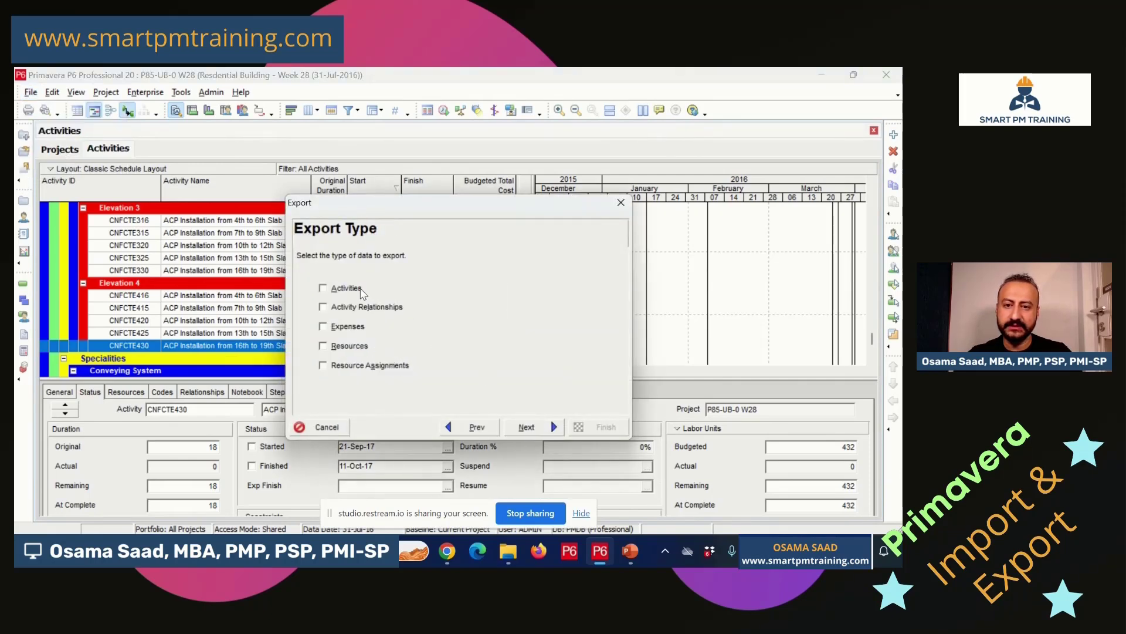
pyautogui.click(540, 427)
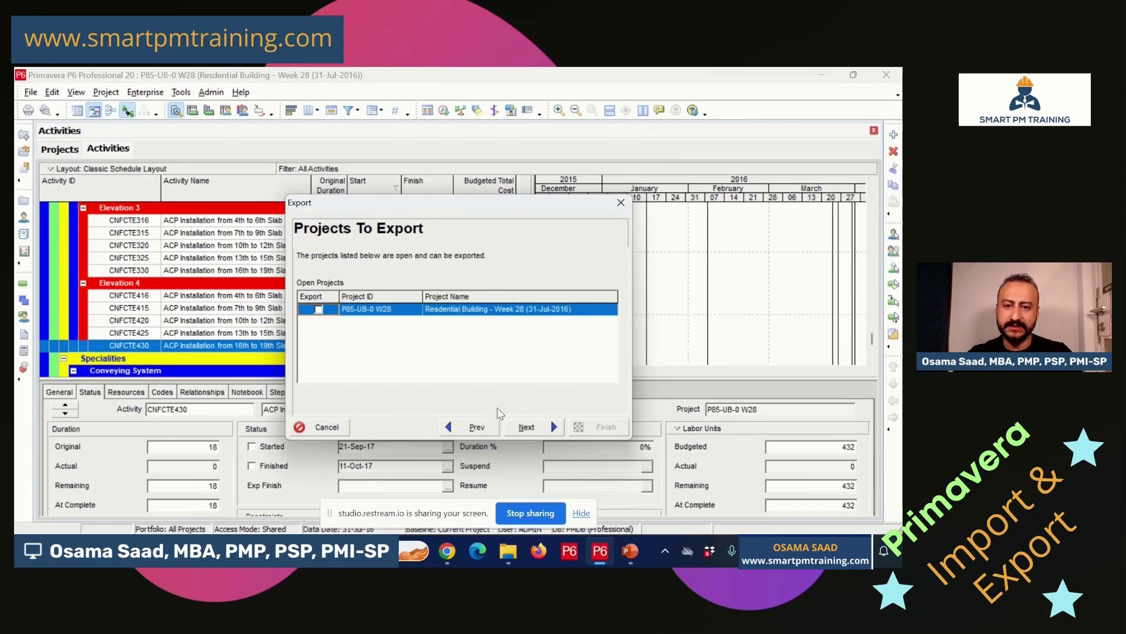
pyautogui.click(320, 309)
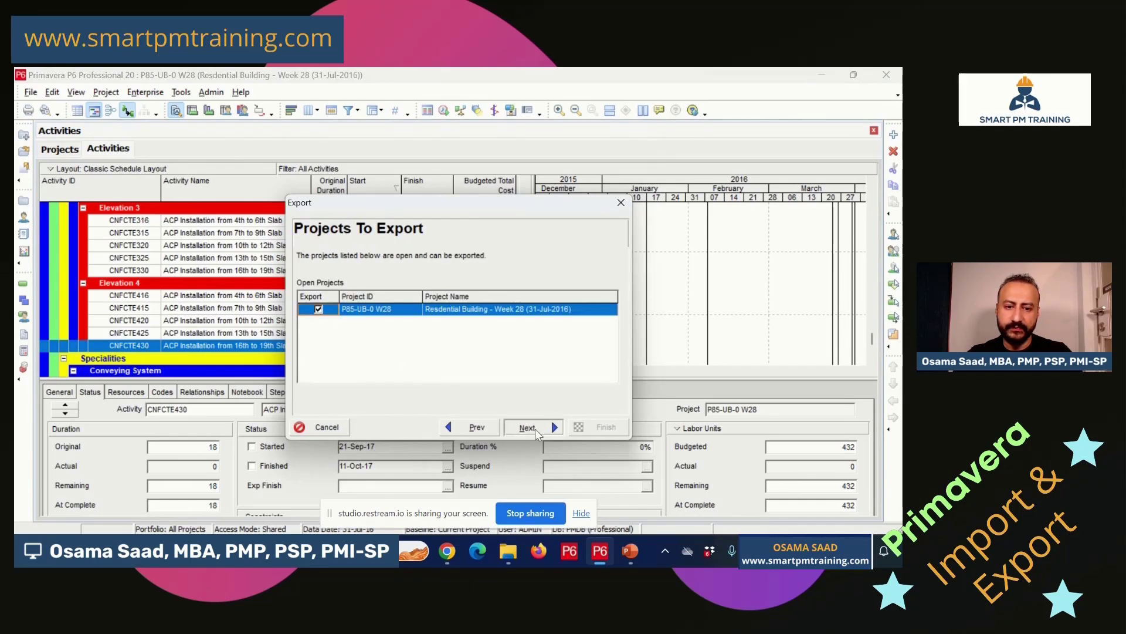
pyautogui.click(535, 428)
# Apply the user-defined filter (Untitled Filter)_1 to the New template, checking that its condition is Activity Status is not equal to Not Started.
pyautogui.click(554, 381)
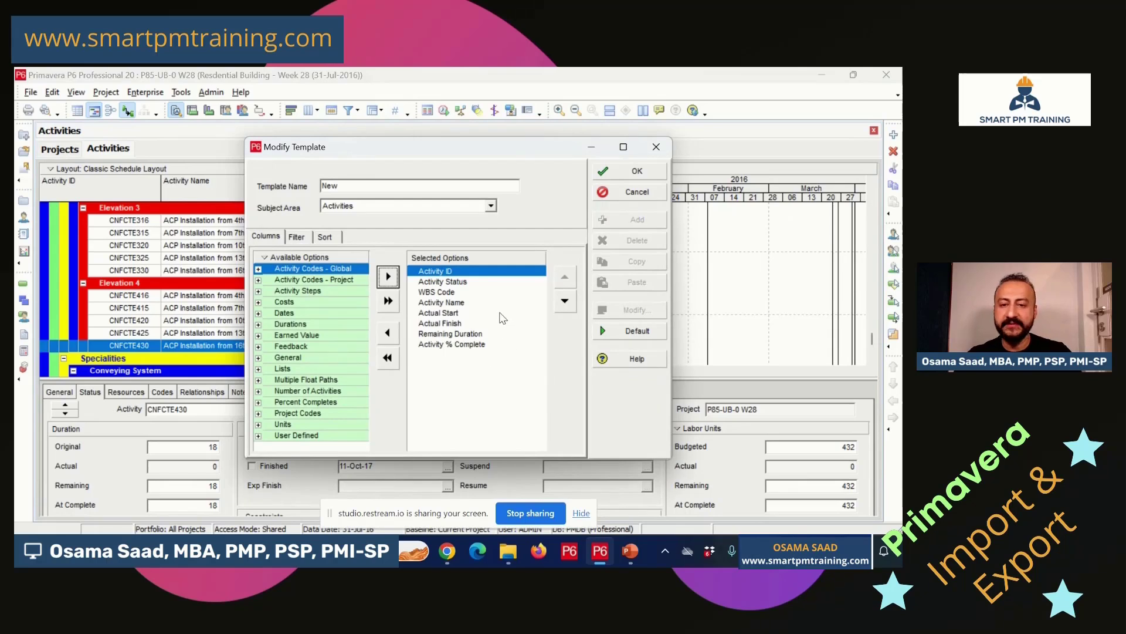
pyautogui.click(297, 237)
pyautogui.click(548, 441)
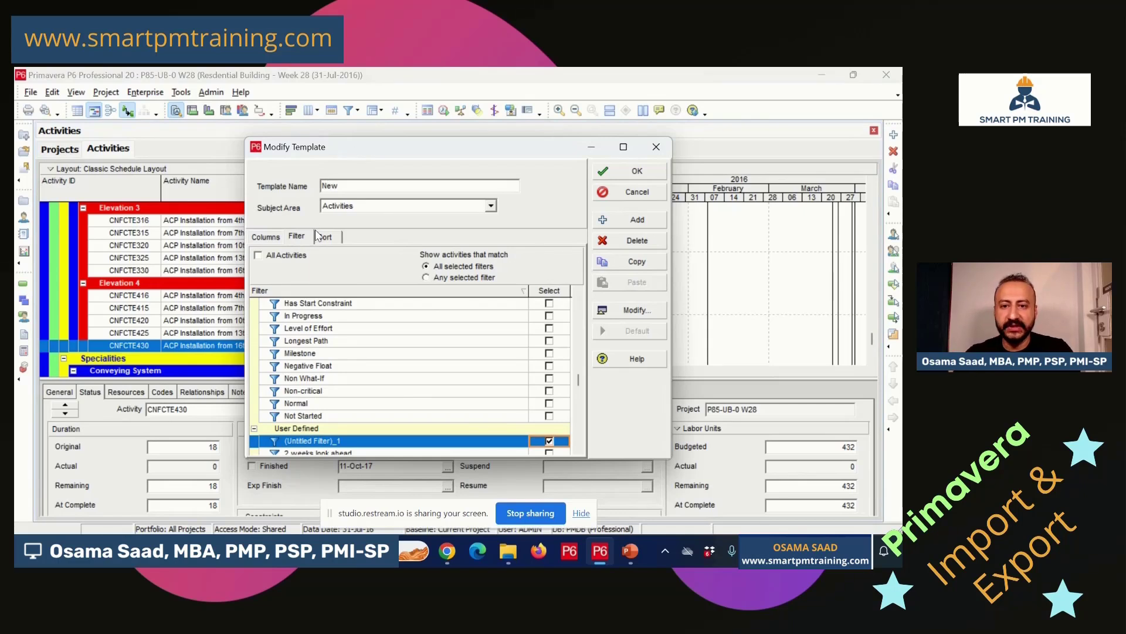
pyautogui.click(637, 310)
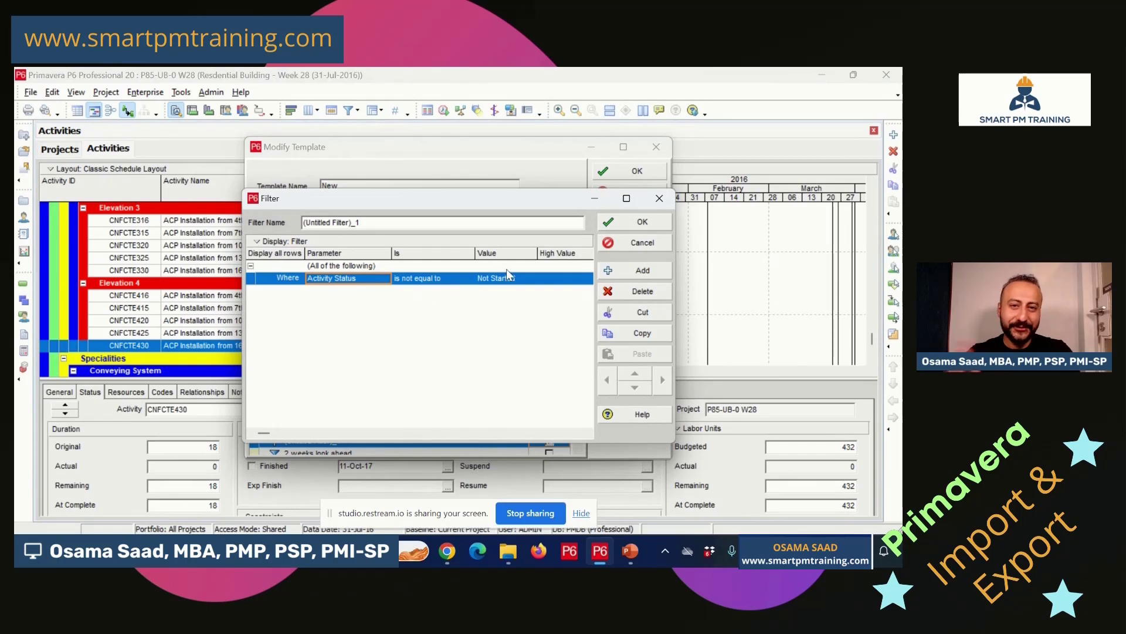
pyautogui.click(431, 282)
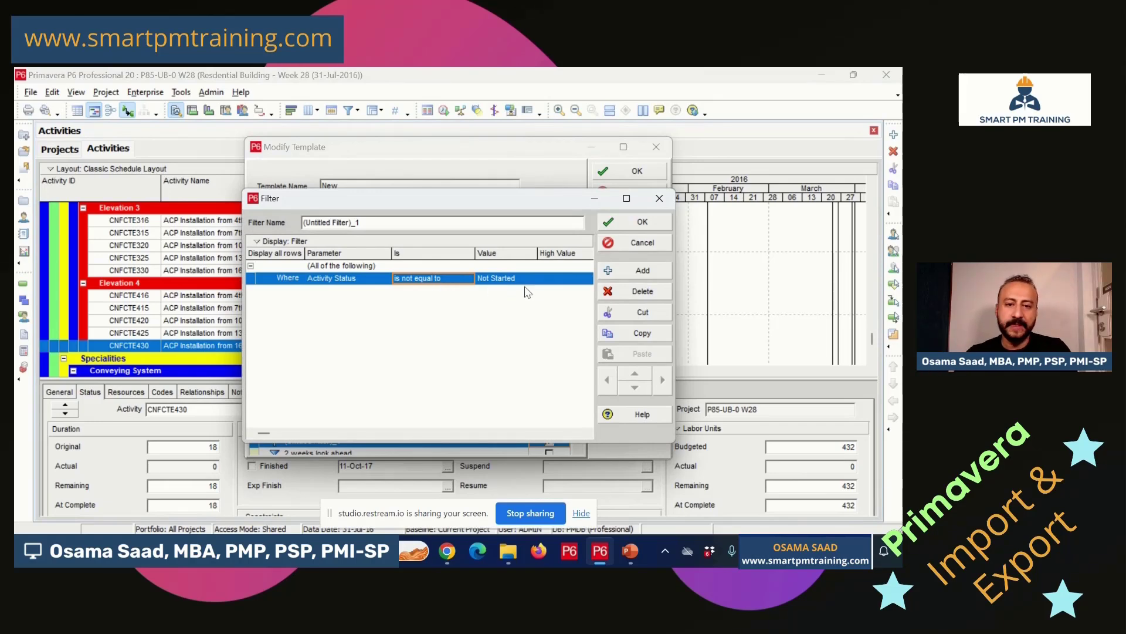
pyautogui.click(625, 224)
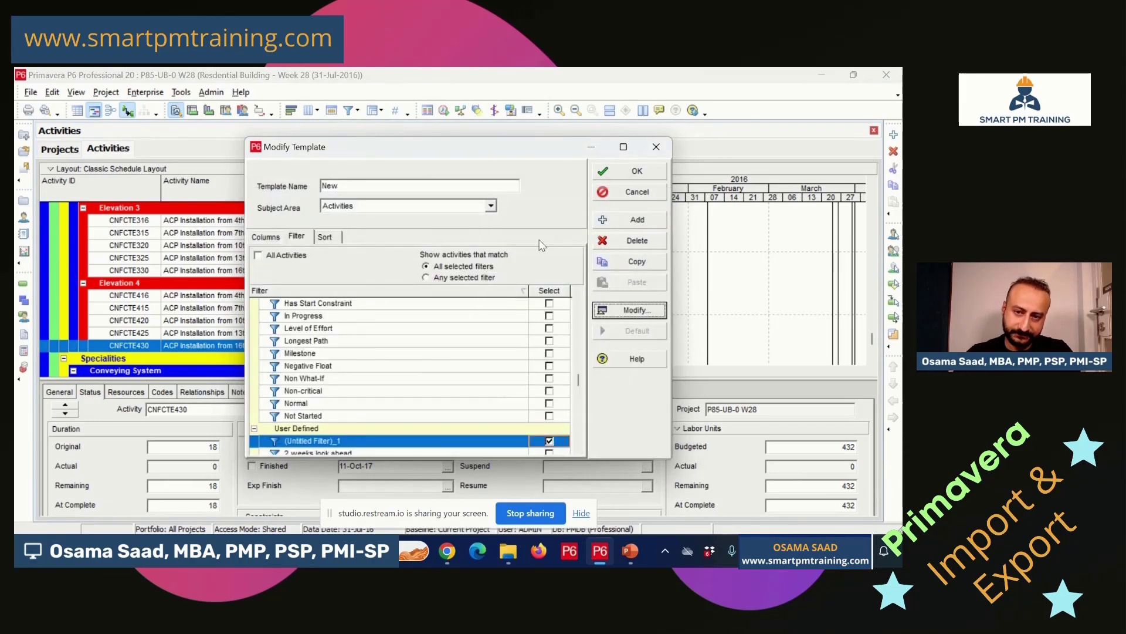
pyautogui.click(327, 237)
pyautogui.click(616, 167)
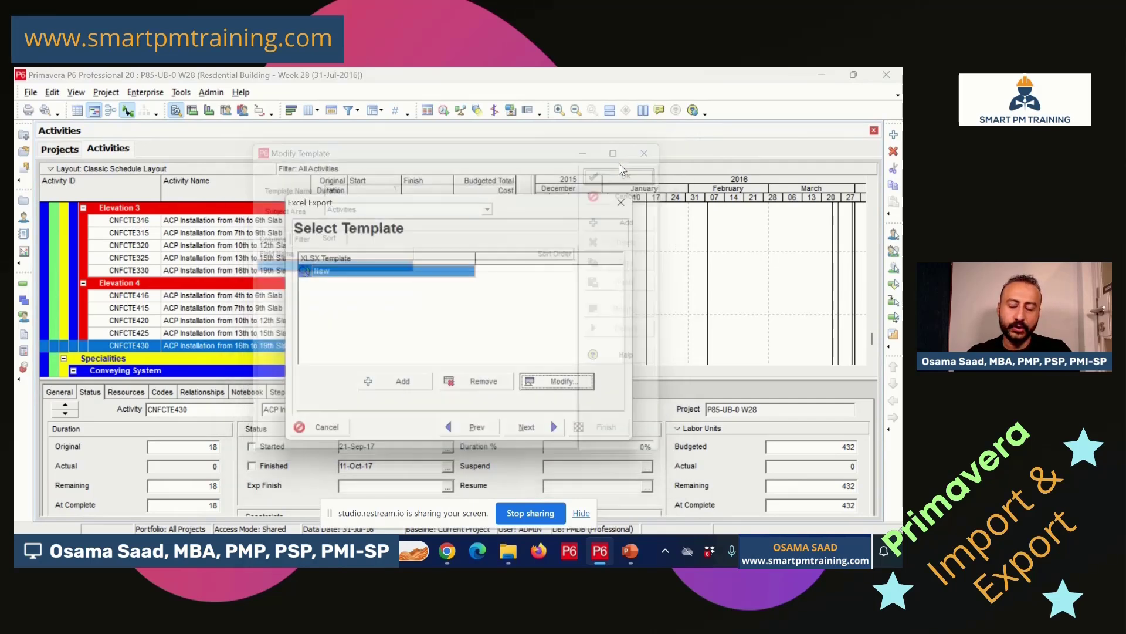
# Set the export file to P85-UB-0 W28-Activities.xlsx in the Import and Export folder and complete the export.
pyautogui.click(531, 428)
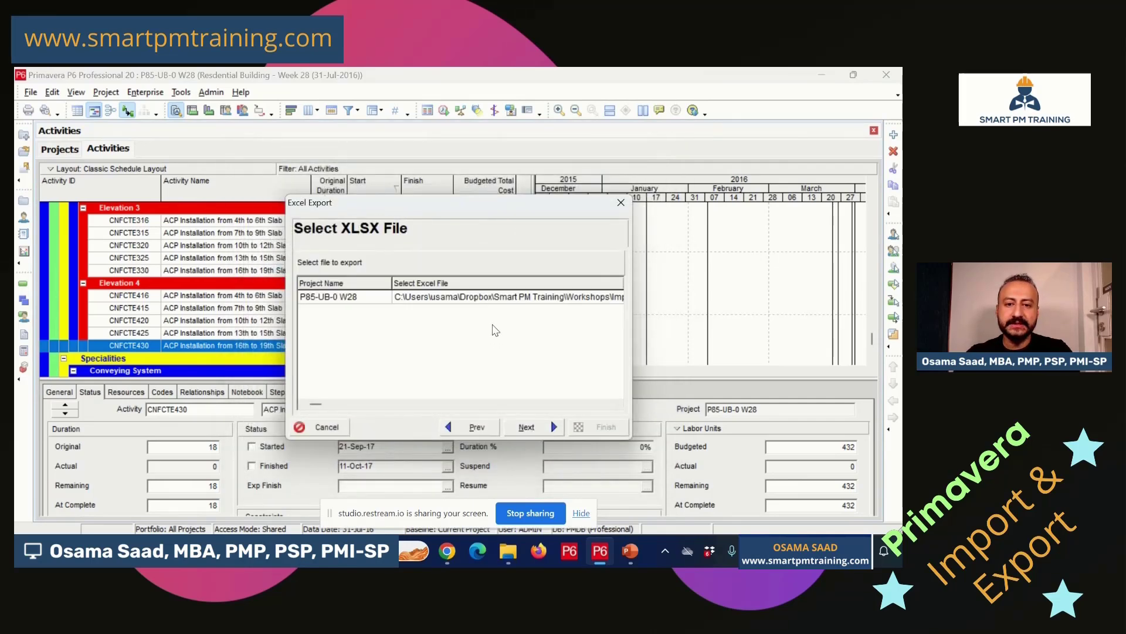
pyautogui.doubleClick(504, 298)
pyautogui.click(535, 299)
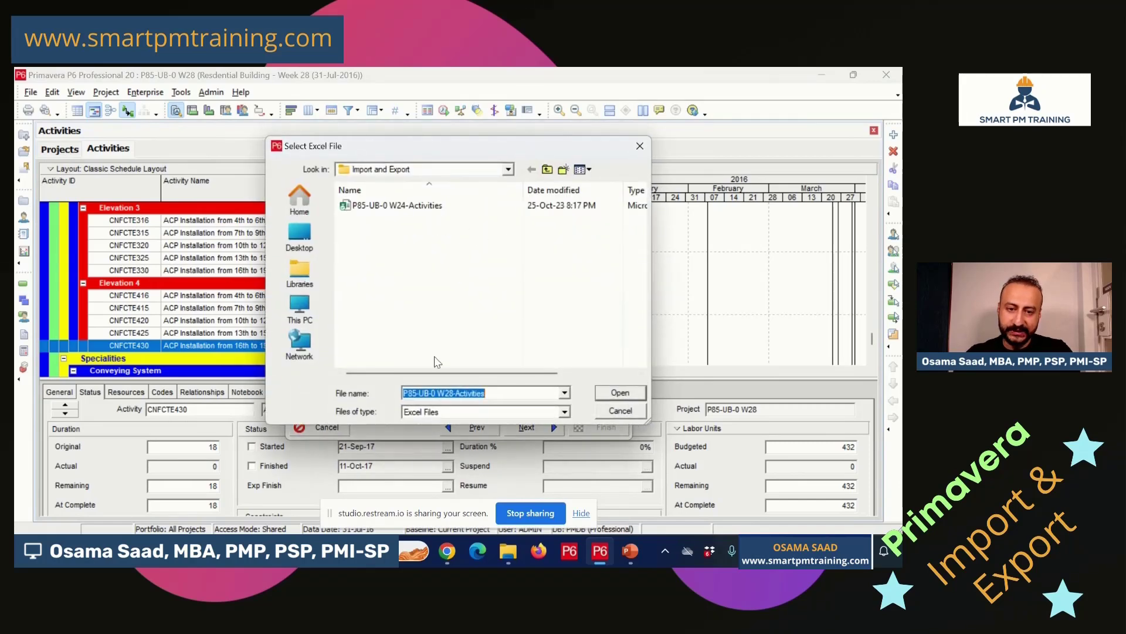
pyautogui.click(608, 398)
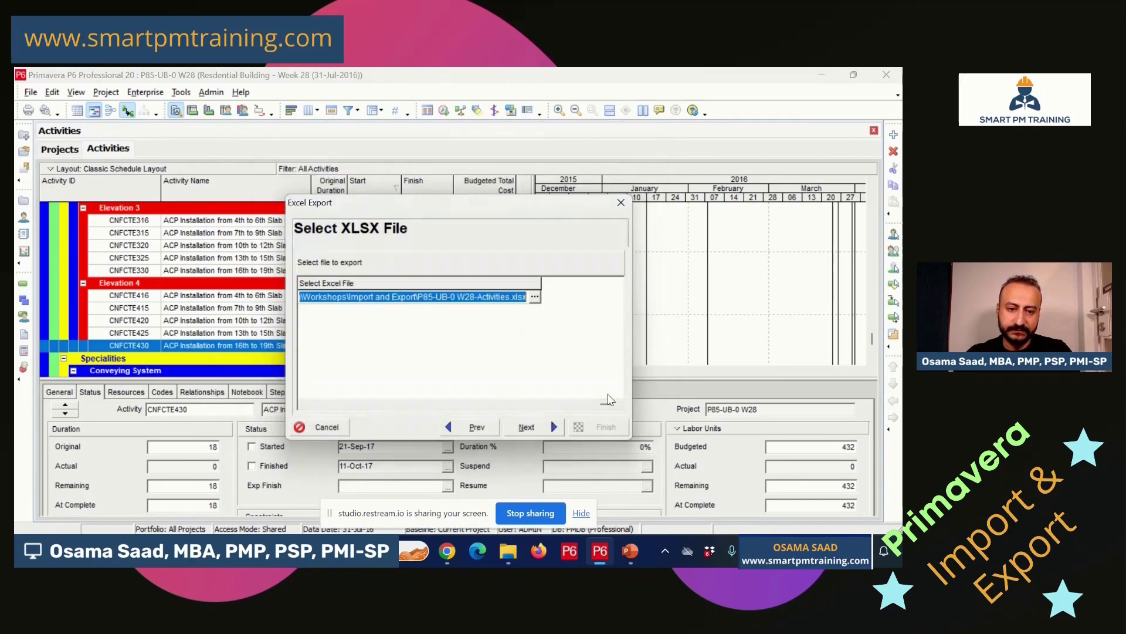
pyautogui.click(527, 427)
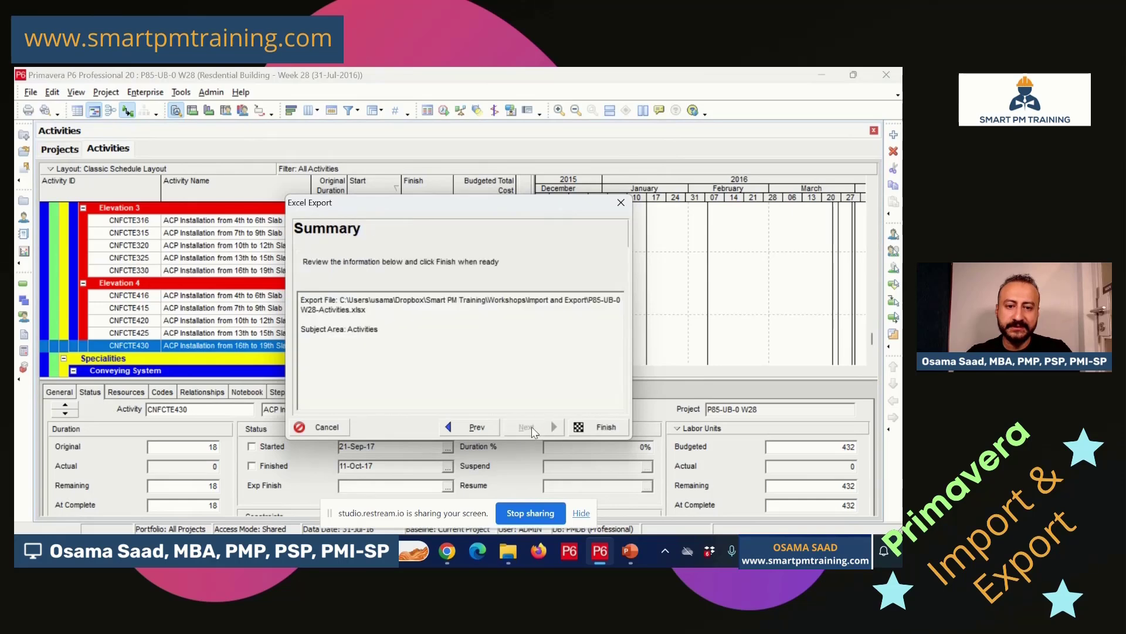
pyautogui.click(588, 436)
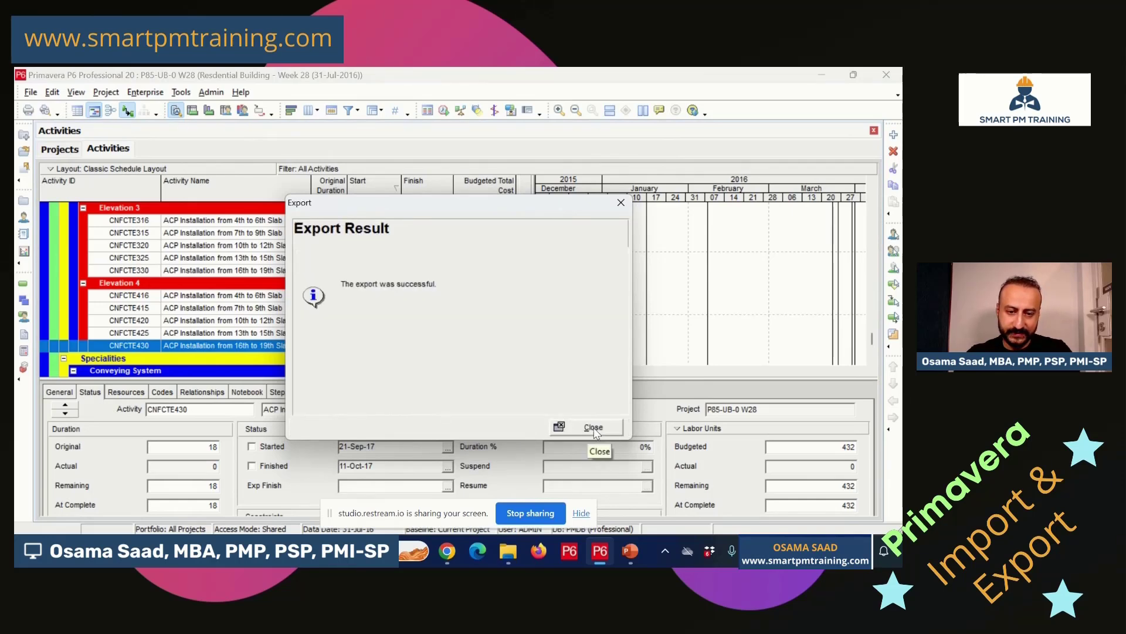
pyautogui.click(594, 431)
pyautogui.click(284, 298)
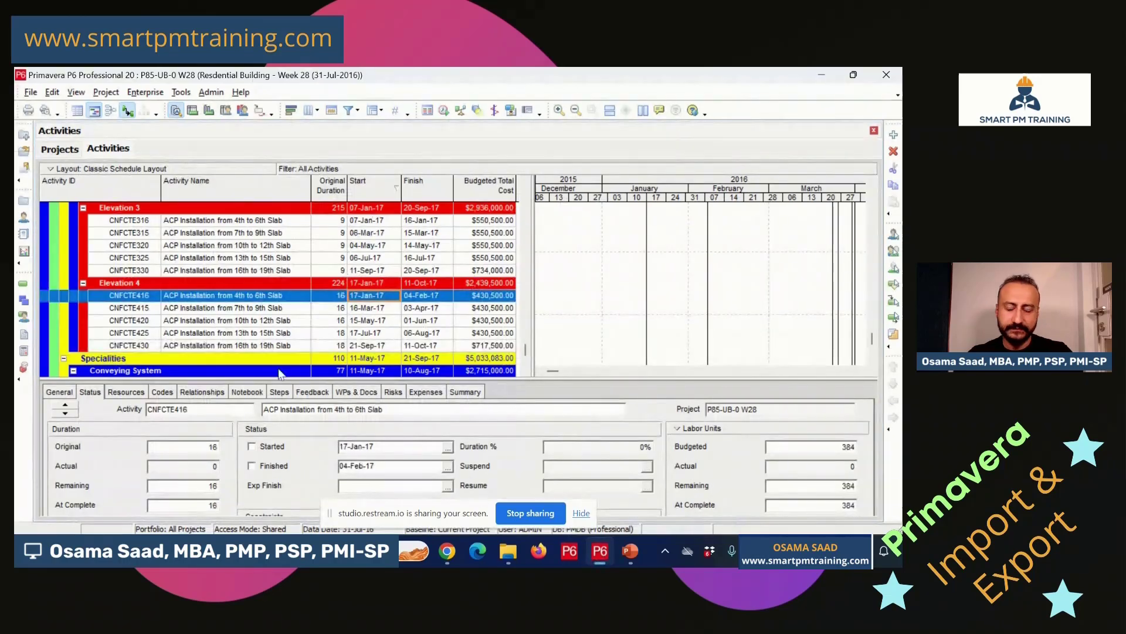
pyautogui.click(230, 297)
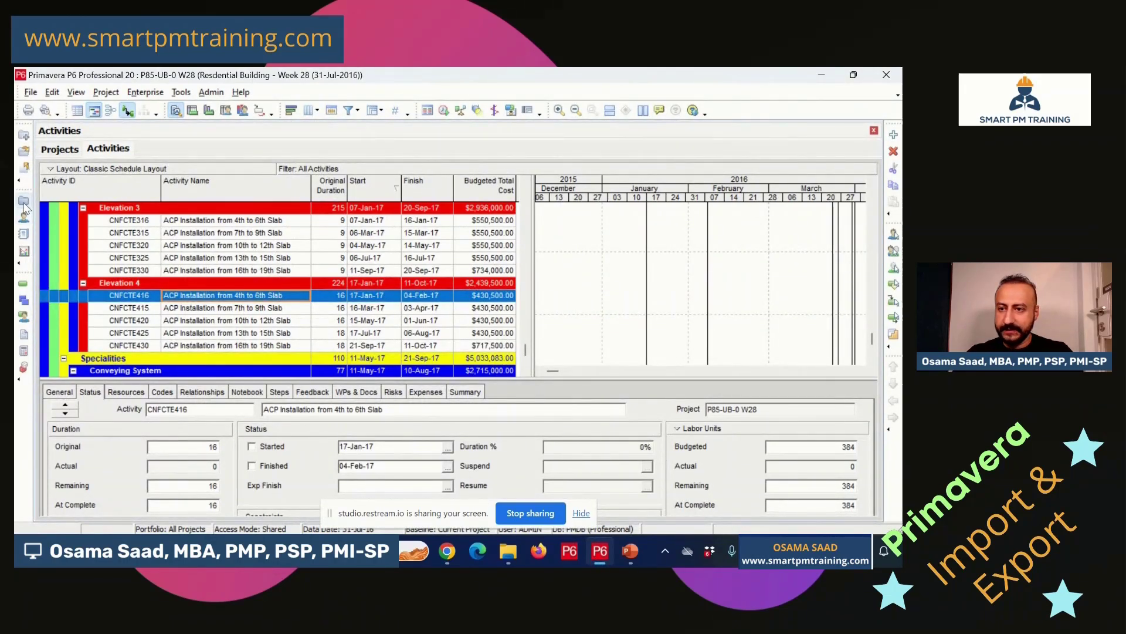
# Switch to File Explorer and open the exported P85-UB-0 W28-Activities and P85-UB-0 W24-Activities workbooks from the Import and Export folder in Excel.
pyautogui.click(506, 552)
pyautogui.click(343, 244)
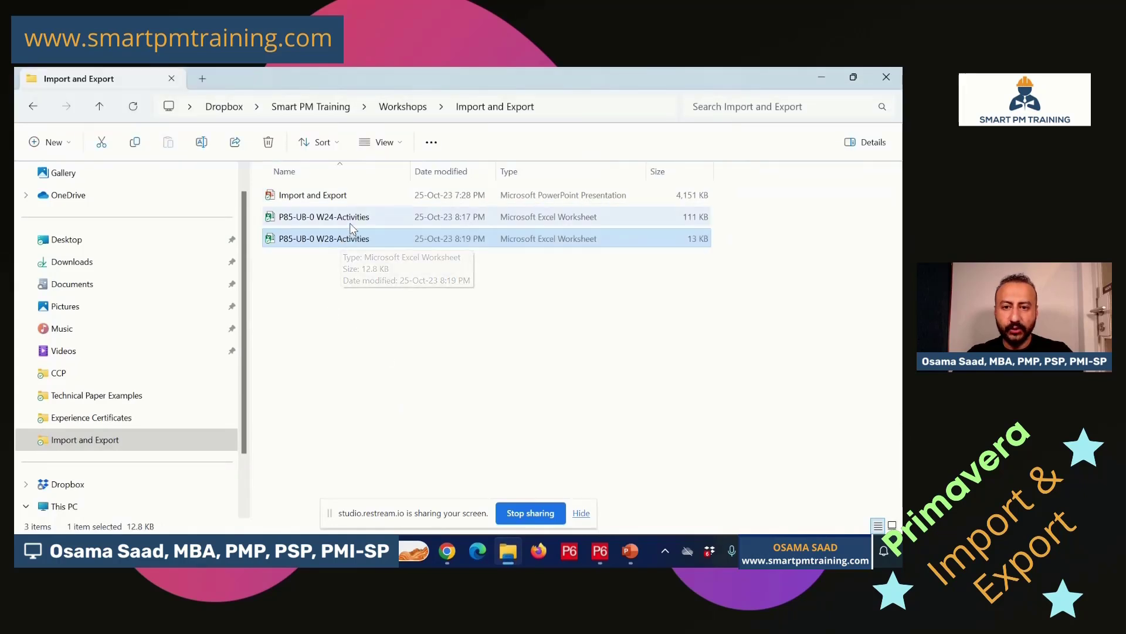
pyautogui.click(350, 224)
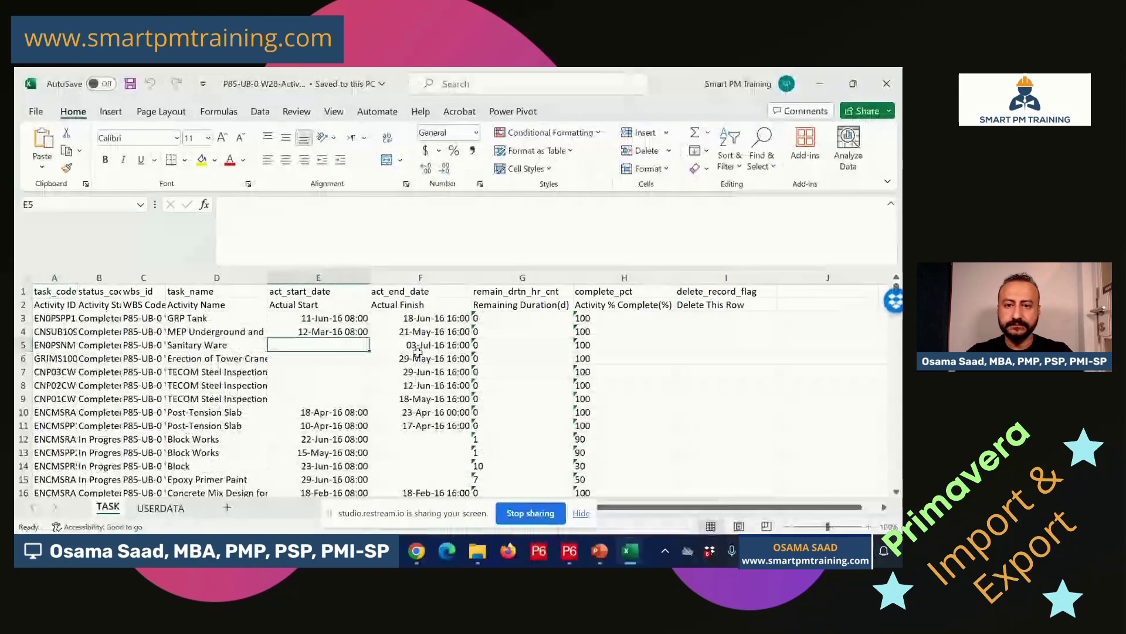
# Switch from the W28 workbook to the P85-UB-0 W24-Activities workbook and narrow its Actual Finish column.
pyautogui.click(418, 358)
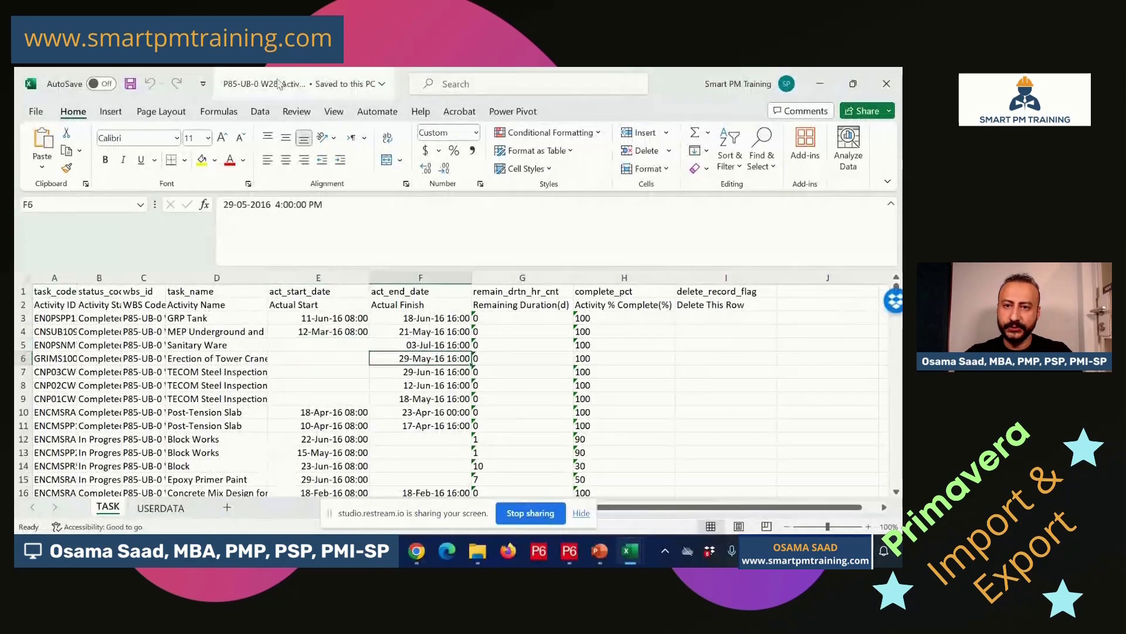
pyautogui.hotkey('alt', 'Tab')
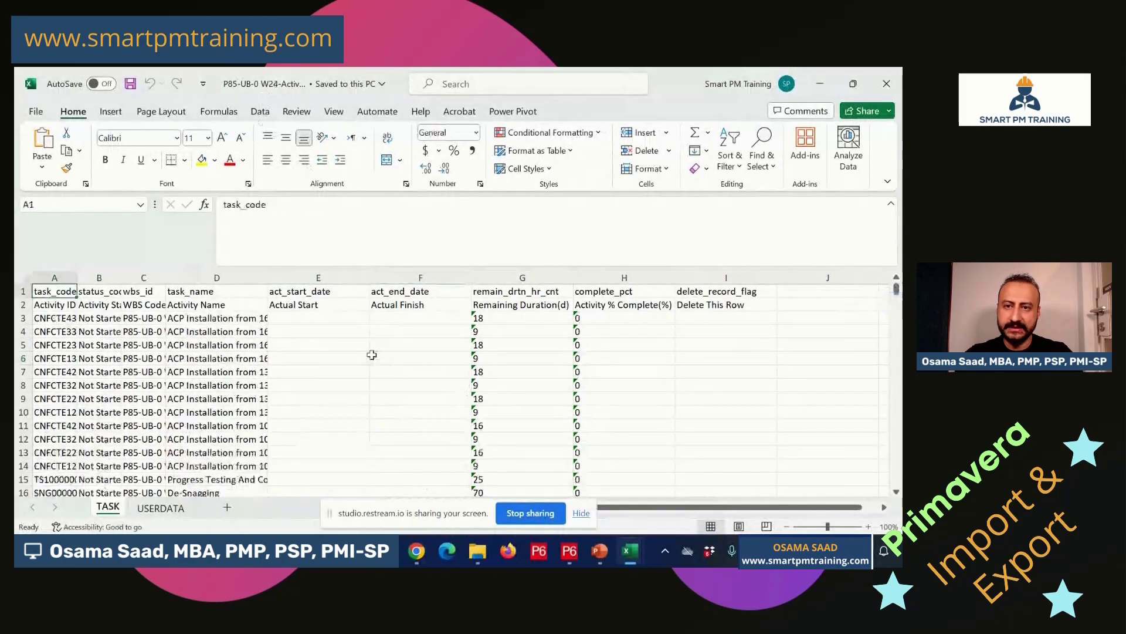
pyautogui.moveTo(472, 282); pyautogui.dragTo(439, 283)
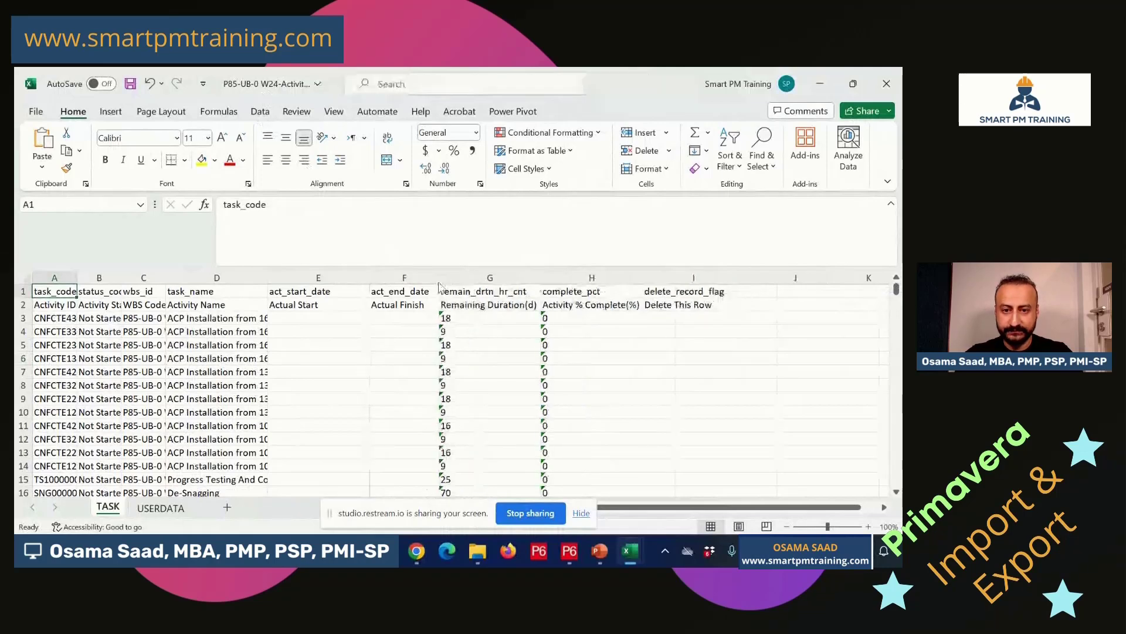
# Set columns A to H of the P85-UB-0 W24-Activities workbook to one equal width that shows the full activity IDs.
pyautogui.hotkey('alt', 'Tab')
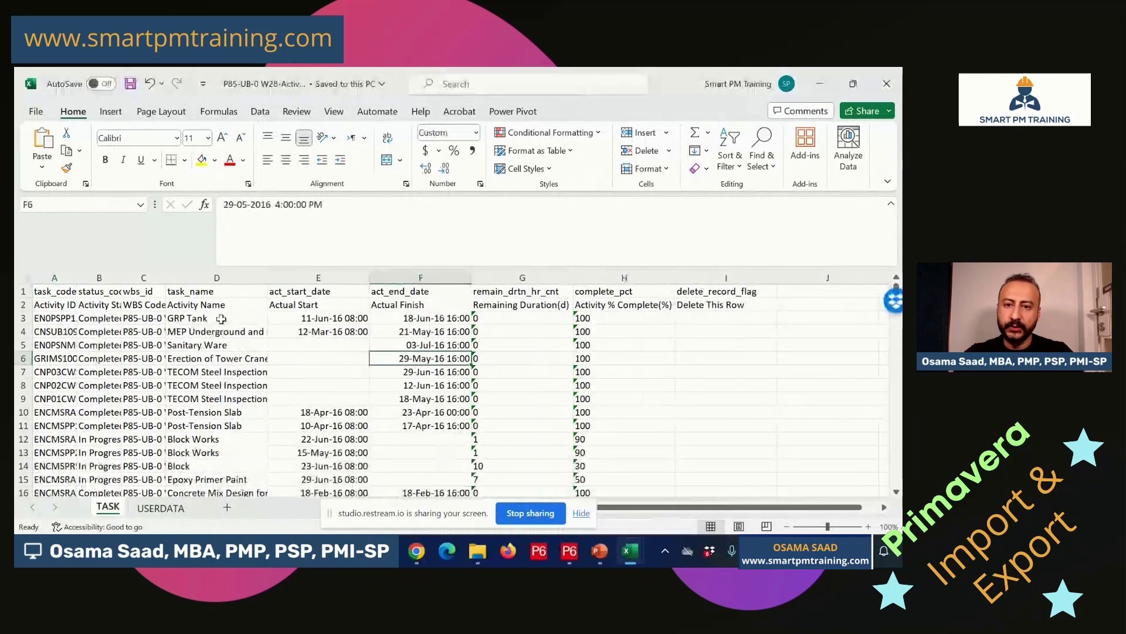
pyautogui.hotkey('alt', 'Tab')
pyautogui.click(313, 322)
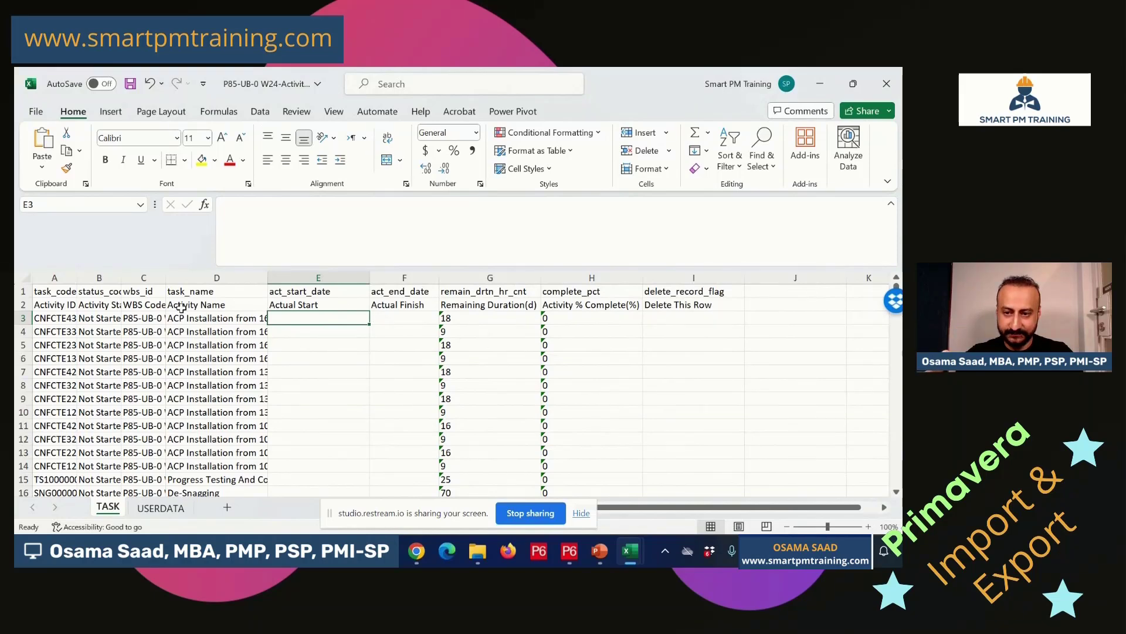
pyautogui.moveTo(64, 275); pyautogui.dragTo(586, 305)
pyautogui.doubleClick(118, 276)
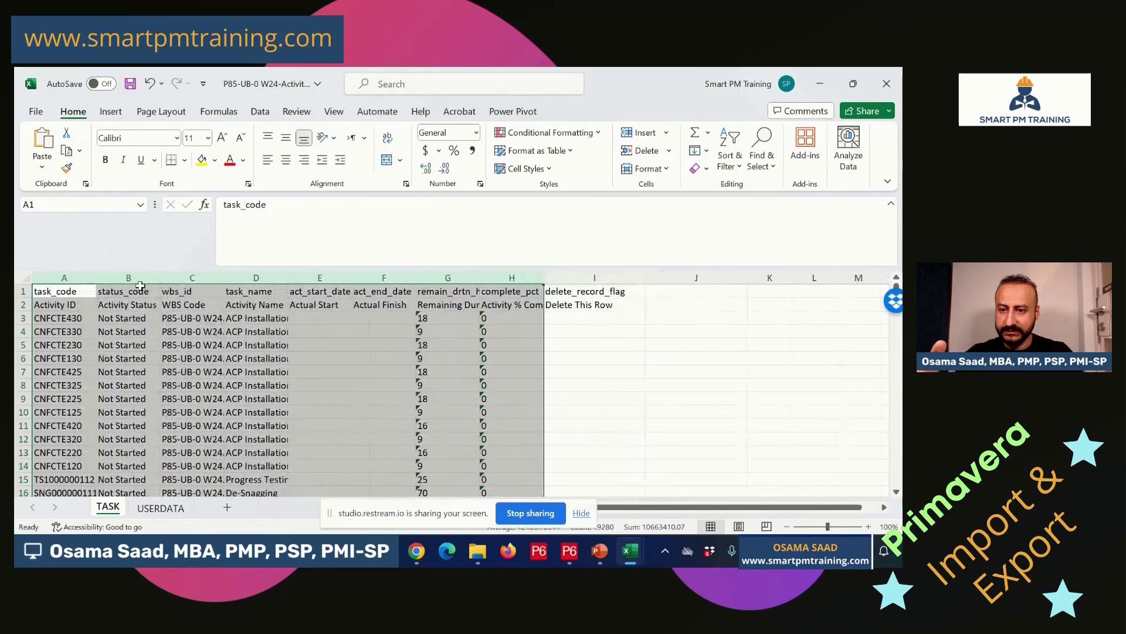
pyautogui.click(192, 332)
# Start a VLOOKUP formula in the first Activity Status cell, B3, and set its lookup value to A3.
pyautogui.click(126, 315)
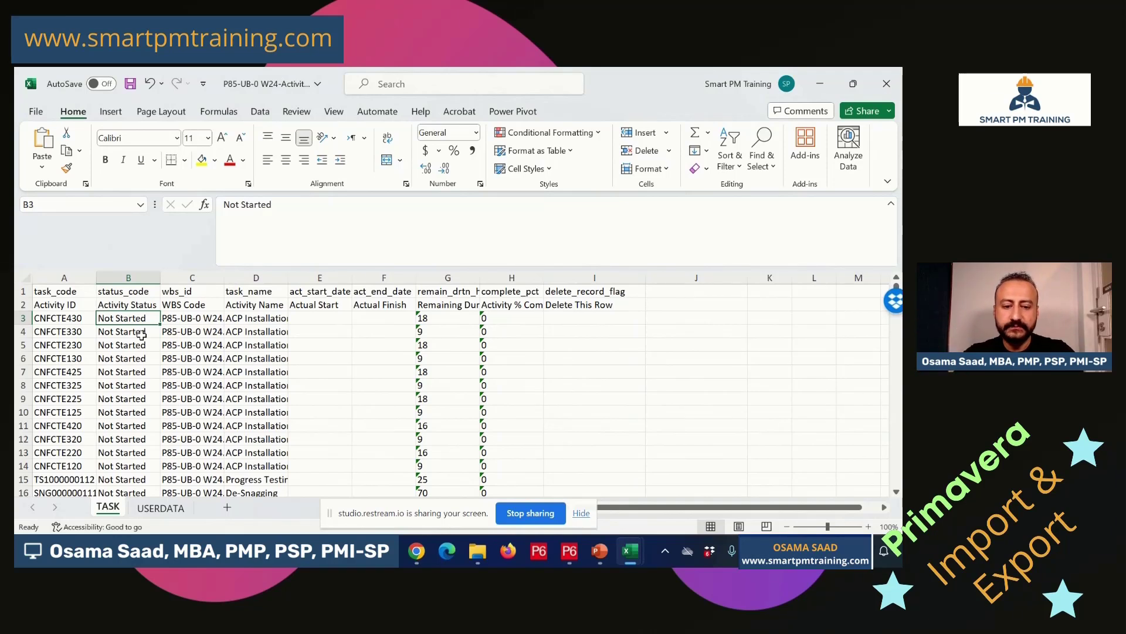
pyautogui.write('=')
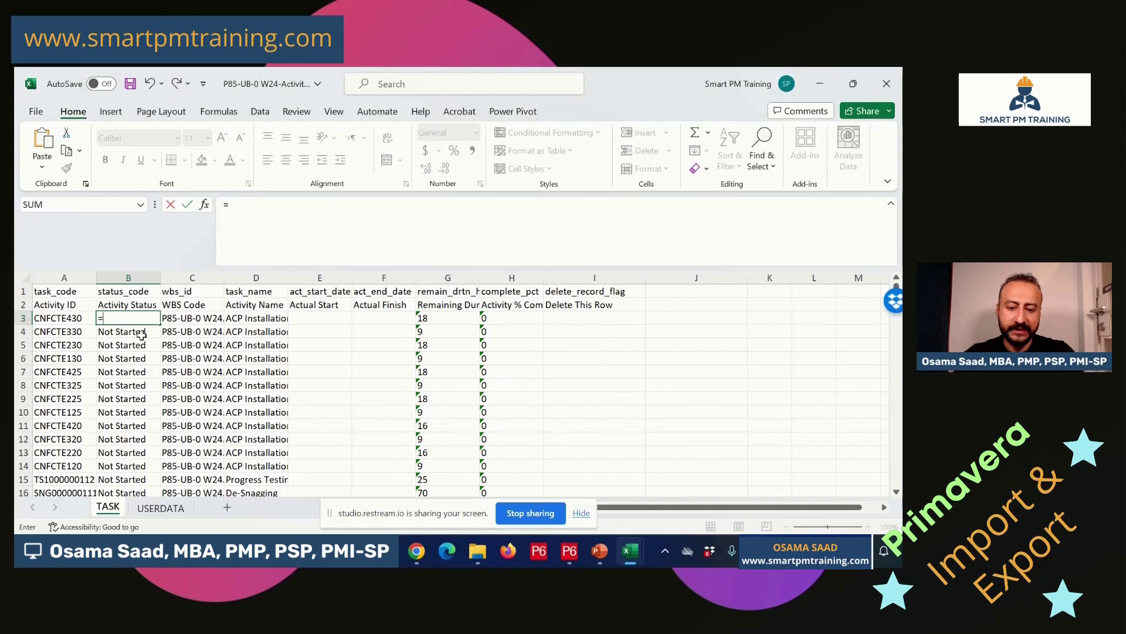
pyautogui.write('vlo')
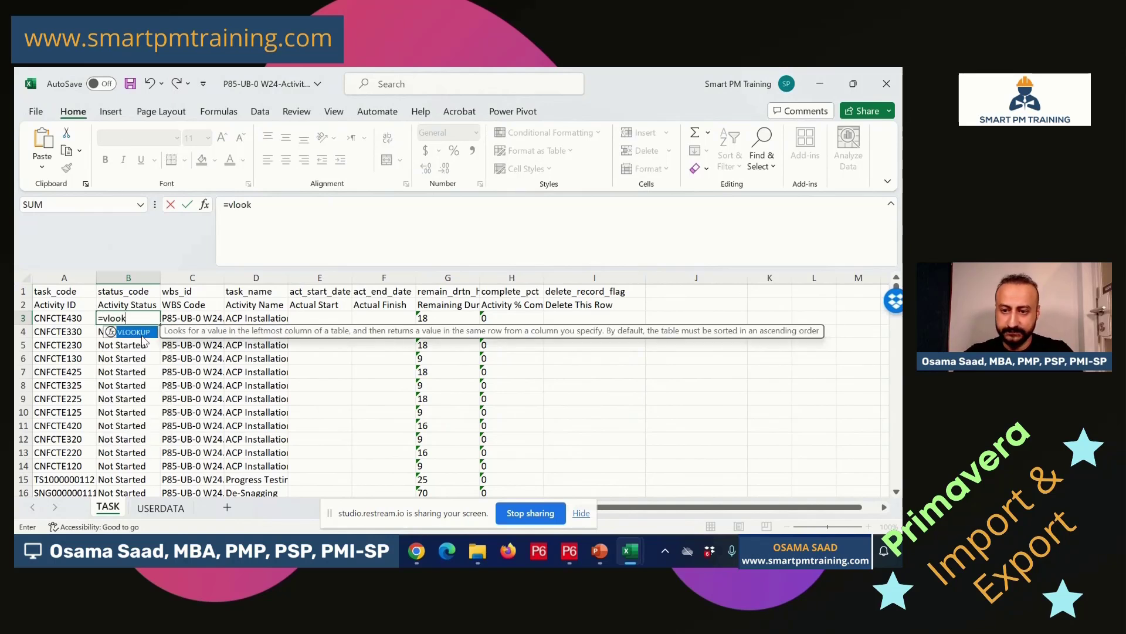
pyautogui.write('ok')
pyautogui.doubleClick(134, 332)
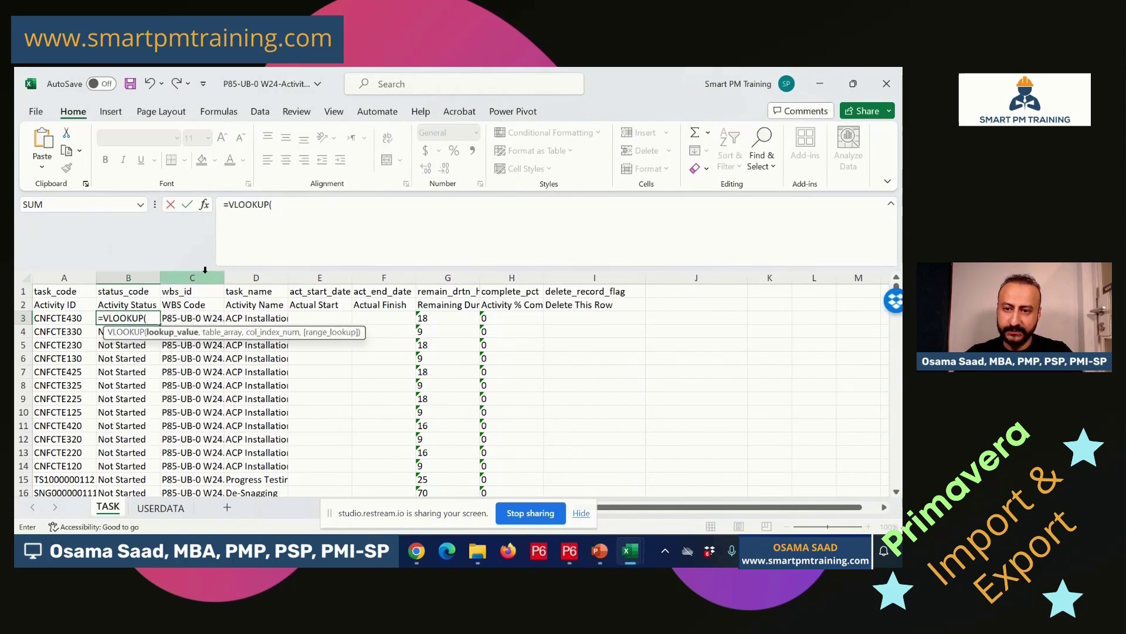
pyautogui.click(205, 206)
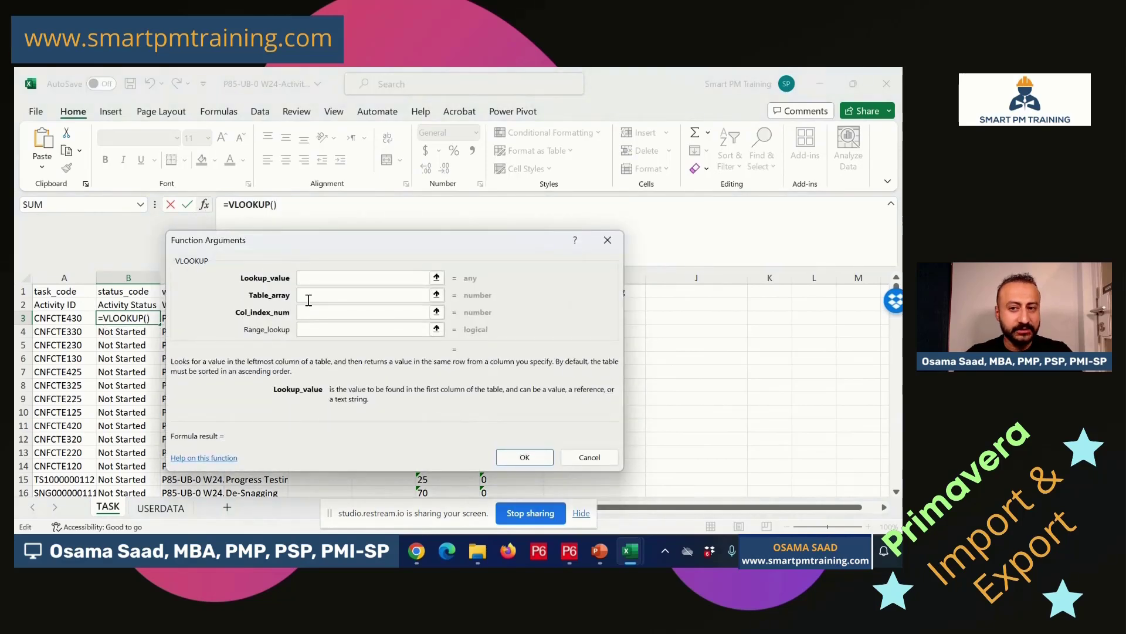
pyautogui.click(70, 319)
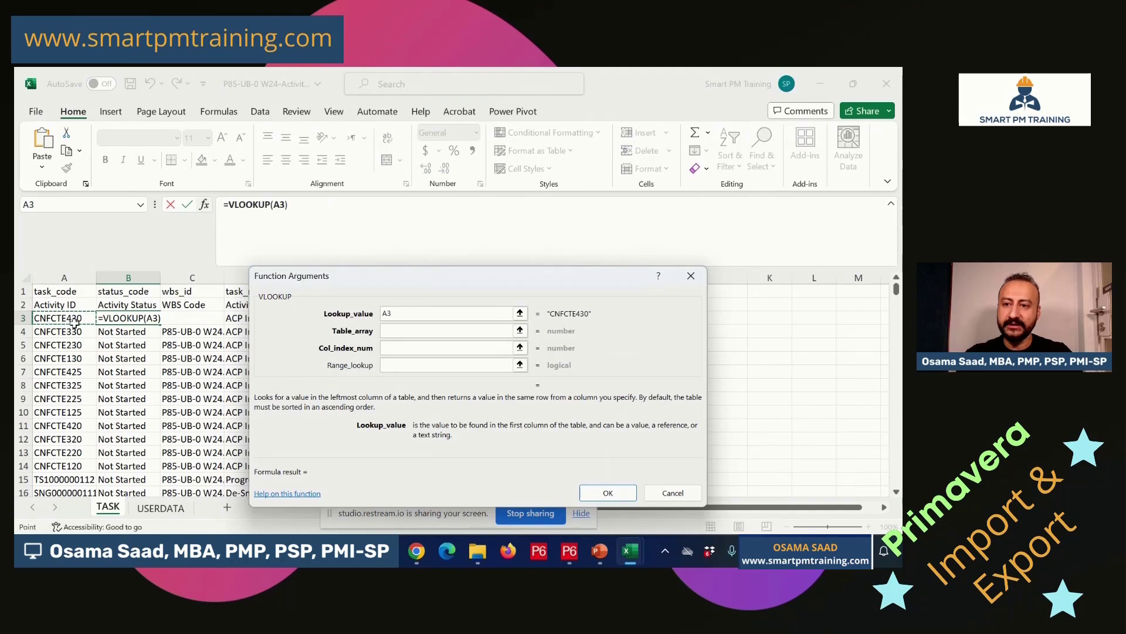
# Set the VLOOKUP table array to A$1:H$192 on the TASK sheet of P85-UB-0 W28-Activities.xlsx, with only the rows locked.
pyautogui.click(404, 331)
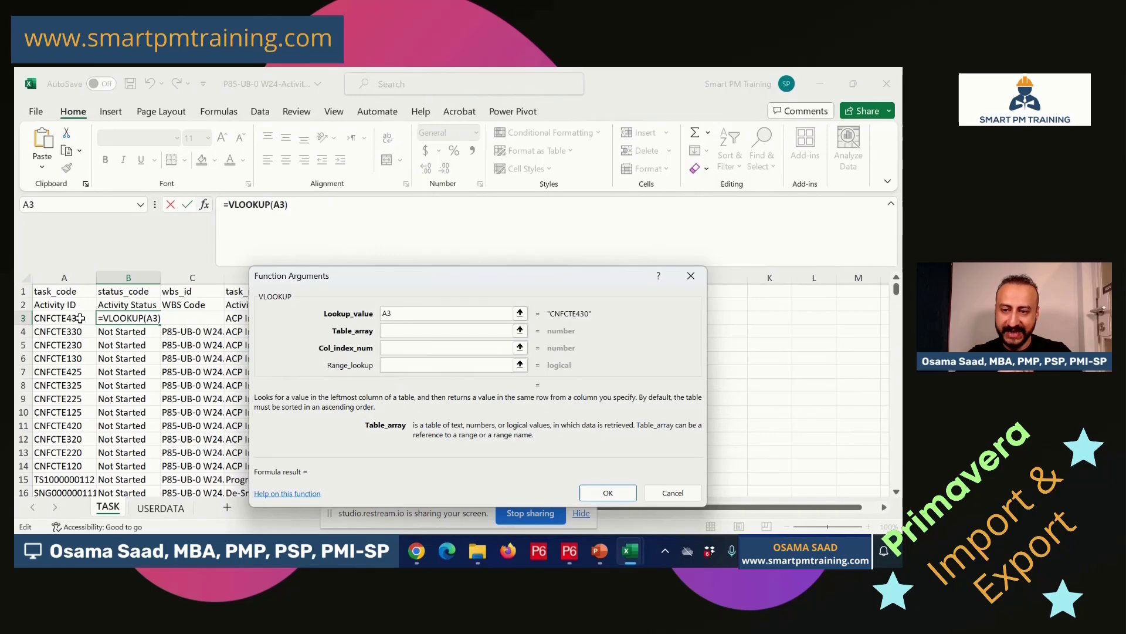
pyautogui.moveTo(629, 554)
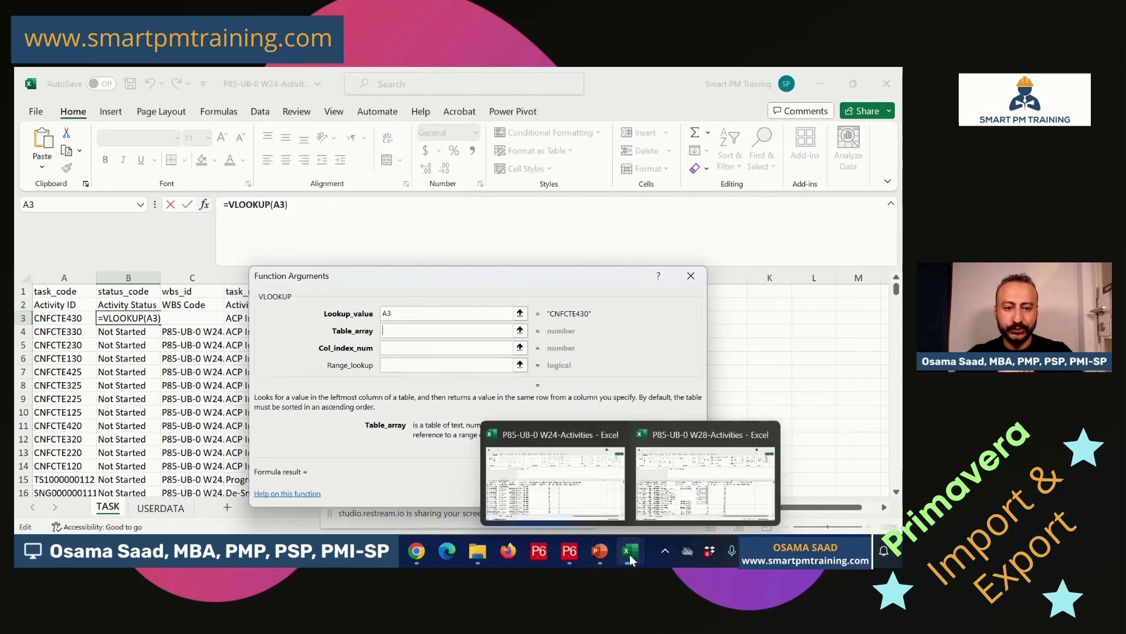
pyautogui.click(676, 478)
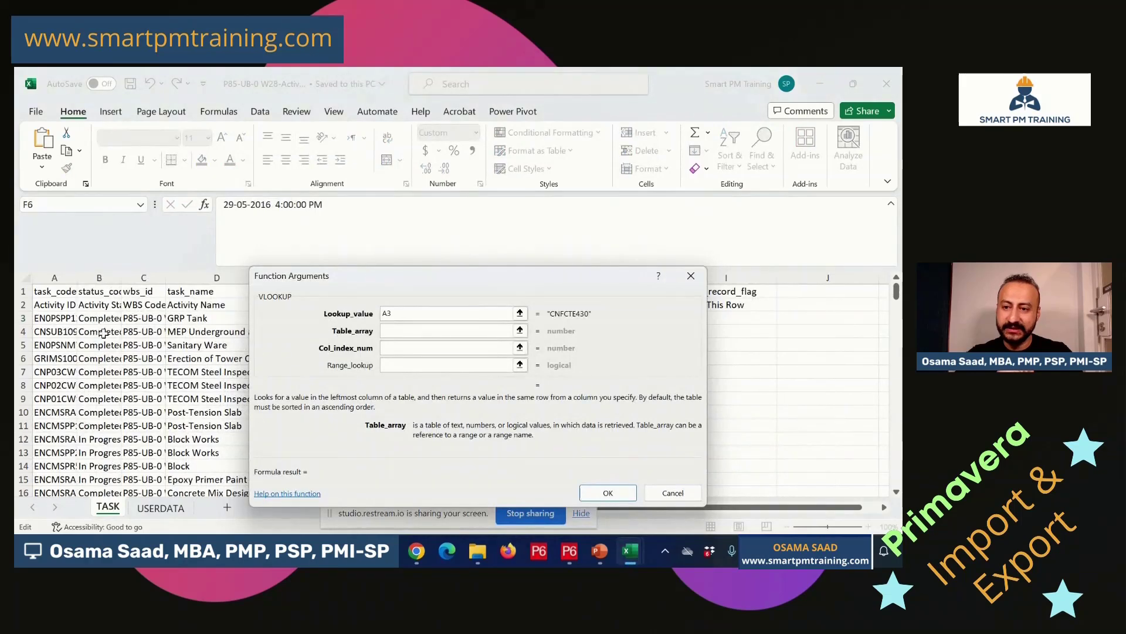
pyautogui.moveTo(49, 291); pyautogui.dragTo(633, 286)
pyautogui.hotkey('ctrl', 'shift', 'Down')
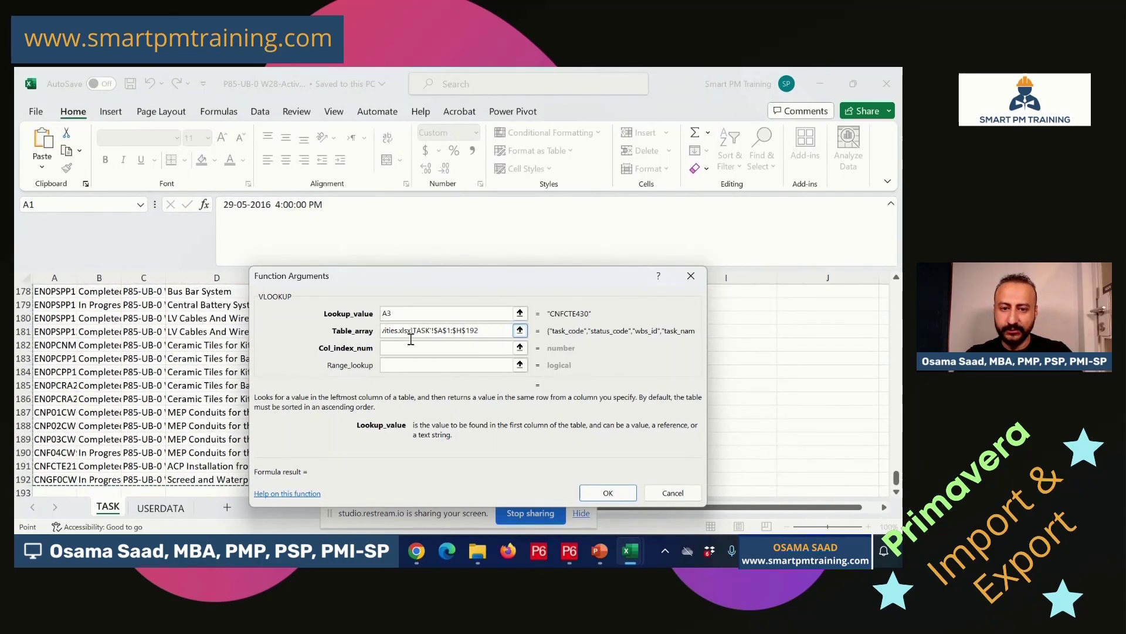
pyautogui.moveTo(495, 332); pyautogui.dragTo(319, 332)
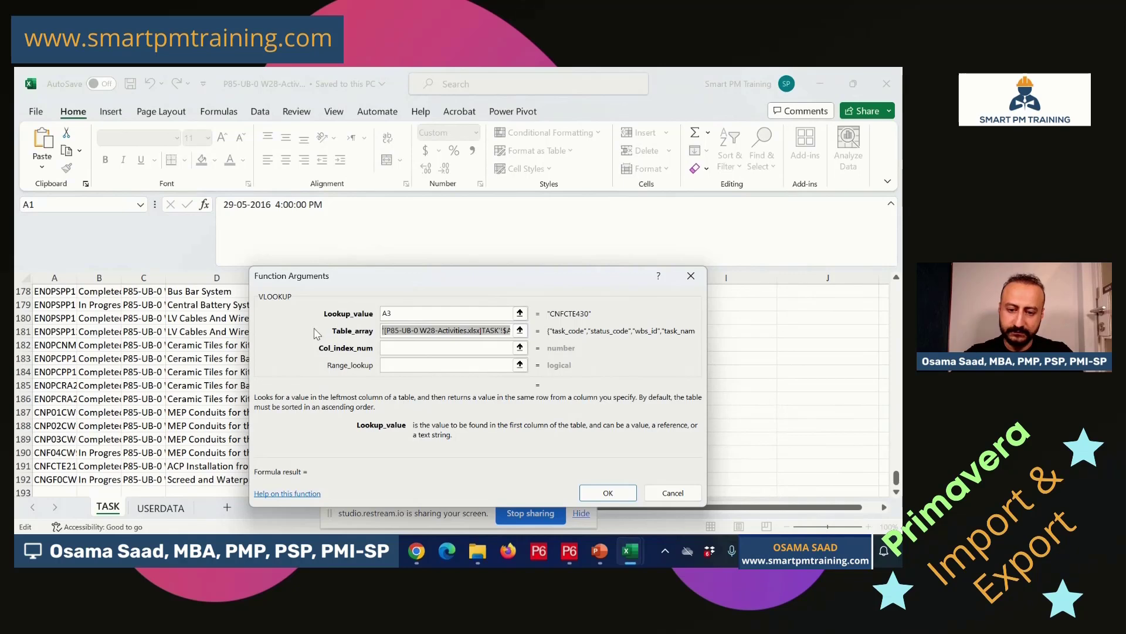
pyautogui.press('F4')
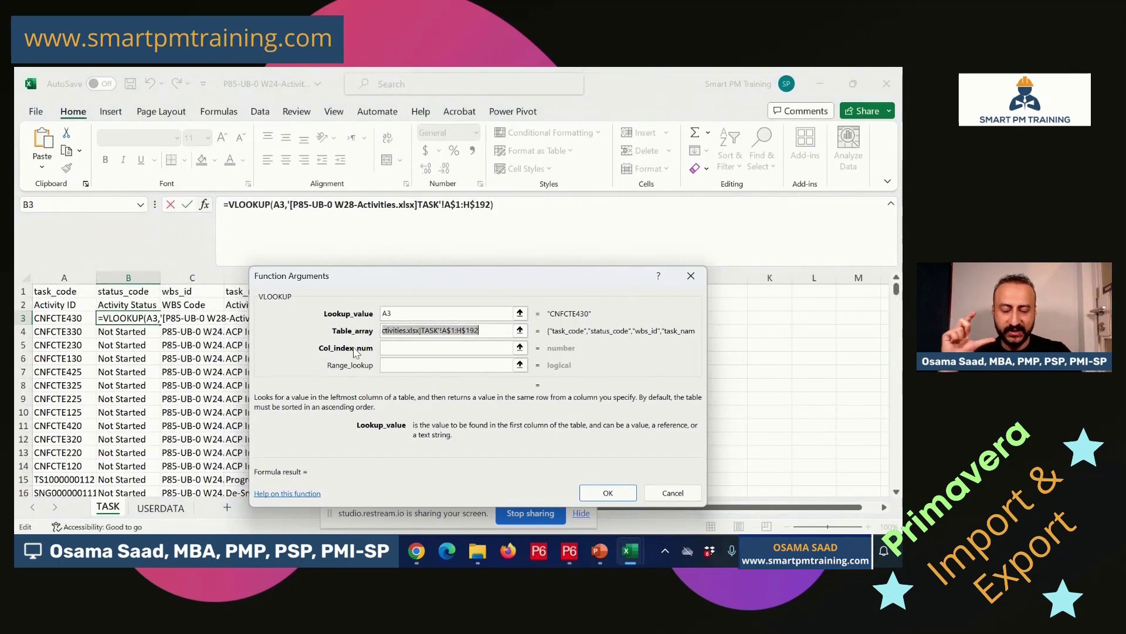
# Complete the VLOOKUP with column index 2 and range lookup 0 for an exact match.
pyautogui.click(399, 350)
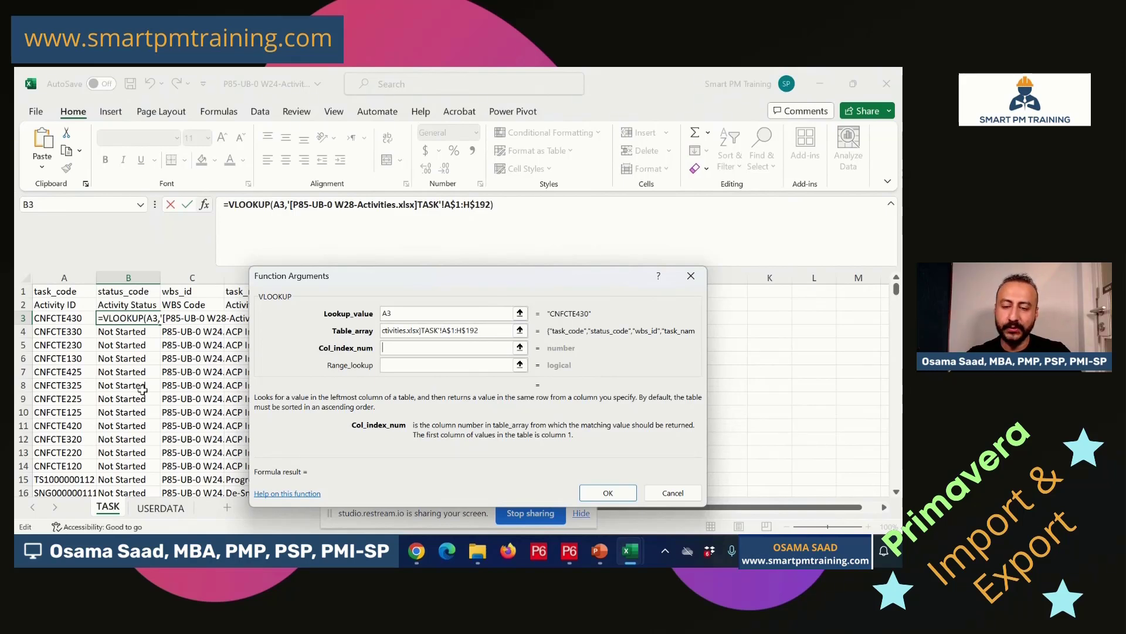
pyautogui.write('2')
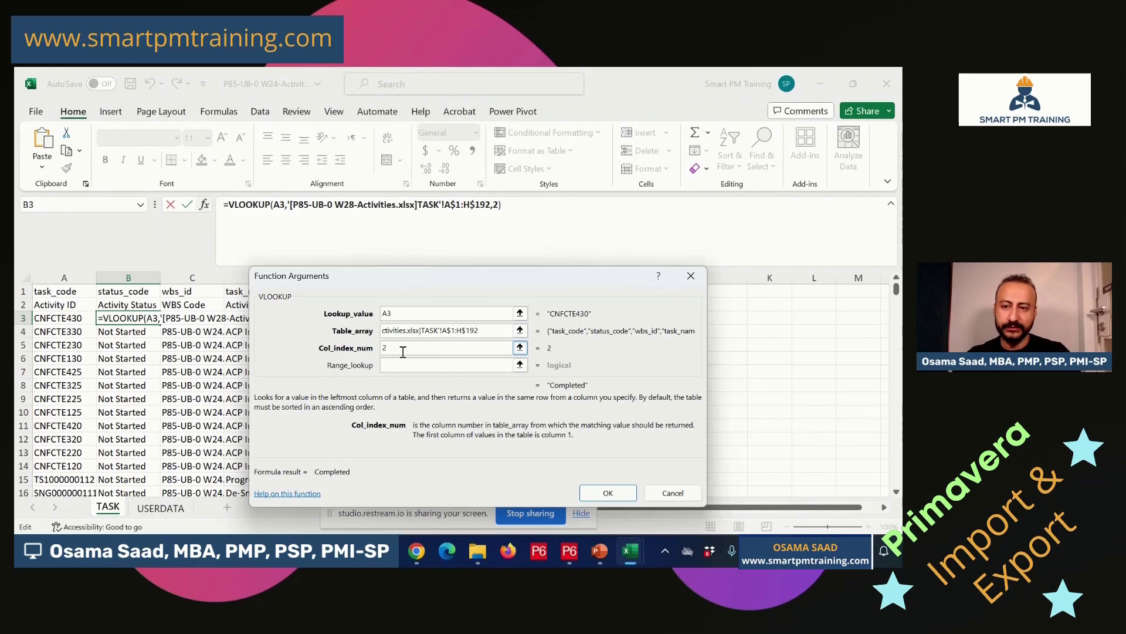
pyautogui.click(403, 365)
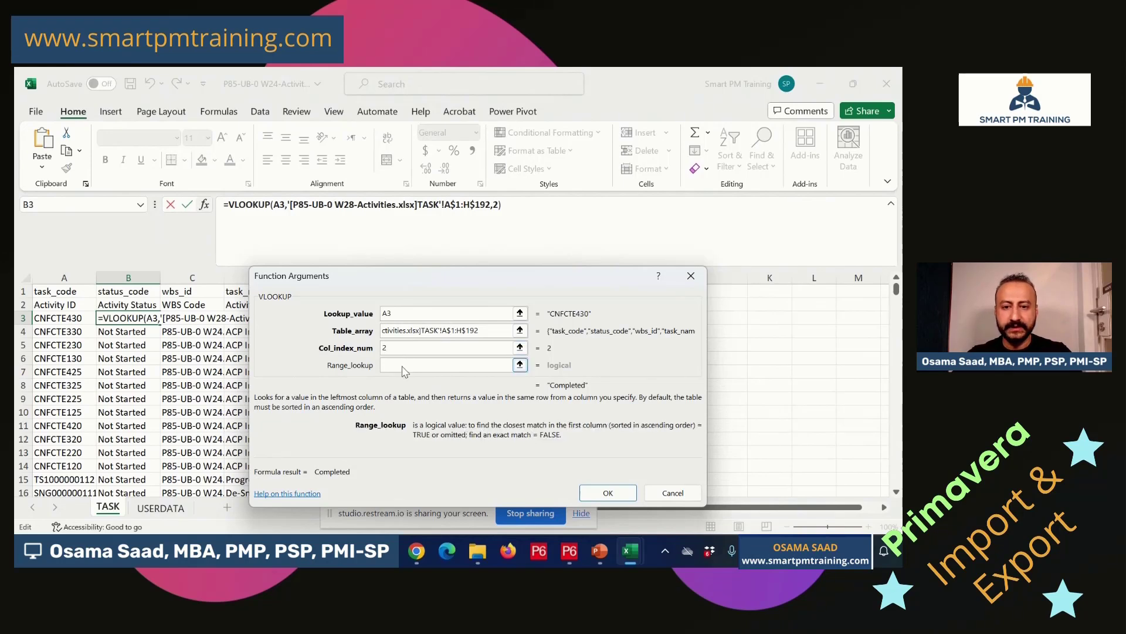
pyautogui.write('0')
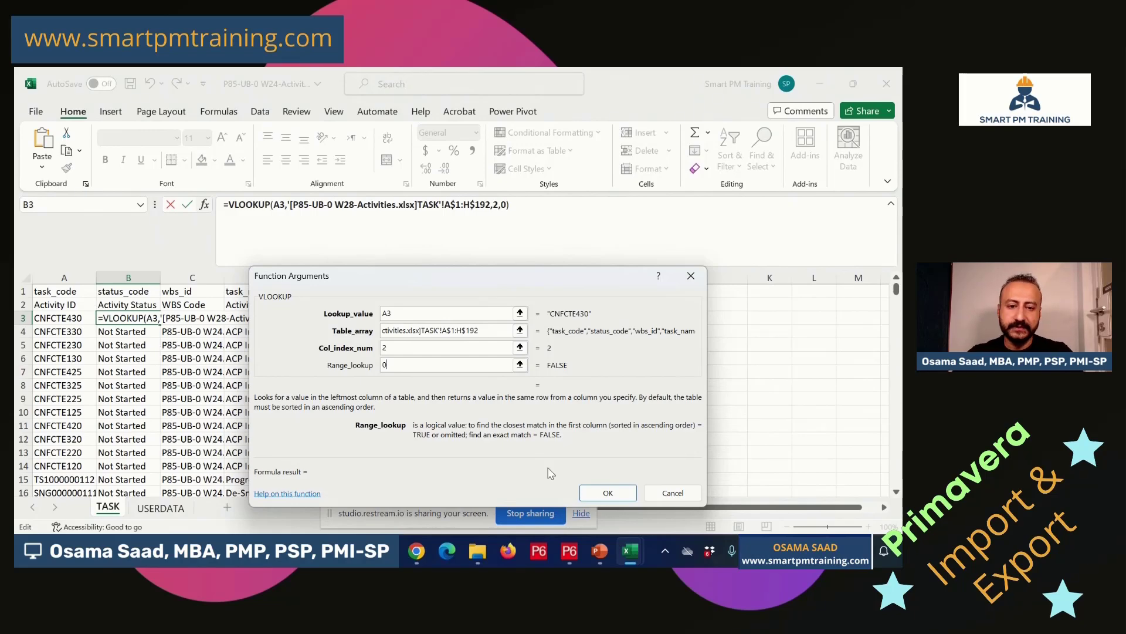
pyautogui.click(610, 492)
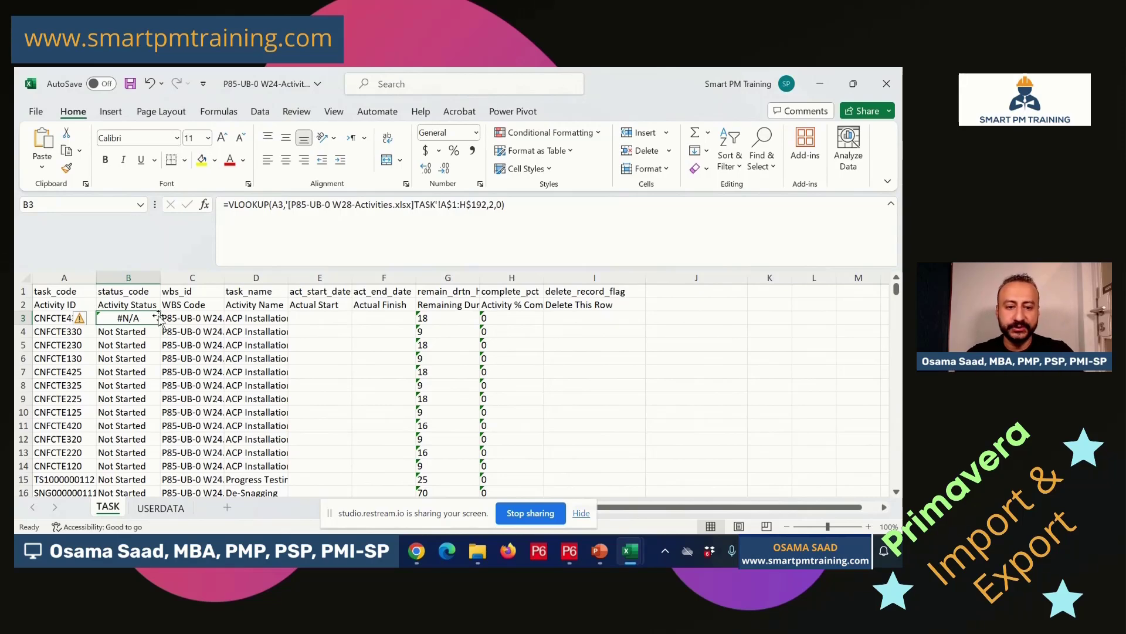
# Check the W28 activity rows, return to the W24 workbook and fill the B3 VLOOKUP down the whole Activity Status column.
pyautogui.moveTo(629, 557)
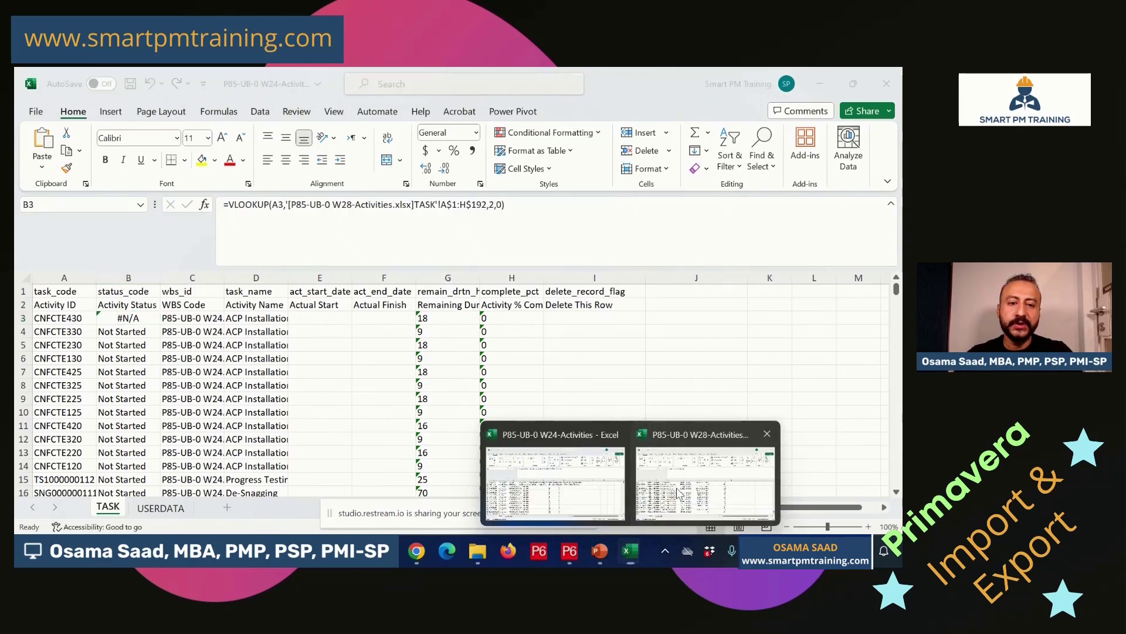
pyautogui.click(701, 463)
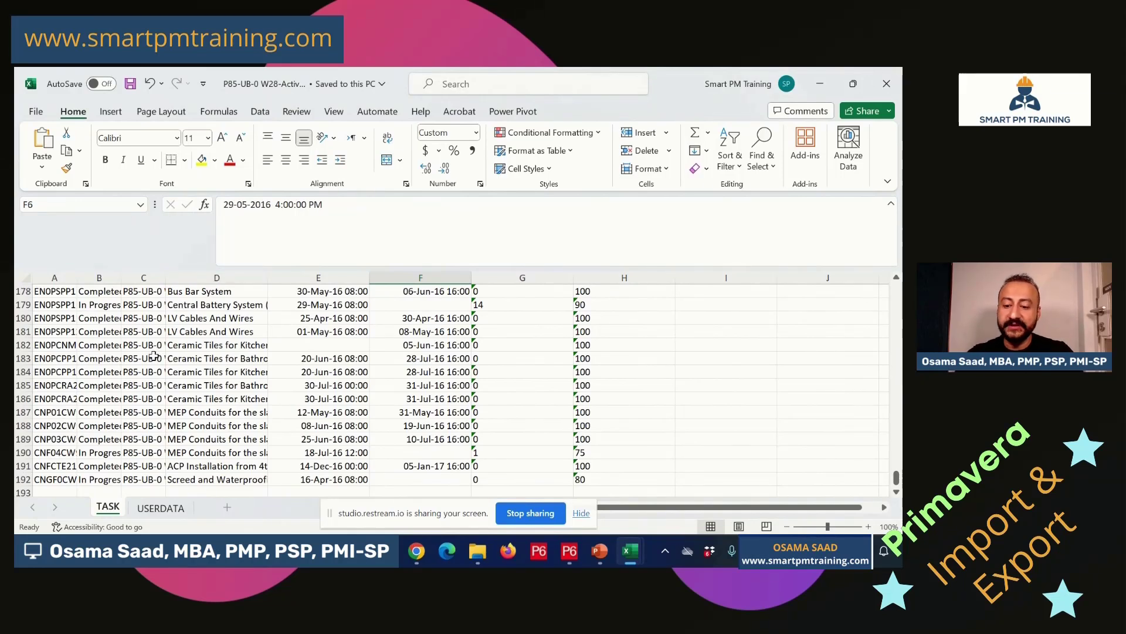
pyautogui.hotkey('alt', 'Tab')
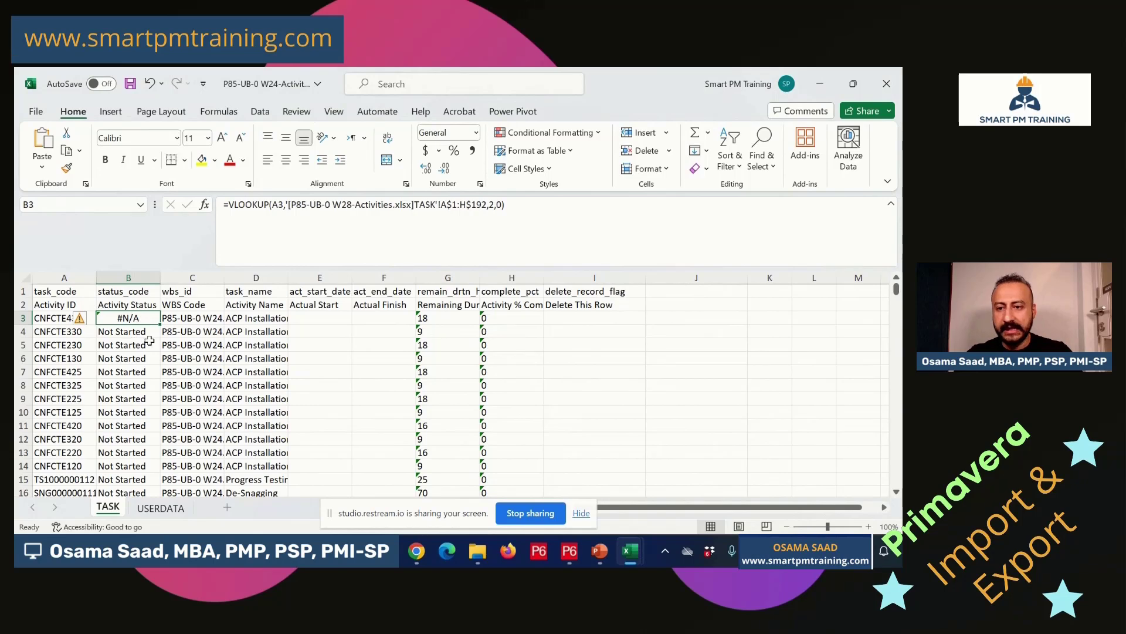
pyautogui.doubleClick(161, 326)
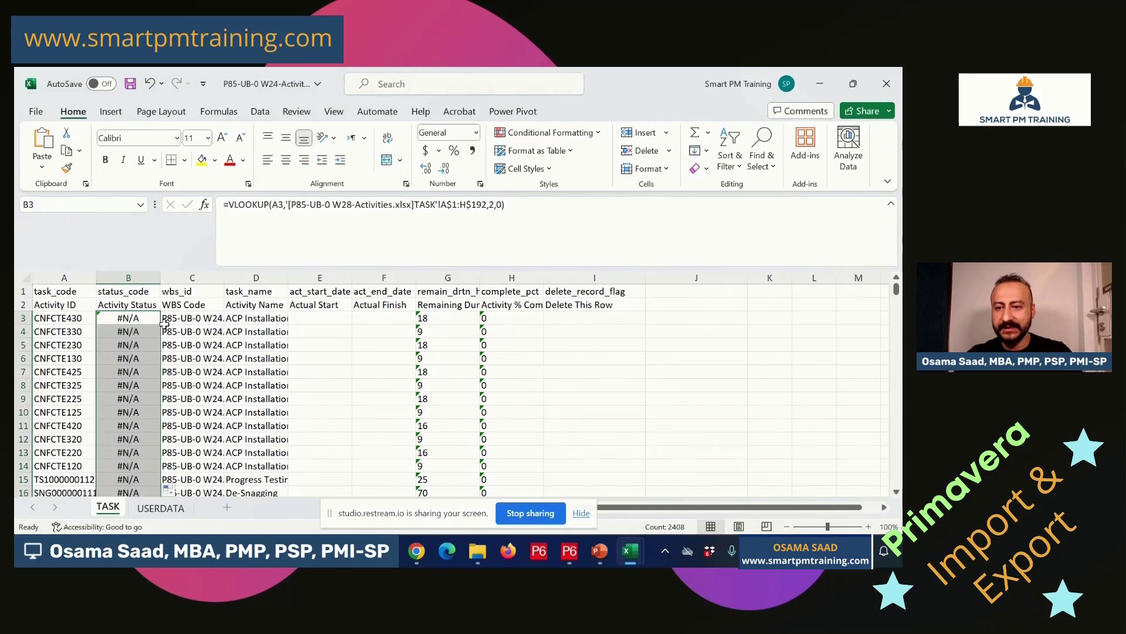
# Examine the filled Activity Status lookups, inspecting the formulas in B32 and B21 and returning to B3.
pyautogui.scroll(-10, 109, 358)
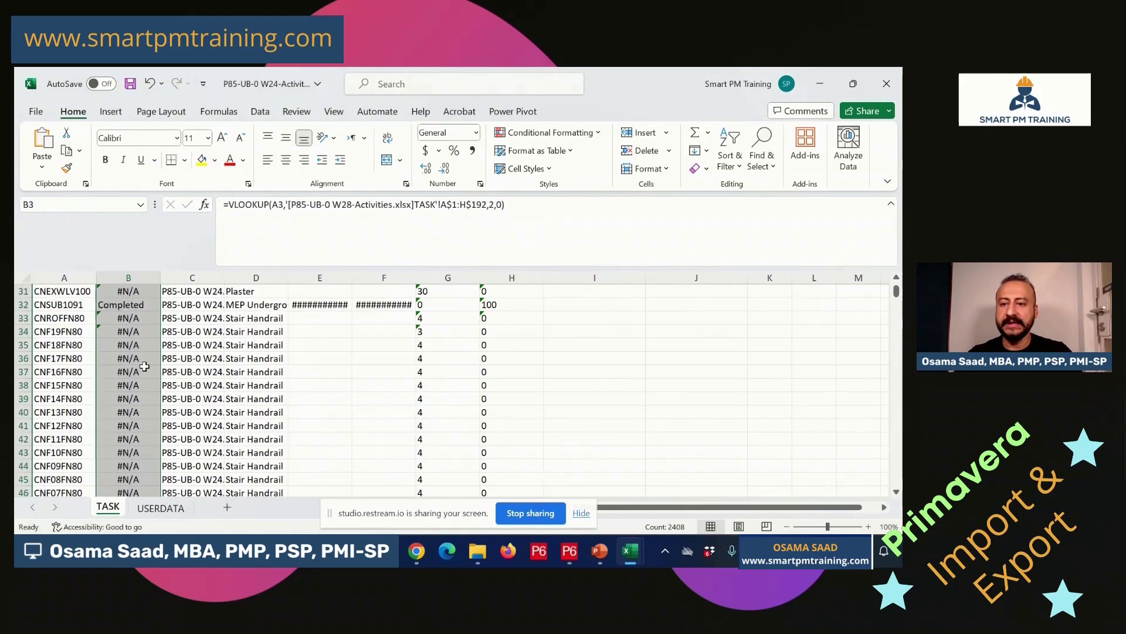
pyautogui.scroll(1, 109, 358)
pyautogui.click(140, 346)
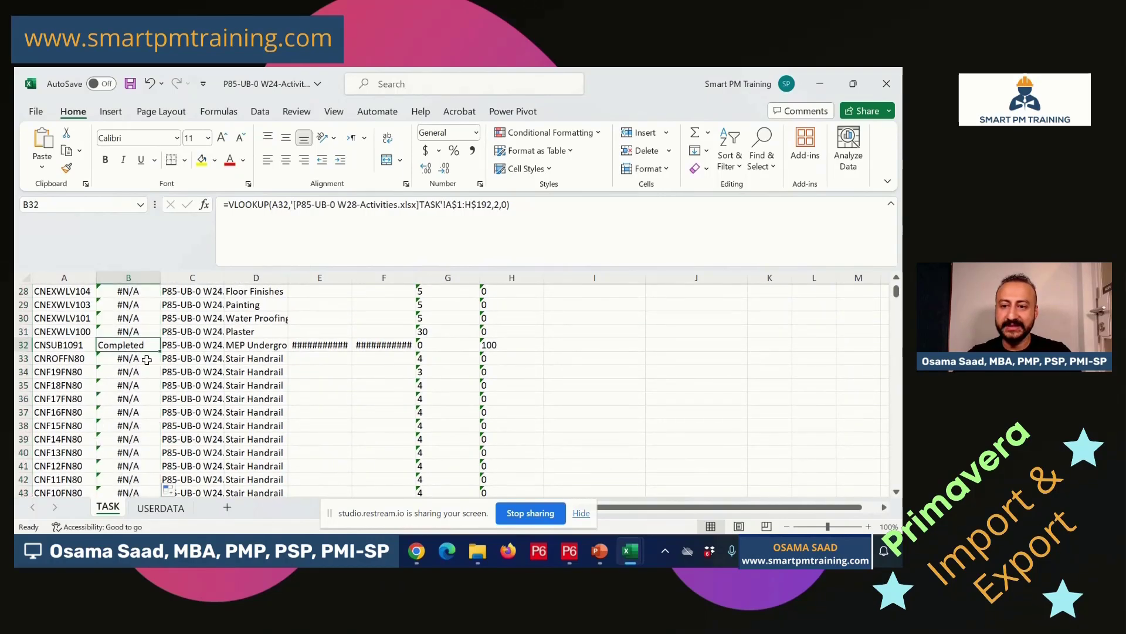
pyautogui.scroll(3, 159, 369)
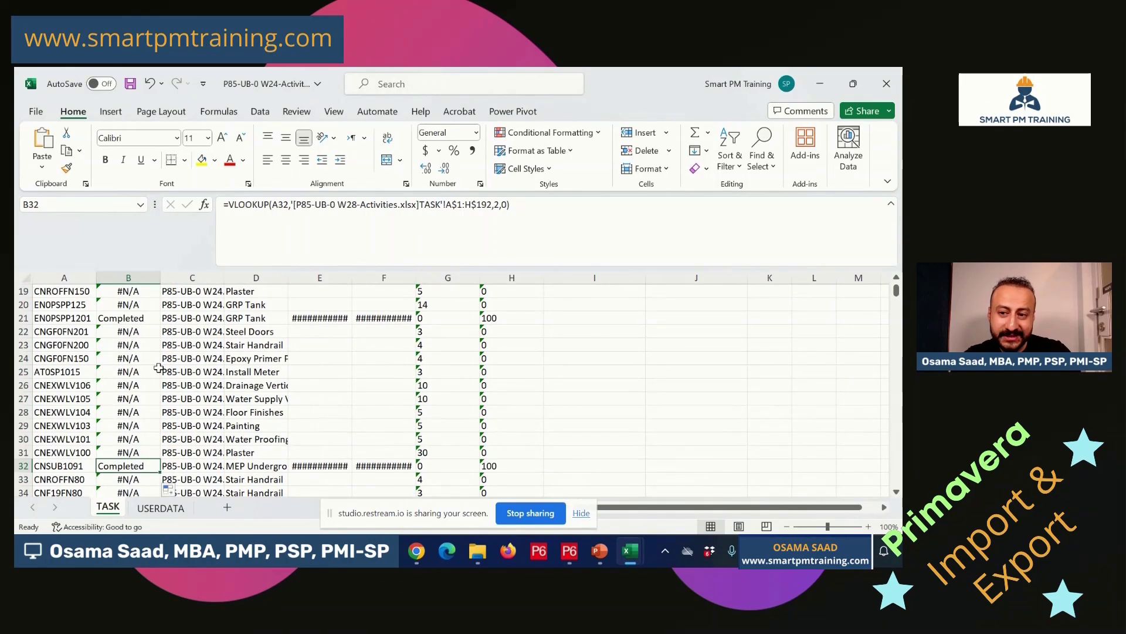
pyautogui.click(140, 320)
pyautogui.scroll(3, 158, 355)
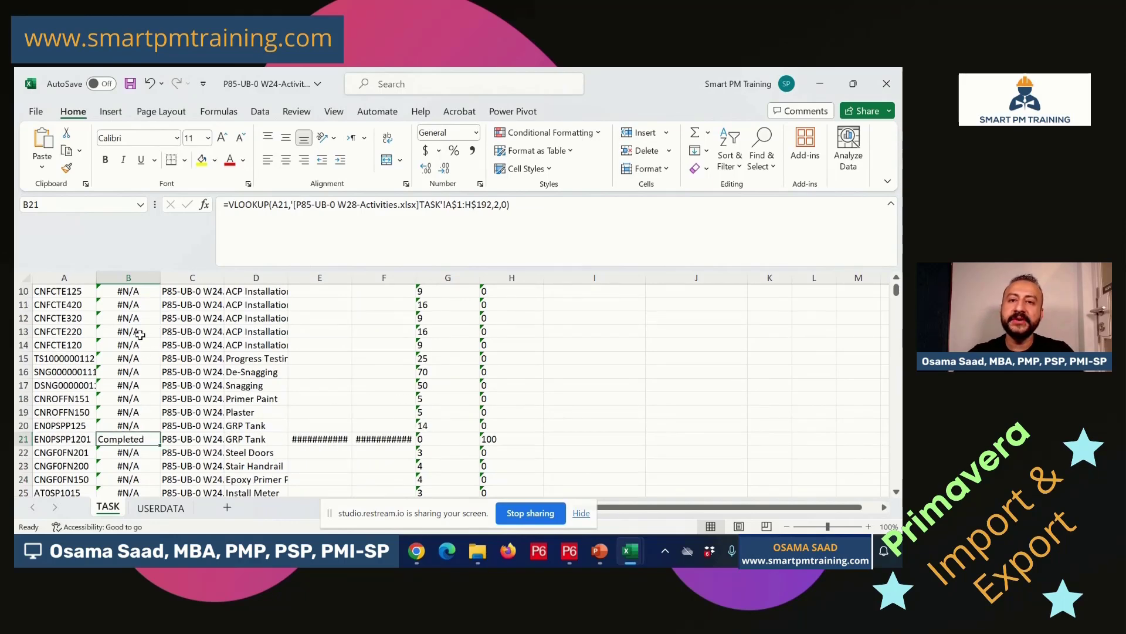
pyautogui.scroll(3, 132, 334)
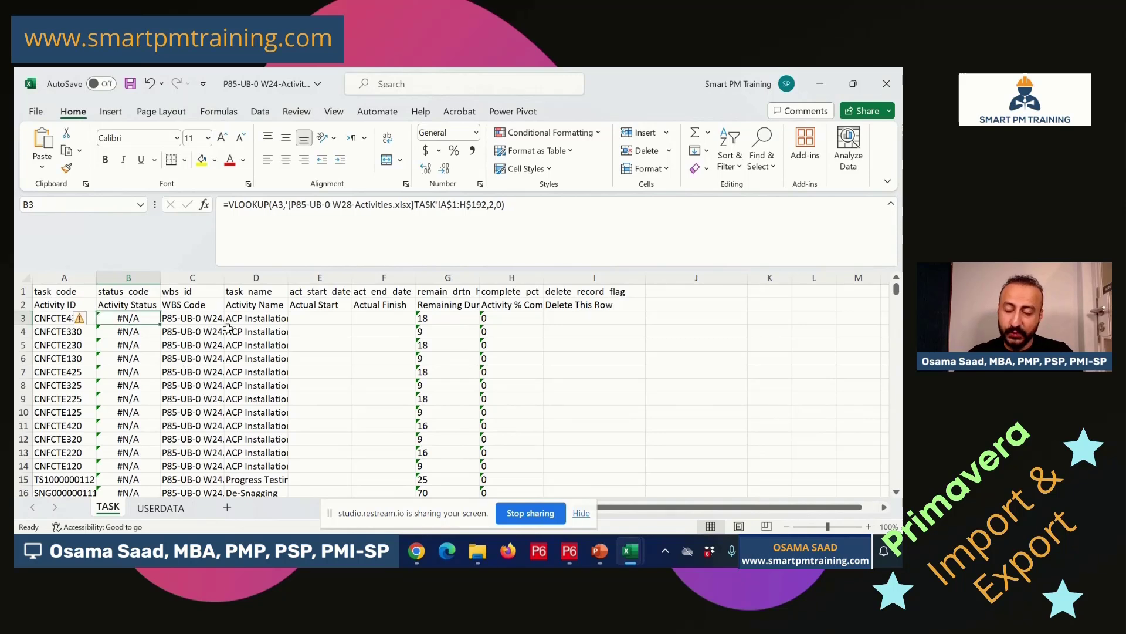
# Glance at the W28 workbook, return to the W24 workbook and widen its WBS Code column to show more of the codes.
pyautogui.click(313, 320)
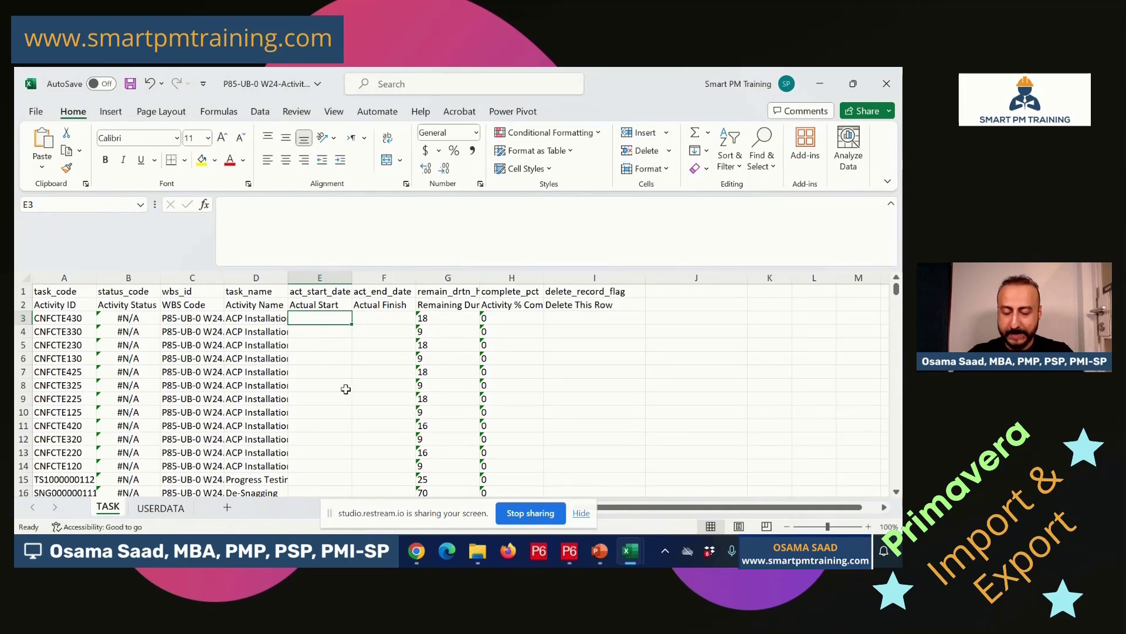
pyautogui.moveTo(636, 565)
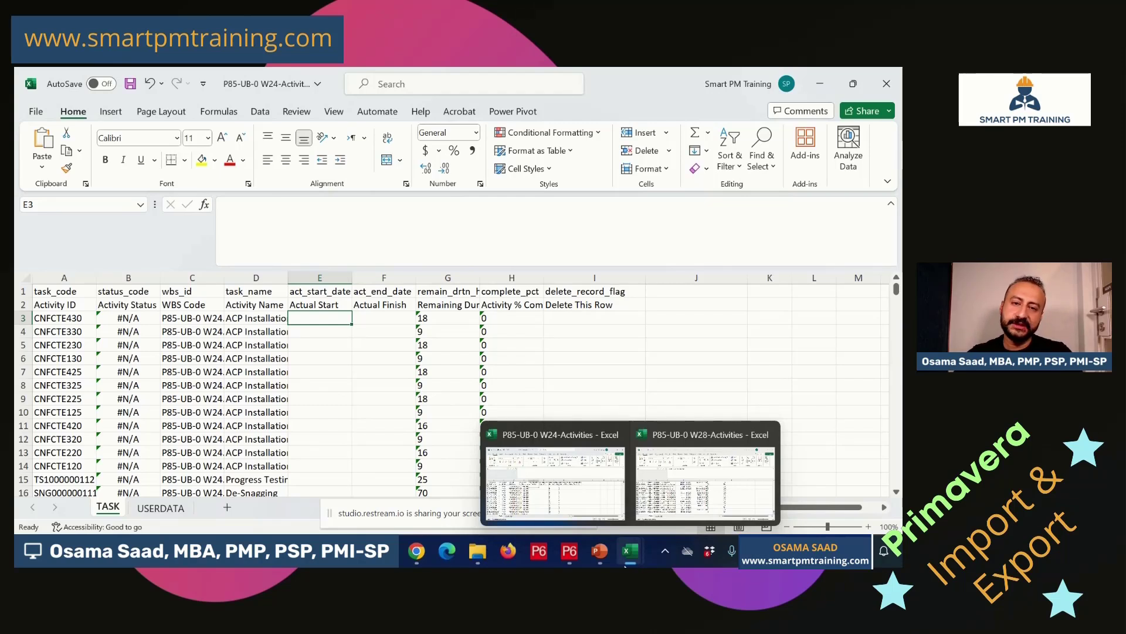
pyautogui.click(705, 475)
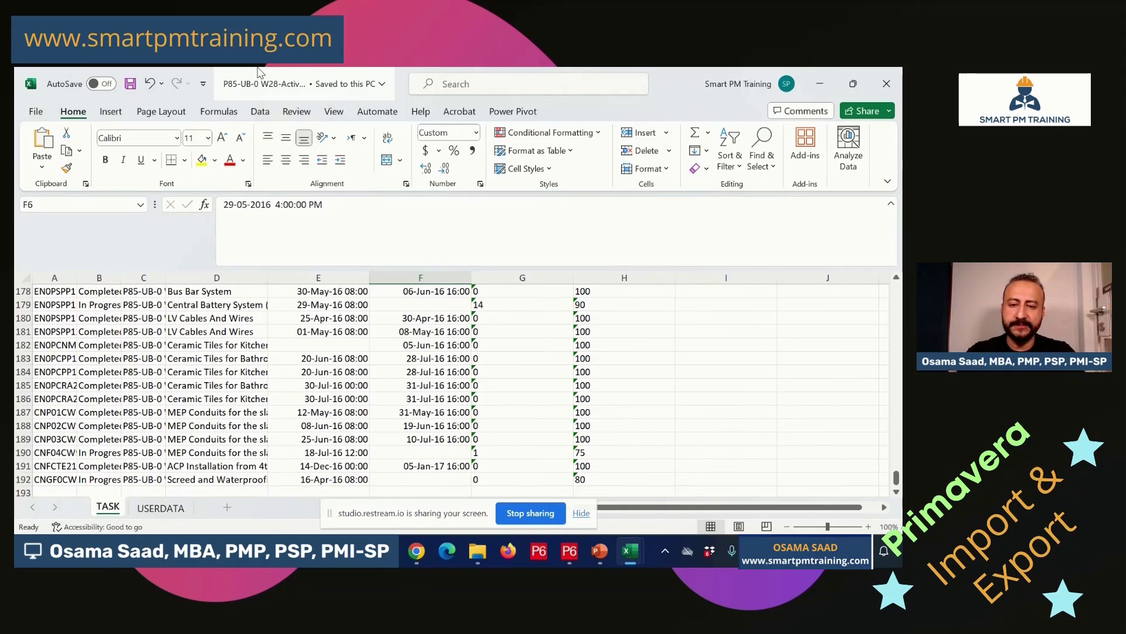
pyautogui.hotkey('alt', 'Tab')
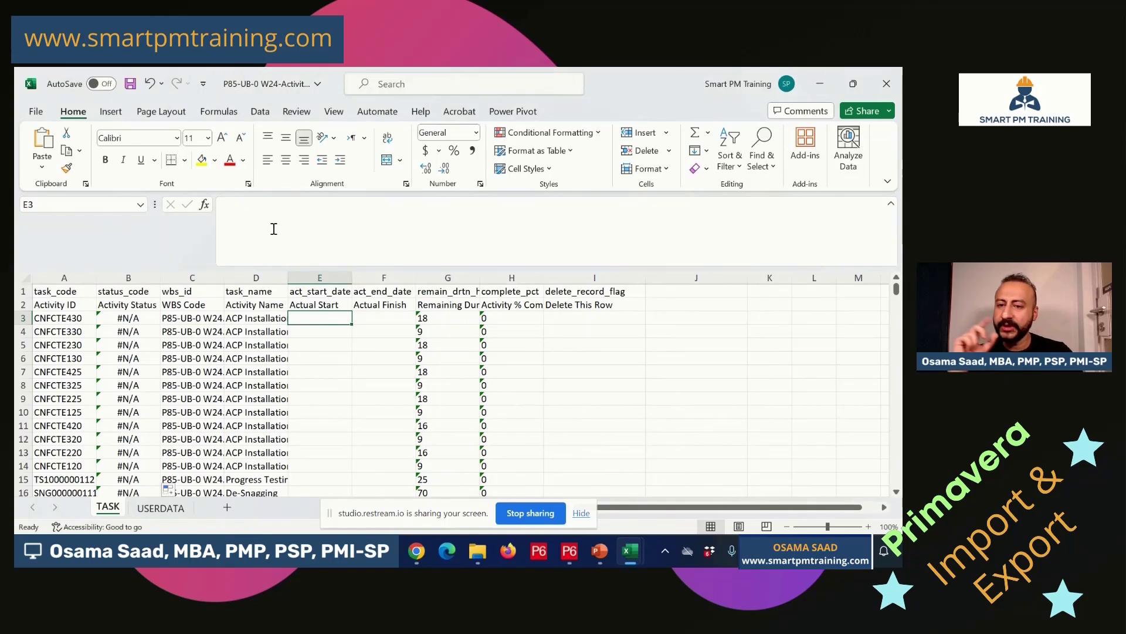
pyautogui.click(199, 354)
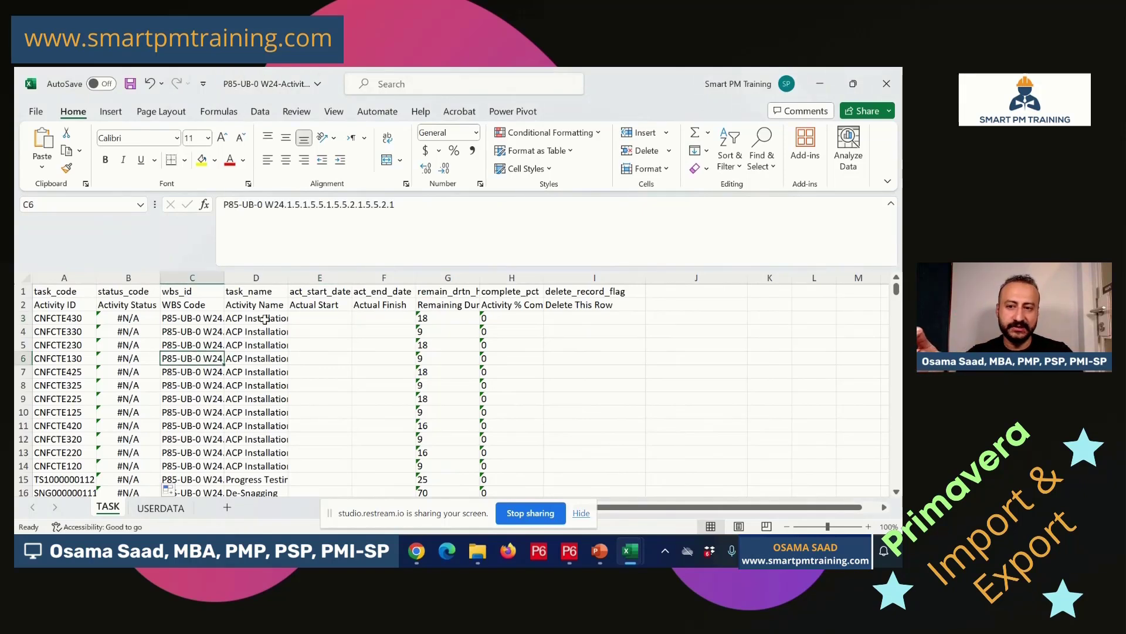
pyautogui.moveTo(226, 275); pyautogui.dragTo(258, 275)
pyautogui.click(304, 401)
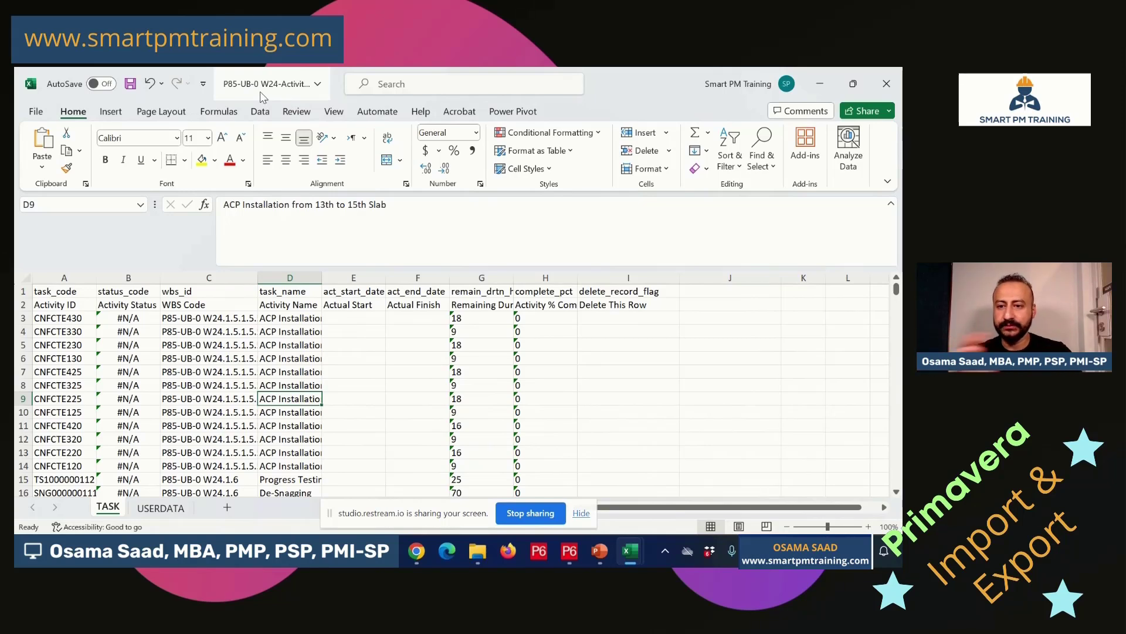
# Start a VLOOKUP in E3 of the Actual Start column with the activity ID in A3 as the lookup value.
pyautogui.click(354, 320)
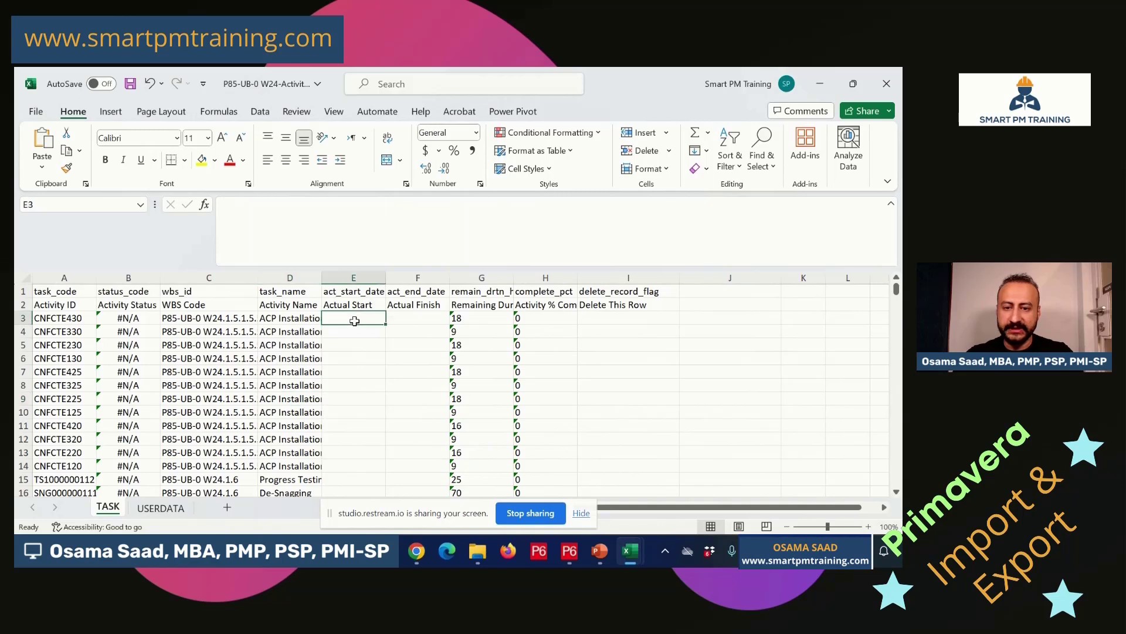
pyautogui.write('=vloo')
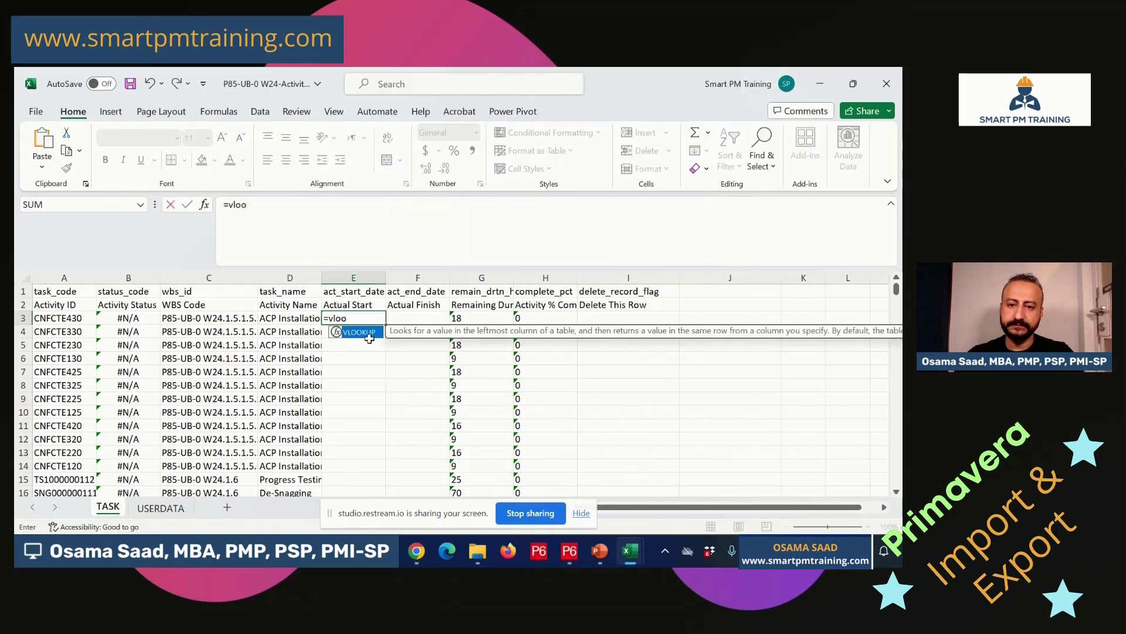
pyautogui.press('Return')
pyautogui.doubleClick(365, 318)
pyautogui.write('k')
pyautogui.press('Tab')
pyautogui.click(206, 206)
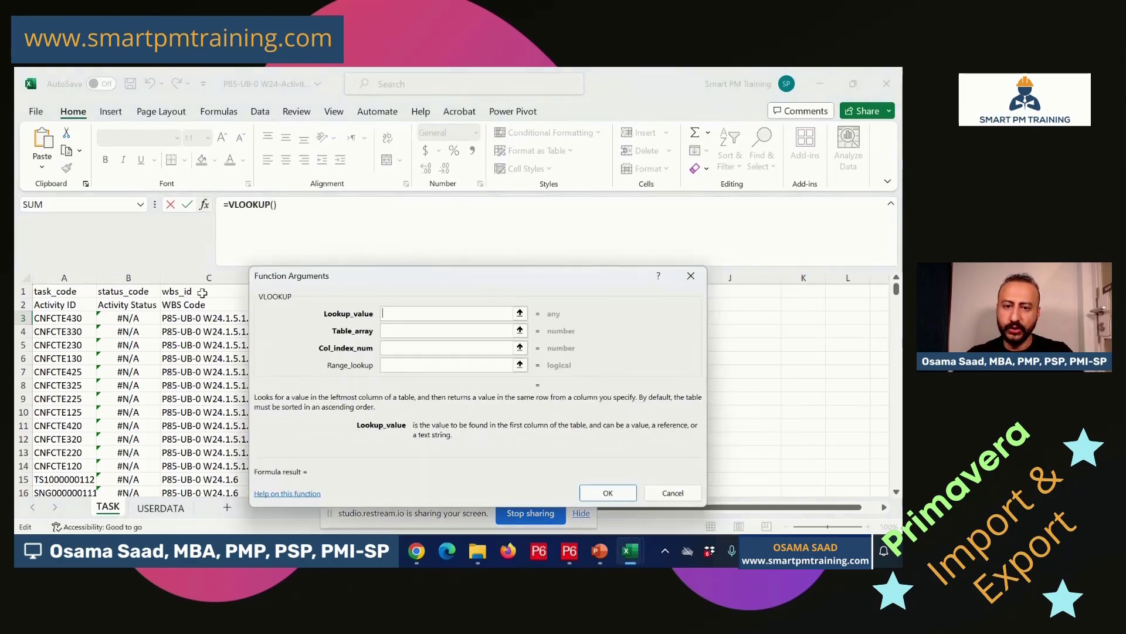
pyautogui.click(87, 319)
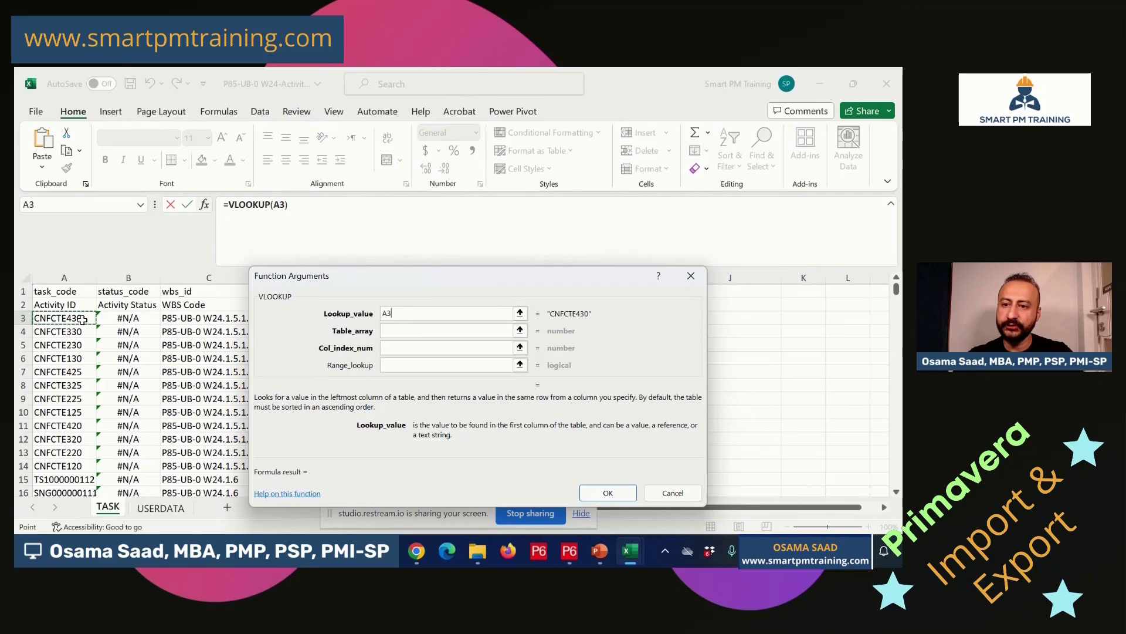
# Set the E3 lookup's table array to A$1:H$192 on the TASK sheet of the W28 activities workbook.
pyautogui.moveTo(627, 555)
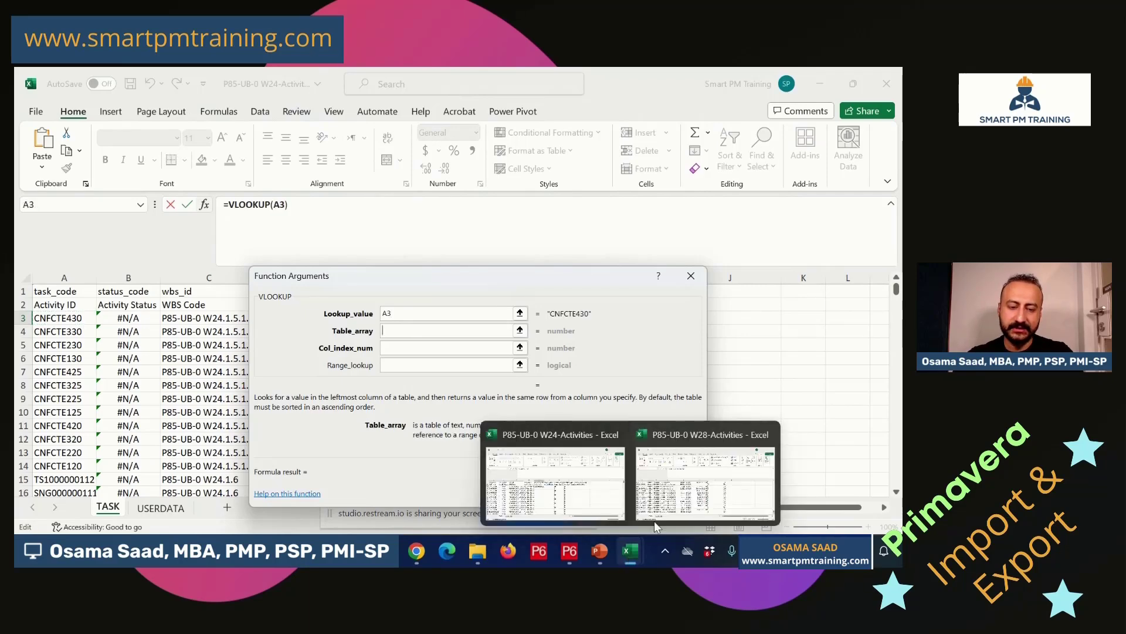
pyautogui.click(688, 476)
pyautogui.moveTo(895, 477); pyautogui.dragTo(895, 292)
pyautogui.moveTo(45, 287); pyautogui.dragTo(285, 274)
pyautogui.moveTo(285, 273); pyautogui.dragTo(600, 288)
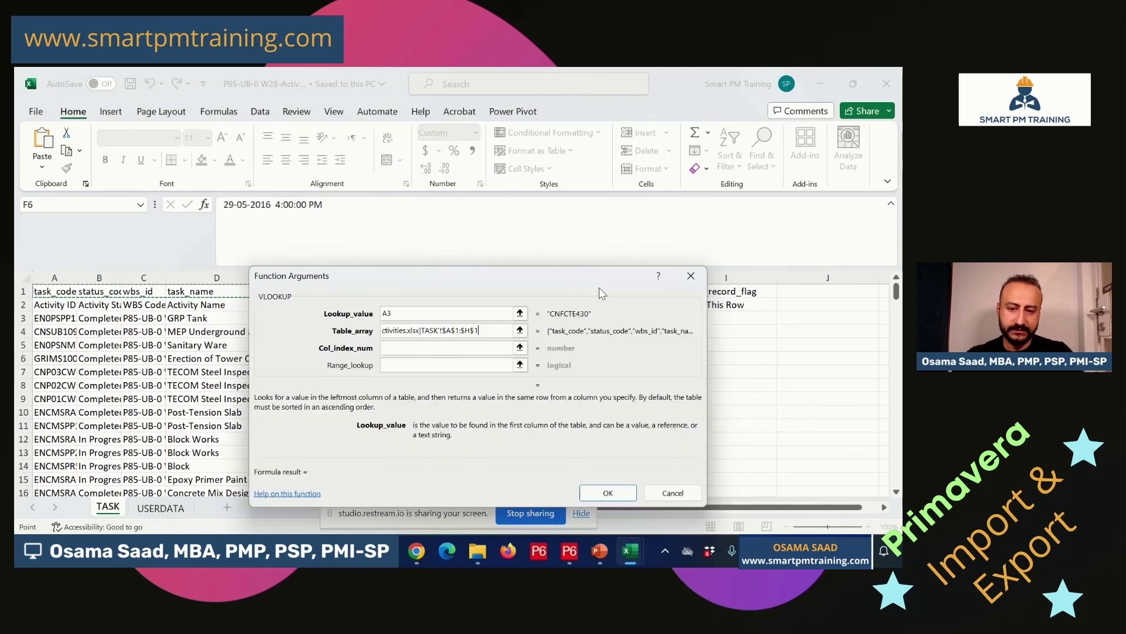
pyautogui.hotkey('ctrl', 'shift', 'Down')
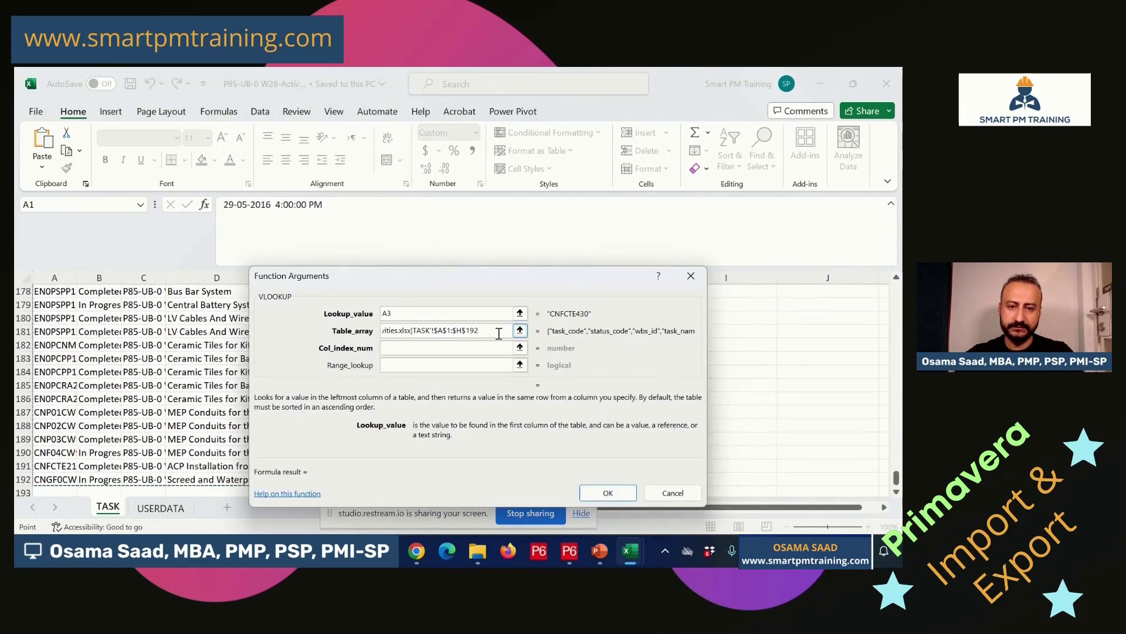
pyautogui.moveTo(474, 331); pyautogui.dragTo(352, 336)
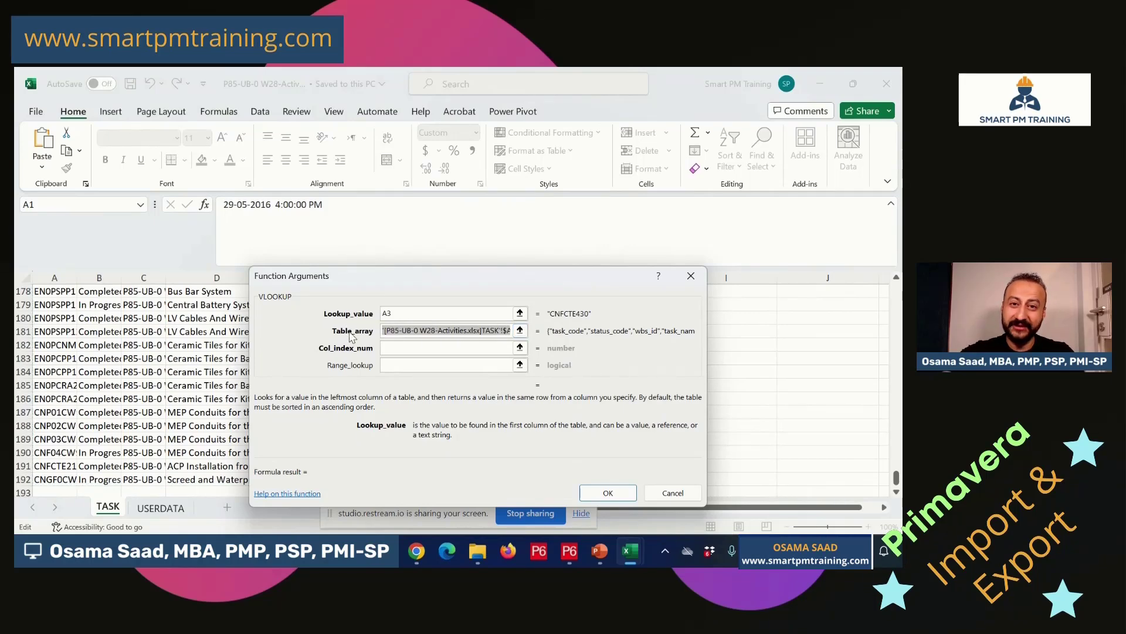
pyautogui.press('F4')
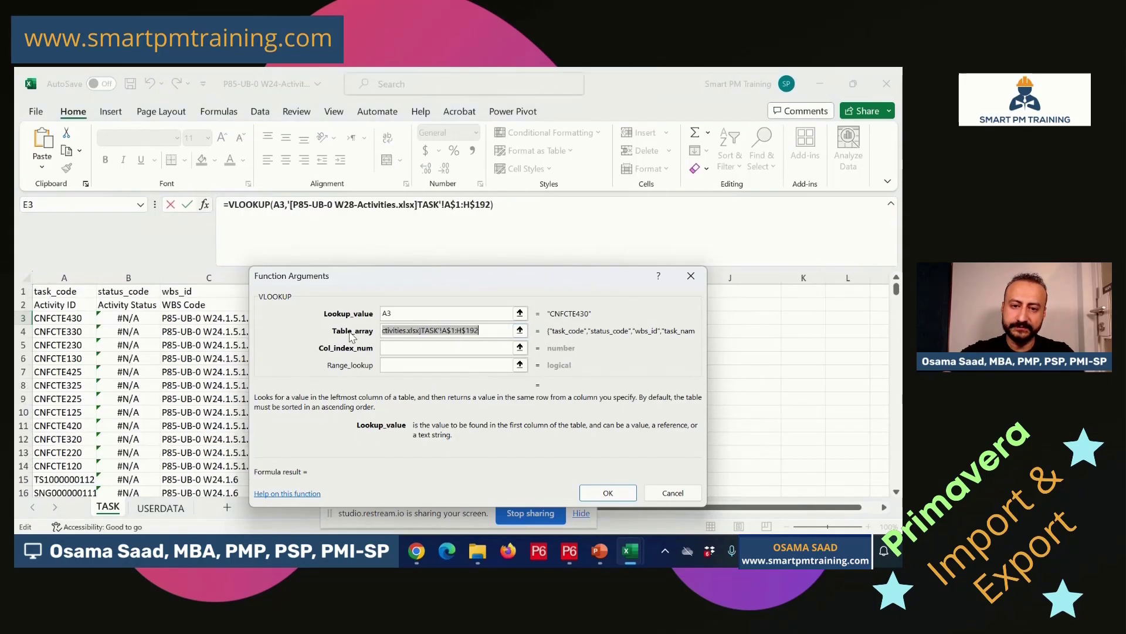
# Complete the E3 lookup with column index 5 and range lookup 0, and fill it down the Actual Start column.
pyautogui.click(411, 348)
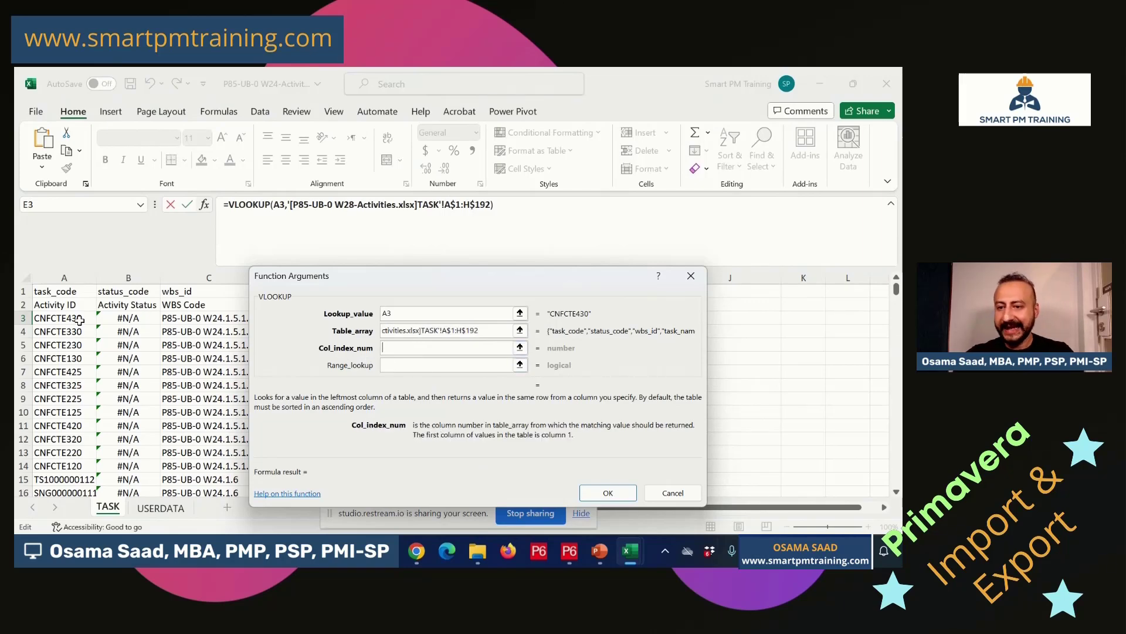
pyautogui.moveTo(295, 286); pyautogui.dragTo(433, 321)
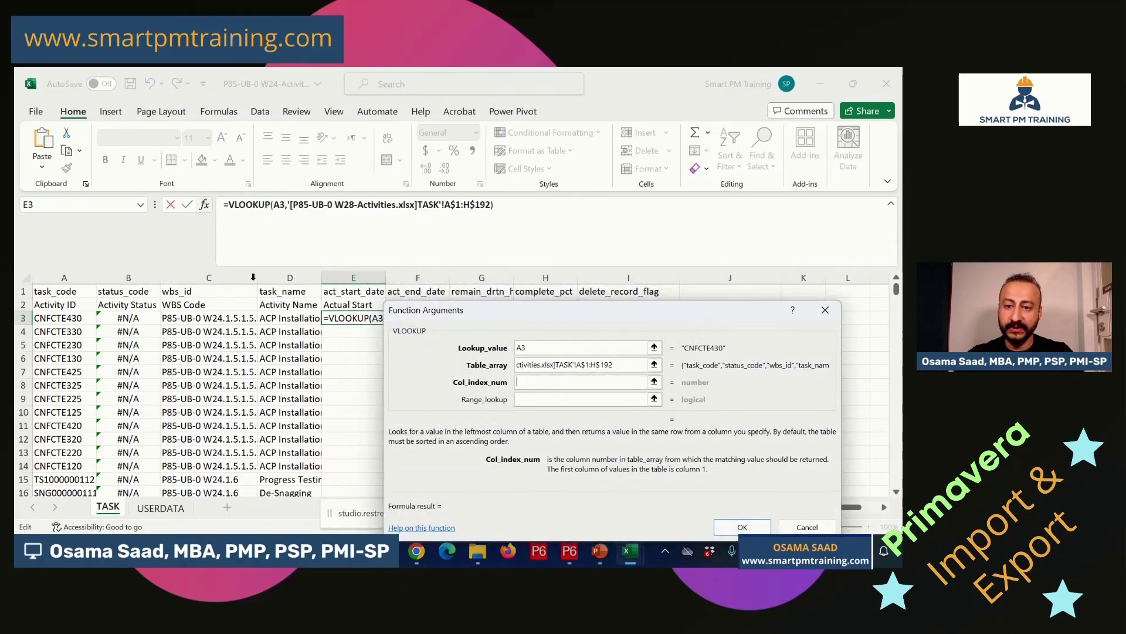
pyautogui.write('5')
pyautogui.click(540, 401)
pyautogui.write('0')
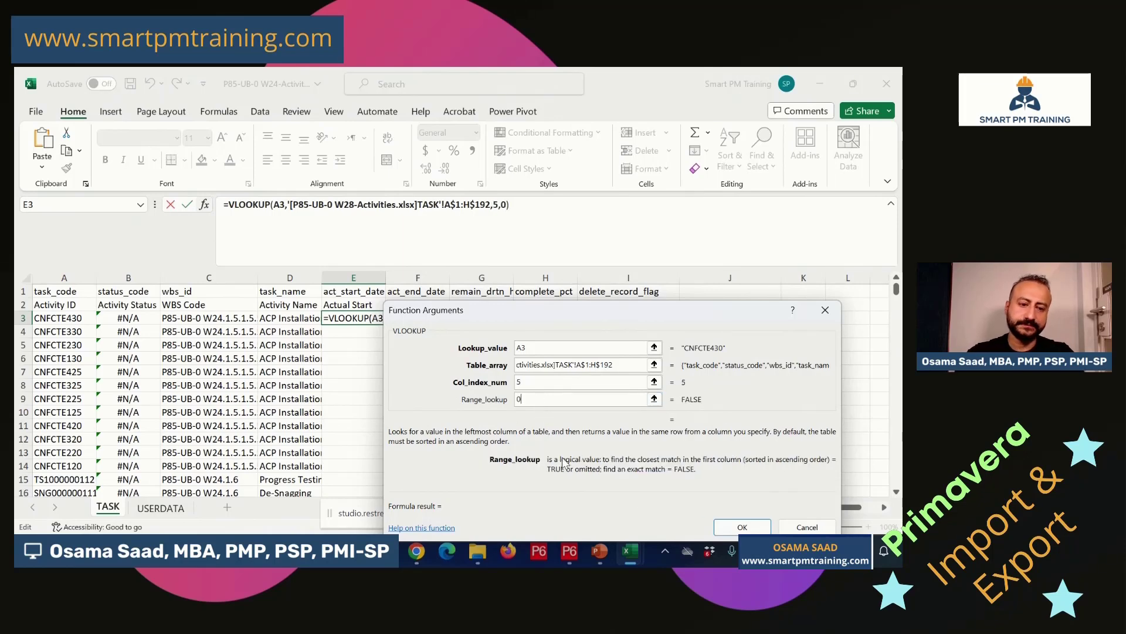
pyautogui.click(743, 527)
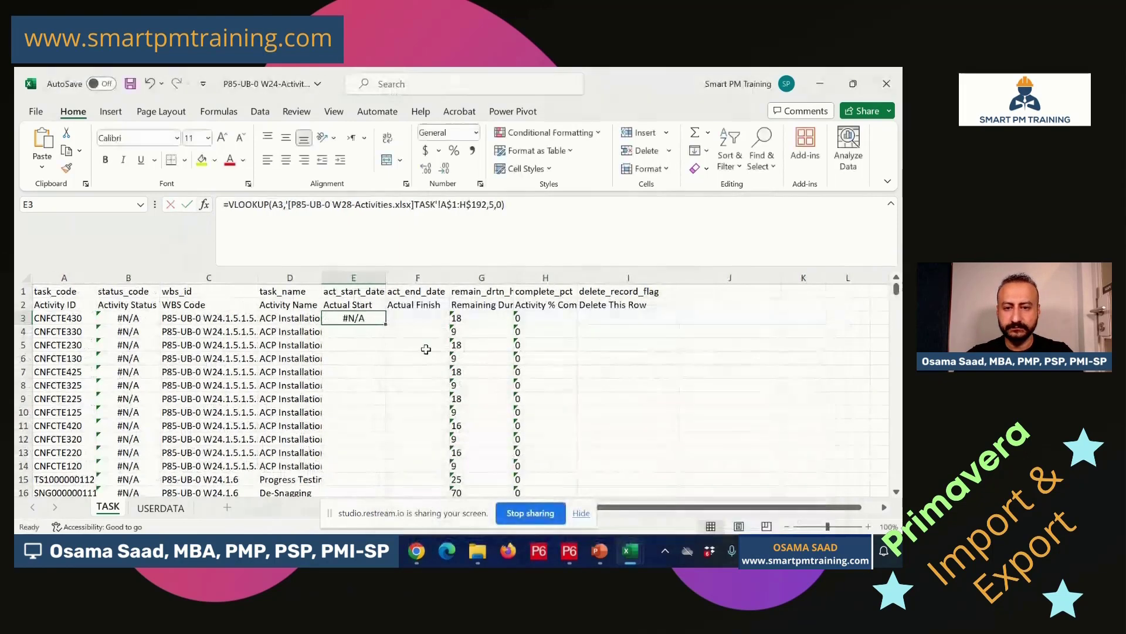
pyautogui.doubleClick(387, 325)
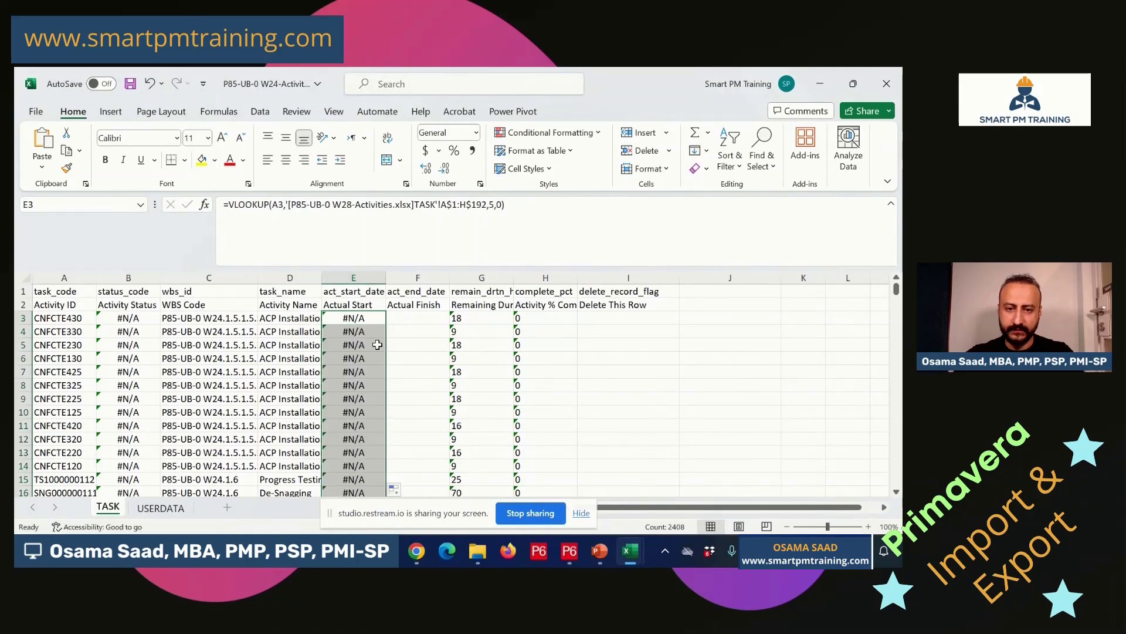
# Try to reuse the E3 lookup by copying it into F3 of the Actual Finish column, and clear the pasted formula.
pyautogui.click(414, 320)
pyautogui.click(414, 319)
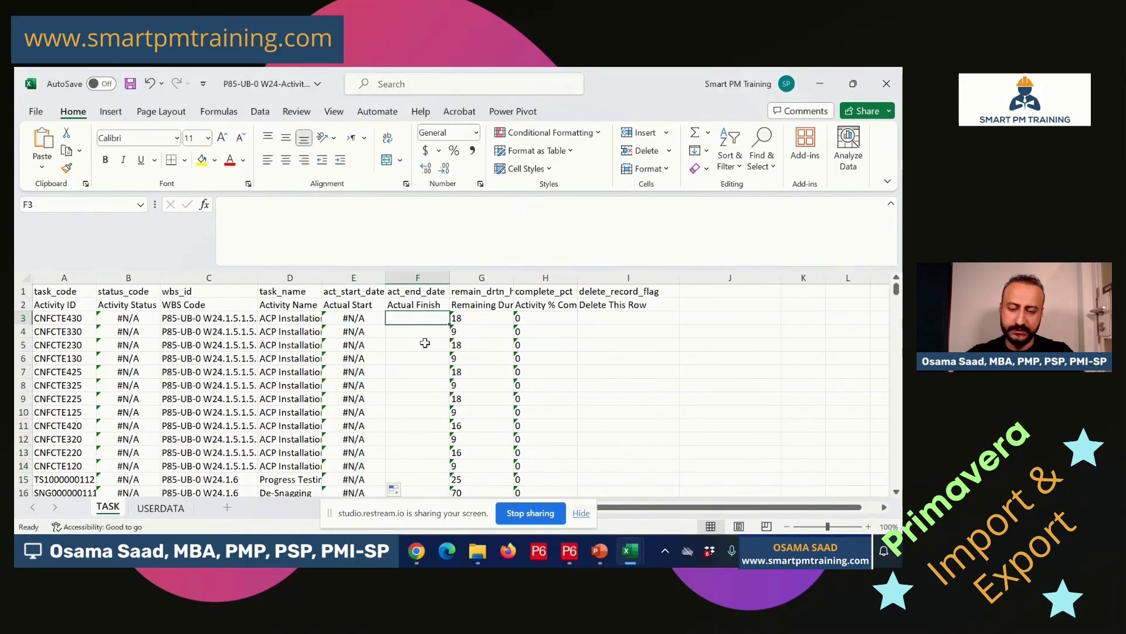
pyautogui.click(350, 318)
pyautogui.hotkey('ctrl', 'c')
pyautogui.click(405, 318)
pyautogui.hotkey('ctrl', 'v')
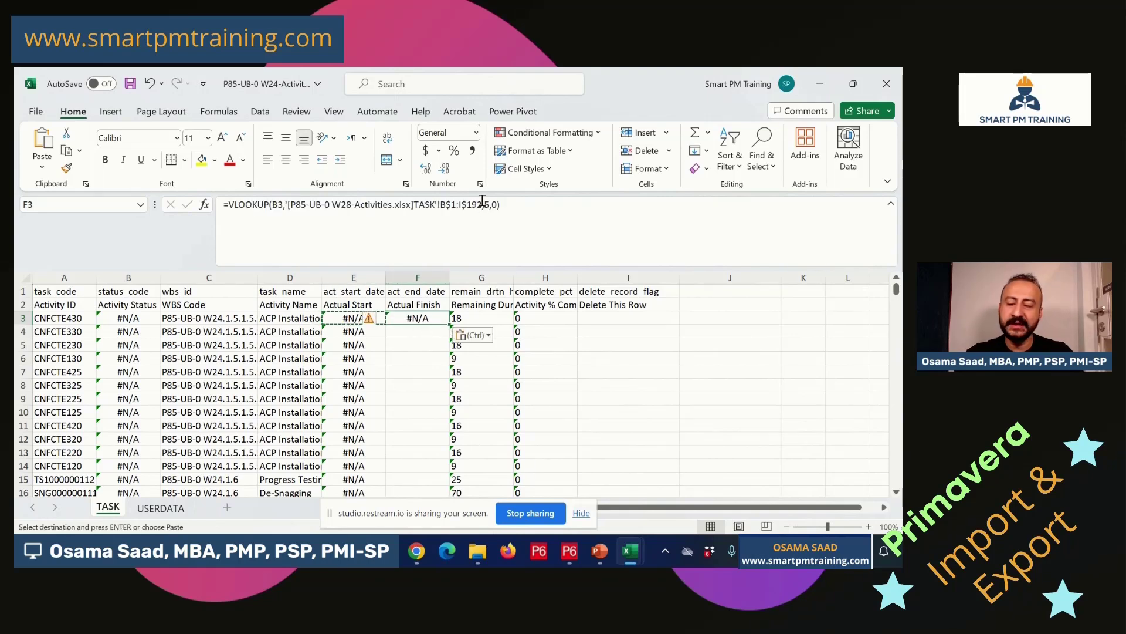
pyautogui.press('Escape')
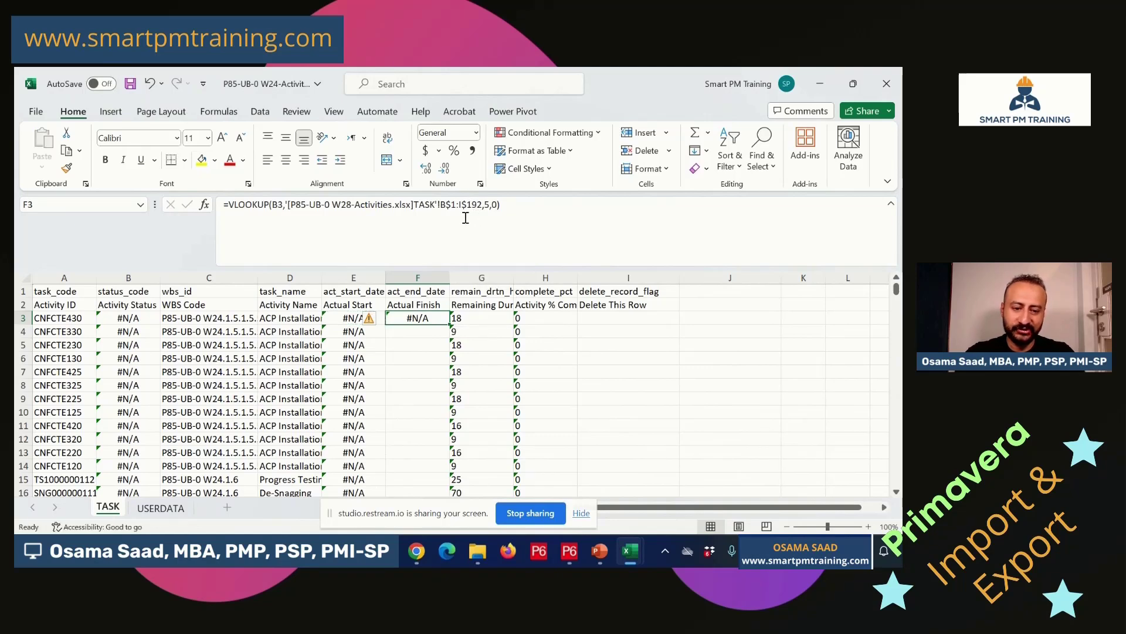
pyautogui.press('Delete')
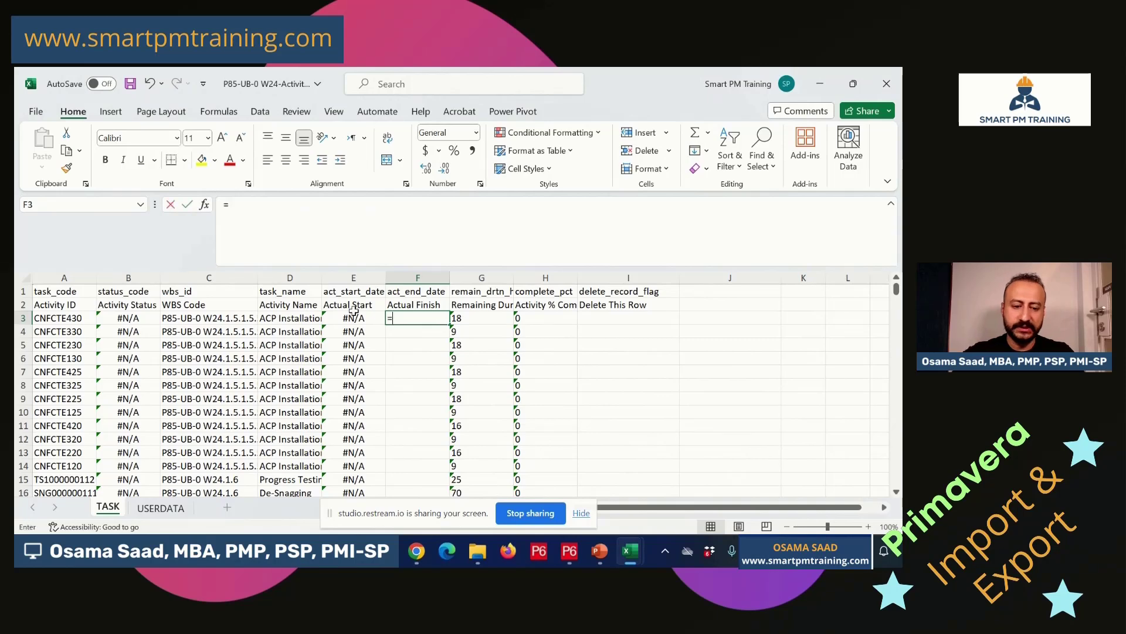
# Start a VLOOKUP in F3 of the Actual Finish column with the activity ID in A3 as the lookup value.
pyautogui.write('=vl')
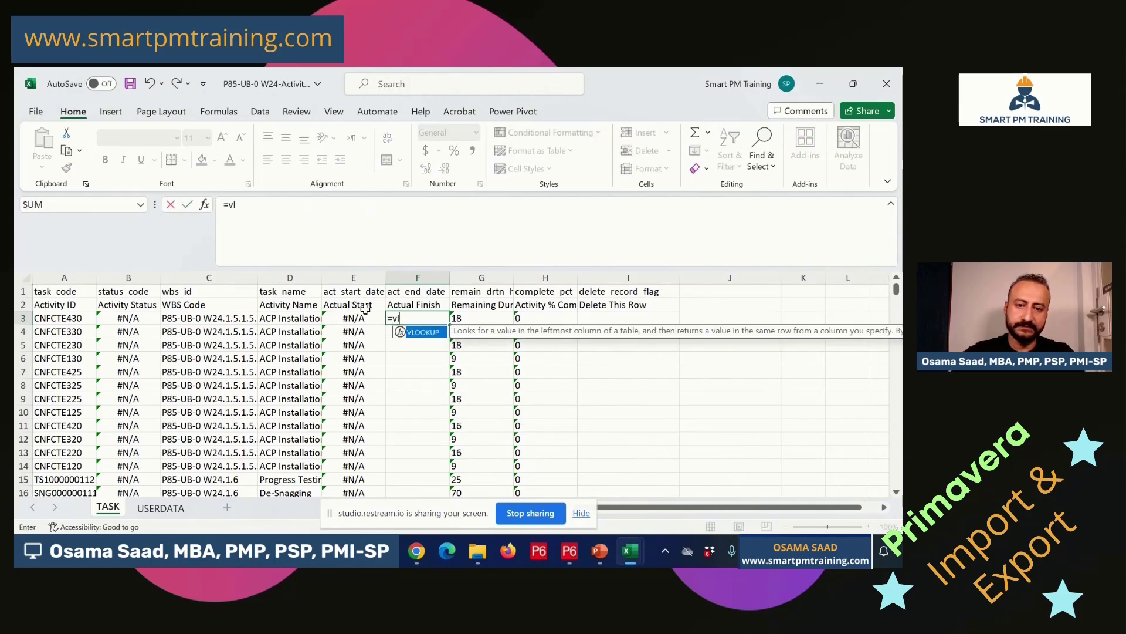
pyautogui.doubleClick(424, 332)
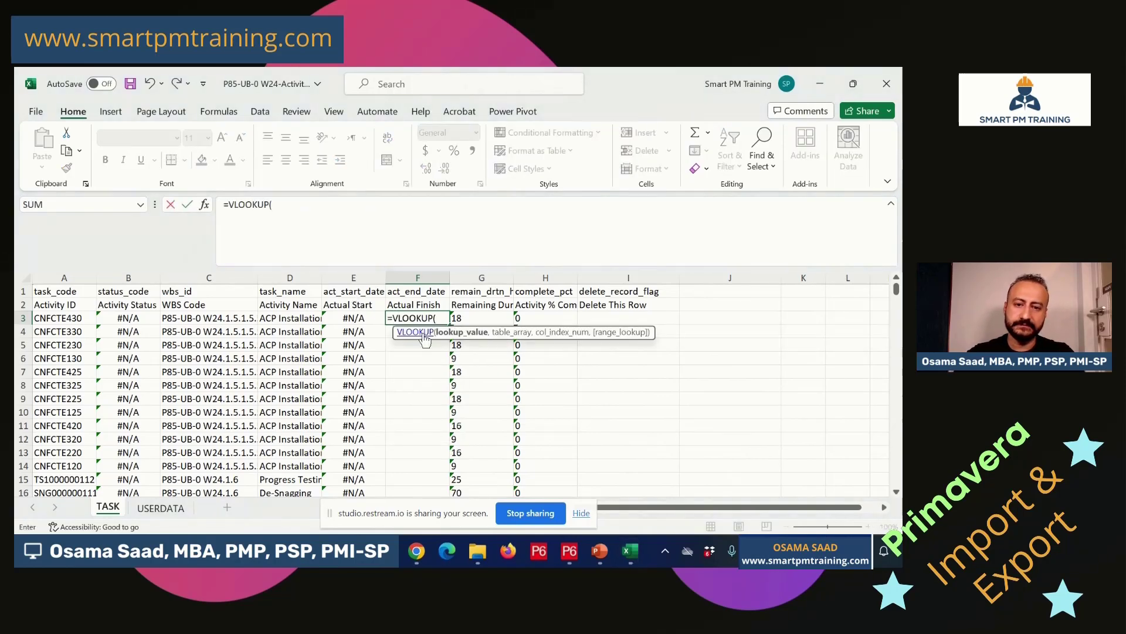
pyautogui.click(204, 205)
pyautogui.click(74, 320)
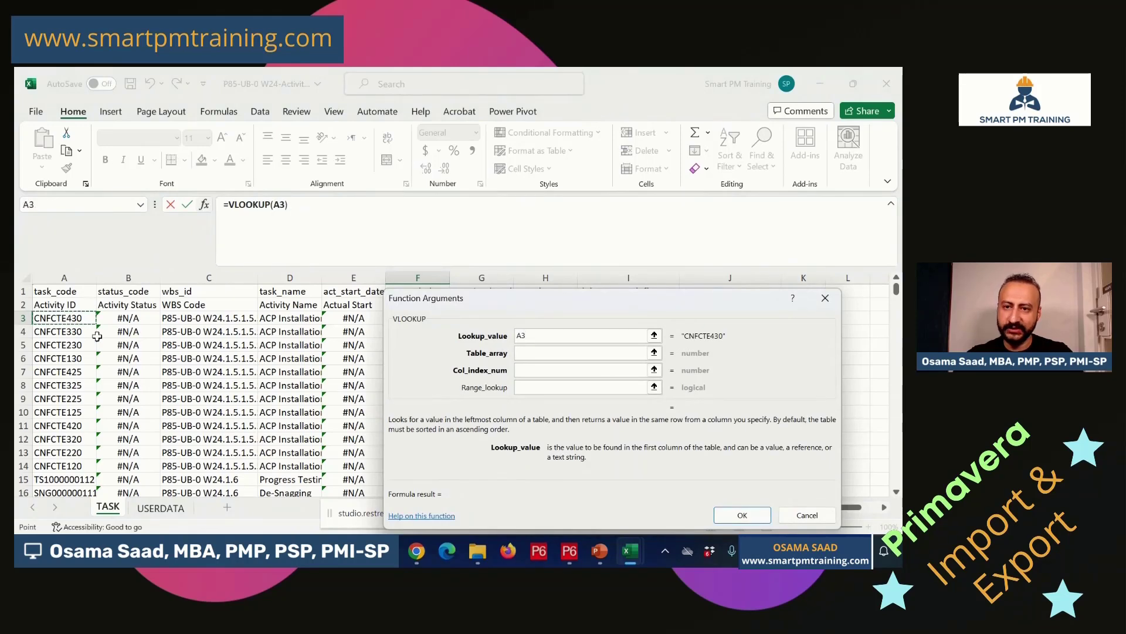
# Set the F3 lookup's table array to A$1:H$192 on the TASK sheet of the W28 activities workbook.
pyautogui.click(549, 354)
pyautogui.moveTo(632, 560)
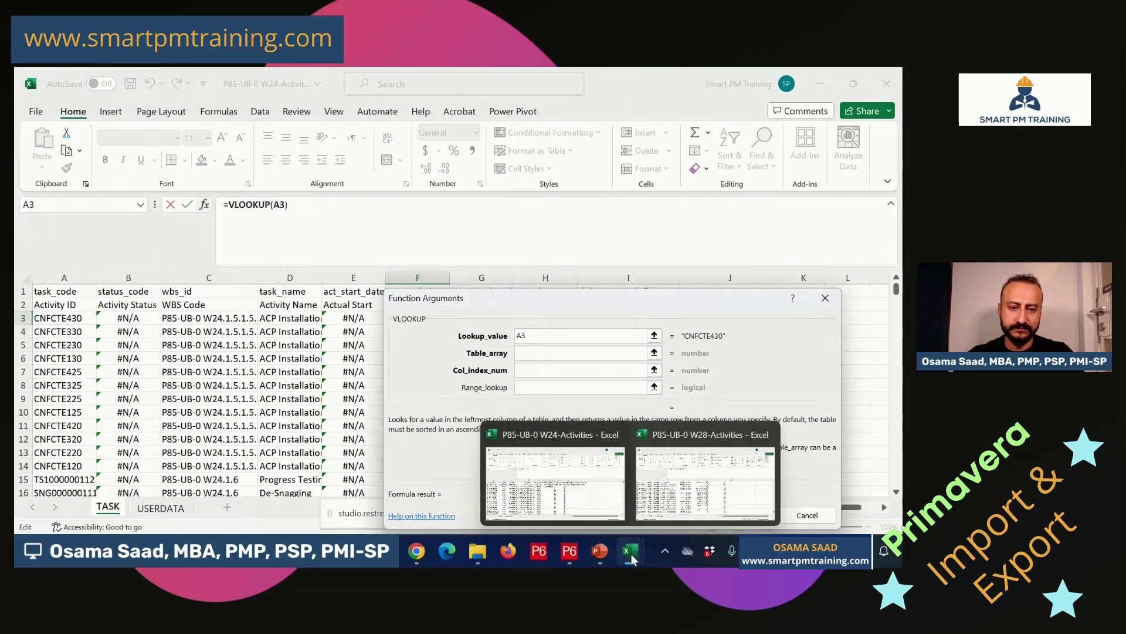
pyautogui.click(701, 486)
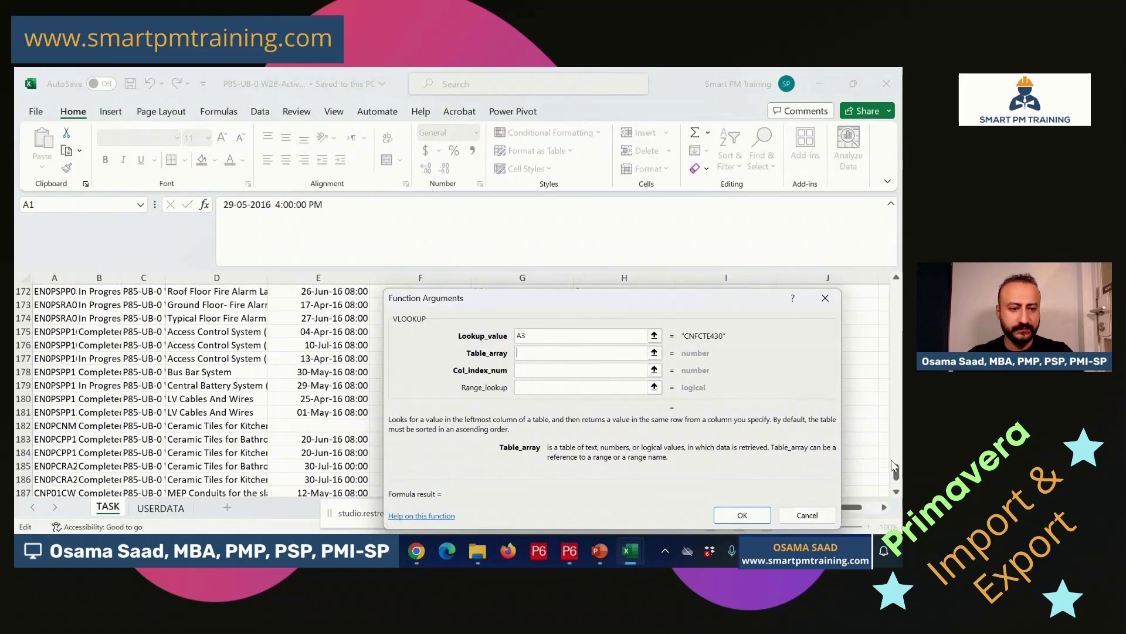
pyautogui.moveTo(896, 473); pyautogui.dragTo(896, 288)
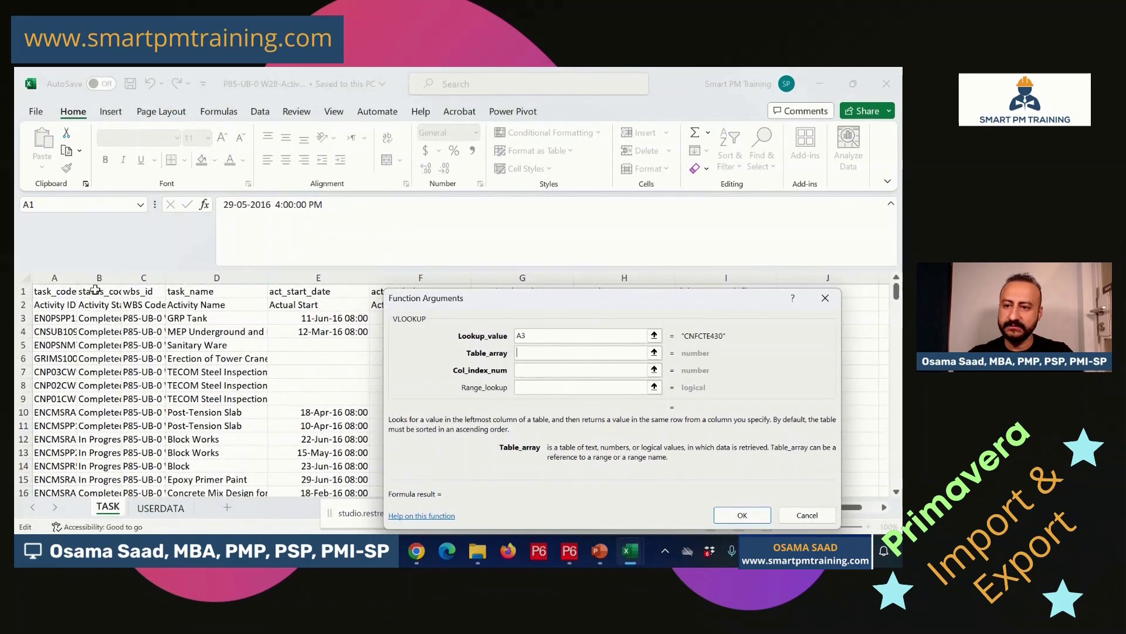
pyautogui.moveTo(51, 290); pyautogui.dragTo(610, 270)
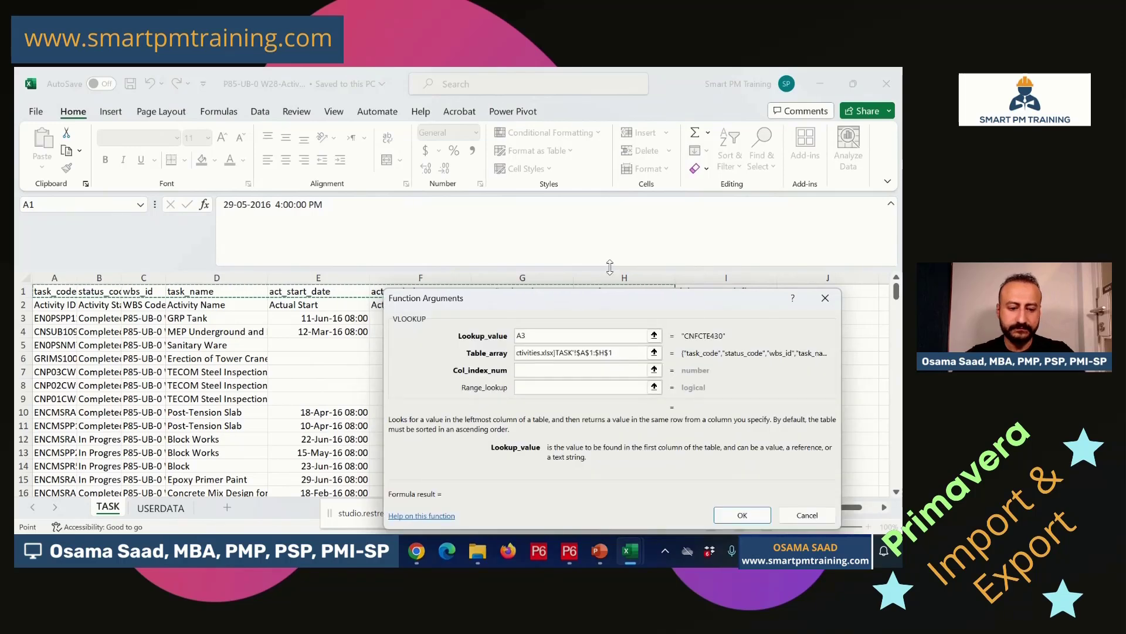
pyautogui.hotkey('ctrl', 'shift', 'Down')
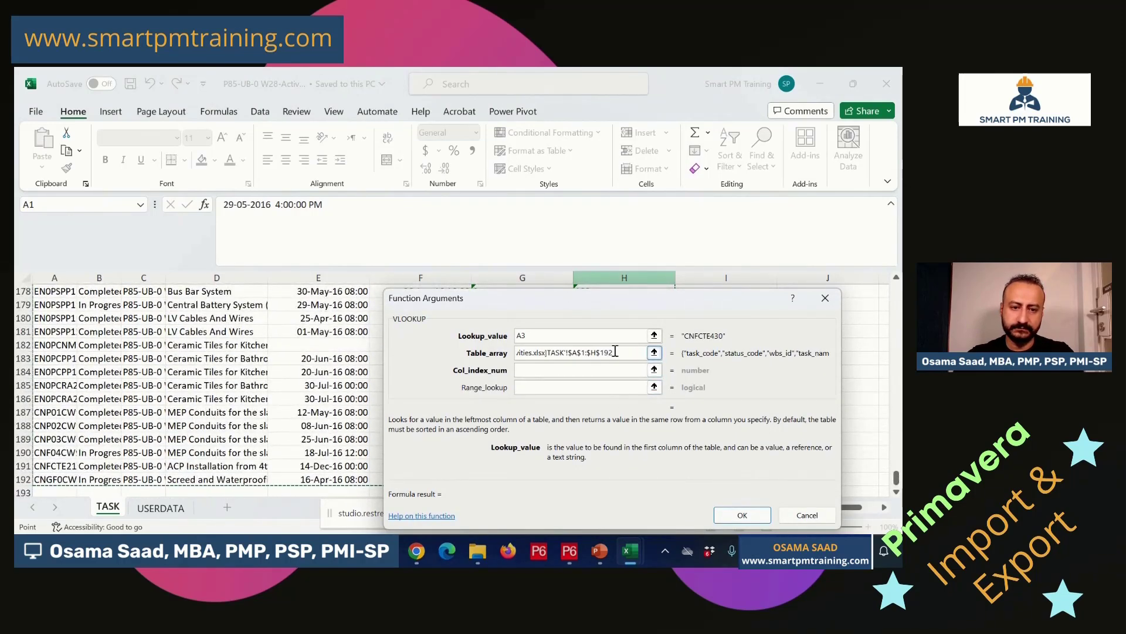
pyautogui.moveTo(630, 354); pyautogui.dragTo(442, 333)
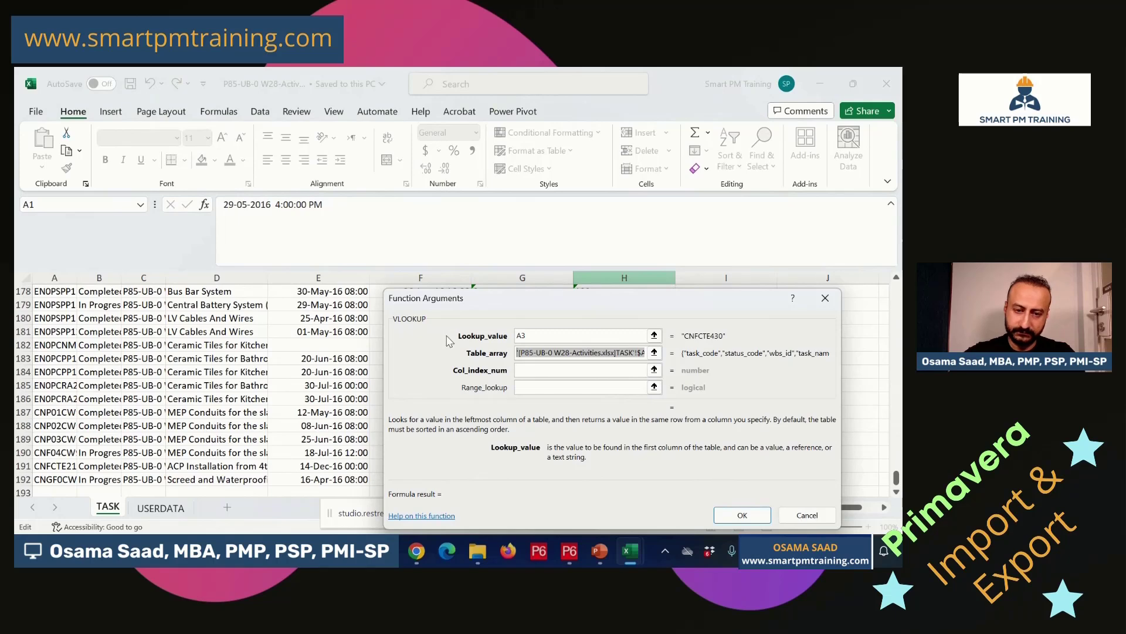
# Complete the F3 lookup with column index 6 and range lookup 0, and fill it down the Actual Finish column.
pyautogui.press('Tab')
pyautogui.write('6')
pyautogui.click(522, 388)
pyautogui.write('0')
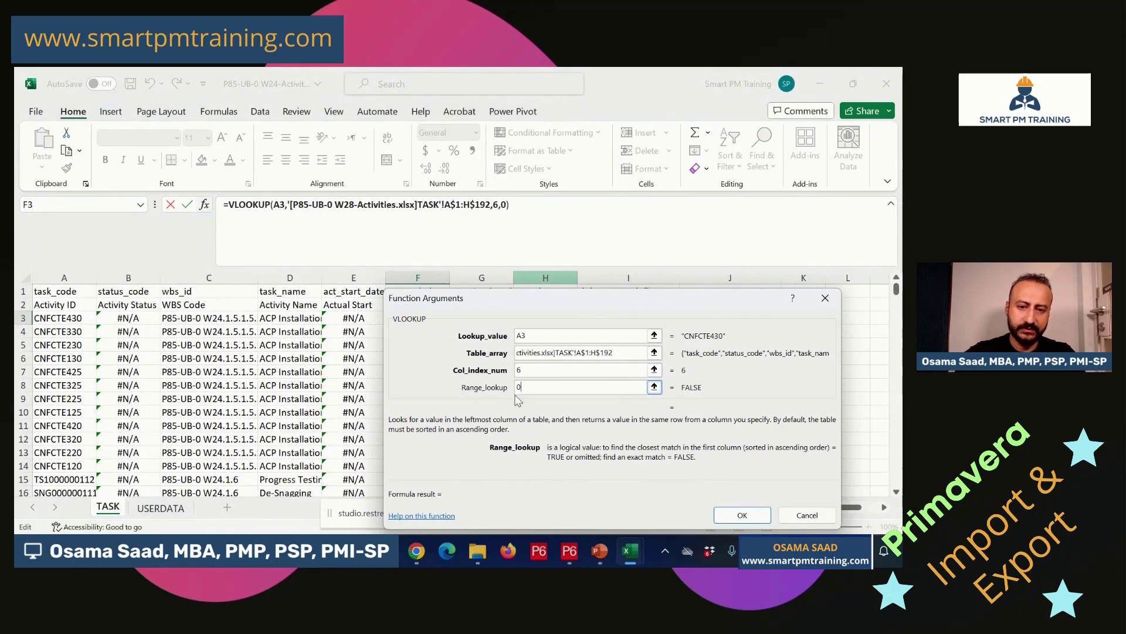
pyautogui.click(742, 515)
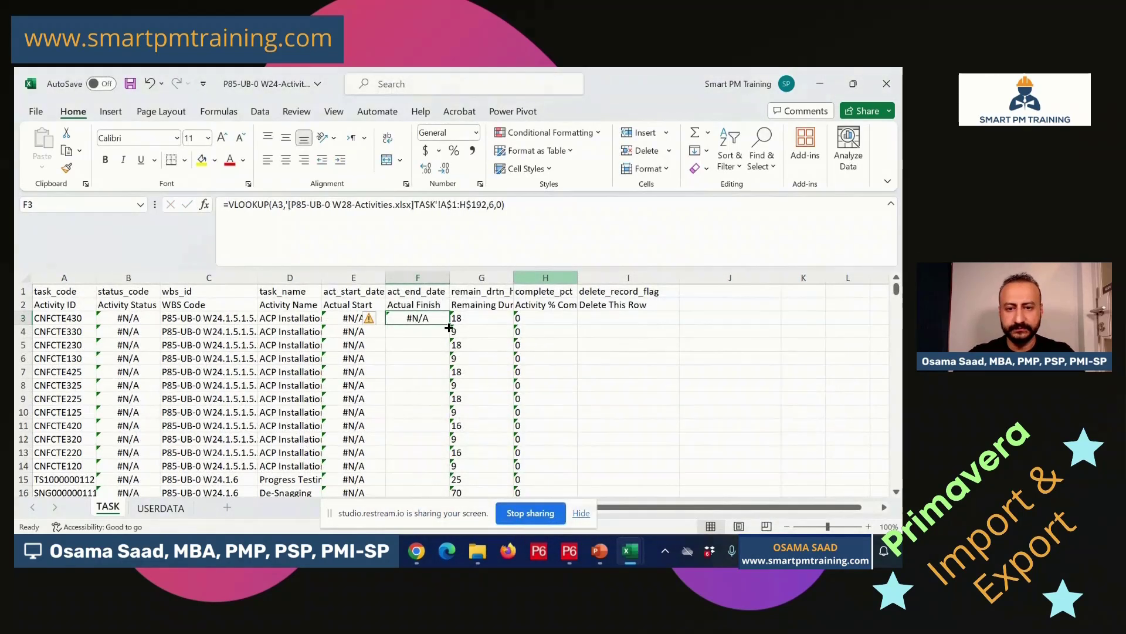
pyautogui.doubleClick(450, 327)
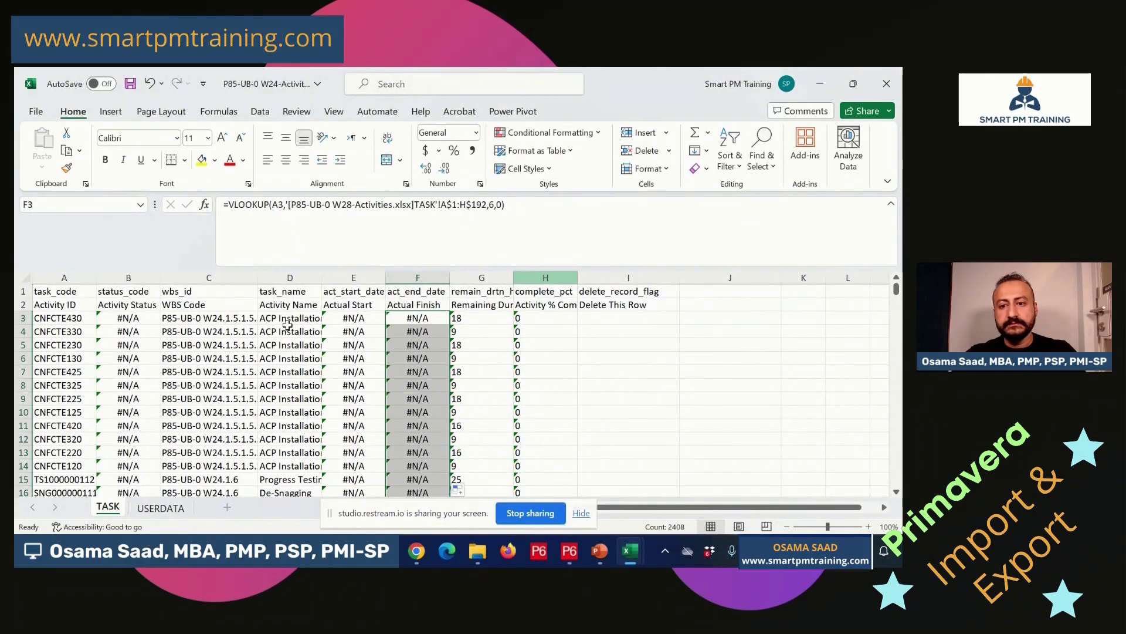
# Switch to the W28 workbook and check its first activity rows, selecting the activity ID in A3.
pyautogui.click(473, 318)
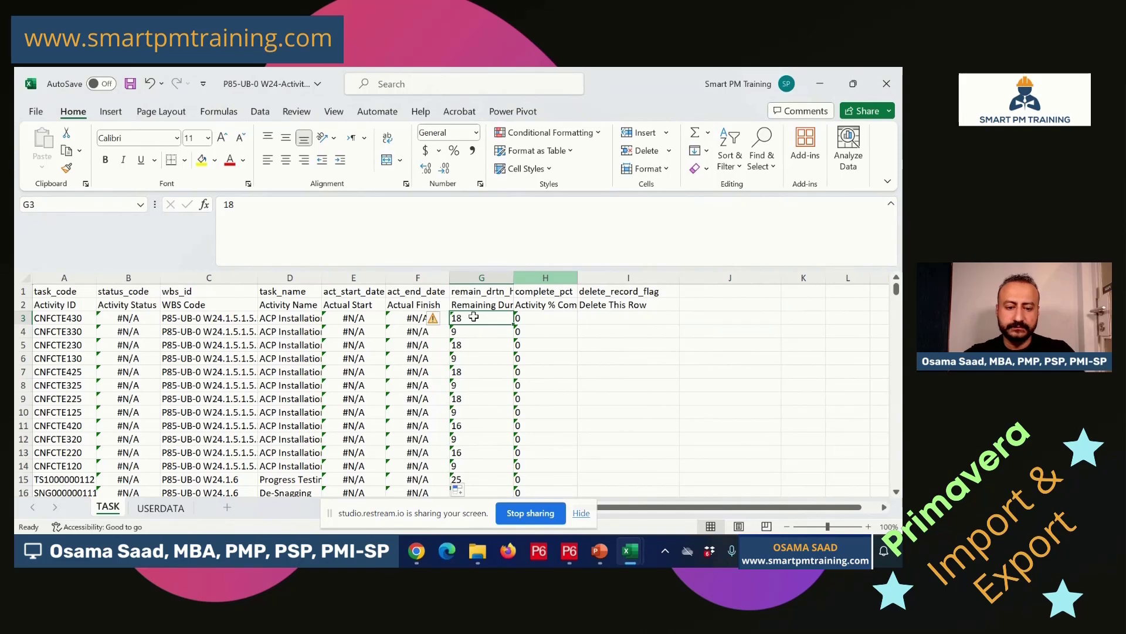
pyautogui.moveTo(630, 552)
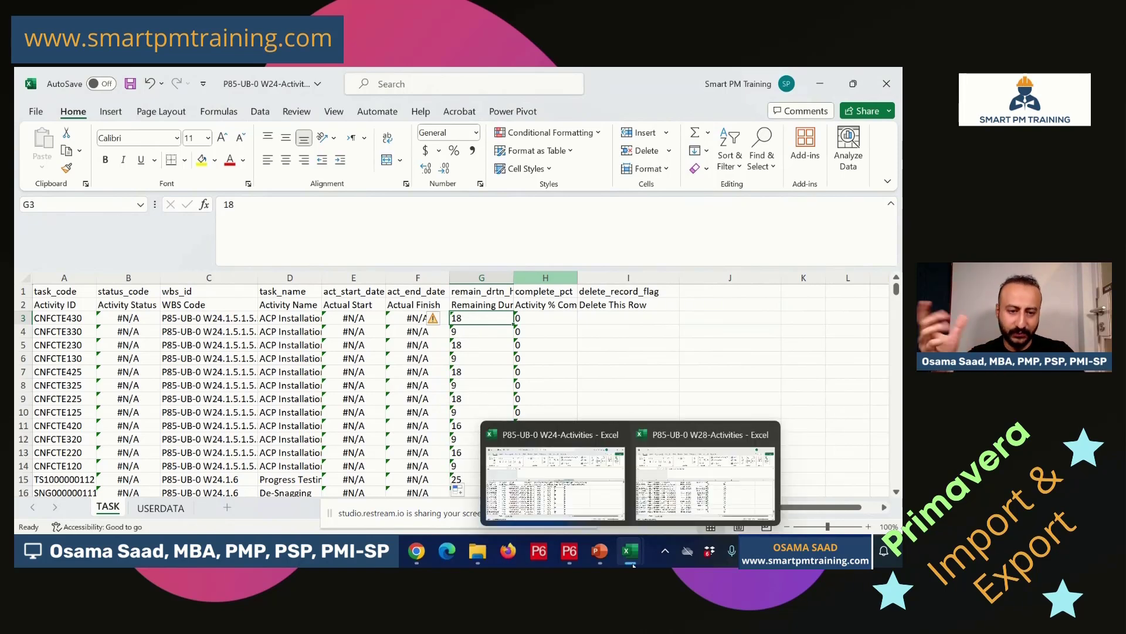
pyautogui.click(689, 490)
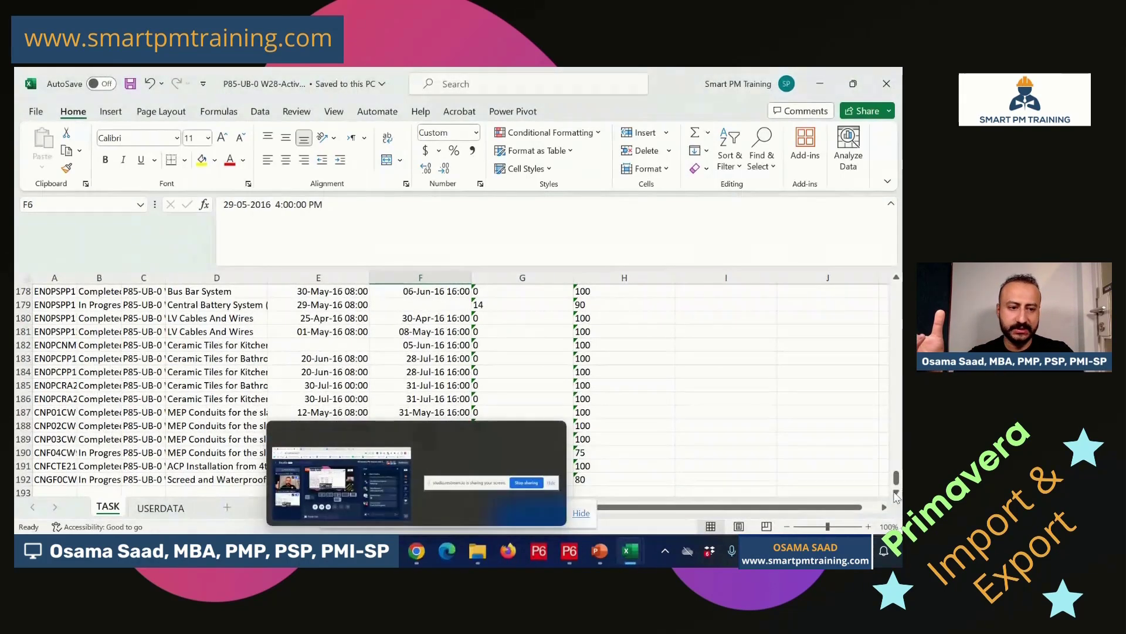
pyautogui.moveTo(897, 478); pyautogui.dragTo(897, 290)
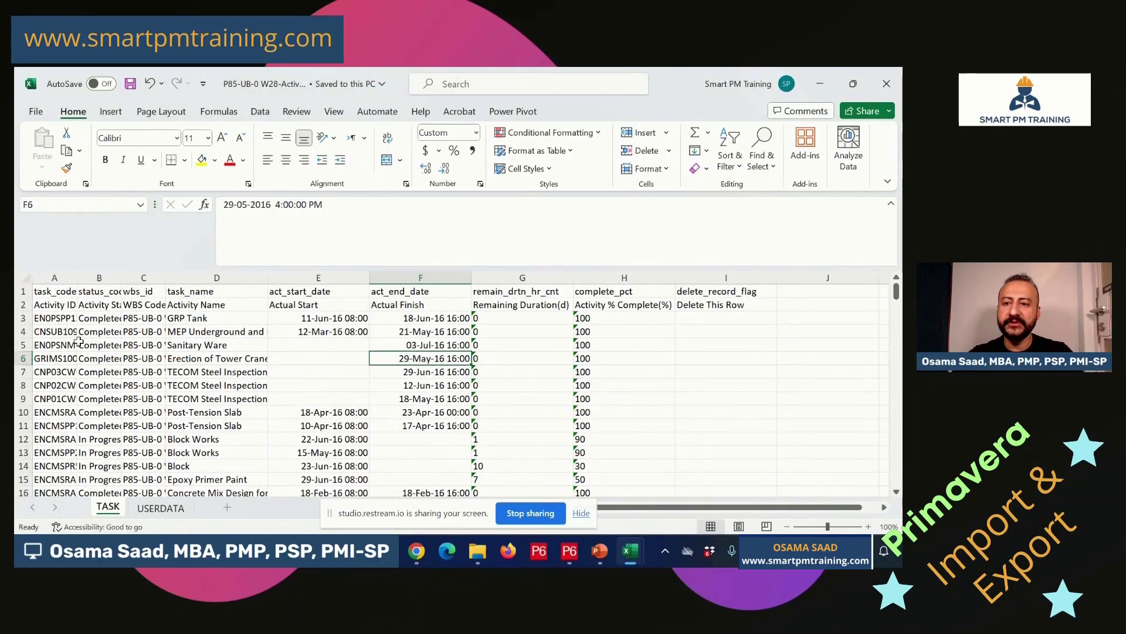
pyautogui.click(54, 319)
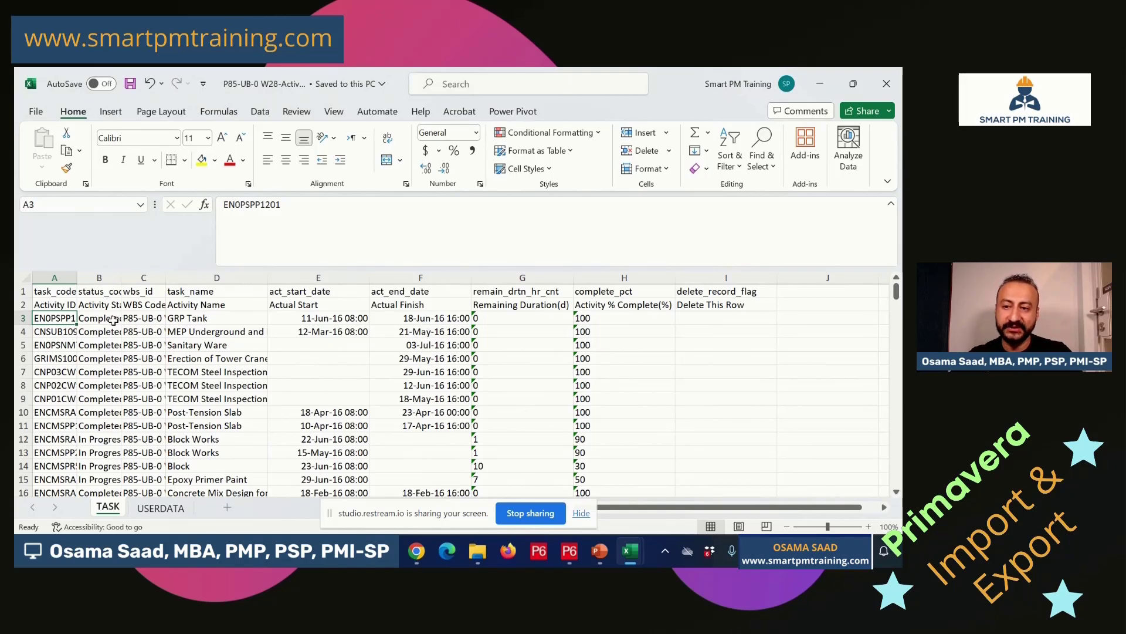
# Review the activity status and actual start columns in the W28 workbook, along with the activity name in D6.
pyautogui.click(106, 277)
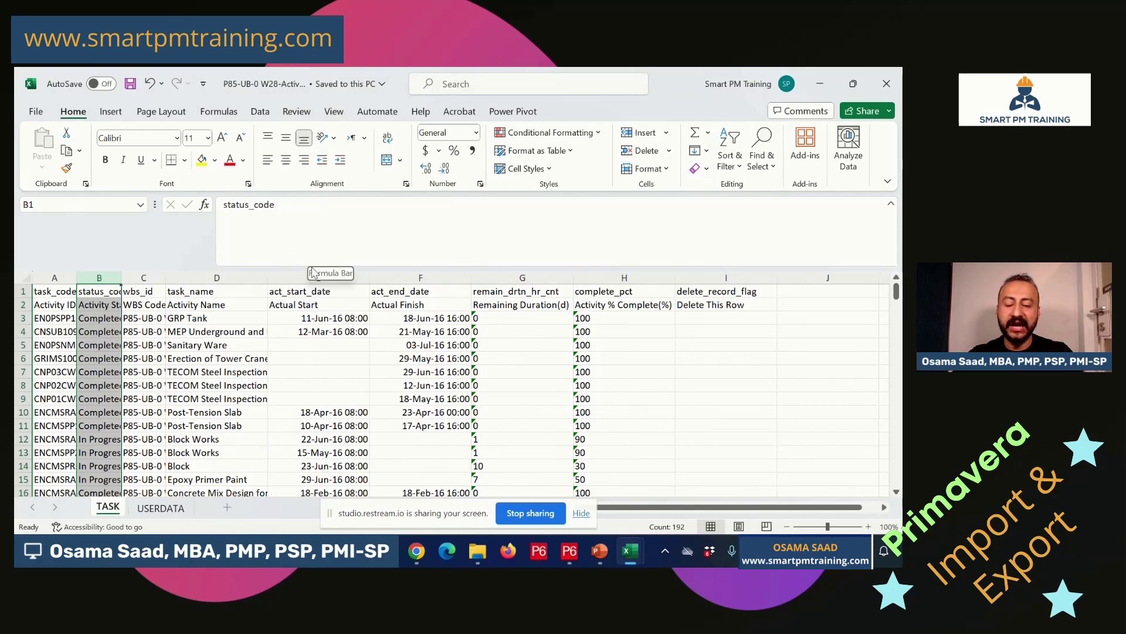
pyautogui.click(352, 278)
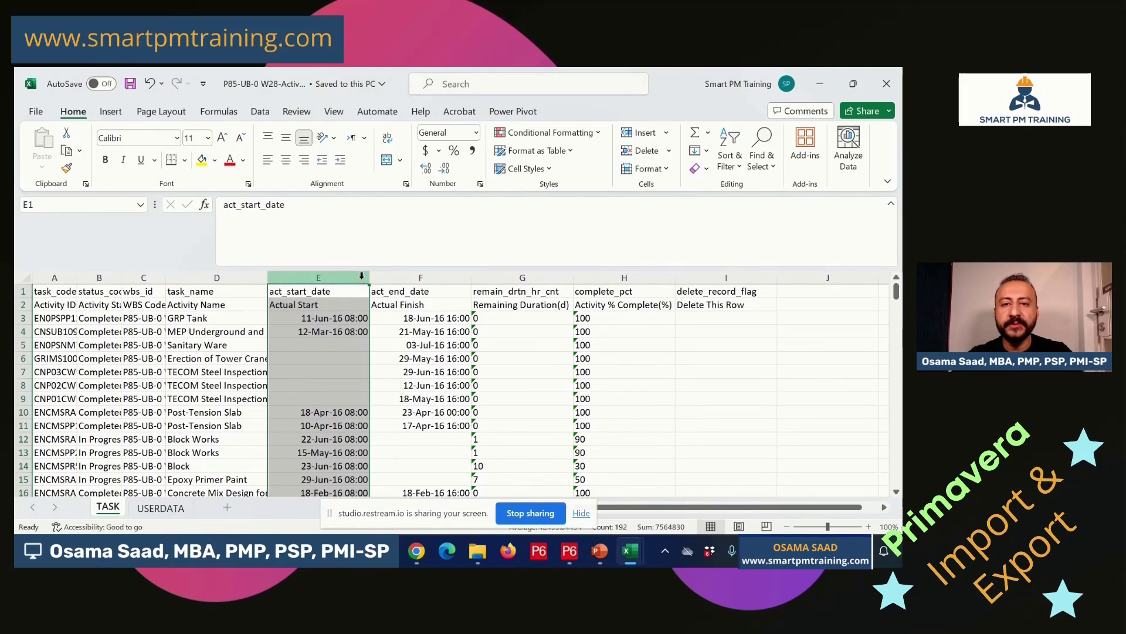
pyautogui.click(338, 344)
pyautogui.click(223, 358)
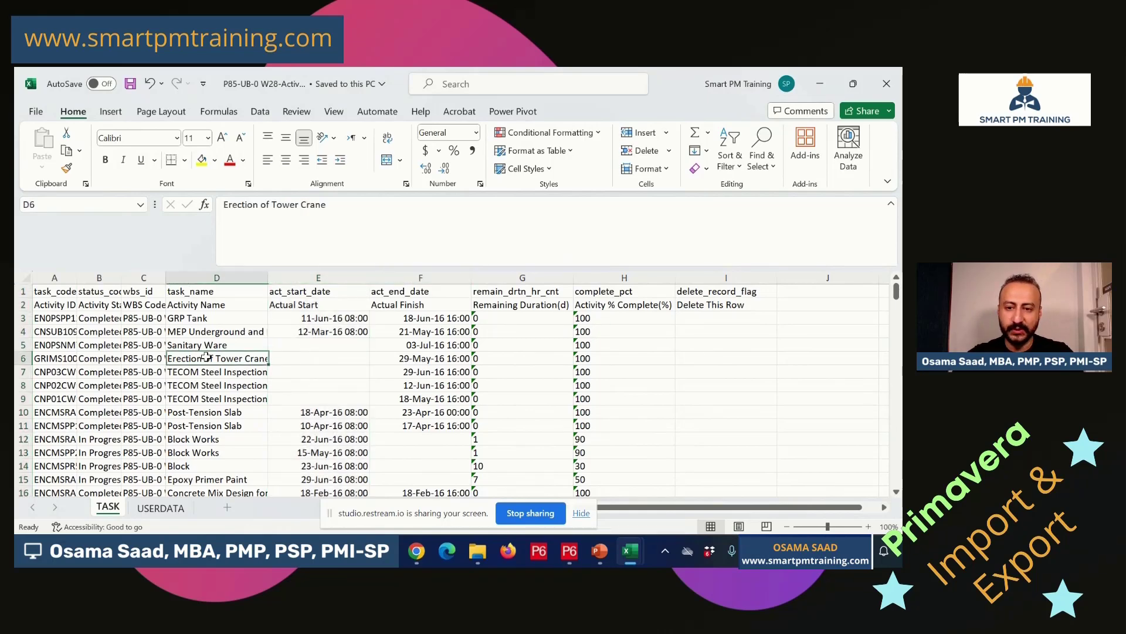
# Switch to the W24 workbook and start a VLOOKUP in G3 of the Remaining Duration column with A3 as the lookup value.
pyautogui.moveTo(634, 563)
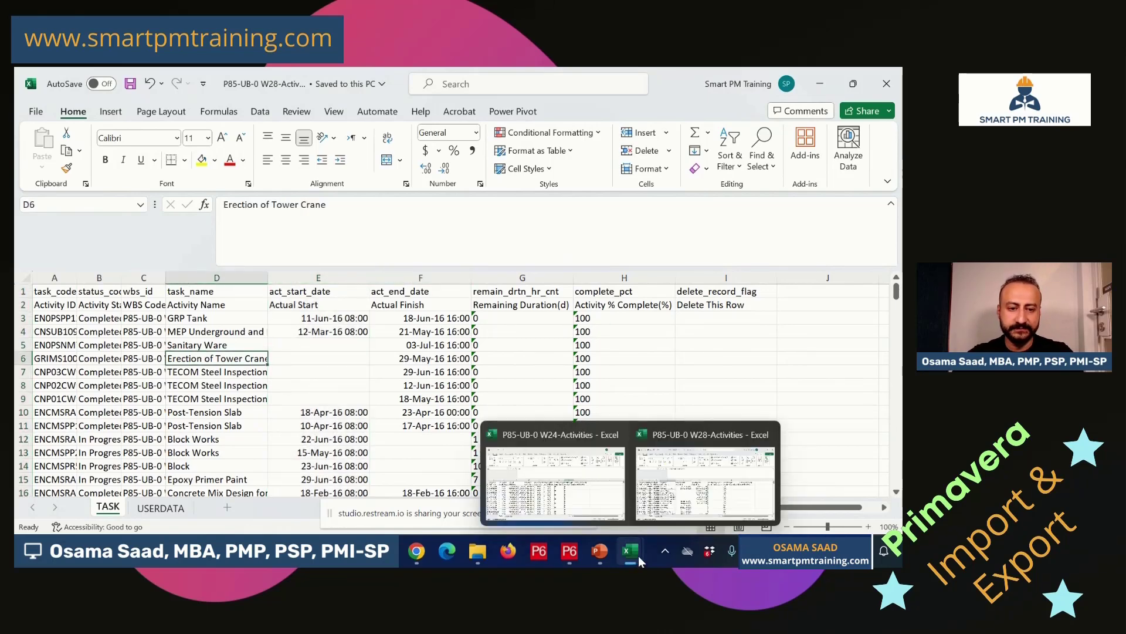
pyautogui.click(585, 489)
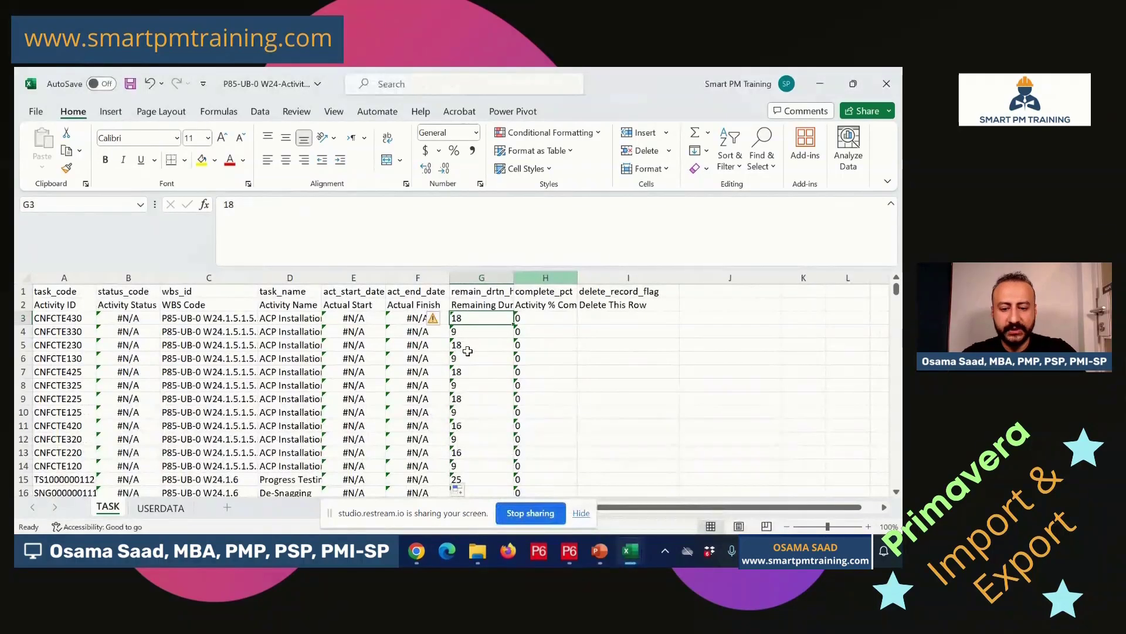
pyautogui.write('=vlo')
pyautogui.press('Tab')
pyautogui.click(204, 204)
pyautogui.click(58, 318)
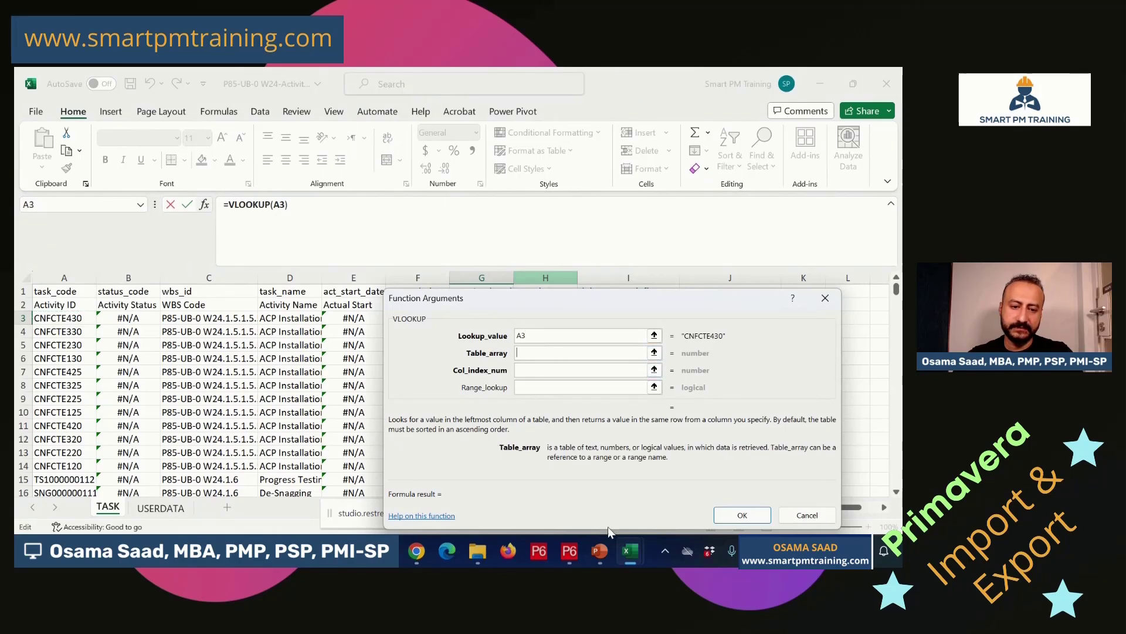
# Set the G3 lookup's table array to A$1:H$192 on the TASK sheet of the W28 activities workbook.
pyautogui.moveTo(630, 552)
pyautogui.click(677, 519)
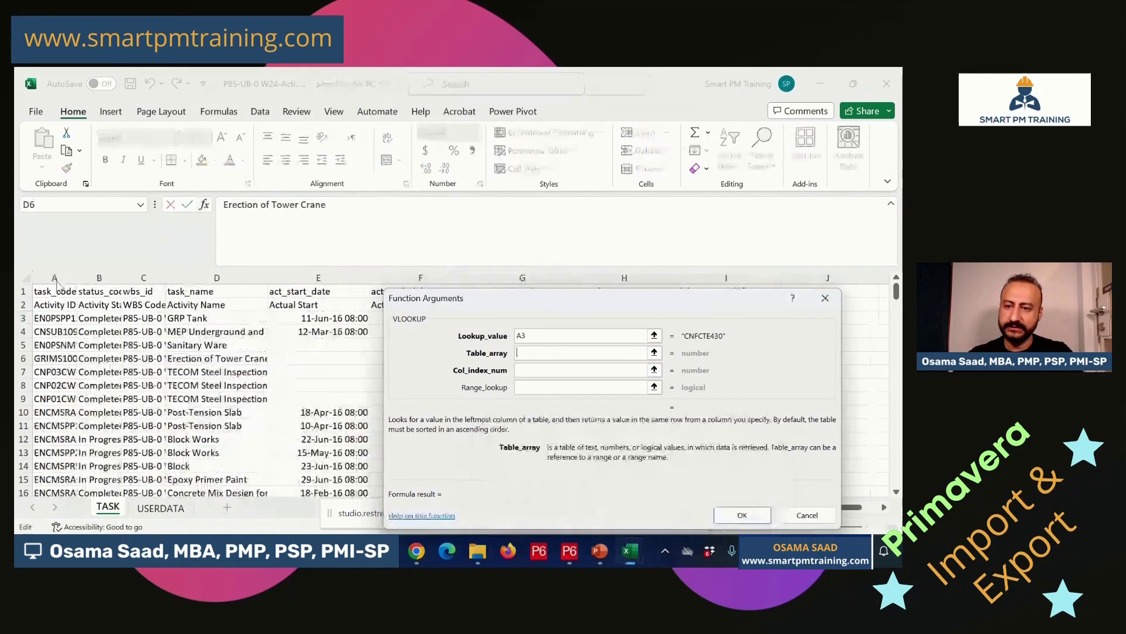
pyautogui.moveTo(57, 293); pyautogui.dragTo(603, 296)
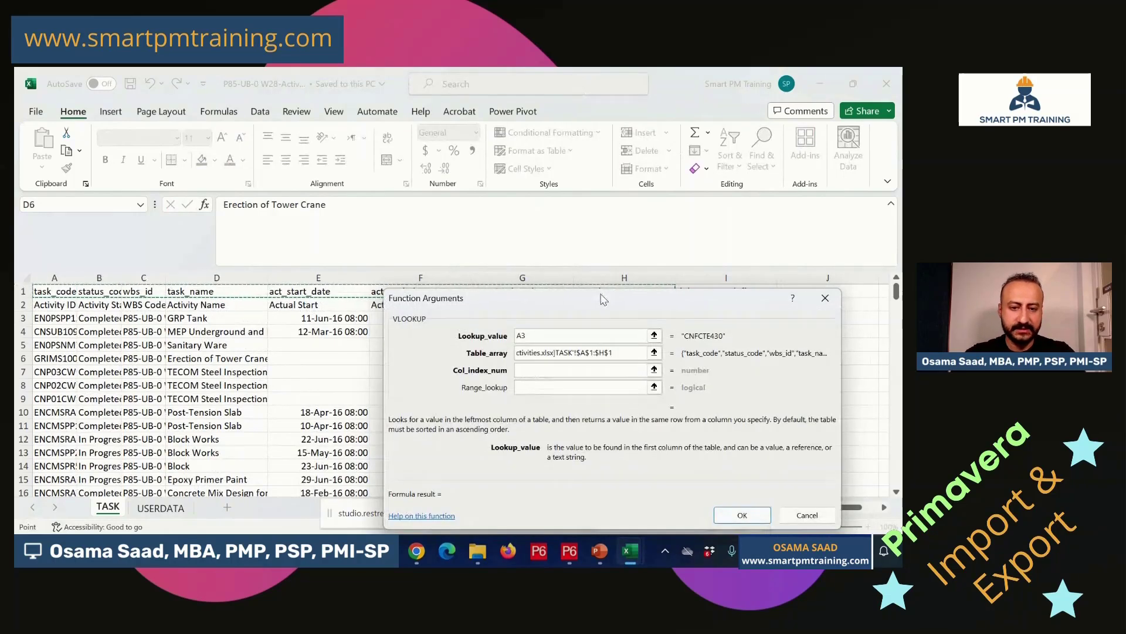
pyautogui.hotkey('ctrl', 'shift', 'Down')
pyautogui.moveTo(630, 356); pyautogui.dragTo(431, 335)
pyautogui.press('F4')
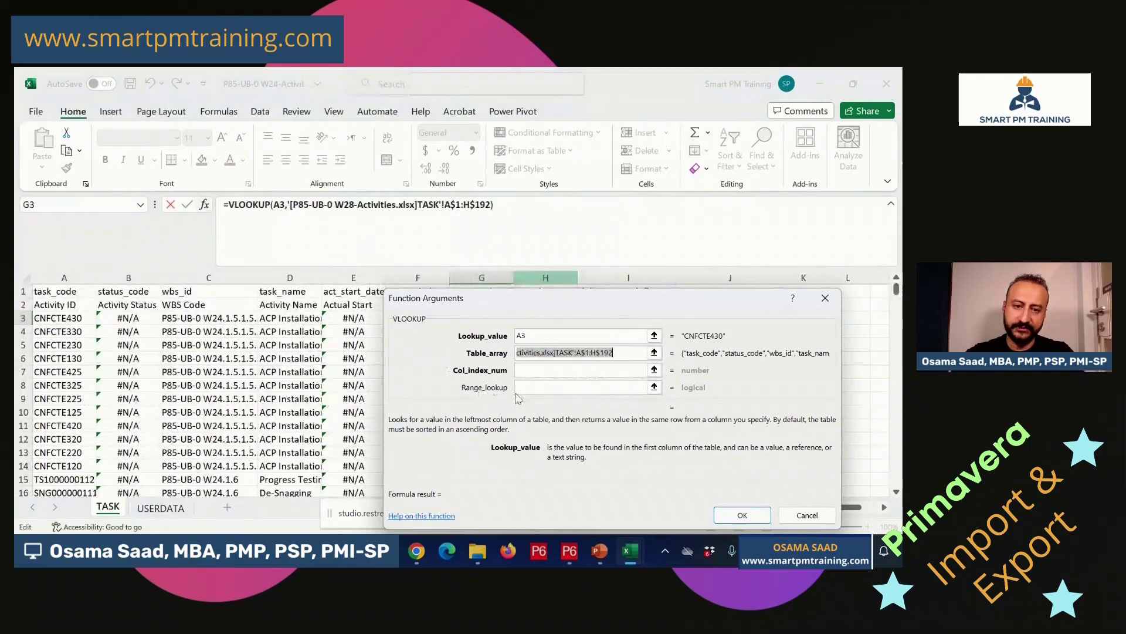
# Complete the G3 lookup with column index 7 and range lookup 0, and fill it down the Remaining Duration column.
pyautogui.click(547, 374)
pyautogui.moveTo(521, 324); pyautogui.dragTo(578, 378)
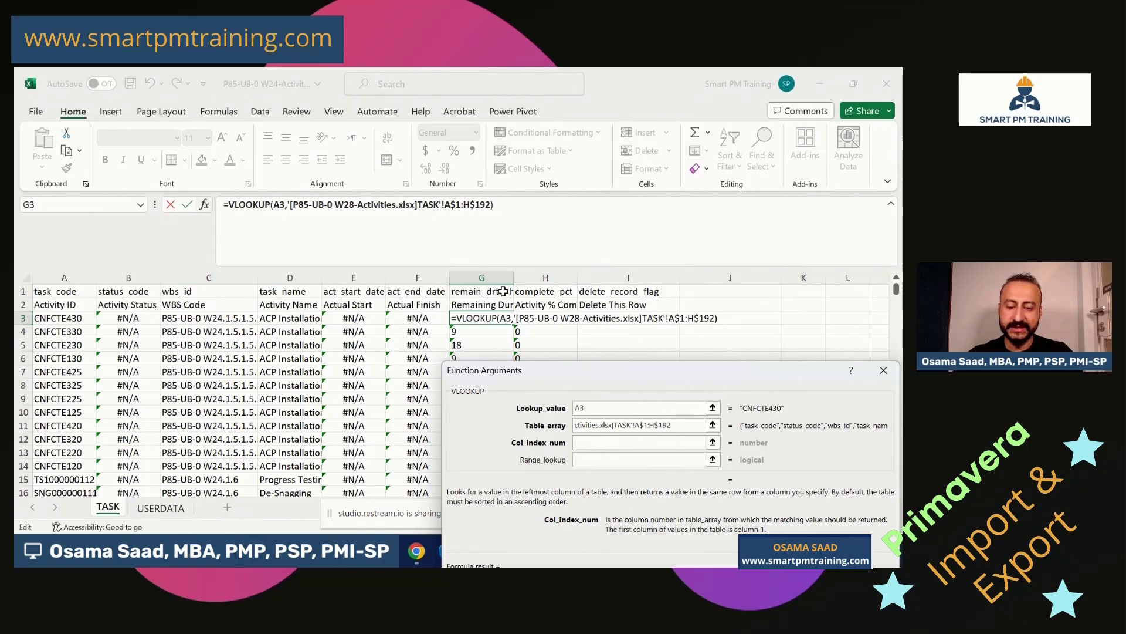
pyautogui.write('7')
pyautogui.click(618, 462)
pyautogui.write('0')
pyautogui.moveTo(738, 375); pyautogui.dragTo(562, 250)
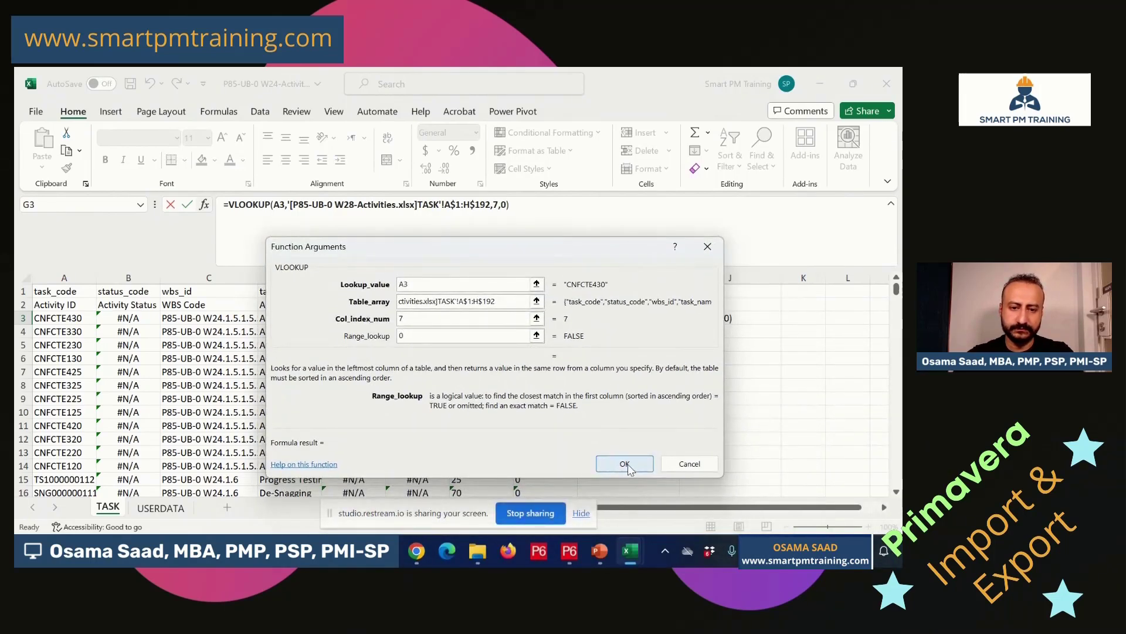
pyautogui.click(624, 463)
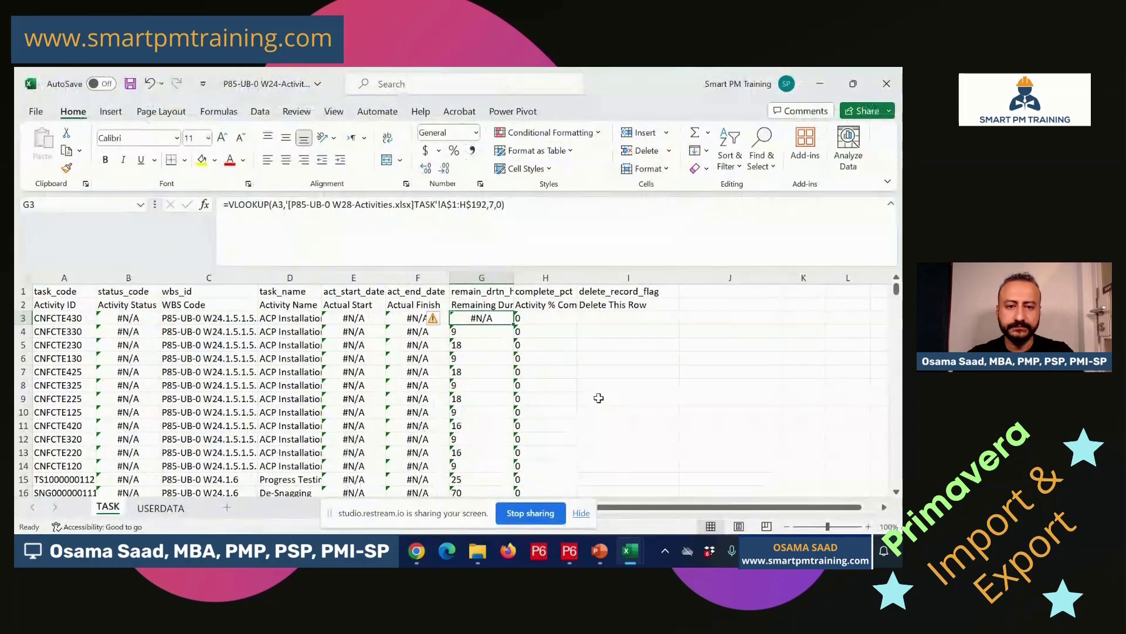
pyautogui.doubleClick(513, 326)
# Start a VLOOKUP in H3 of the Activity % Complete column with the activity ID in A3 as the lookup value.
pyautogui.click(549, 320)
pyautogui.write('=')
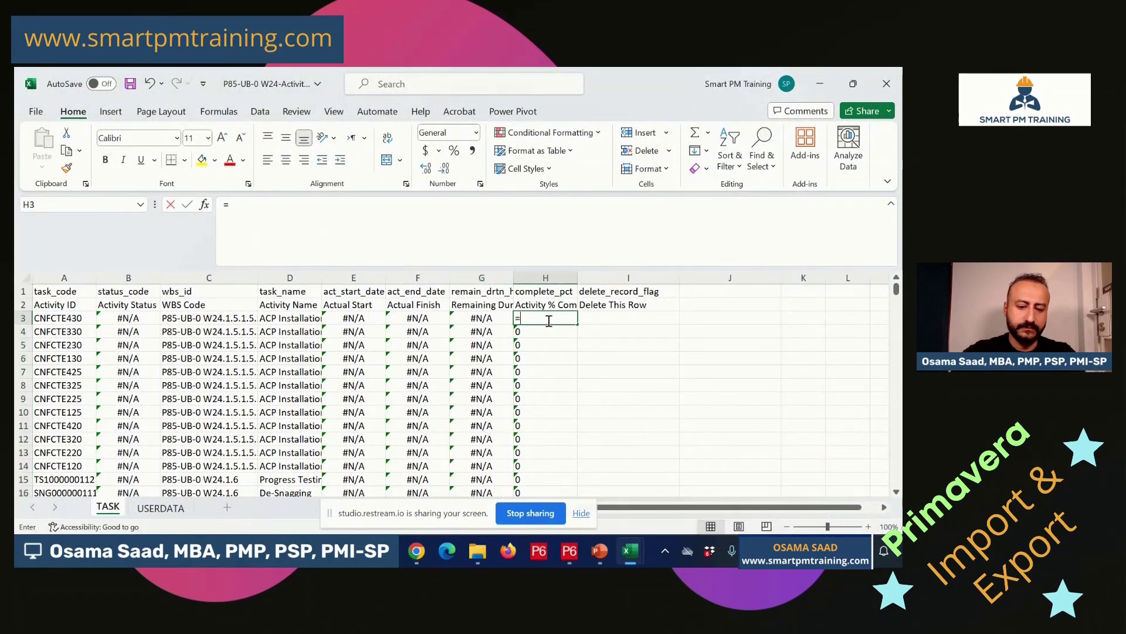
pyautogui.write('vloo')
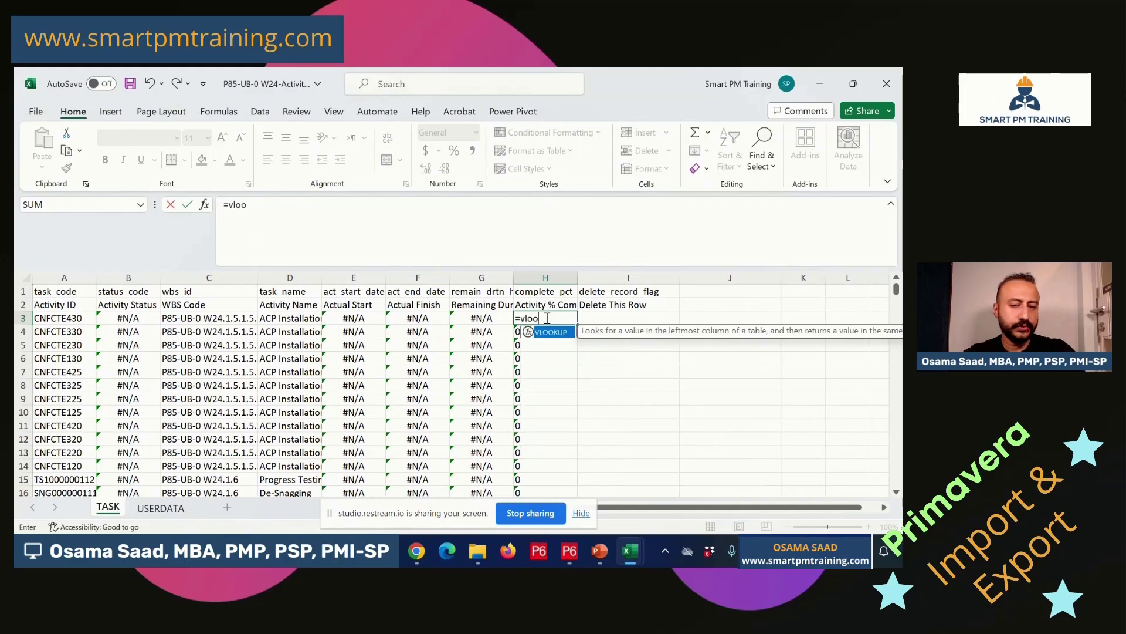
pyautogui.write('k')
pyautogui.doubleClick(551, 332)
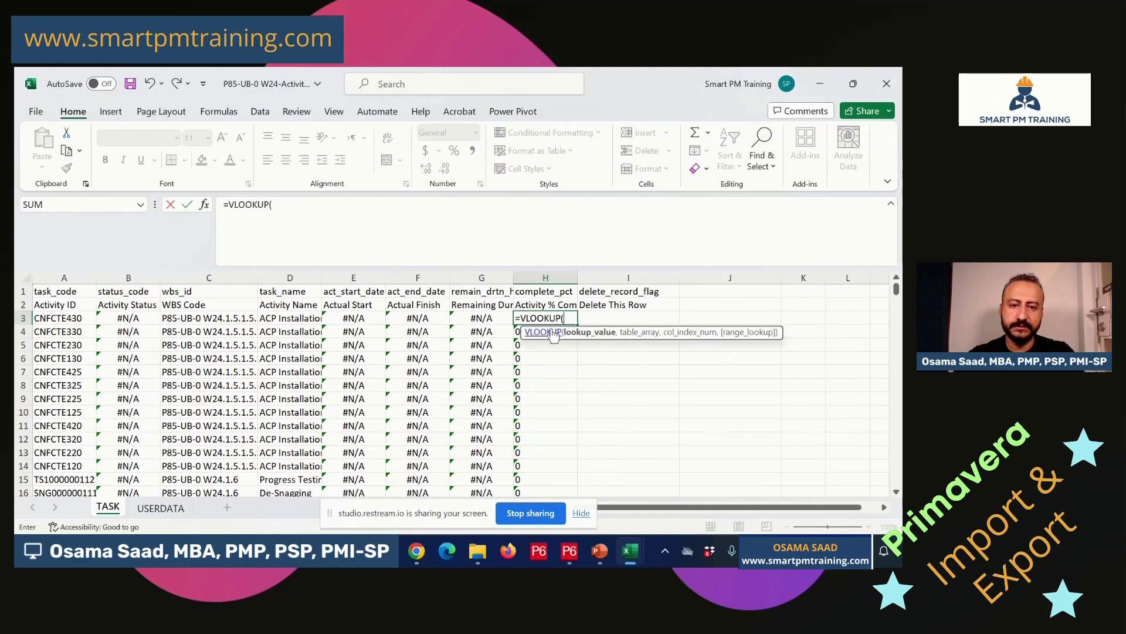
pyautogui.click(58, 318)
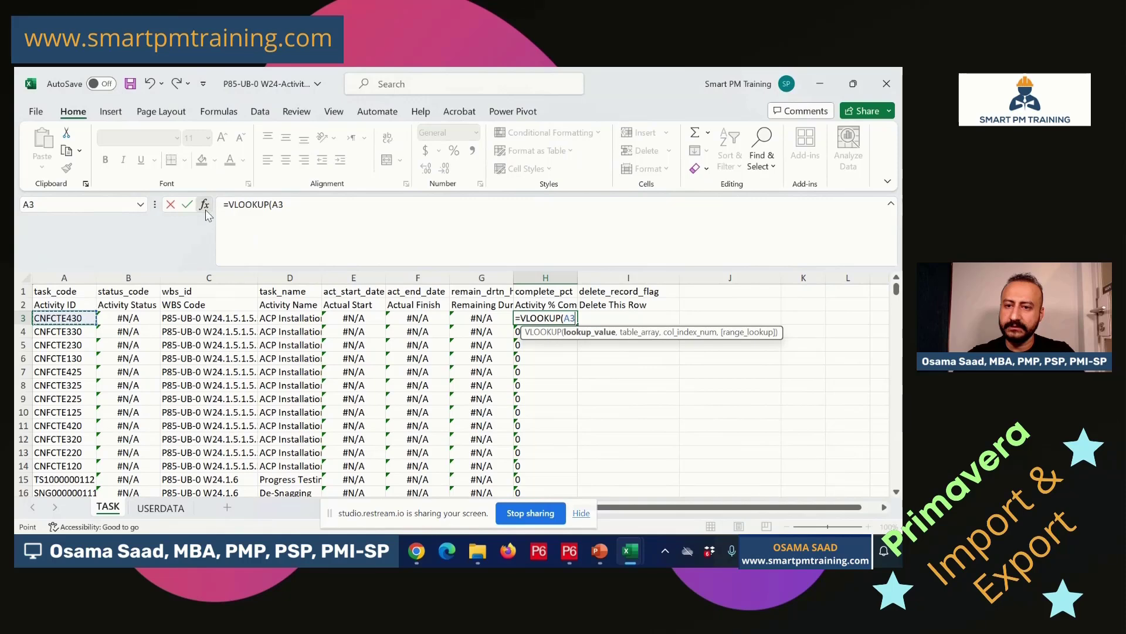
pyautogui.click(205, 206)
pyautogui.click(524, 302)
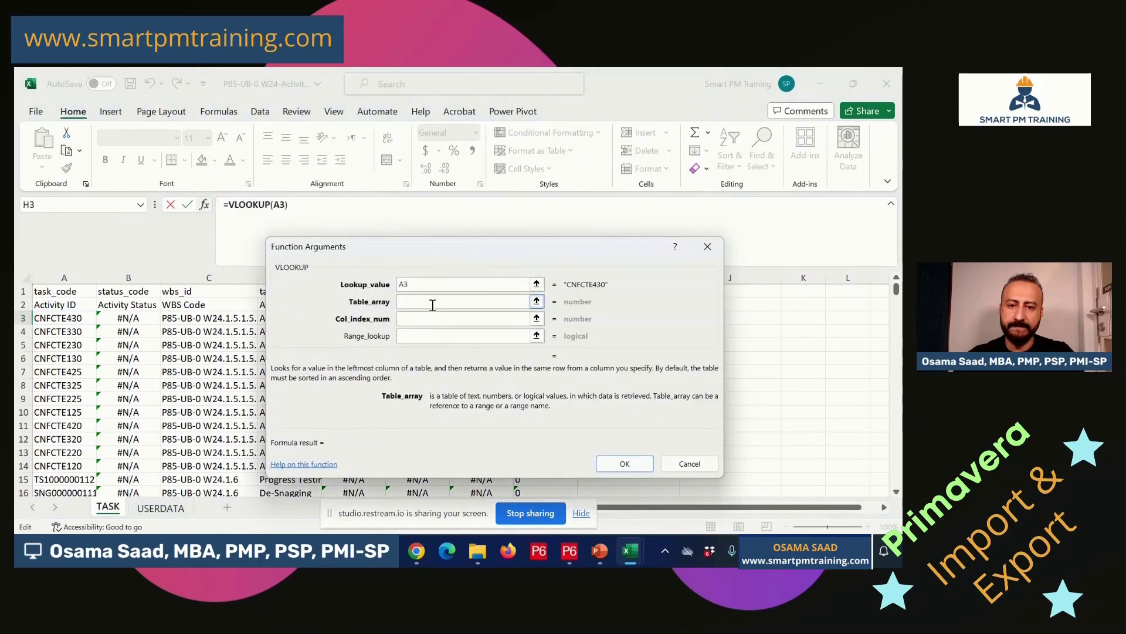
# Set the H3 lookup's table array to A$1:H$192 on the TASK sheet of the W28 activities workbook.
pyautogui.moveTo(619, 562)
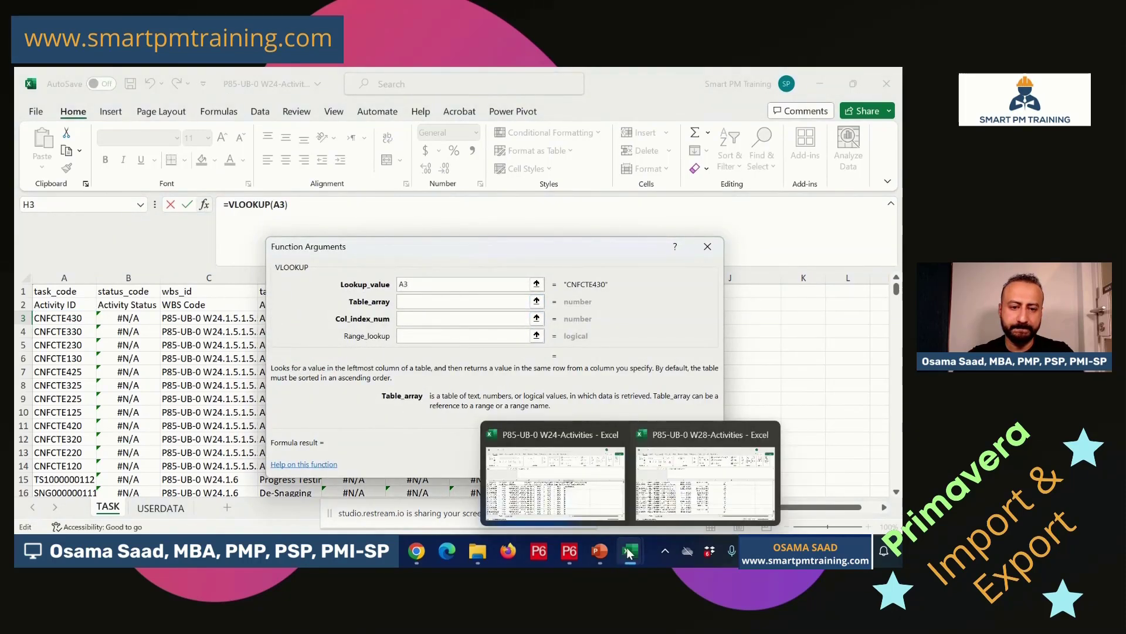
pyautogui.click(704, 476)
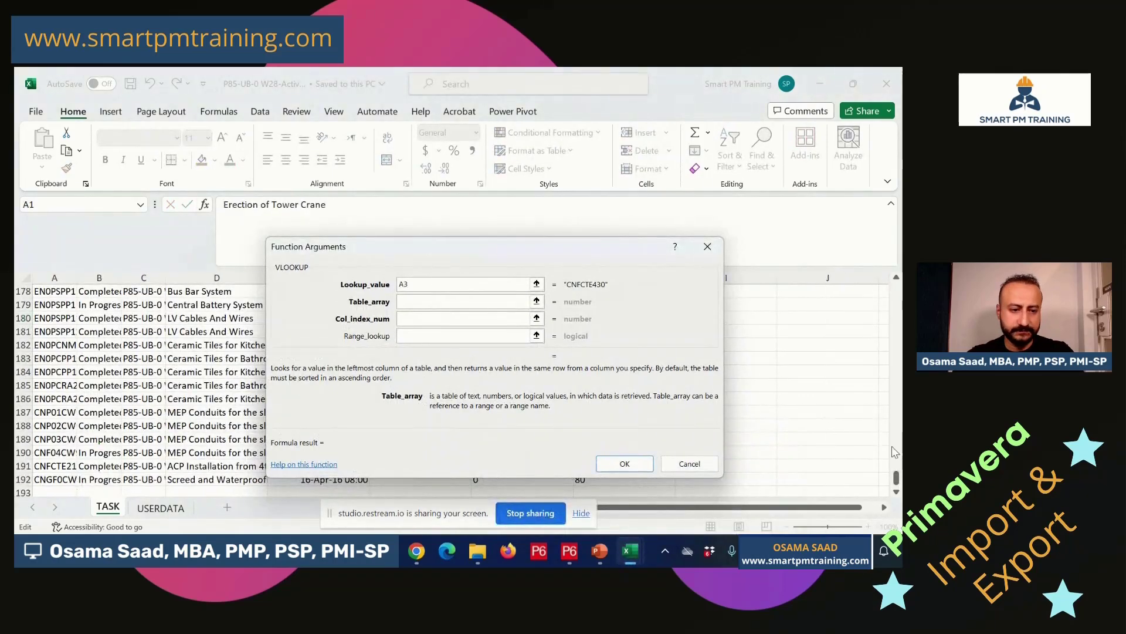
pyautogui.moveTo(896, 484); pyautogui.dragTo(896, 290)
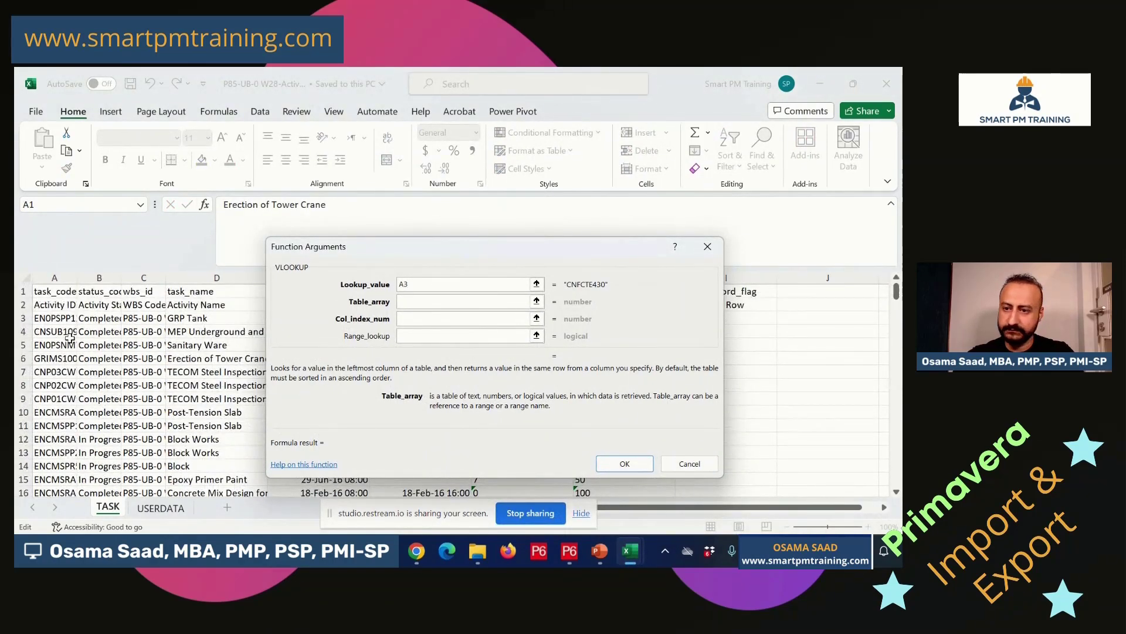
pyautogui.moveTo(69, 291); pyautogui.dragTo(621, 286)
pyautogui.hotkey('ctrl', 'shift', 'Down')
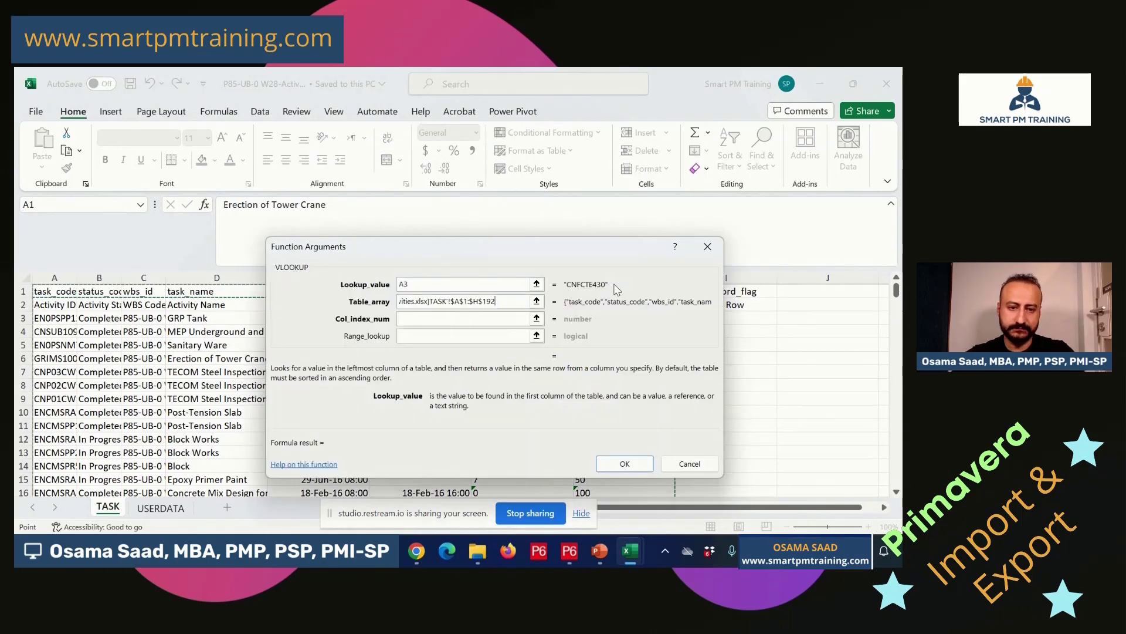
pyautogui.moveTo(505, 301); pyautogui.dragTo(311, 297)
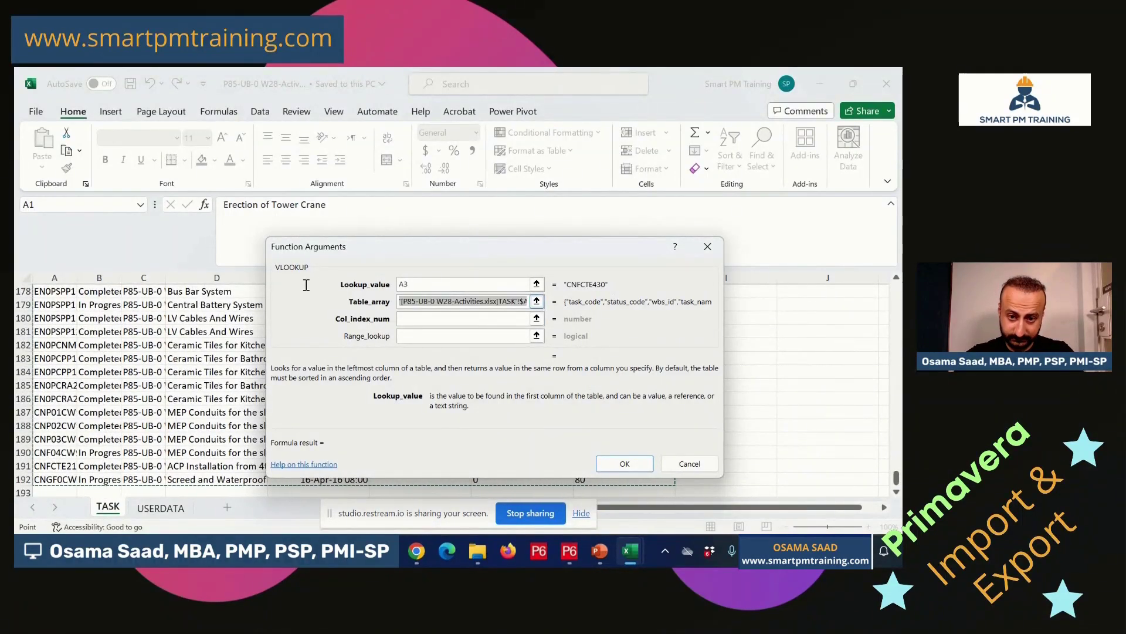
# Complete the H3 lookup with column index 8 and range lookup 0, and fill it down the Activity % Complete column.
pyautogui.click(461, 320)
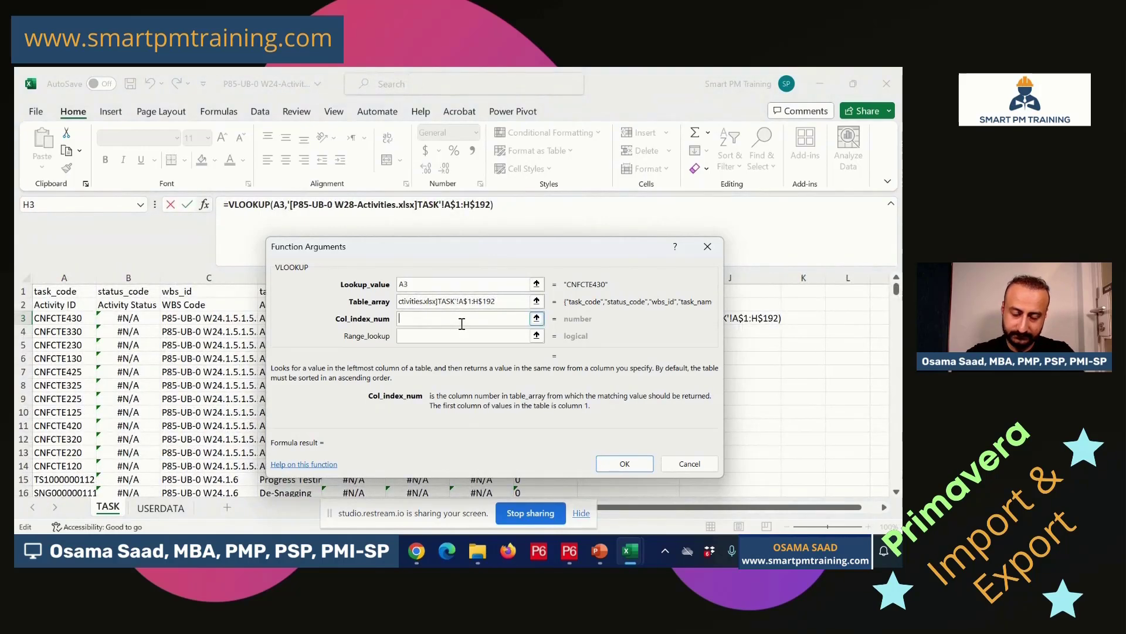
pyautogui.write('7')
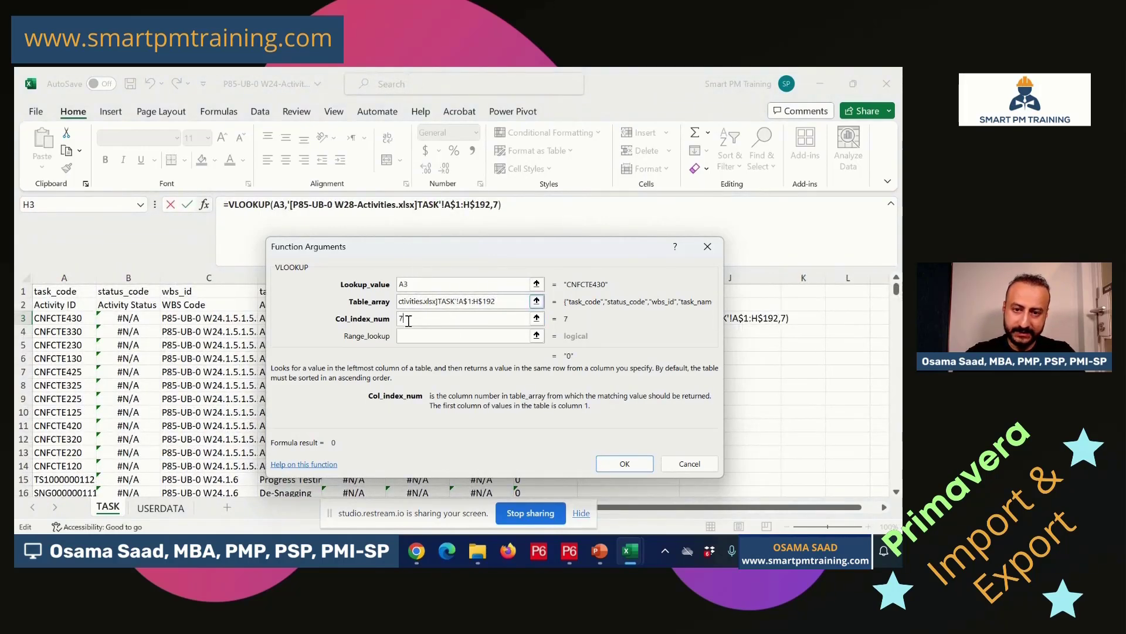
pyautogui.press('BackSpace')
pyautogui.write('8')
pyautogui.click(424, 339)
pyautogui.write('0')
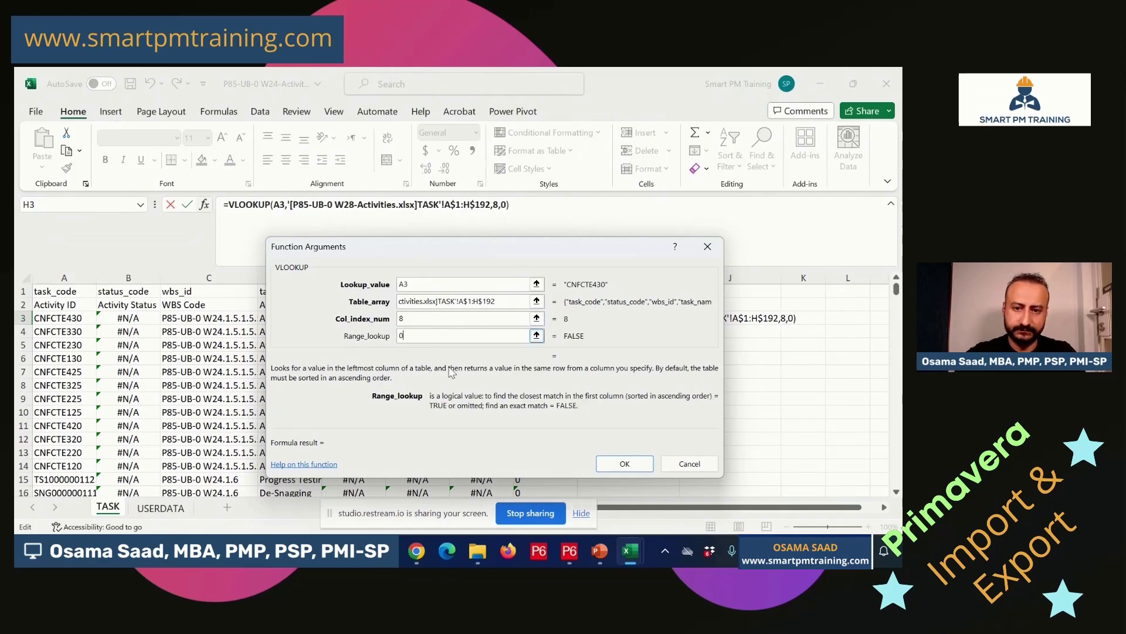
pyautogui.click(625, 464)
pyautogui.doubleClick(577, 324)
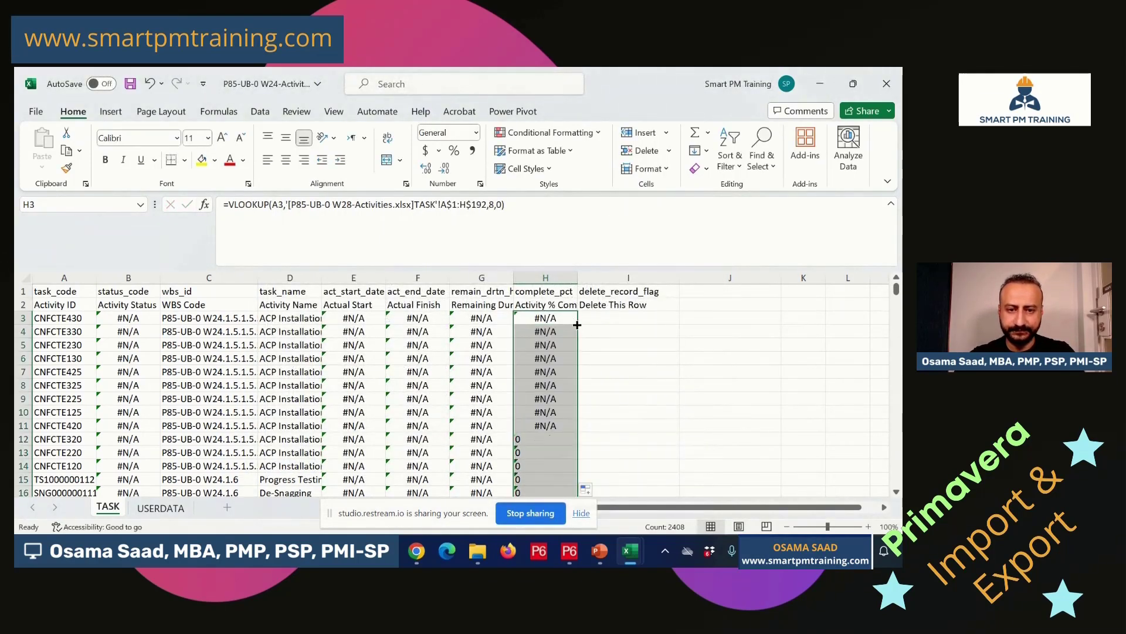
# Add filters to header row 2 and filter the Activity Status column to show only #N/A rows.
pyautogui.click(16, 304)
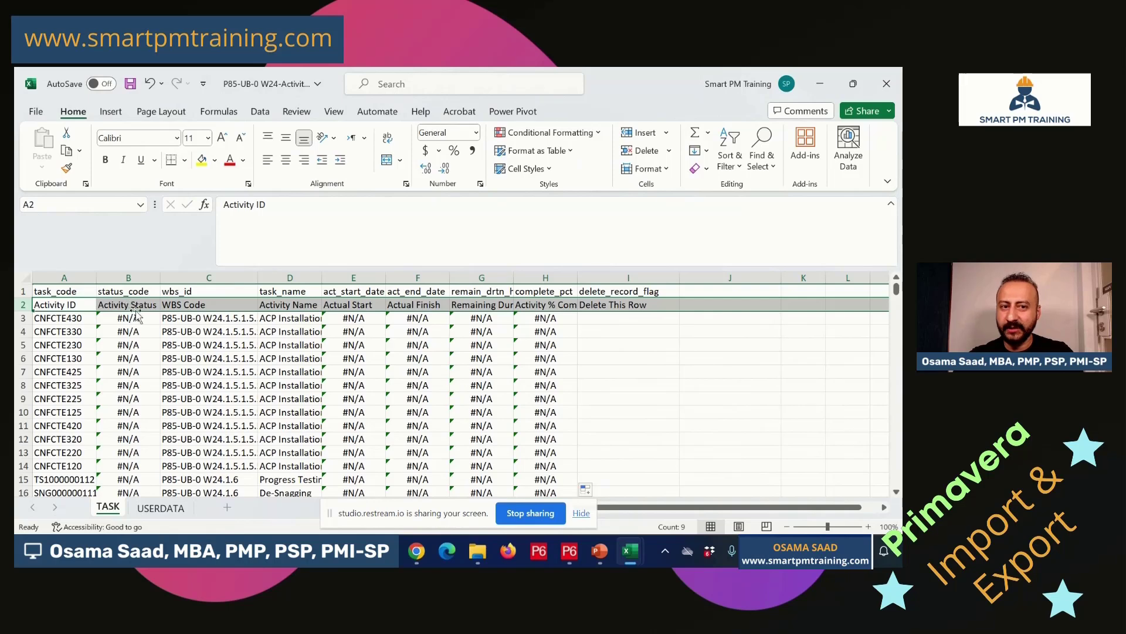
pyautogui.click(740, 166)
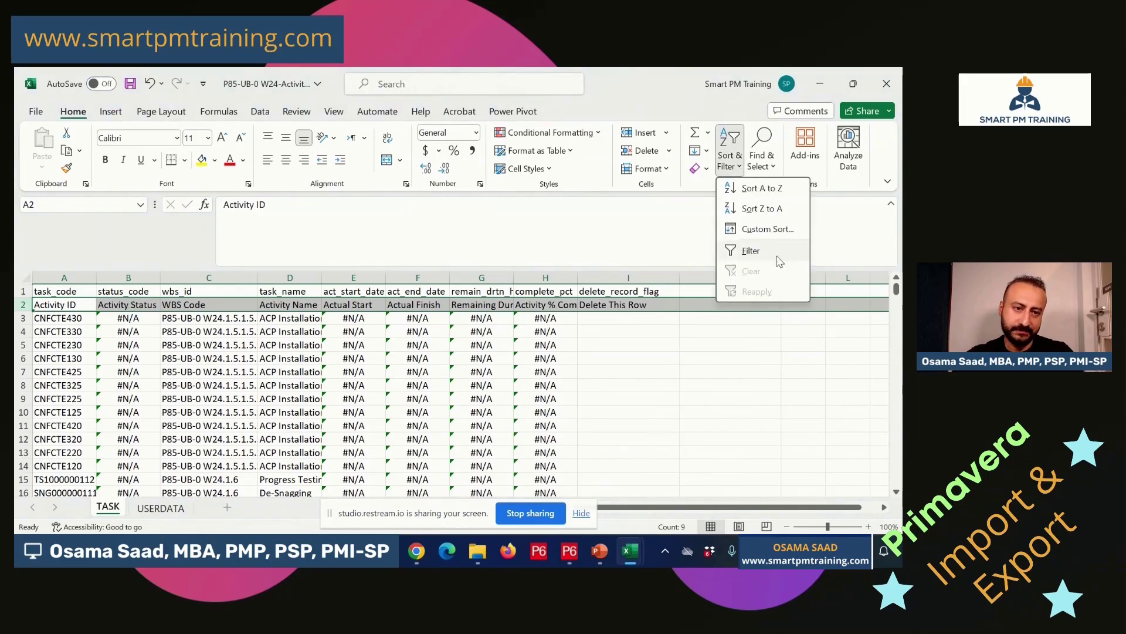
pyautogui.click(751, 250)
pyautogui.click(154, 317)
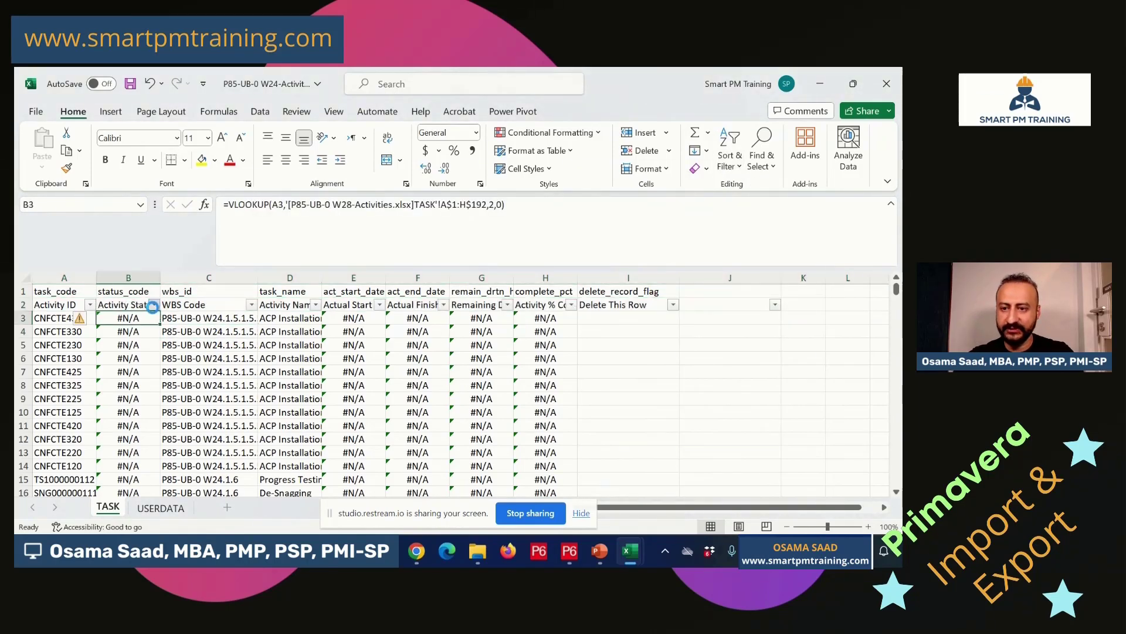
pyautogui.click(154, 305)
pyautogui.click(202, 384)
pyautogui.click(210, 422)
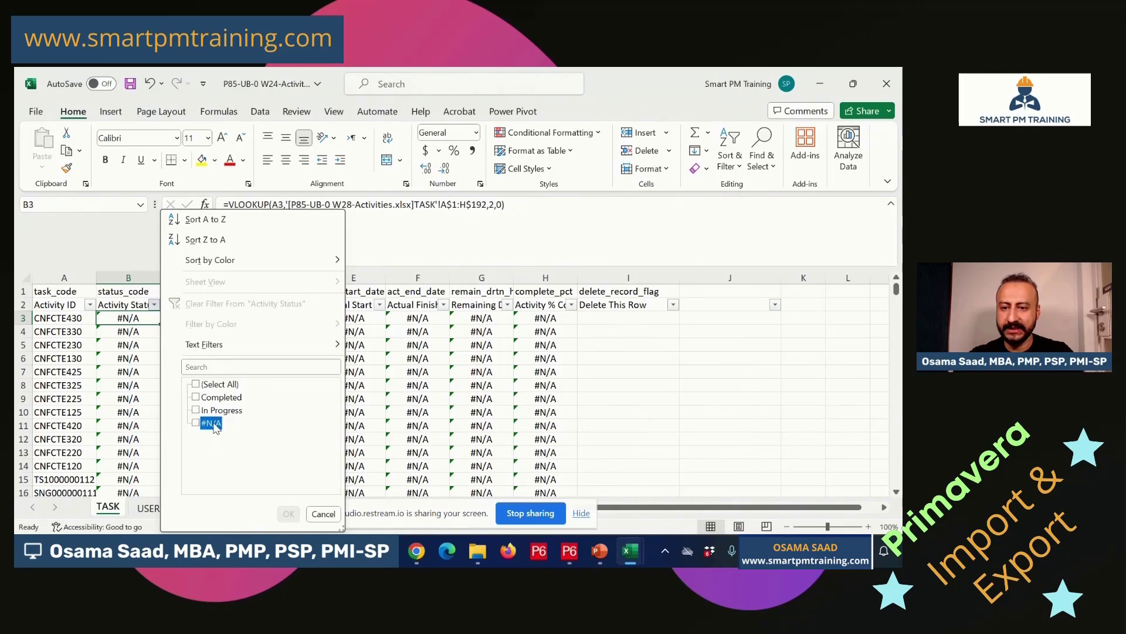
pyautogui.click(288, 513)
# Delete all the filtered #N/A activity rows from row 3 down and clear the Activity Status filter.
pyautogui.click(20, 318)
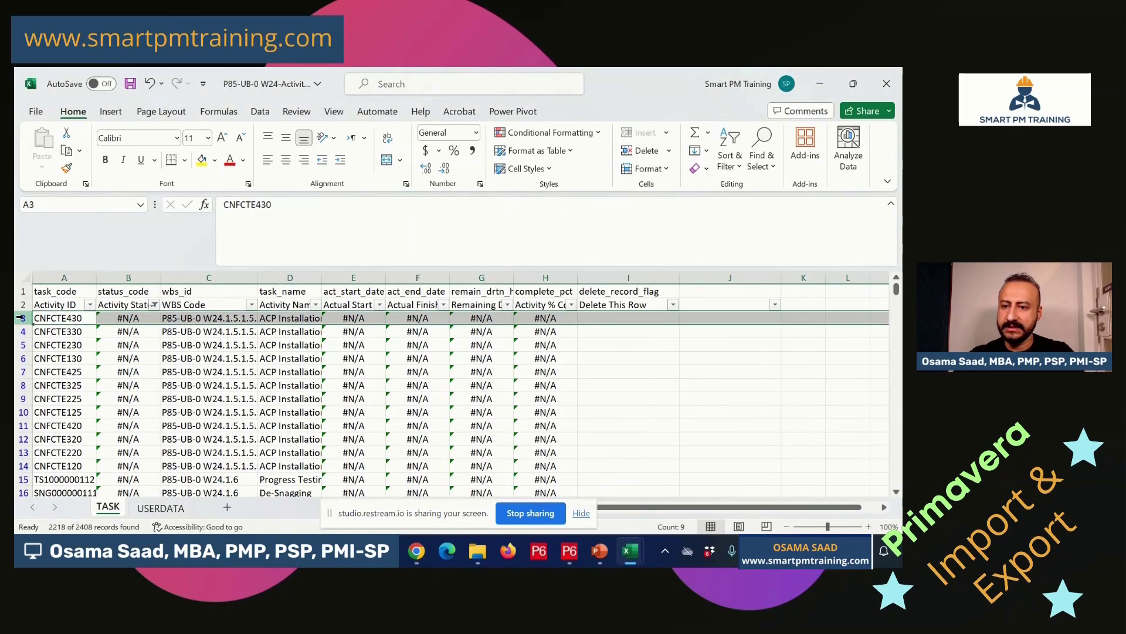
pyautogui.hotkey('ctrl', 'shift', 'Down')
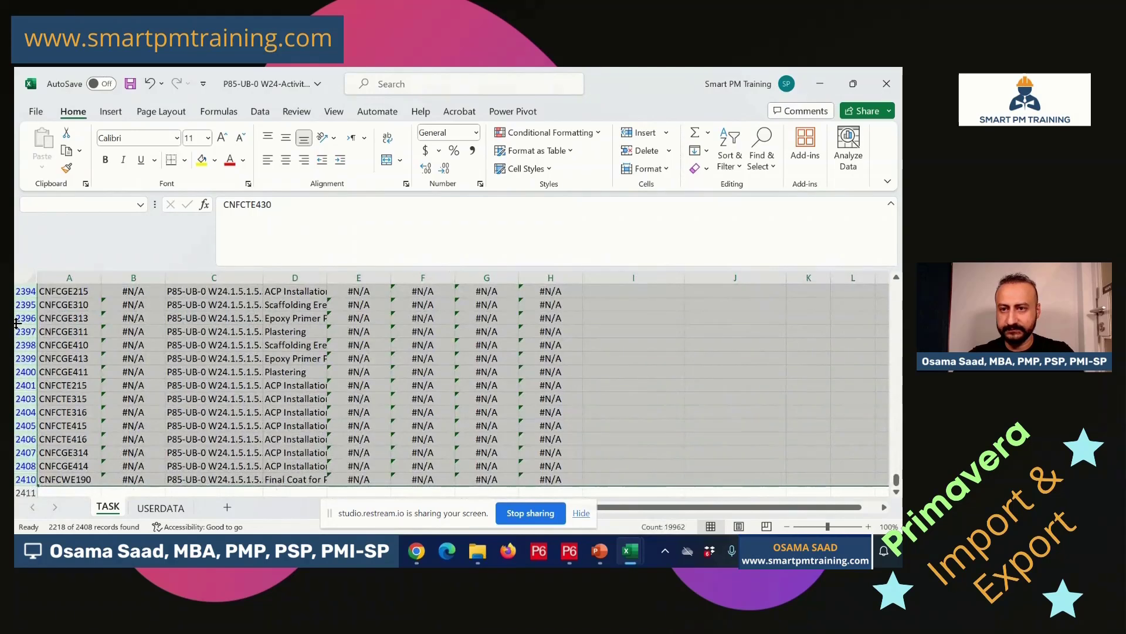
pyautogui.rightClick(16, 322)
pyautogui.click(69, 425)
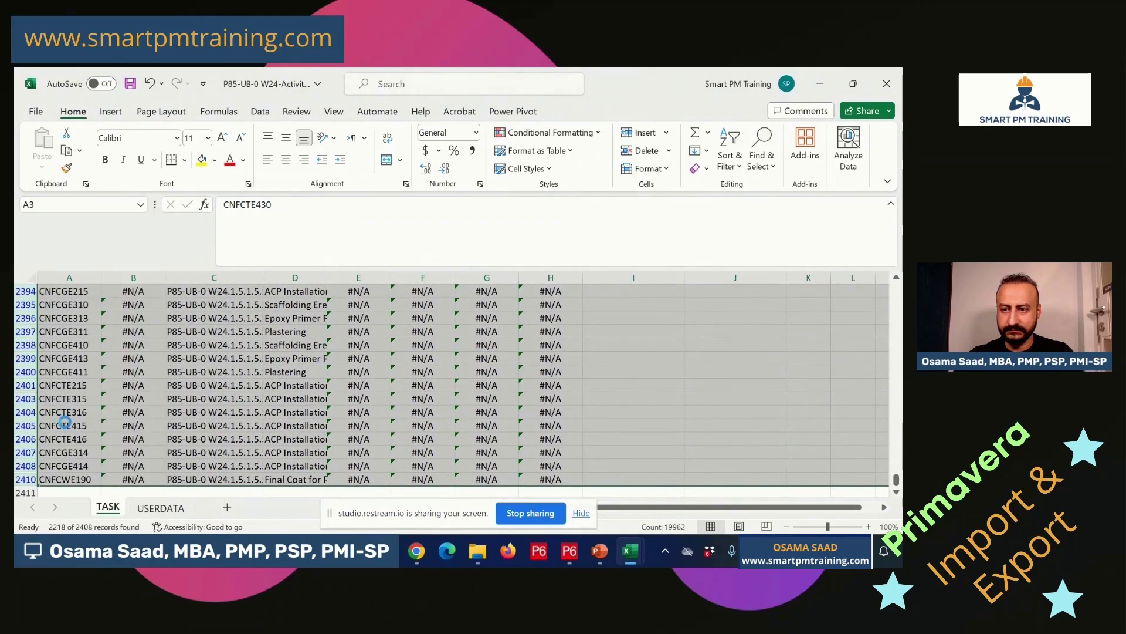
pyautogui.click(132, 373)
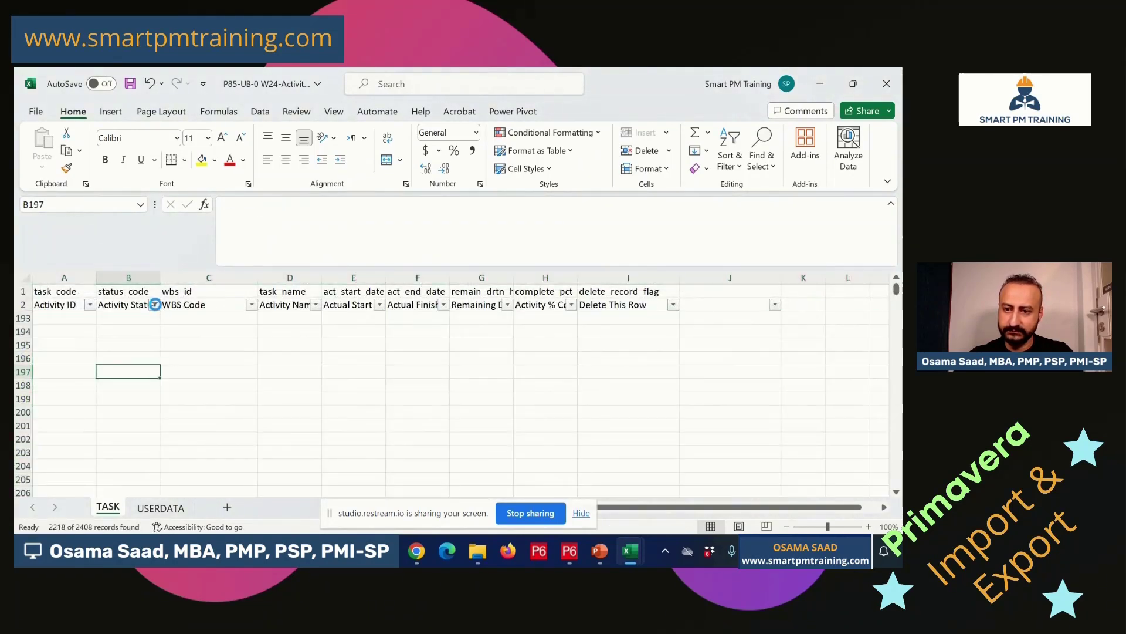
pyautogui.click(154, 305)
pyautogui.press('Return')
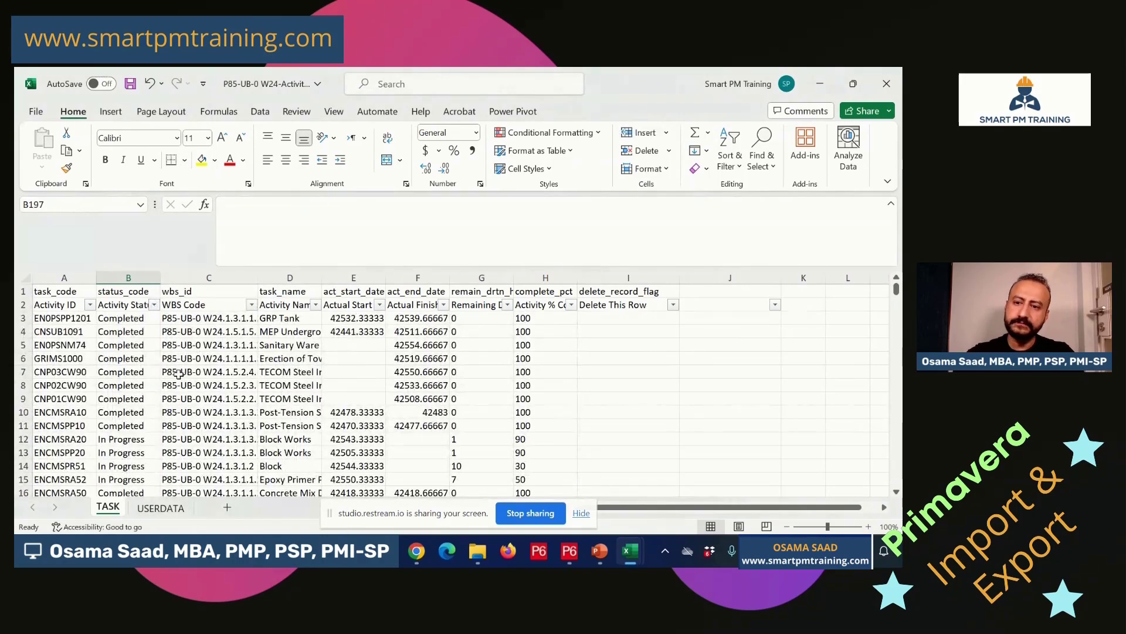
# Replace the lookup formulas in the Activity Status column with their values.
pyautogui.click(130, 353)
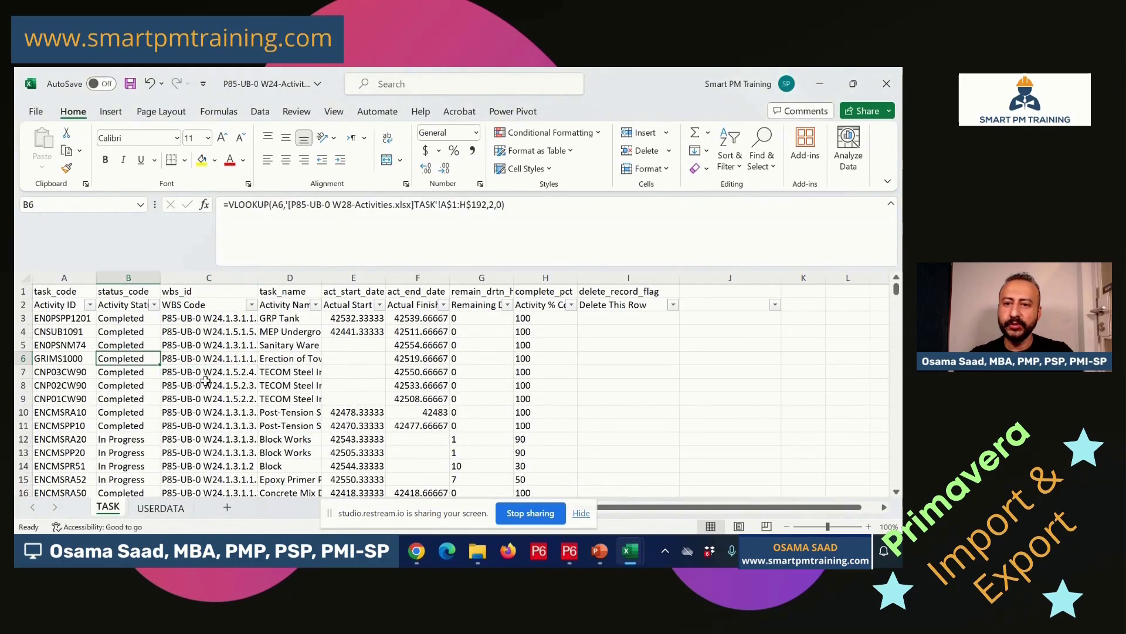
pyautogui.click(422, 344)
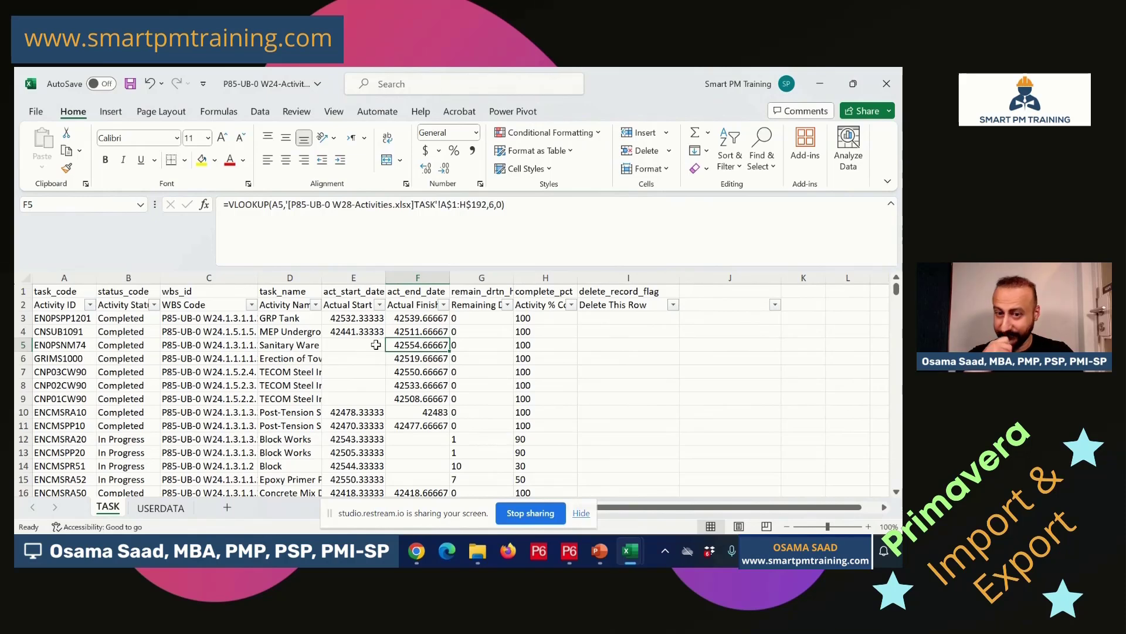
pyautogui.click(120, 277)
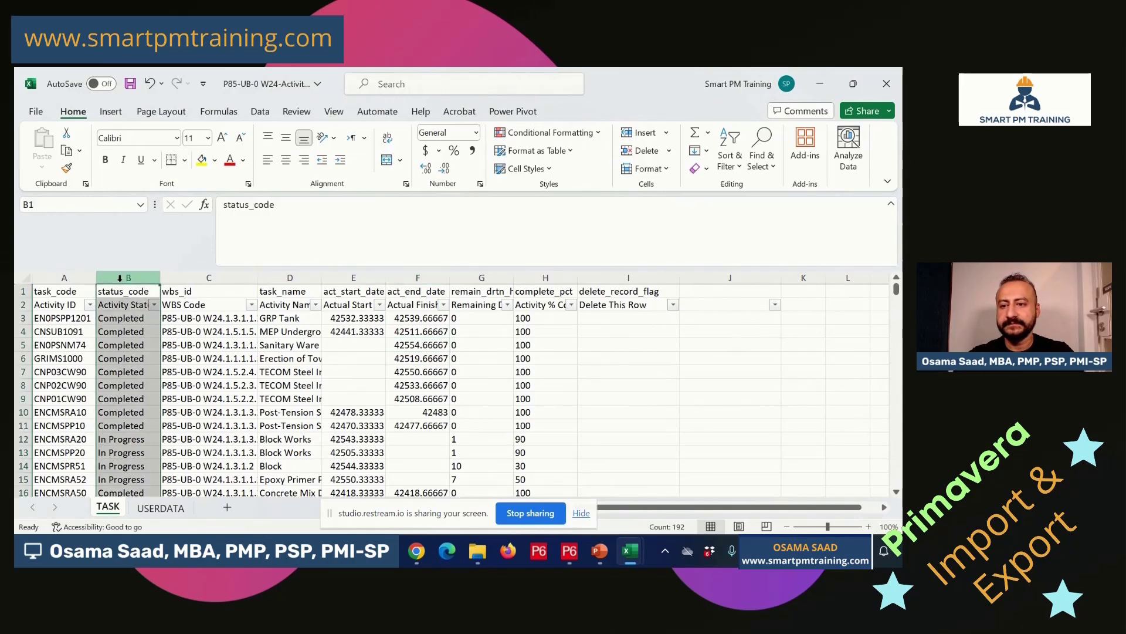
pyautogui.hotkey('ctrl', 'c')
pyautogui.rightClick(134, 284)
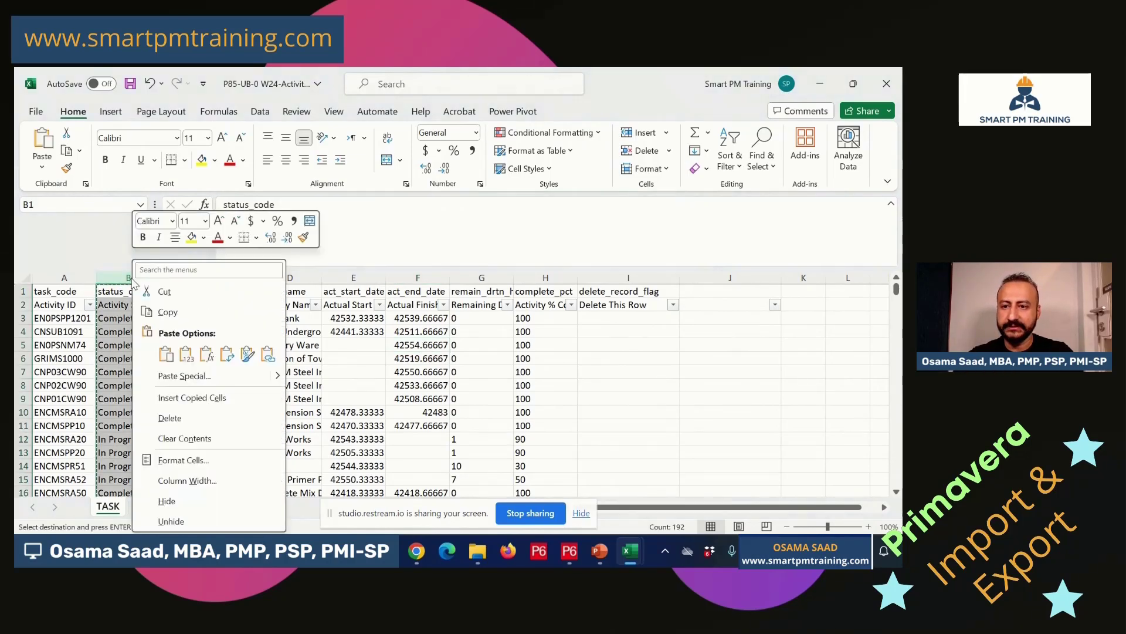
pyautogui.click(186, 354)
# Replace the lookup formulas in the Actual Start and Actual Finish columns with their values.
pyautogui.click(355, 332)
pyautogui.click(368, 279)
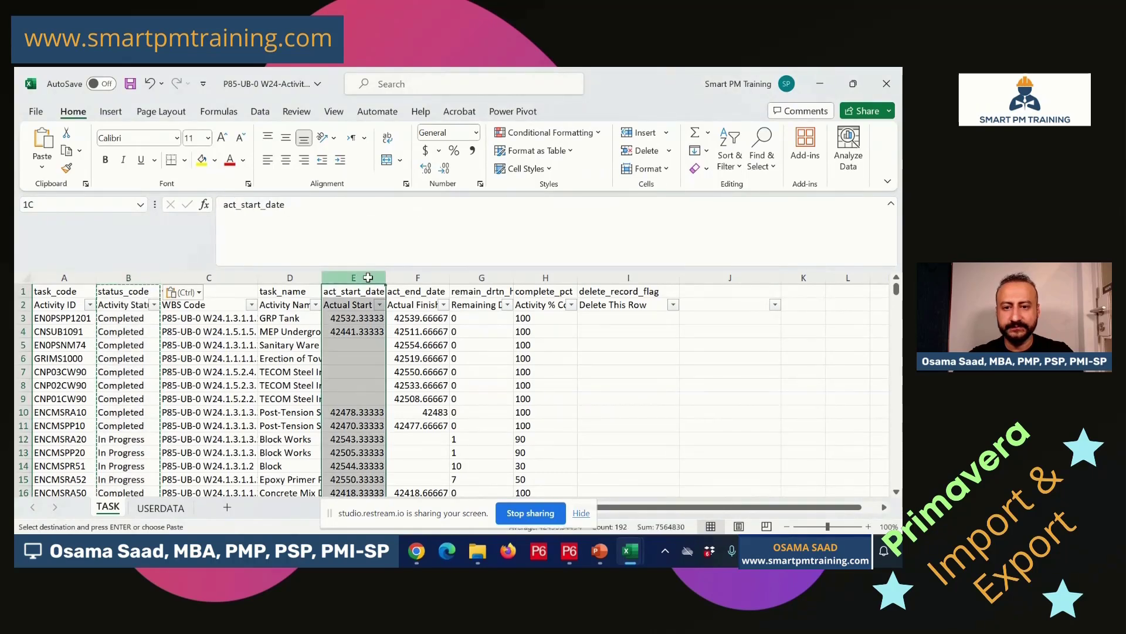
pyautogui.hotkey('ctrl', 'c')
pyautogui.rightClick(369, 282)
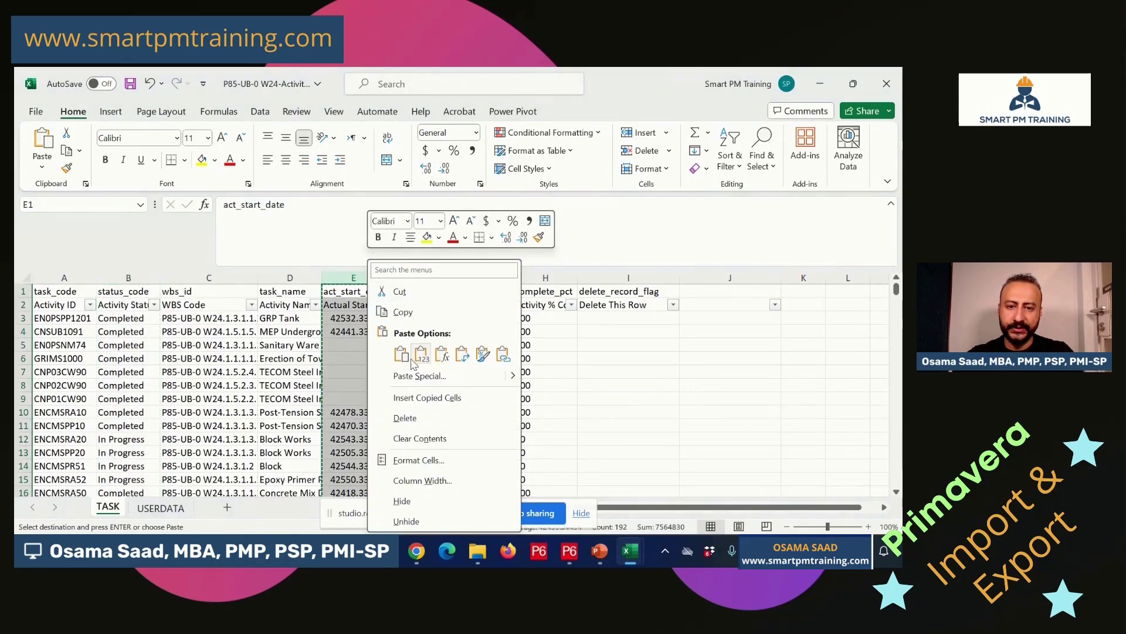
pyautogui.click(414, 355)
pyautogui.click(431, 276)
pyautogui.hotkey('ctrl', 'c')
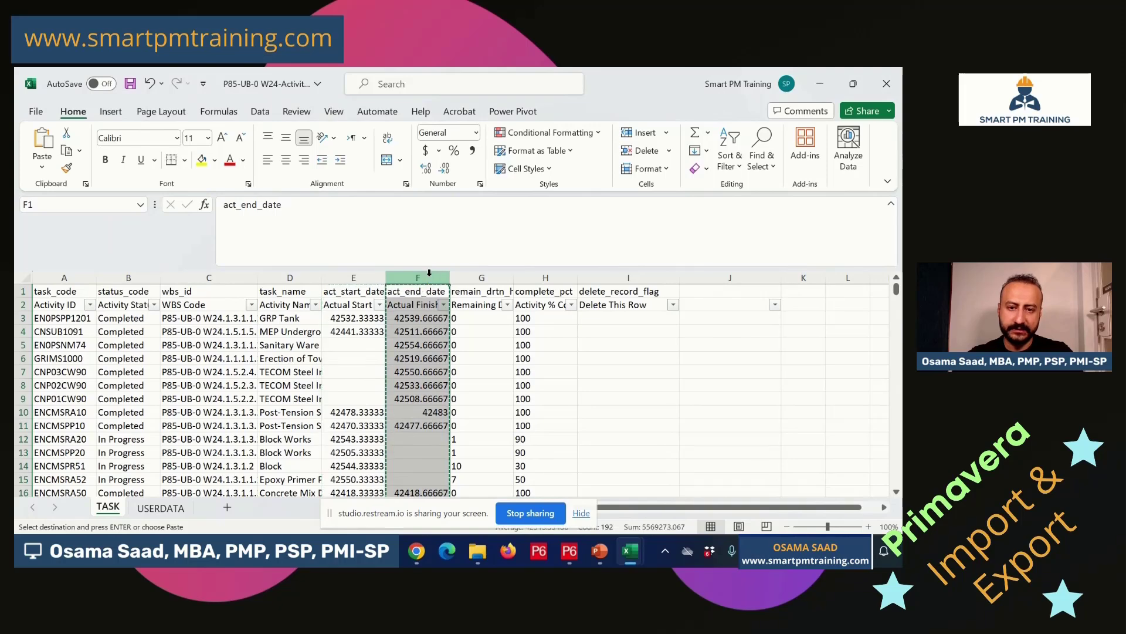
pyautogui.rightClick(431, 273)
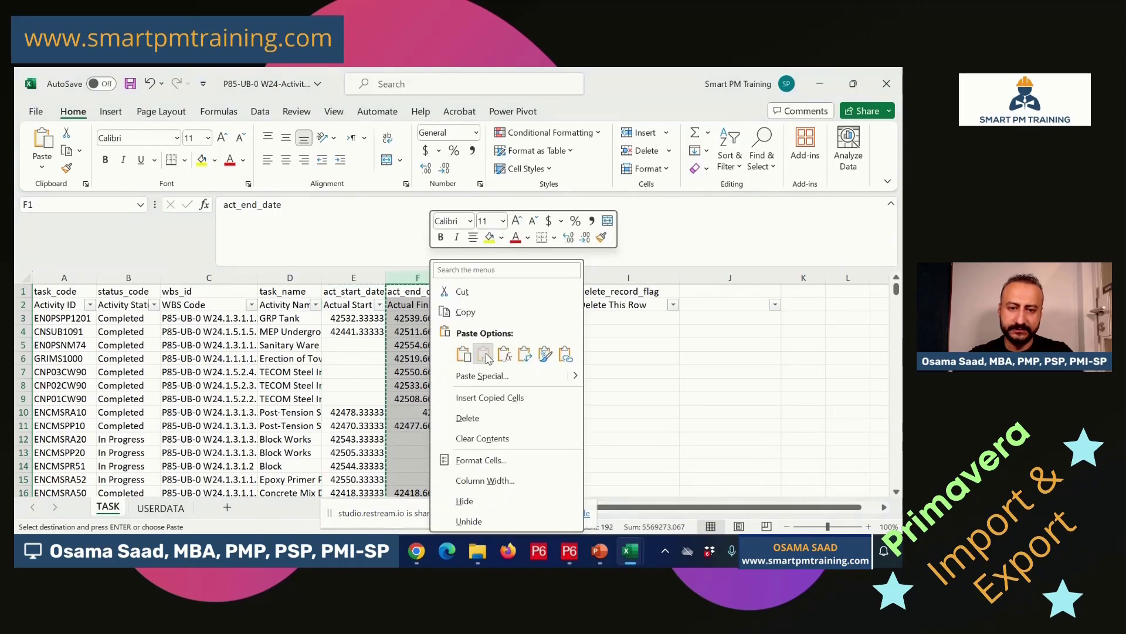
pyautogui.click(483, 354)
# Replace the lookup formulas in the Remaining Duration and Activity % Complete columns with their values and clear the copy selection.
pyautogui.click(495, 277)
pyautogui.hotkey('ctrl', 'c')
pyautogui.rightClick(495, 277)
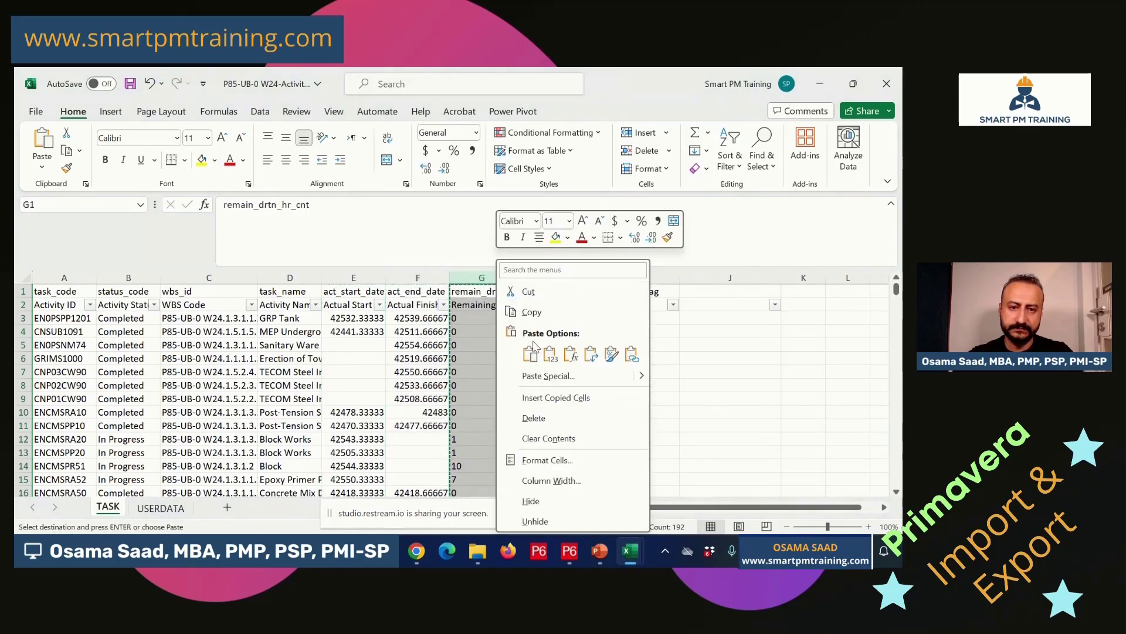
pyautogui.click(548, 352)
pyautogui.click(538, 273)
pyautogui.hotkey('ctrl', 'c')
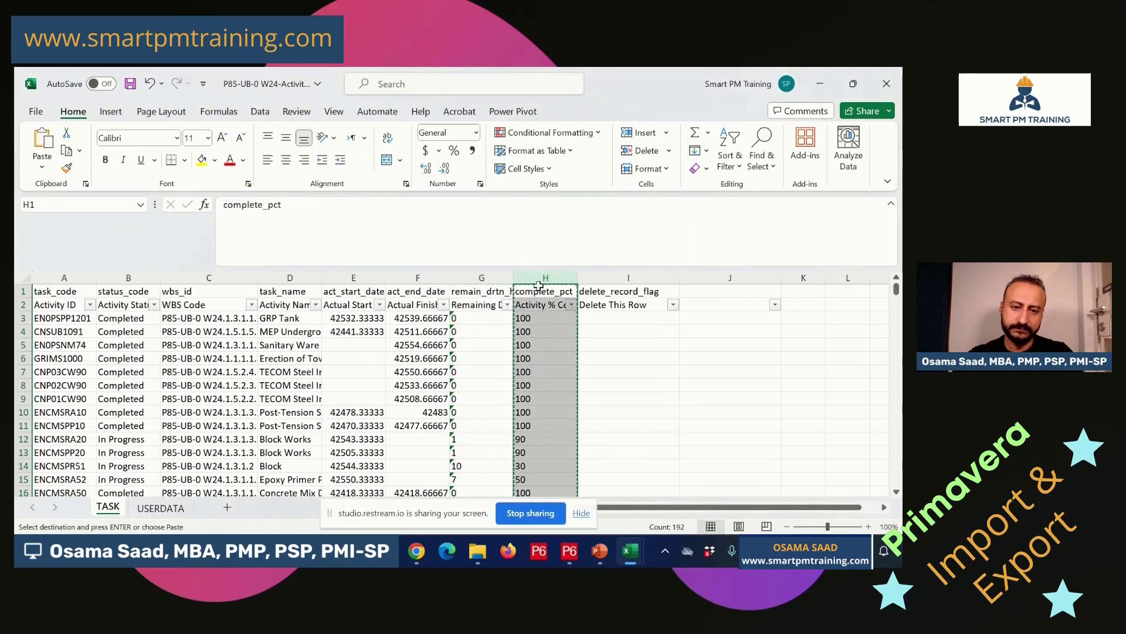
pyautogui.rightClick(539, 273)
pyautogui.click(610, 355)
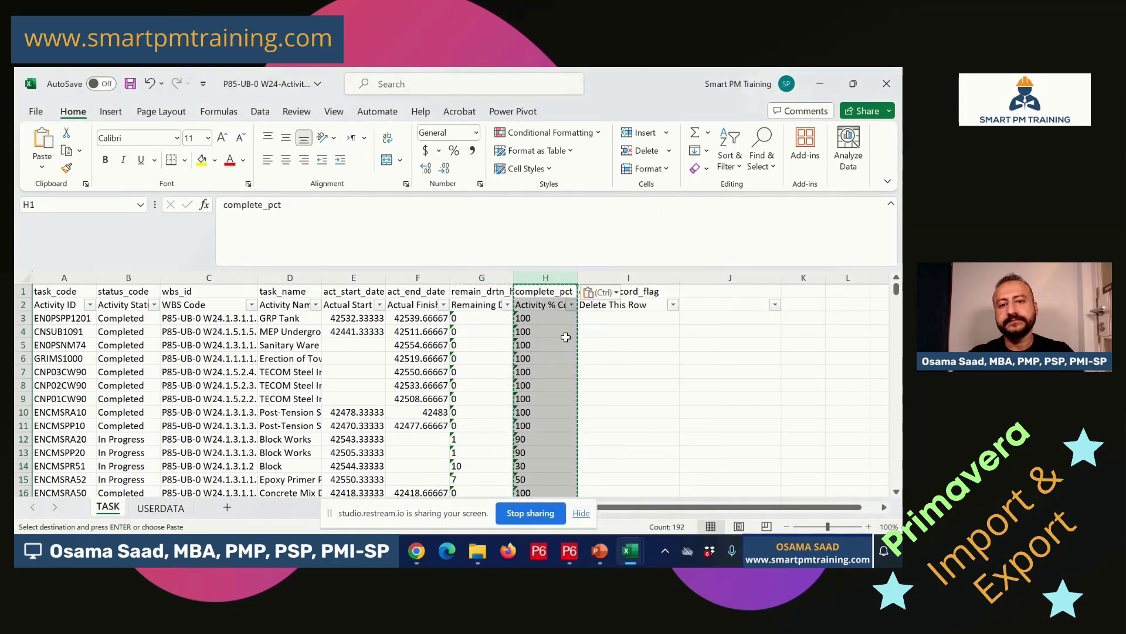
pyautogui.click(560, 335)
pyautogui.click(497, 385)
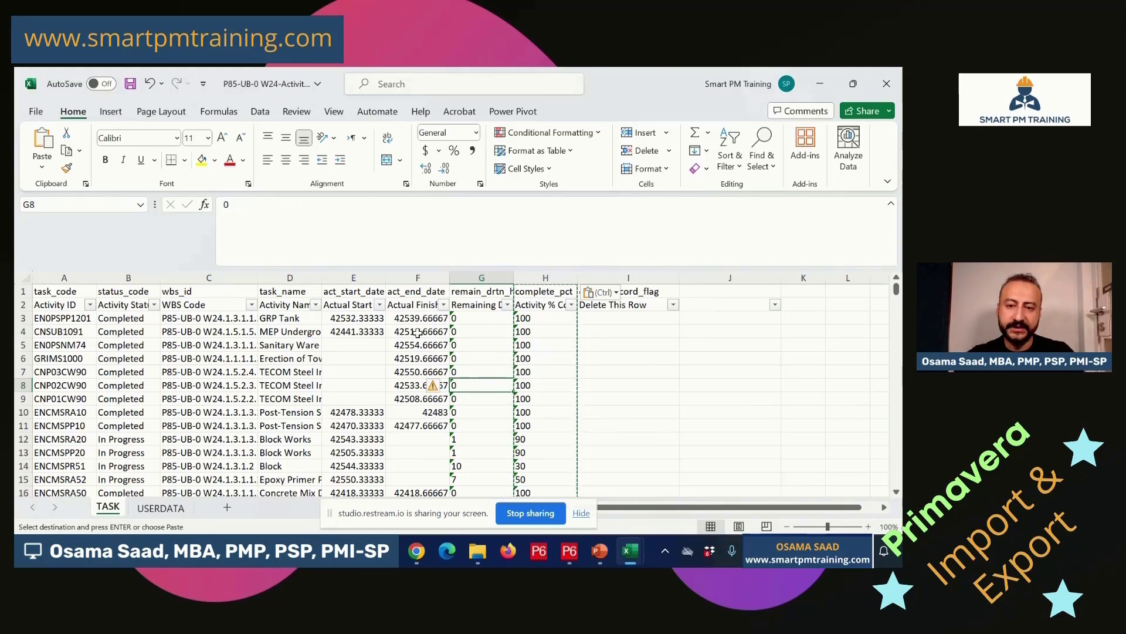
pyautogui.click(365, 318)
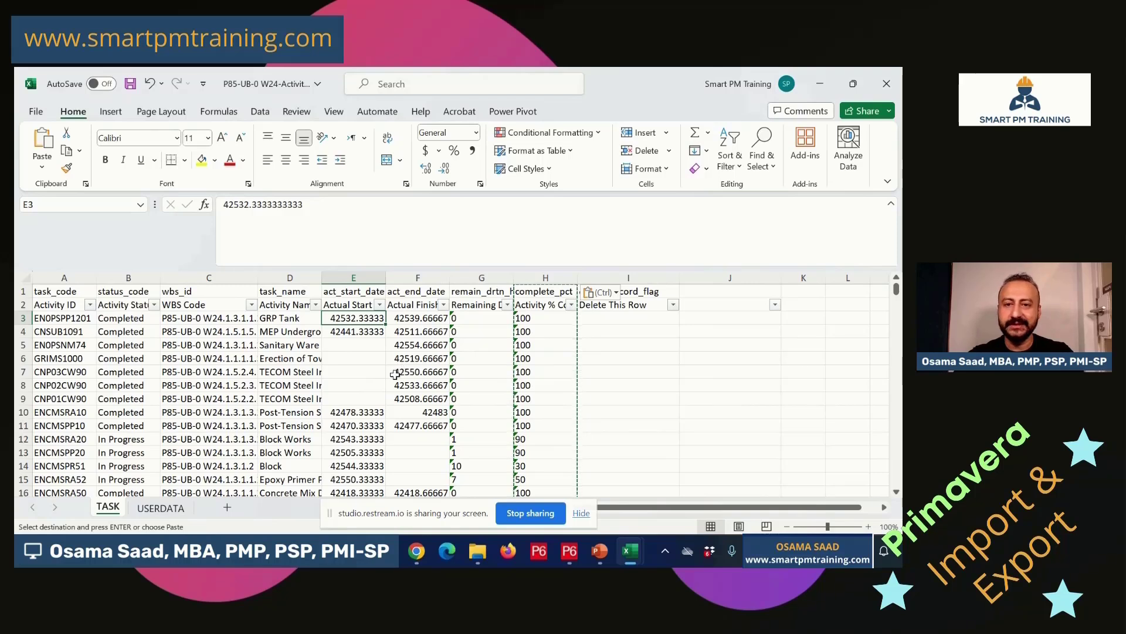
pyautogui.press('Escape')
pyautogui.click(731, 371)
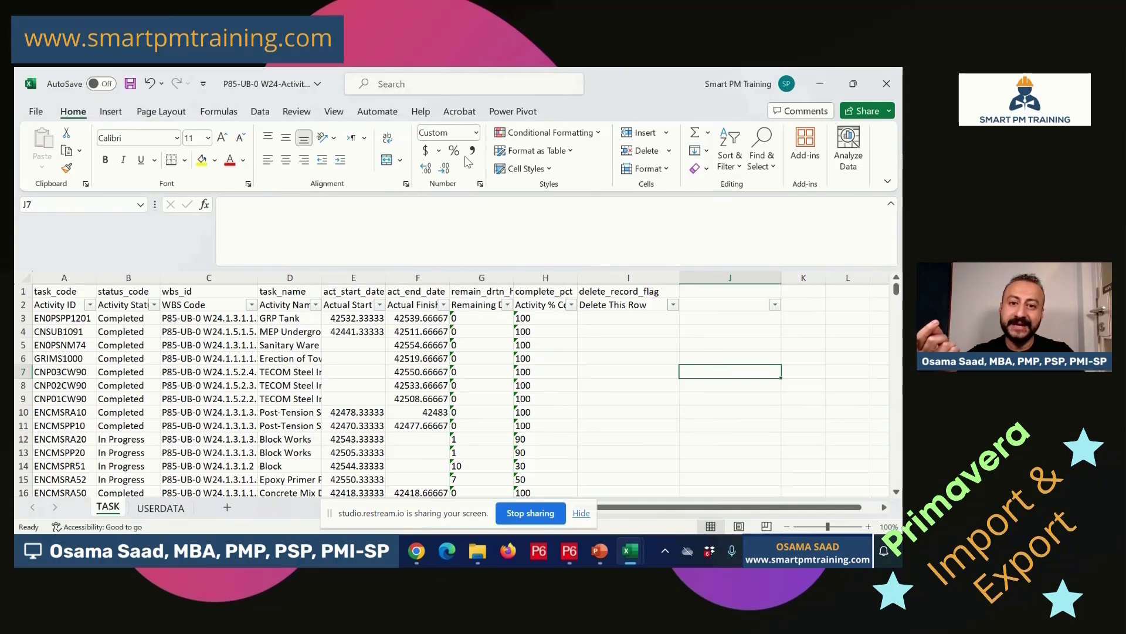
# Select all actual start and finish date cells, E3:F192.
pyautogui.click(354, 332)
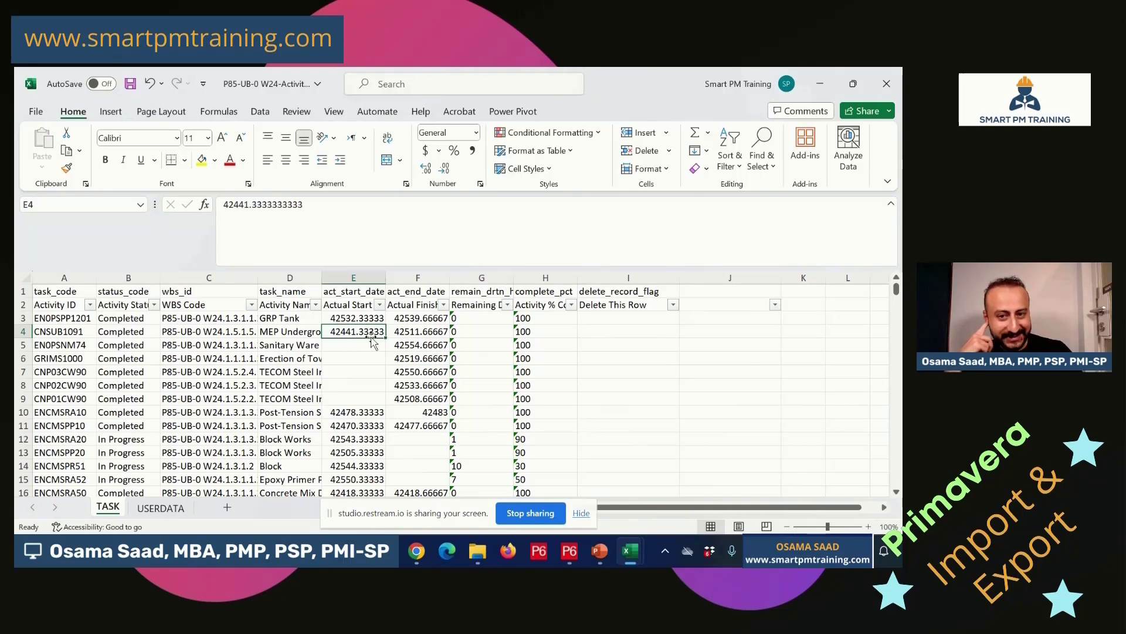
pyautogui.moveTo(346, 317); pyautogui.dragTo(440, 470)
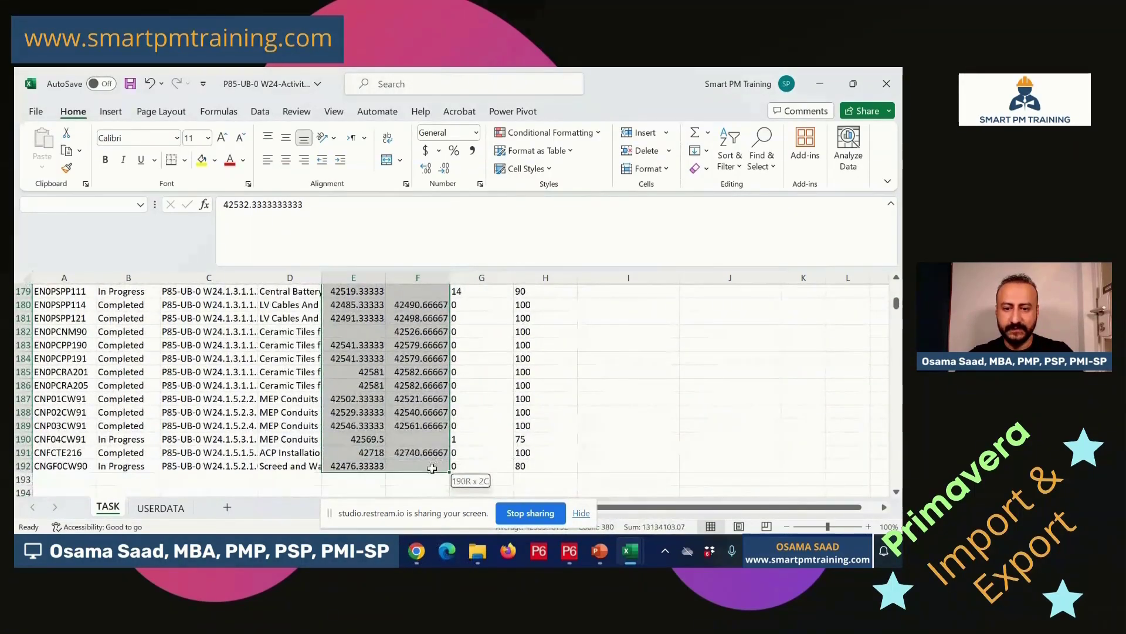
pyautogui.click(476, 133)
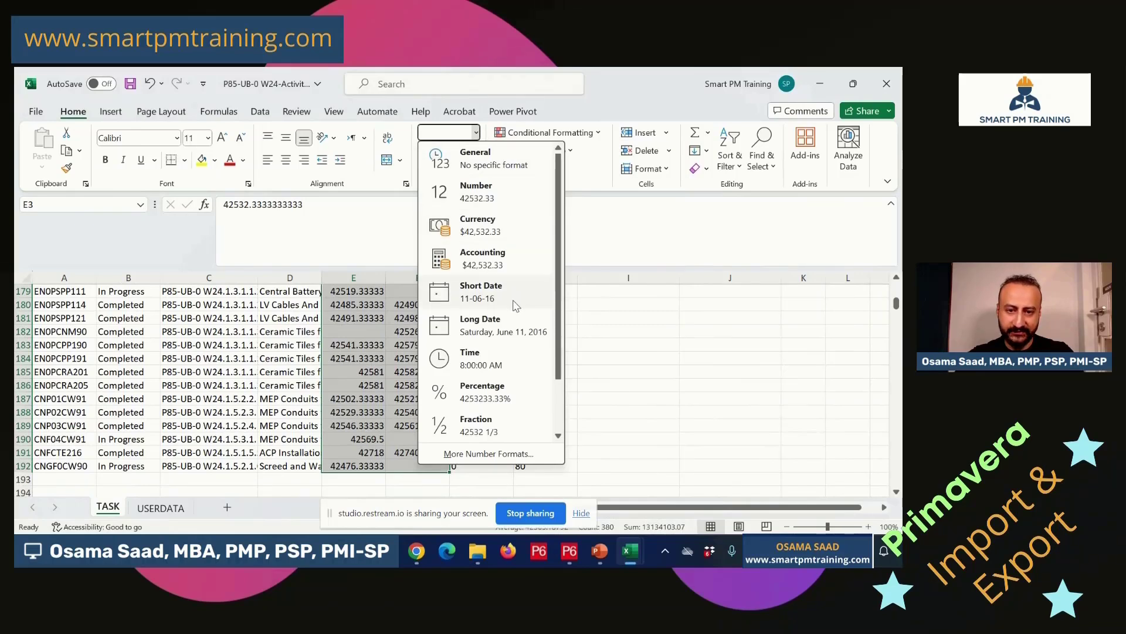
pyautogui.click(249, 186)
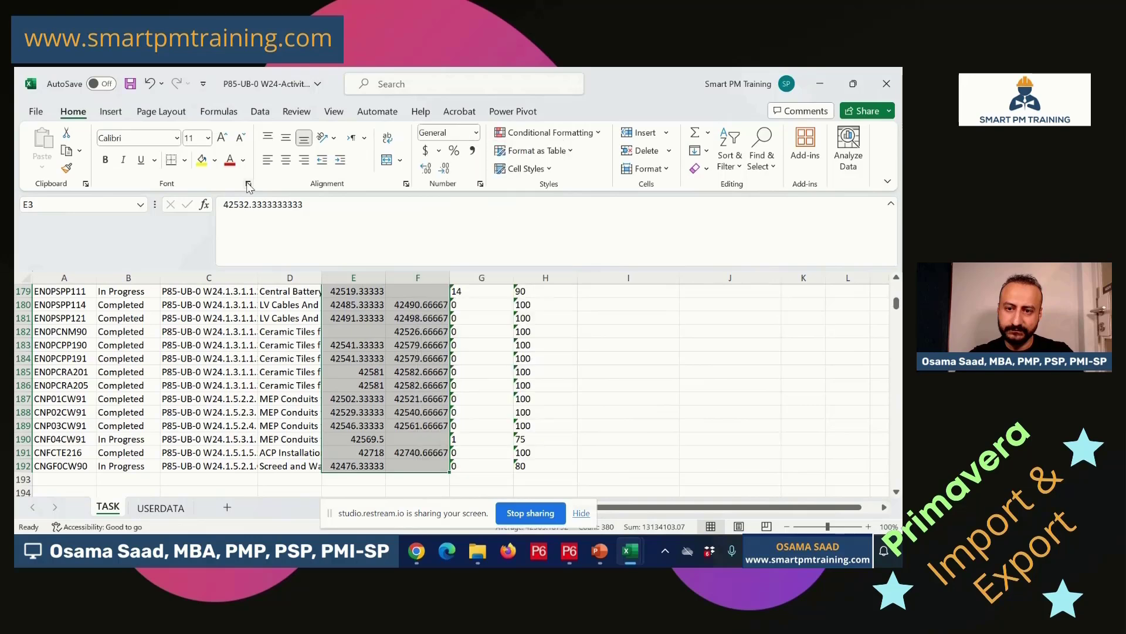
pyautogui.click(335, 206)
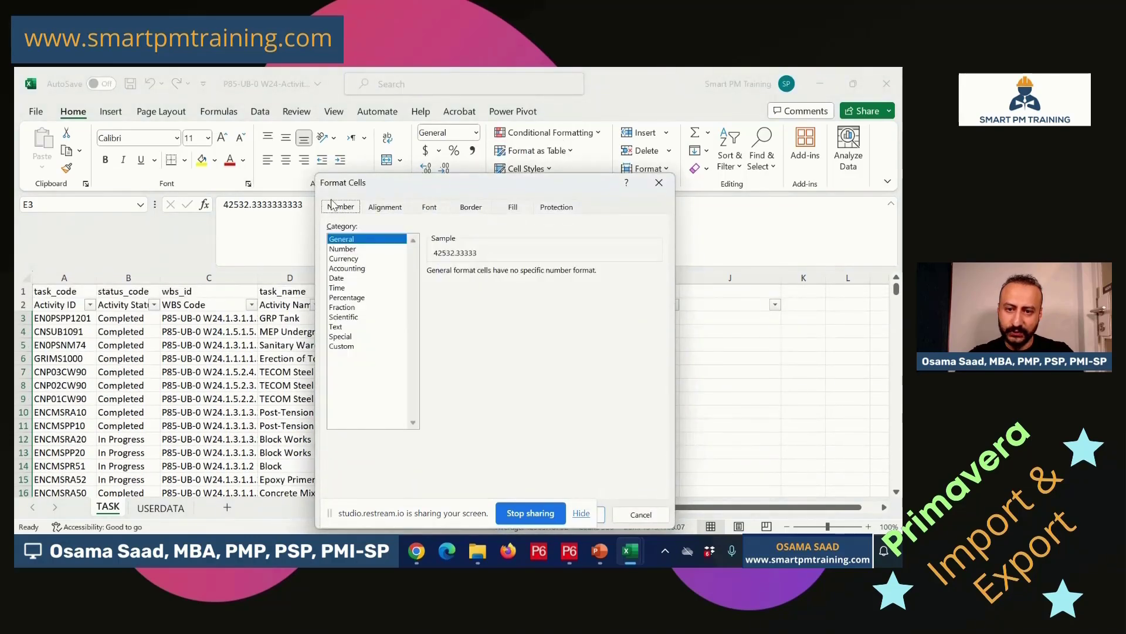
pyautogui.click(352, 347)
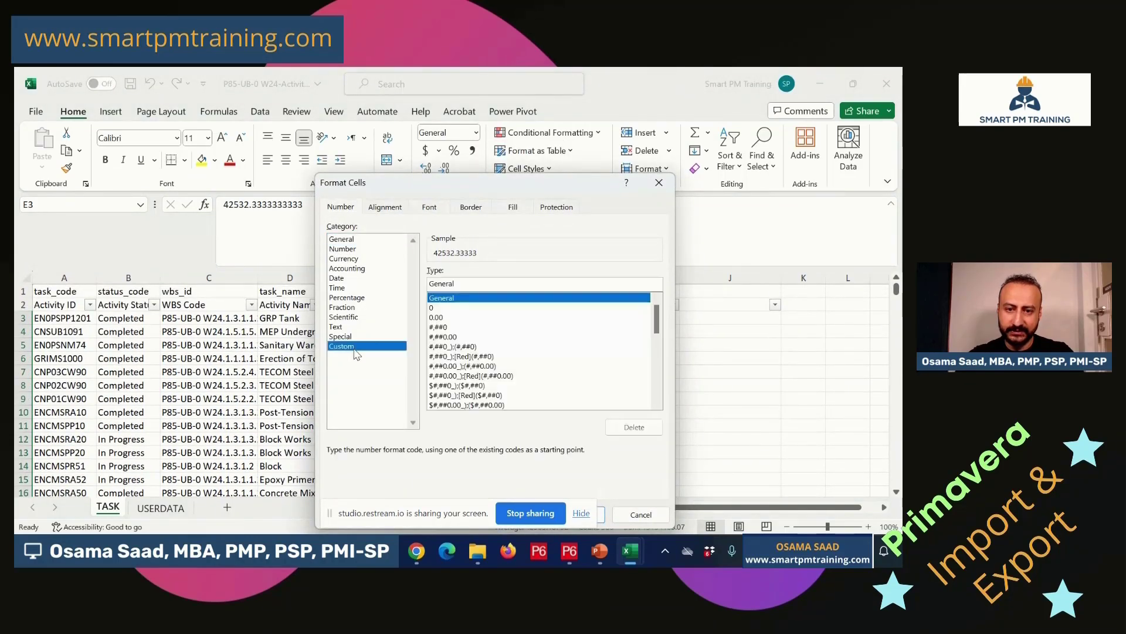
pyautogui.click(641, 514)
# Format the selected actual start and finish cells as Short Date.
pyautogui.click(475, 133)
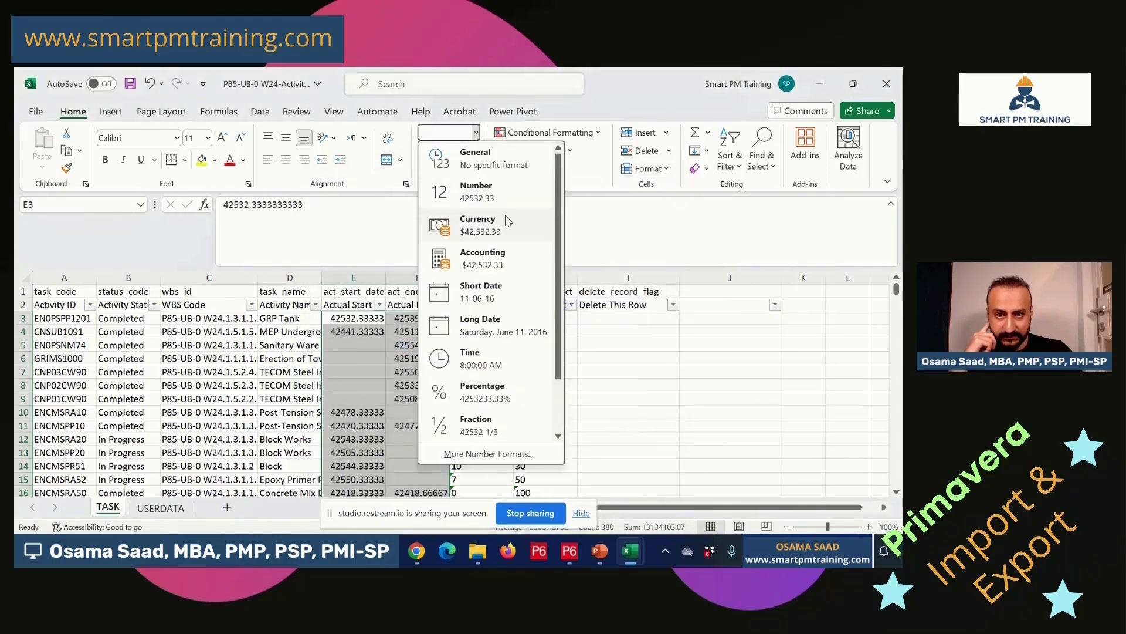
pyautogui.click(469, 346)
# Examine the full date and time stored in the Actual Start and Actual Finish cells of rows 3 and 4, especially E3's time part.
pyautogui.click(361, 331)
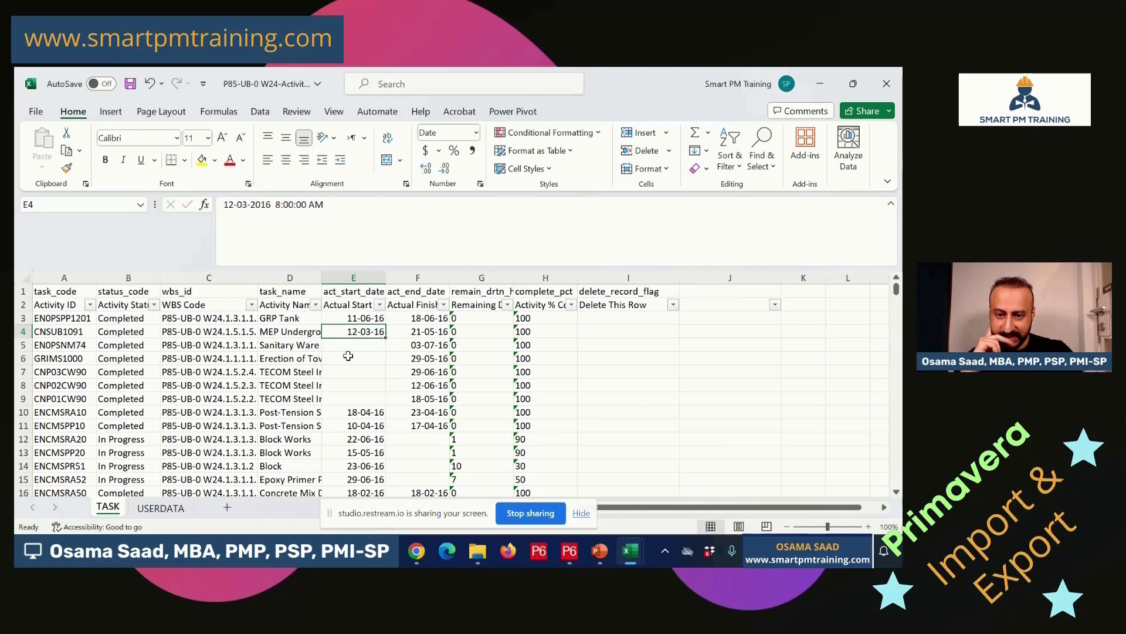
pyautogui.press('Up')
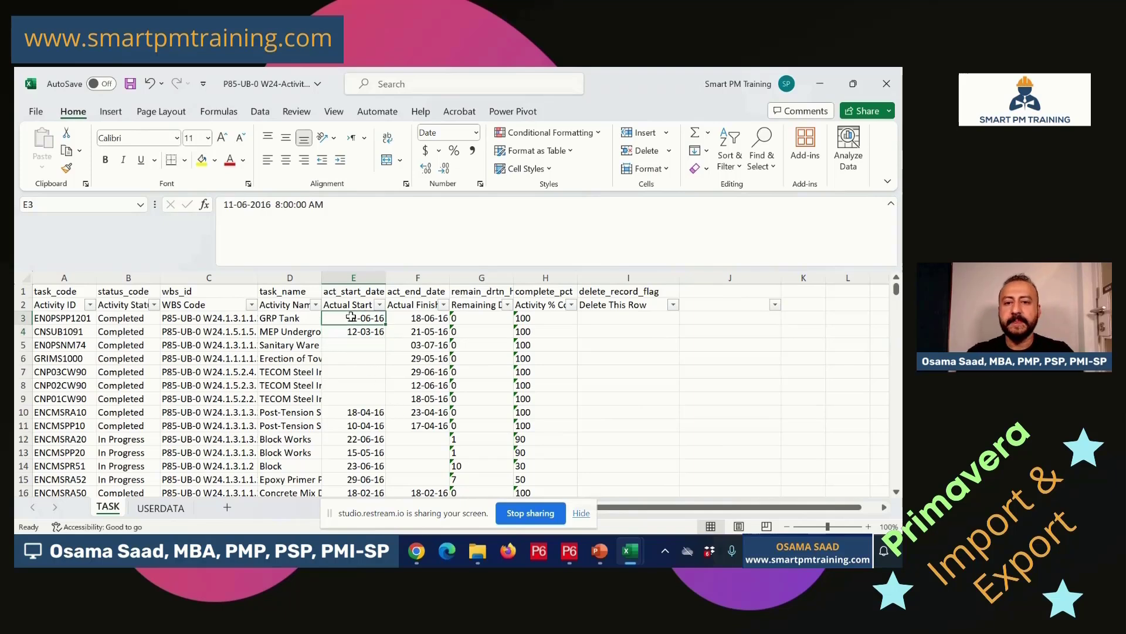
pyautogui.click(419, 334)
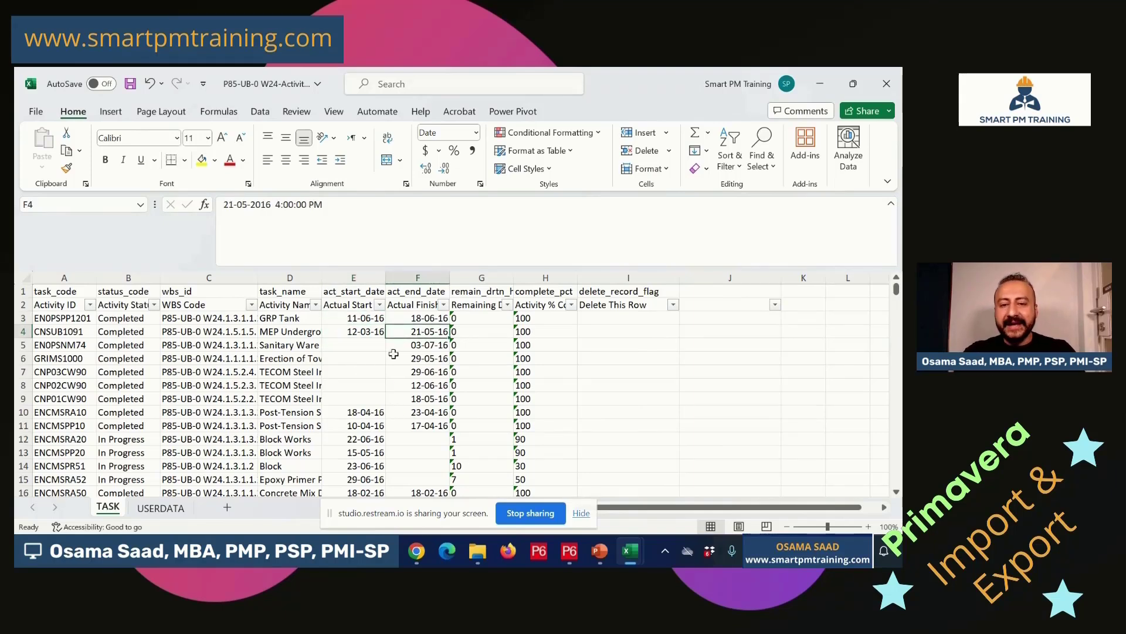
pyautogui.click(363, 321)
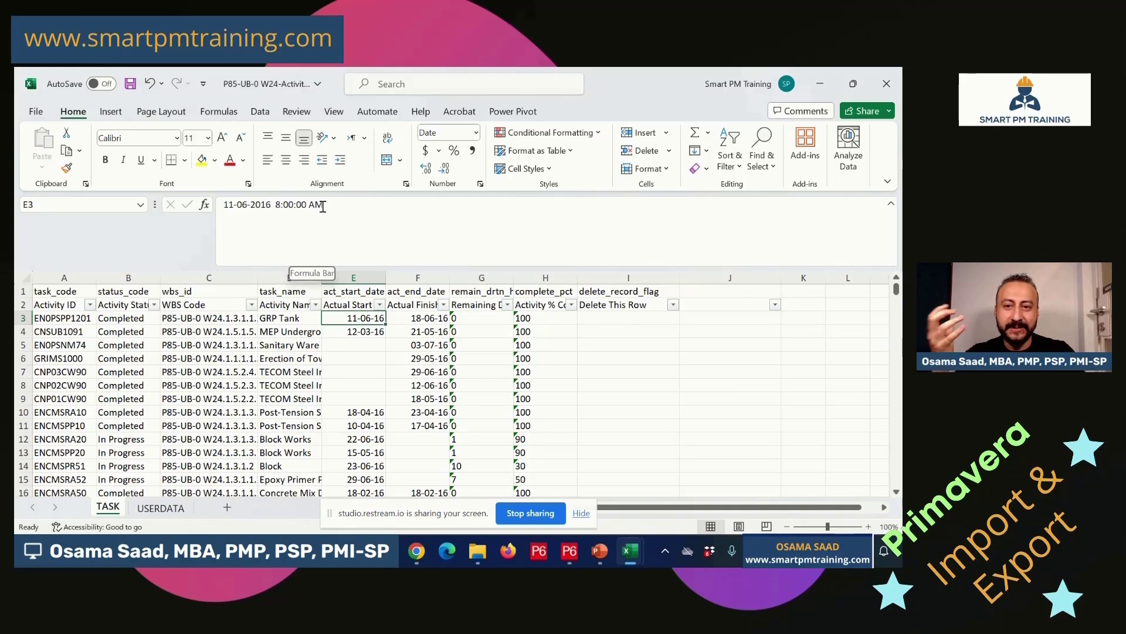
pyautogui.click(431, 318)
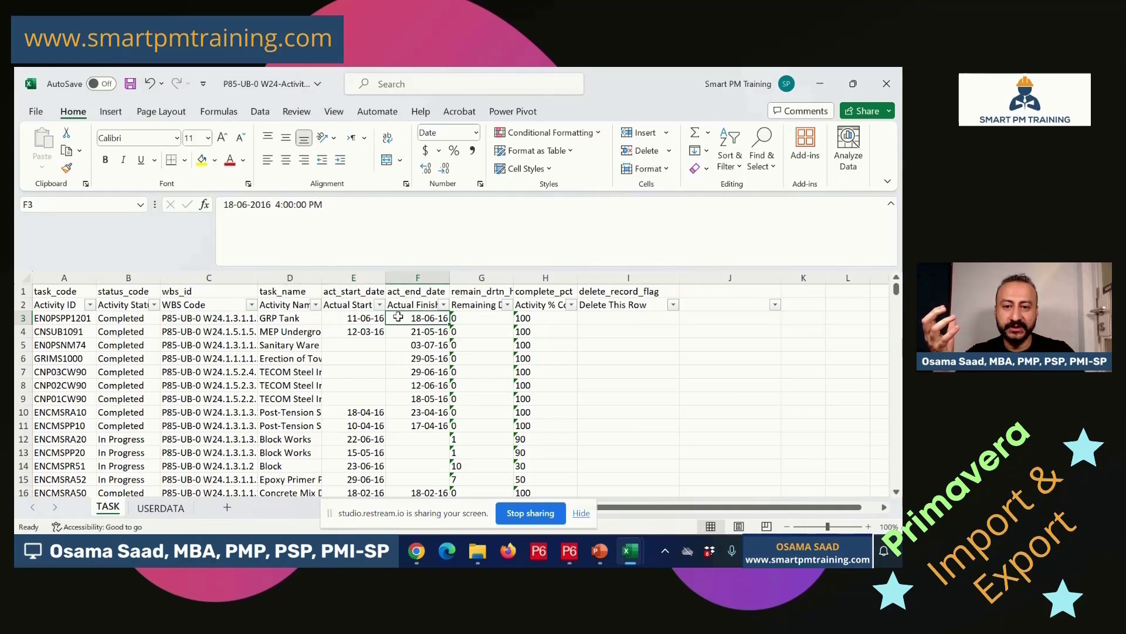
pyautogui.click(369, 319)
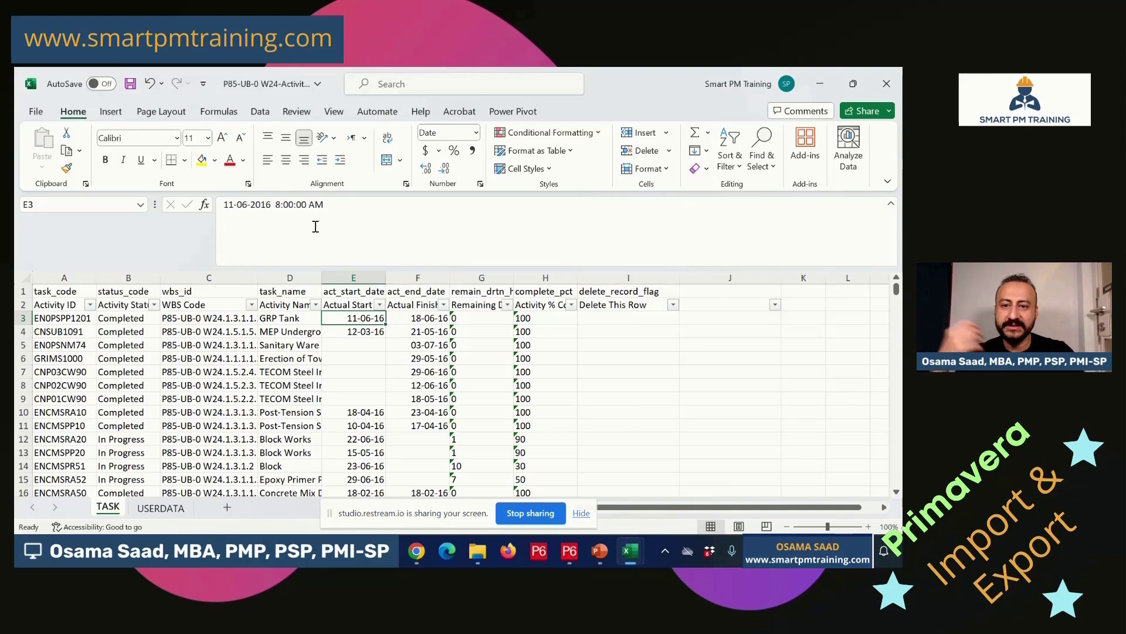
pyautogui.click(416, 320)
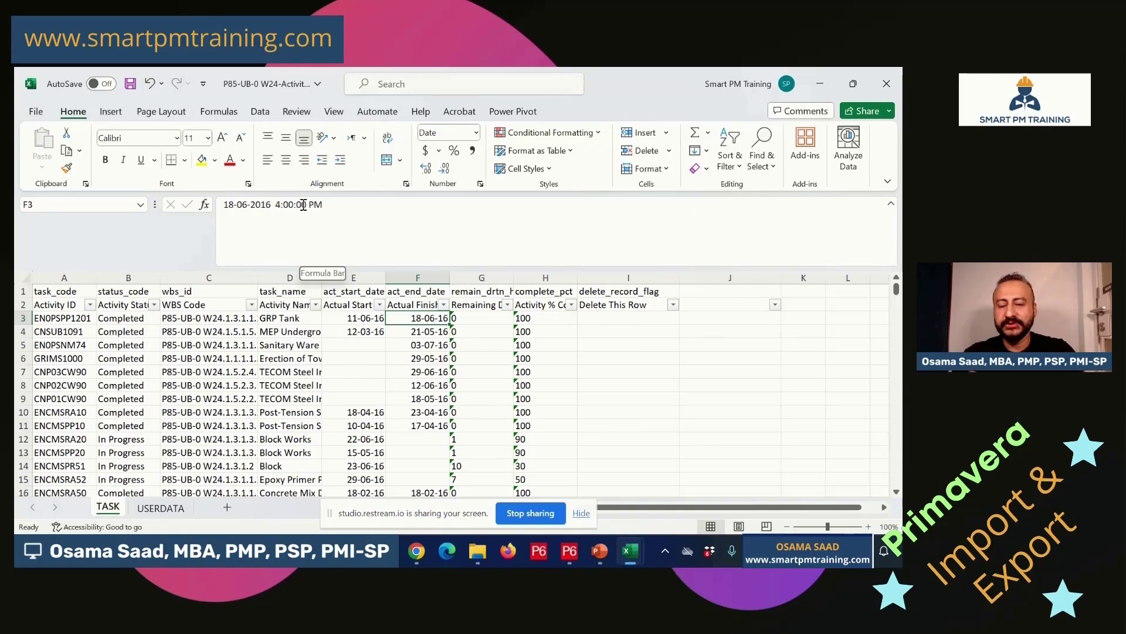
pyautogui.click(365, 320)
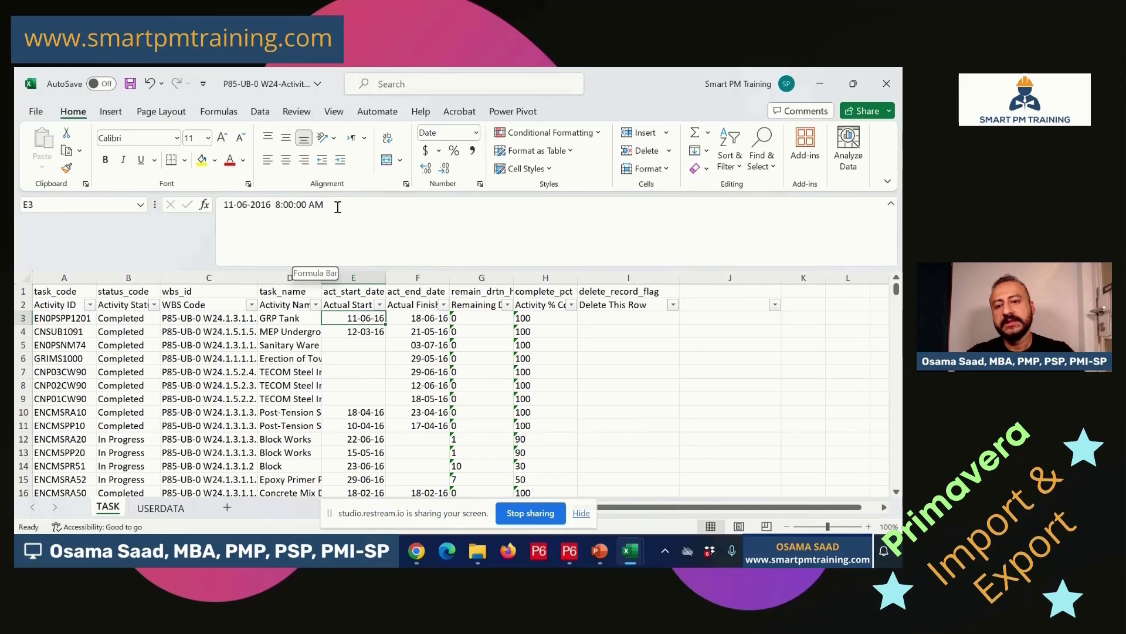
pyautogui.moveTo(347, 208); pyautogui.dragTo(270, 200)
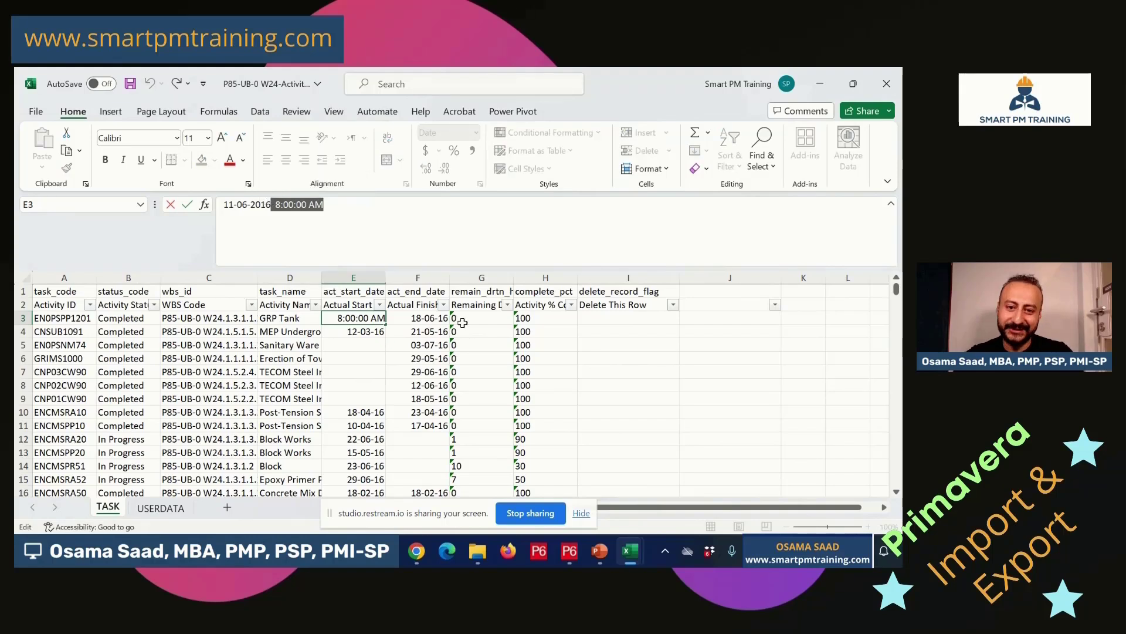
pyautogui.press('Escape')
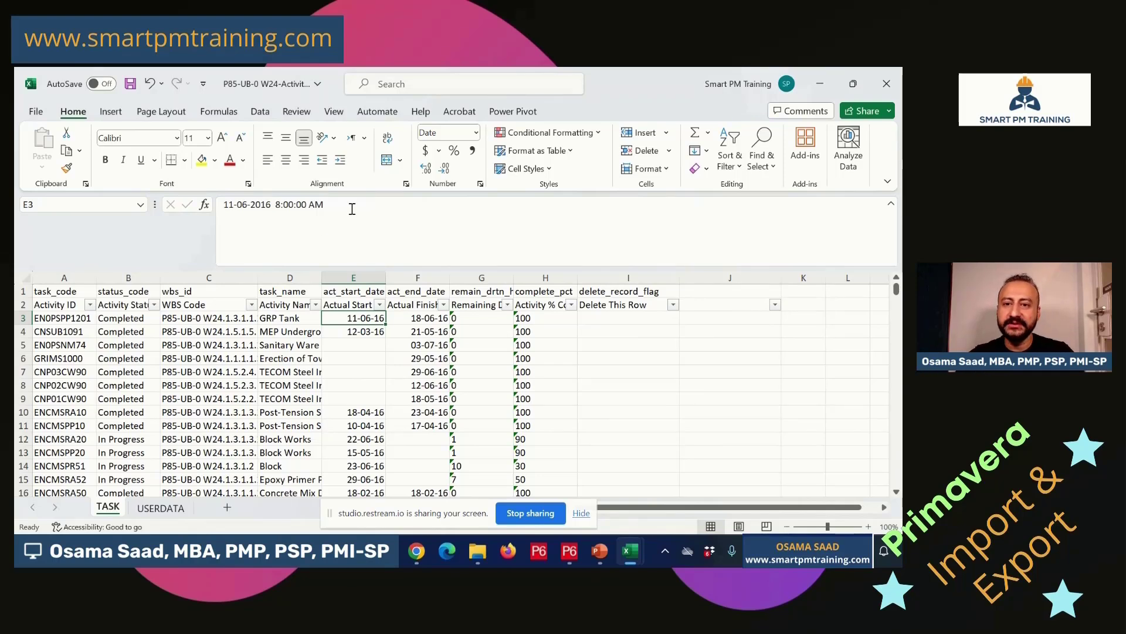
pyautogui.click(304, 204)
pyautogui.moveTo(324, 205); pyautogui.dragTo(274, 200)
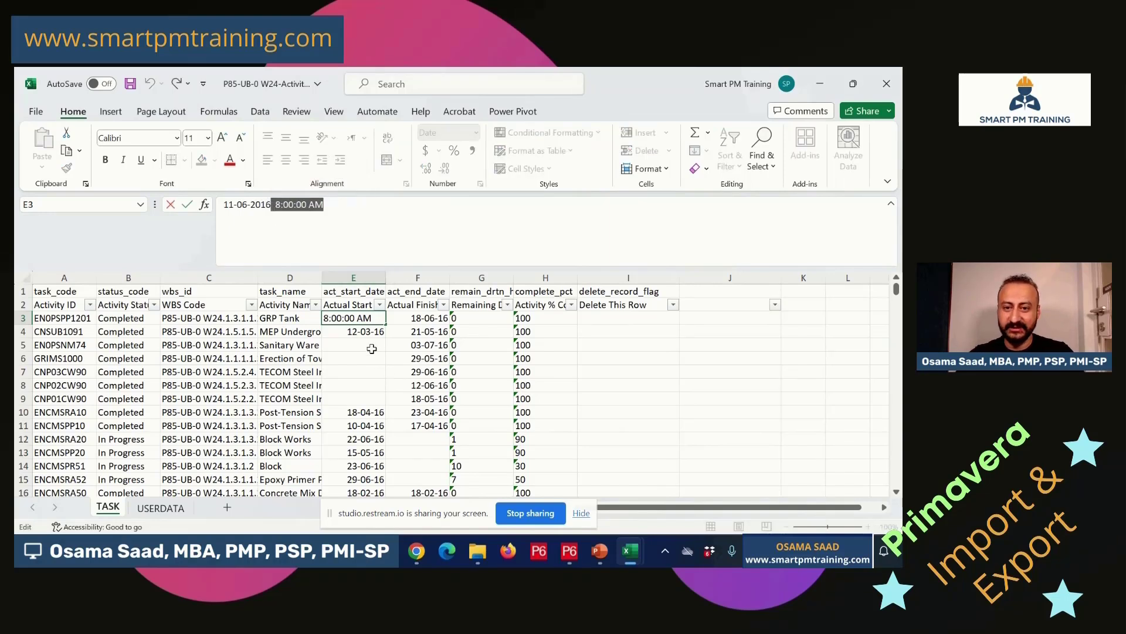
pyautogui.press('Escape')
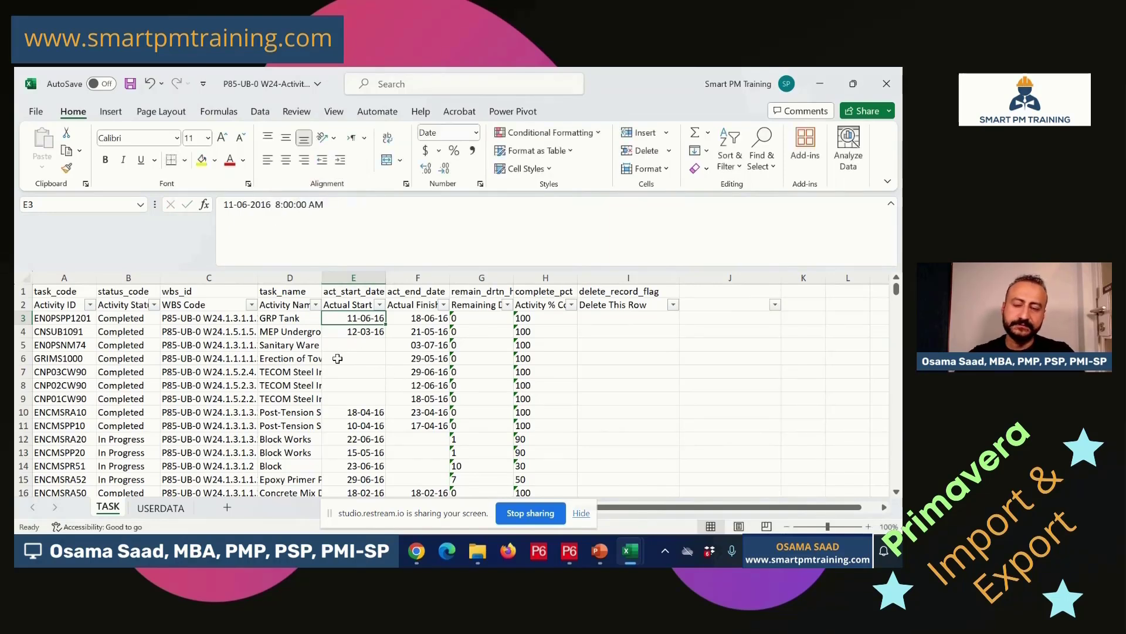
# Insert a blank column between the Actual Start and Actual Finish columns.
pyautogui.click(418, 278)
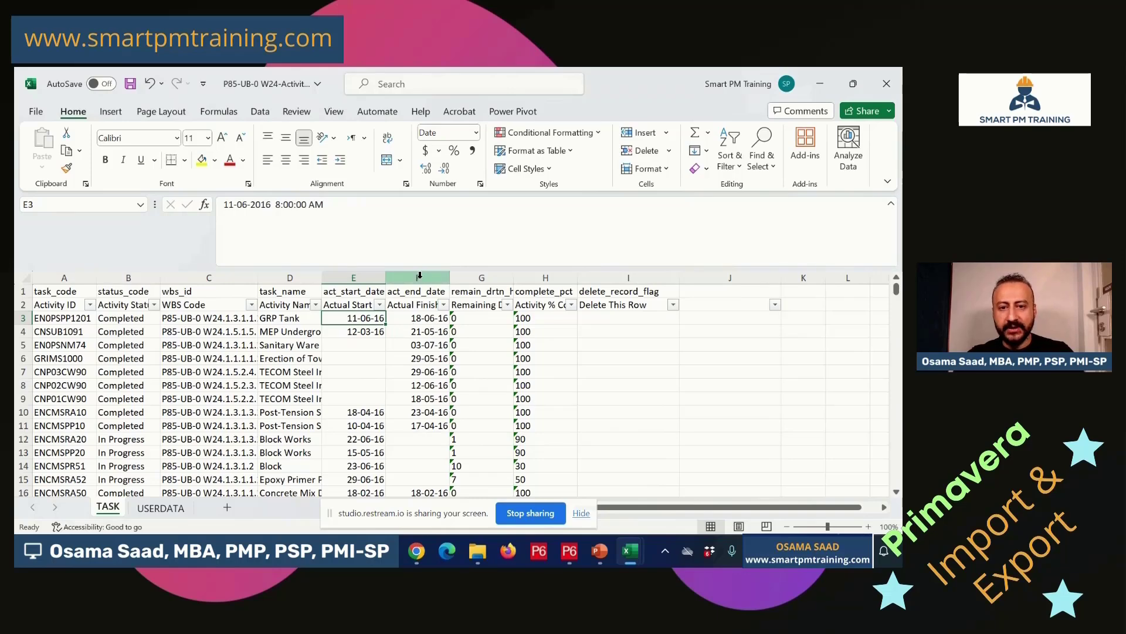
pyautogui.rightClick(417, 278)
pyautogui.click(466, 397)
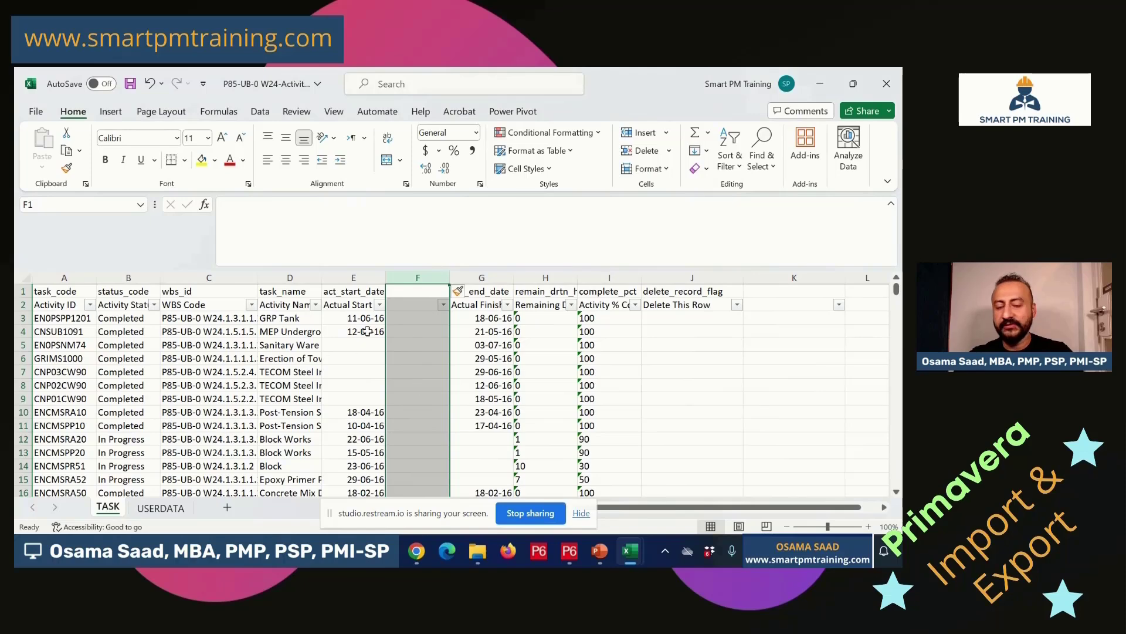
# Insert a blank column between the Actual Finish and Remaining Duration columns.
pyautogui.rightClick(545, 277)
pyautogui.click(589, 398)
pyautogui.click(426, 344)
pyautogui.click(424, 330)
pyautogui.click(423, 320)
pyautogui.click(543, 317)
pyautogui.click(428, 317)
pyautogui.click(376, 318)
pyautogui.press('Right')
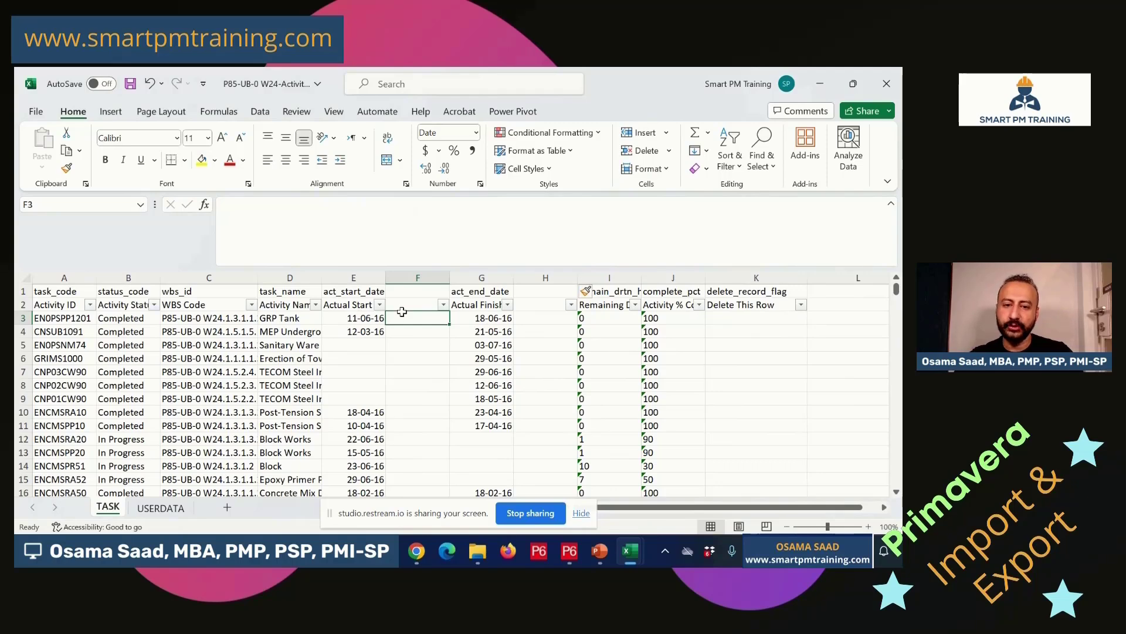
# Start a fixed-width Text to Columns split on Actual Start cells E3:E192, moving the second break line past AM to about position 23.
pyautogui.moveTo(351, 318); pyautogui.dragTo(361, 464)
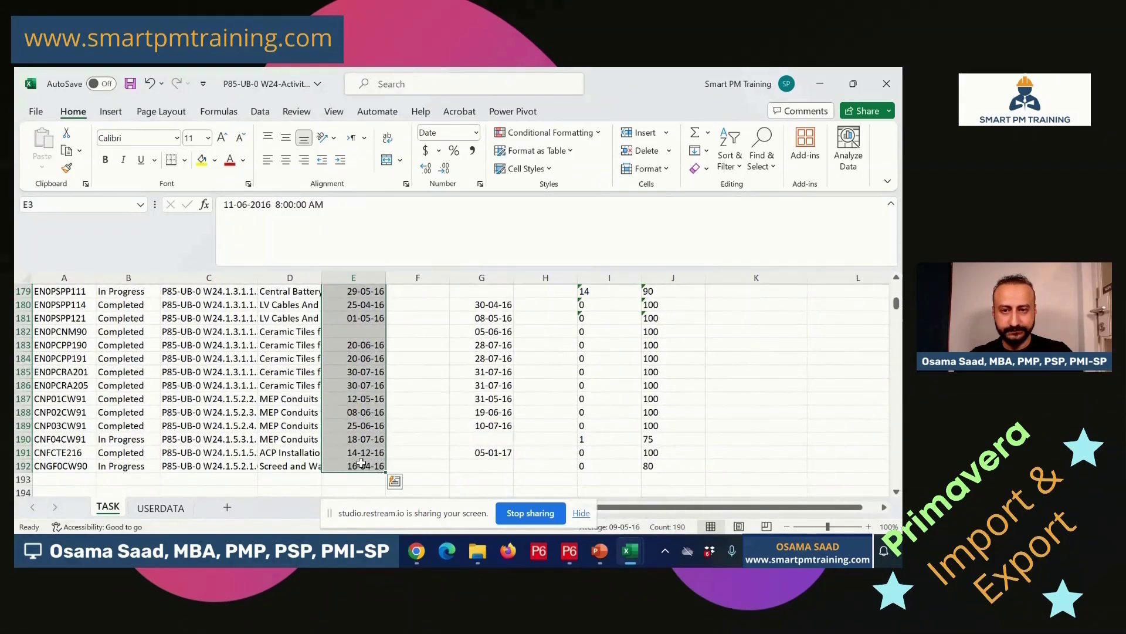
pyautogui.click(261, 112)
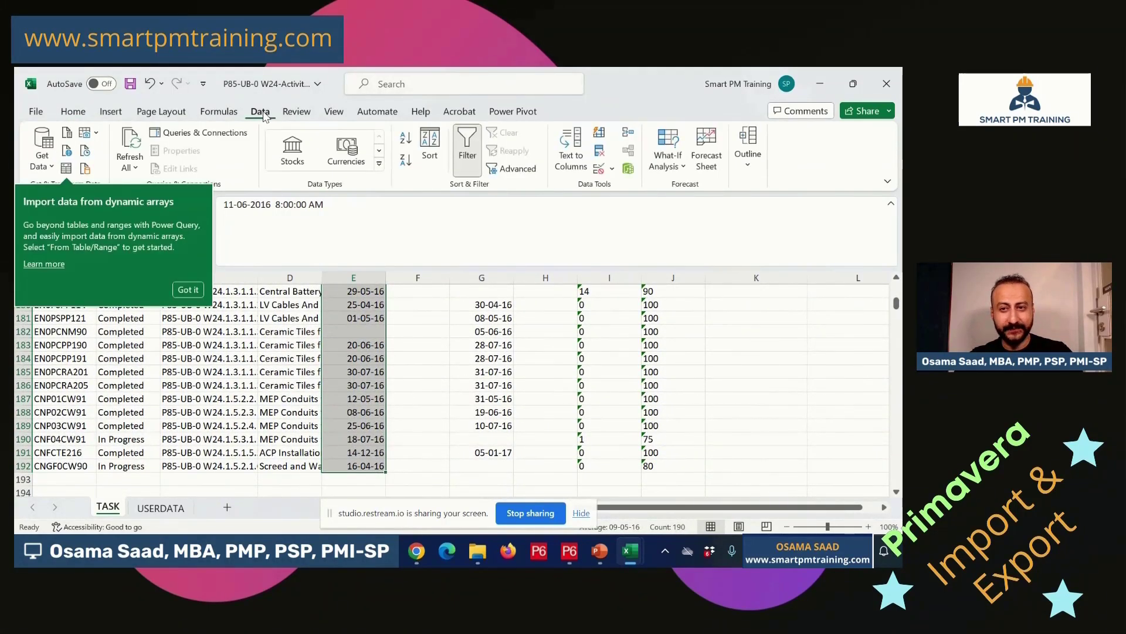
pyautogui.click(573, 158)
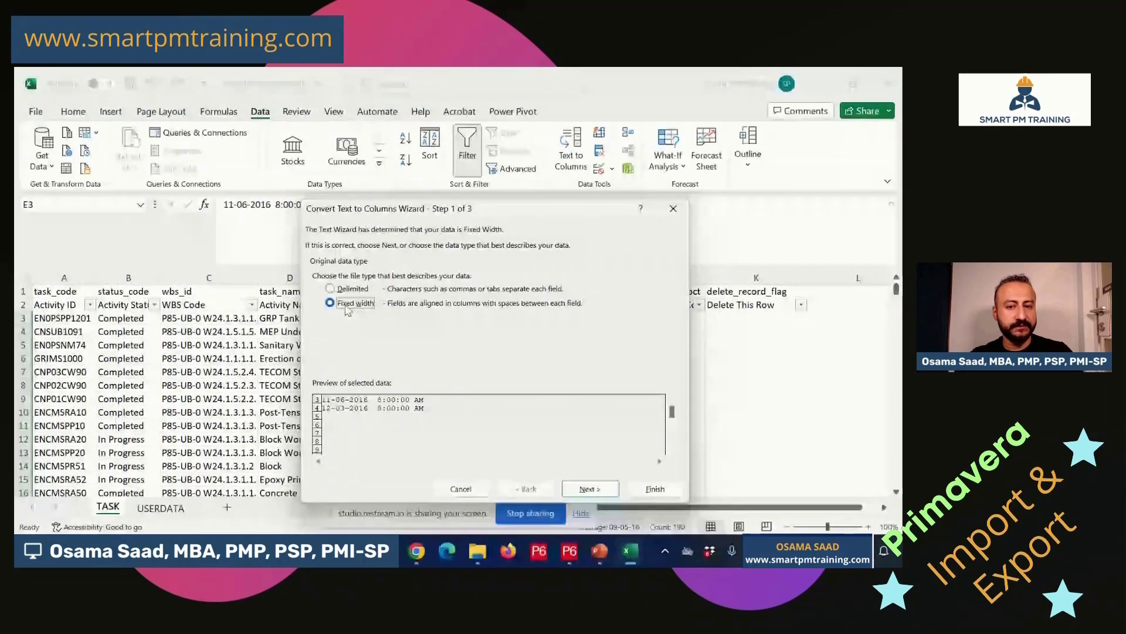
pyautogui.click(590, 489)
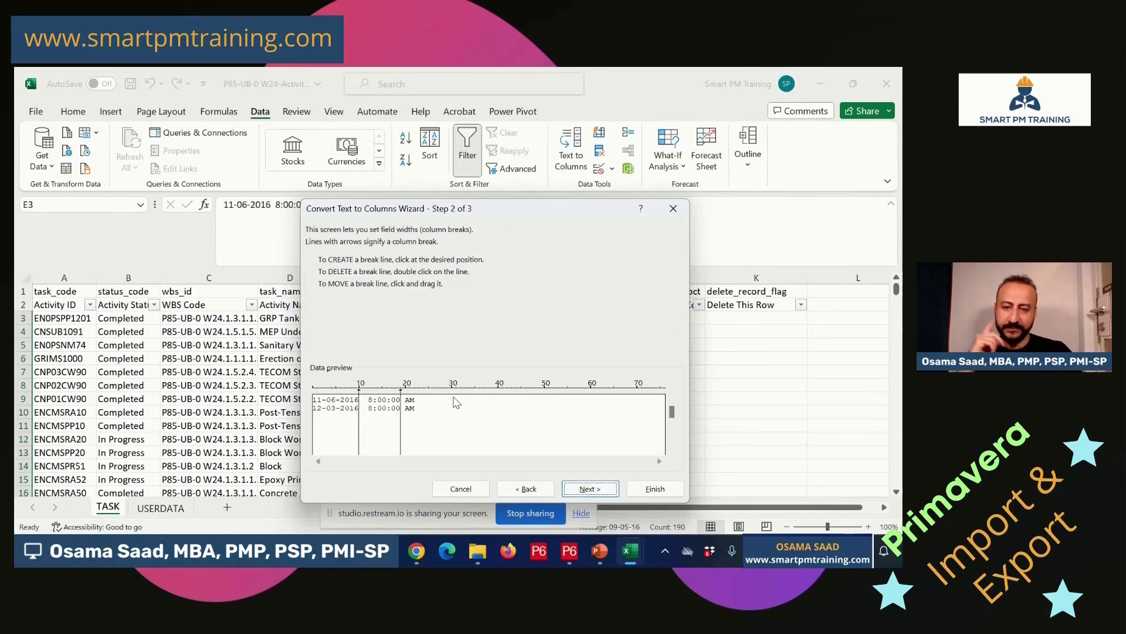
pyautogui.moveTo(672, 413)
pyautogui.mouseDown()
pyautogui.moveTo(671, 433)
pyautogui.moveTo(677, 394)
pyautogui.mouseUp()
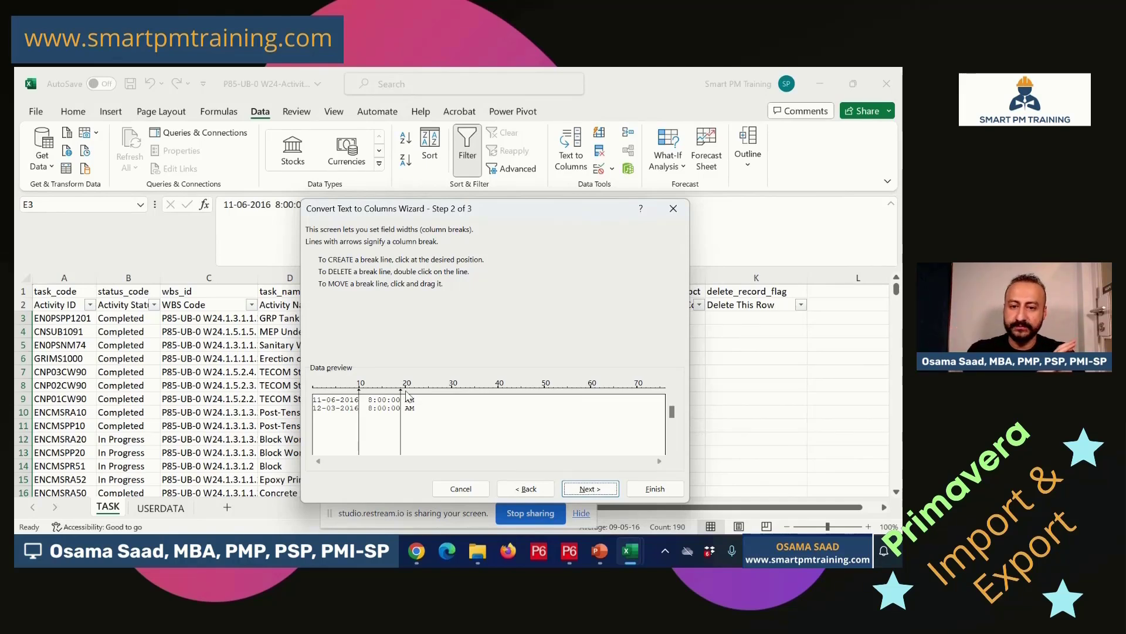
pyautogui.moveTo(402, 392)
pyautogui.mouseDown()
pyautogui.moveTo(422, 399)
pyautogui.moveTo(405, 397)
pyautogui.mouseUp()
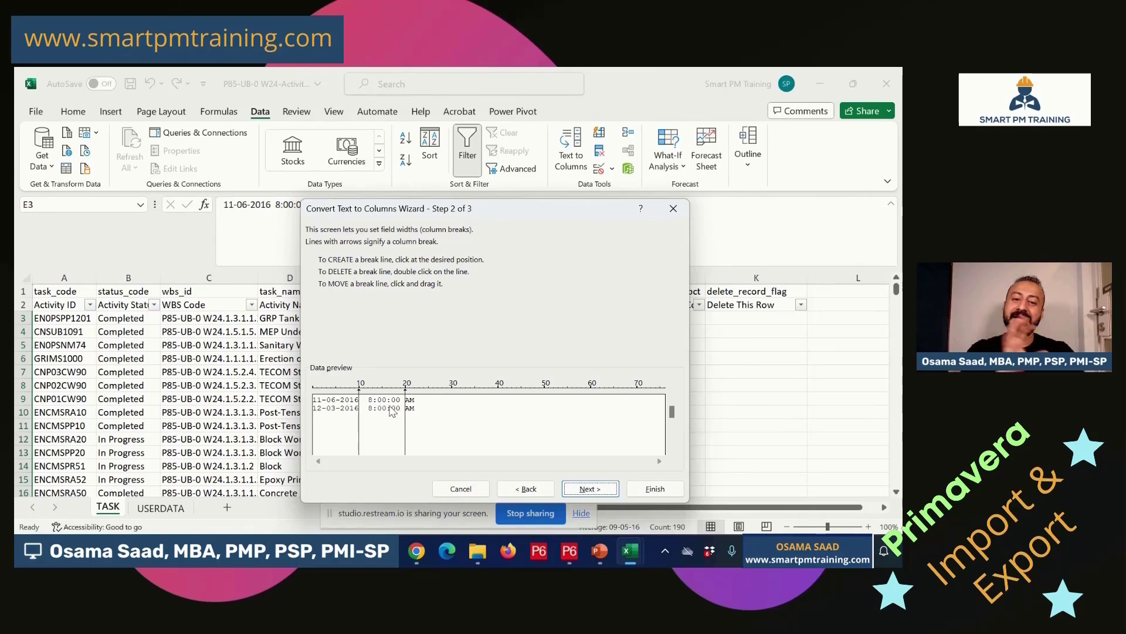
pyautogui.moveTo(405, 403); pyautogui.dragTo(420, 403)
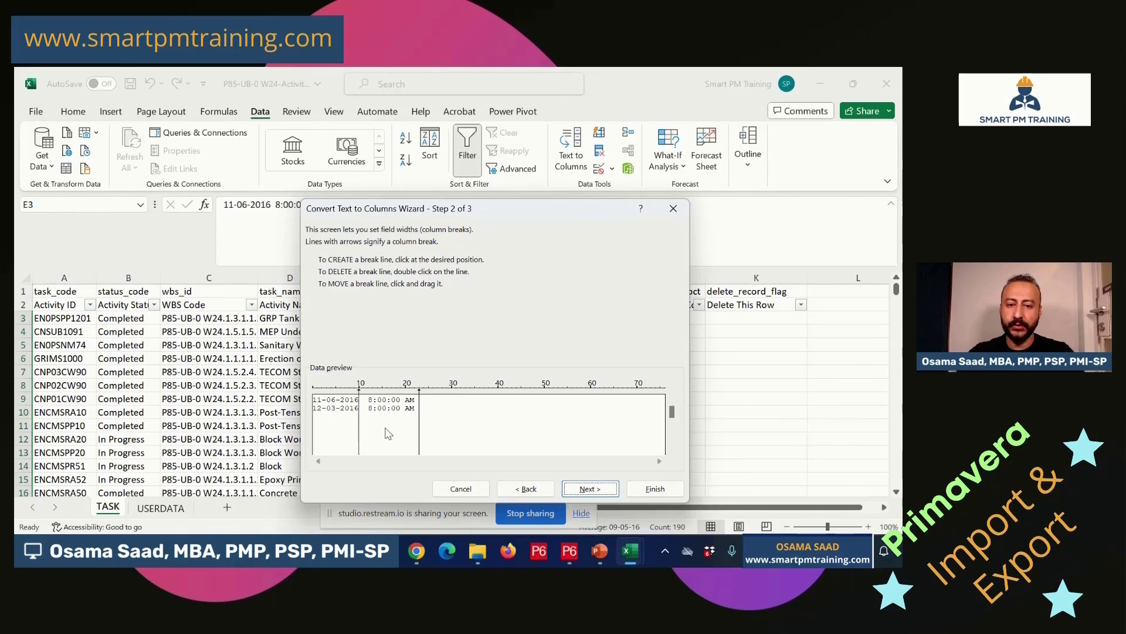
# Set the first split field's data format to Date DMY, leave the time field as General, and finish the conversion at $E$3.
pyautogui.click(584, 490)
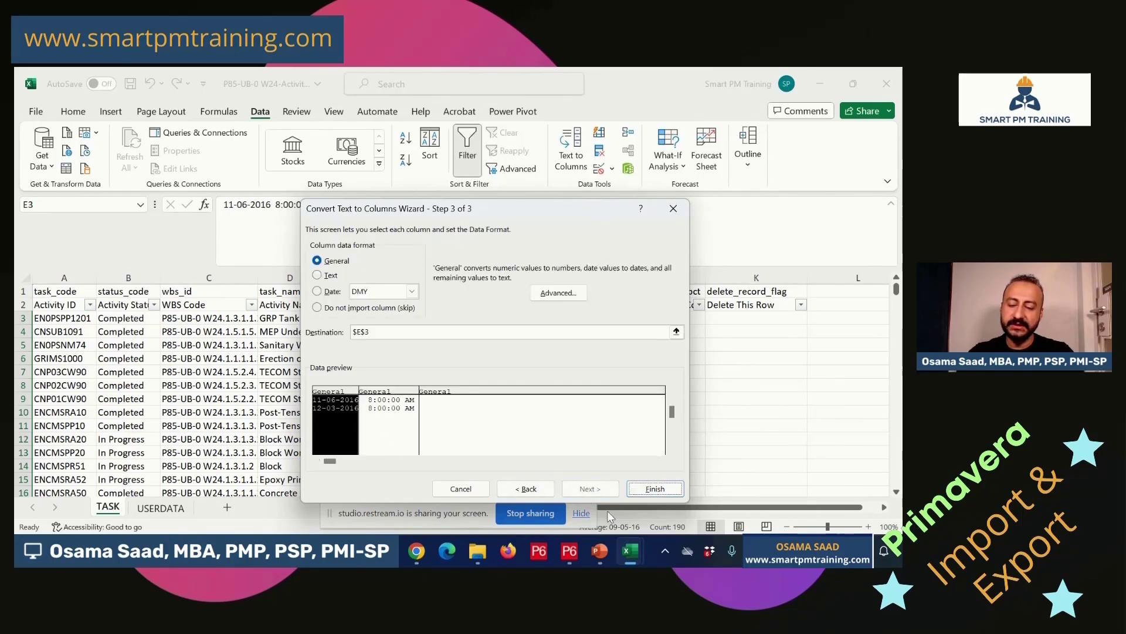
pyautogui.click(332, 291)
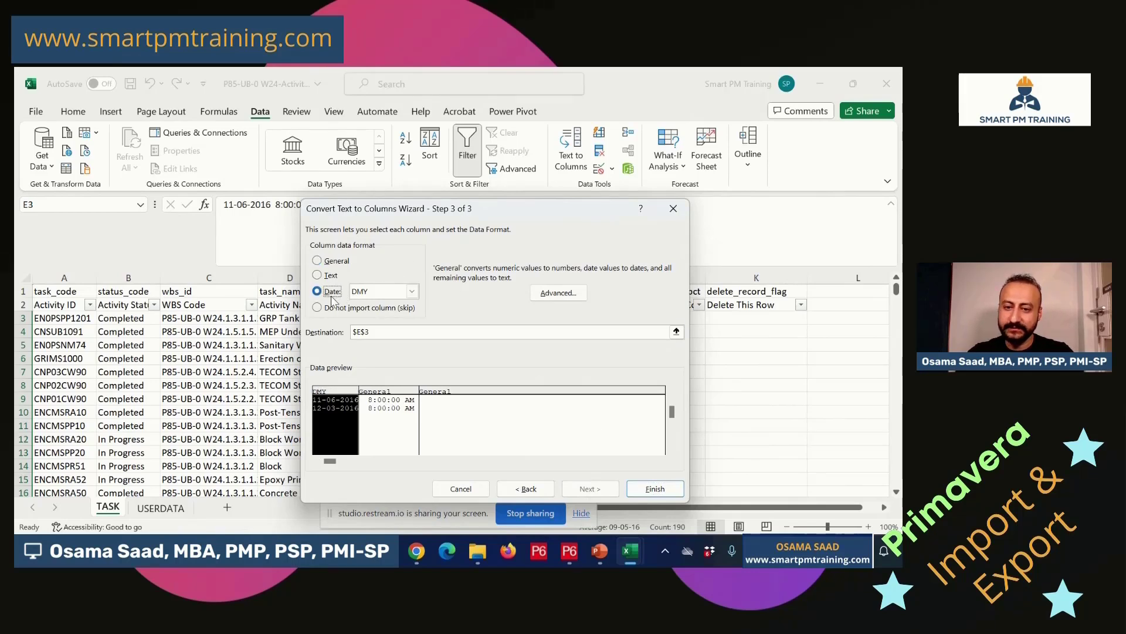
pyautogui.click(385, 393)
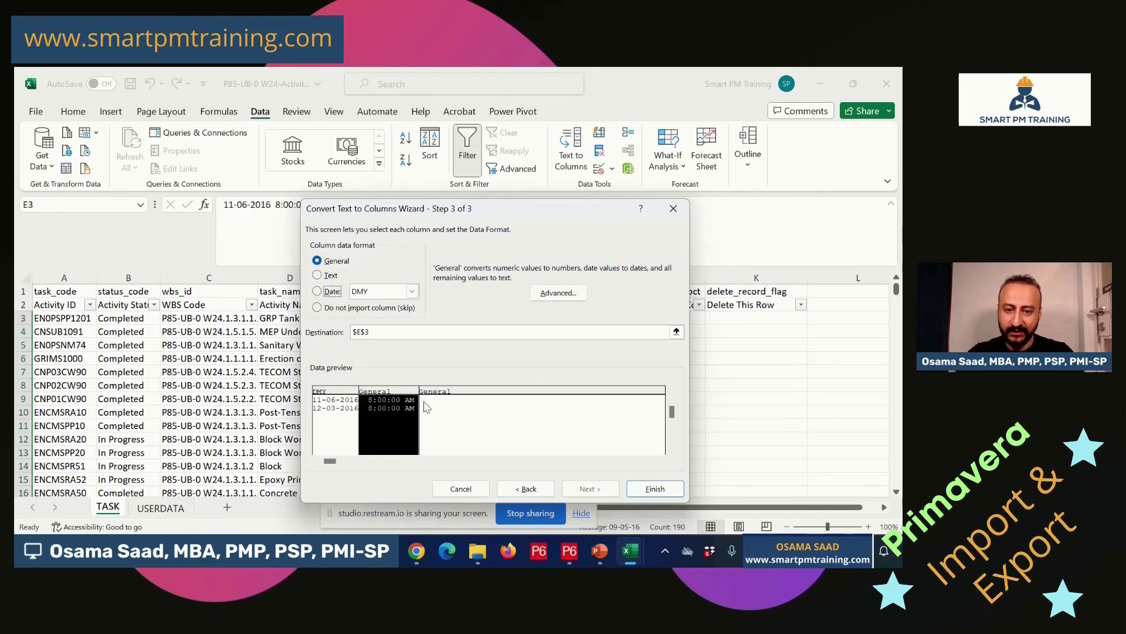
pyautogui.click(454, 391)
pyautogui.click(347, 392)
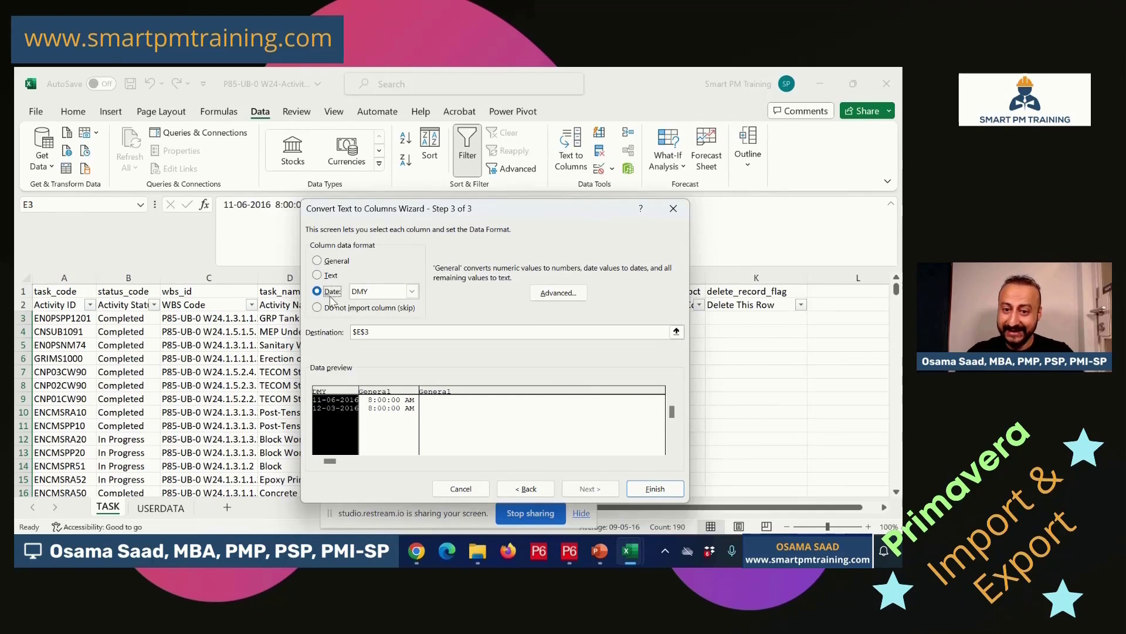
pyautogui.click(409, 400)
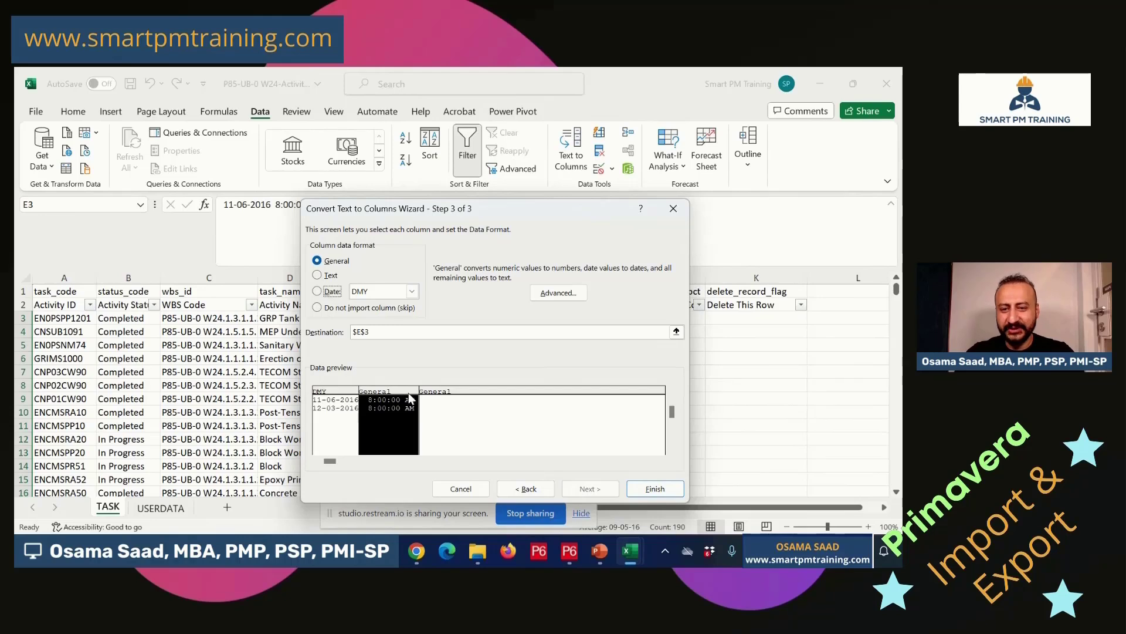
pyautogui.click(339, 395)
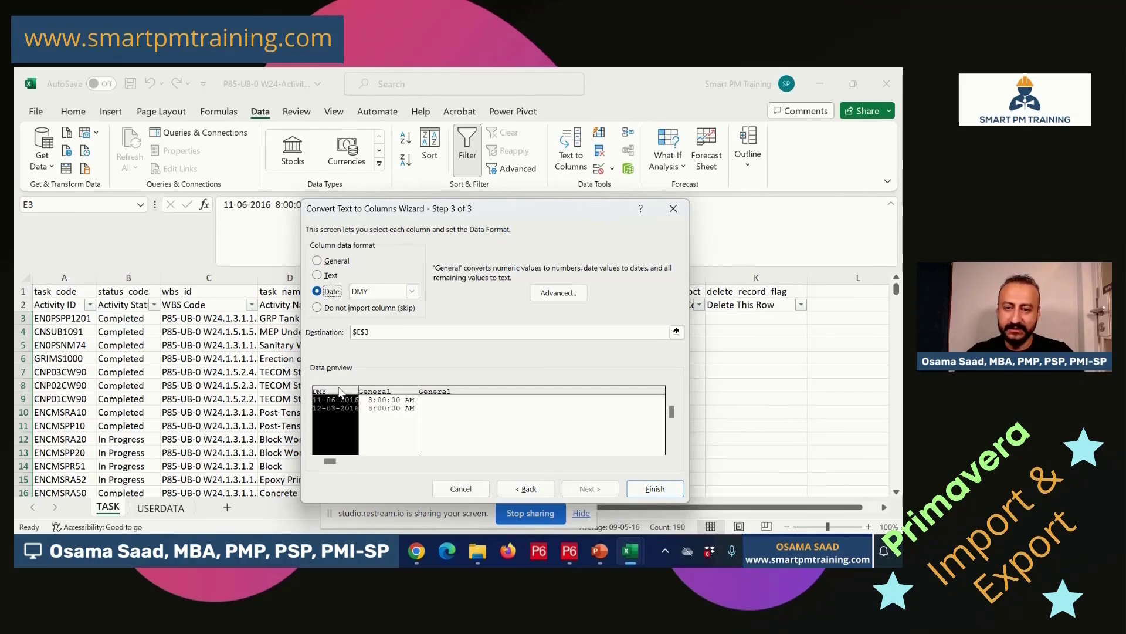
pyautogui.click(651, 489)
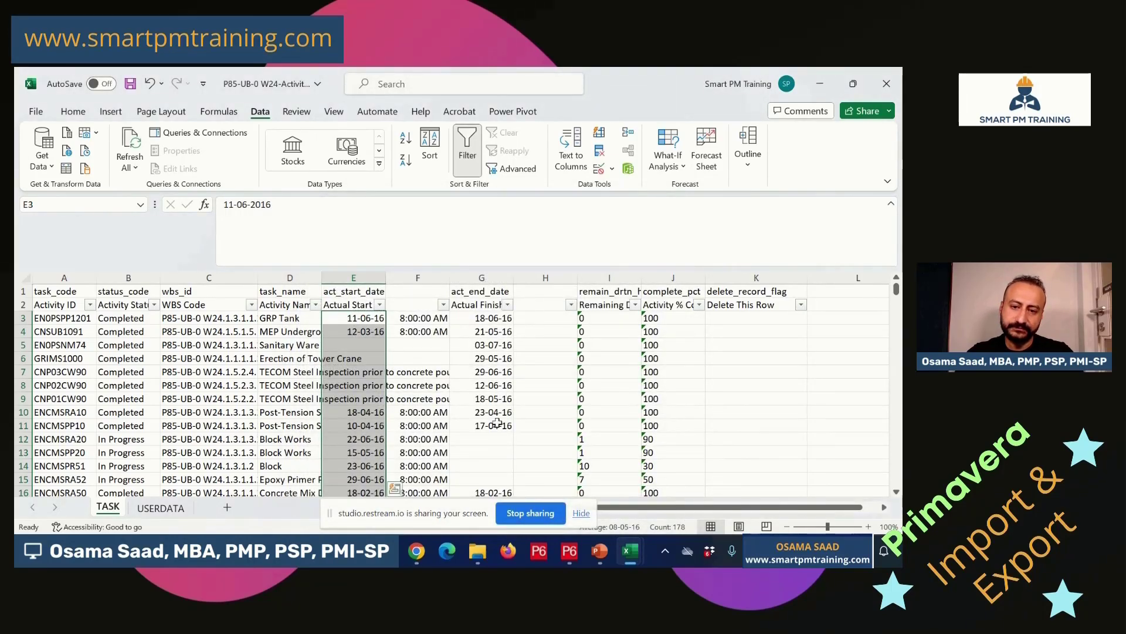
# Check the converted Actual Start dates and delete column F, which holds the split-off start times.
pyautogui.click(364, 318)
pyautogui.click(363, 331)
pyautogui.click(356, 413)
pyautogui.click(357, 426)
pyautogui.click(364, 452)
pyautogui.click(363, 438)
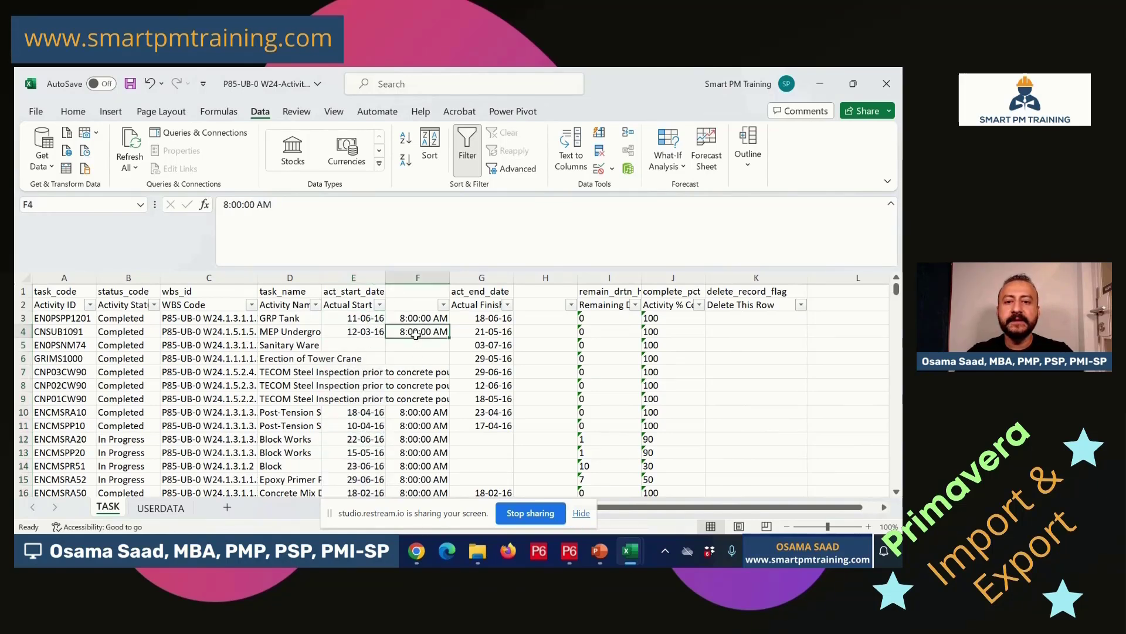
pyautogui.click(417, 277)
pyautogui.rightClick(431, 351)
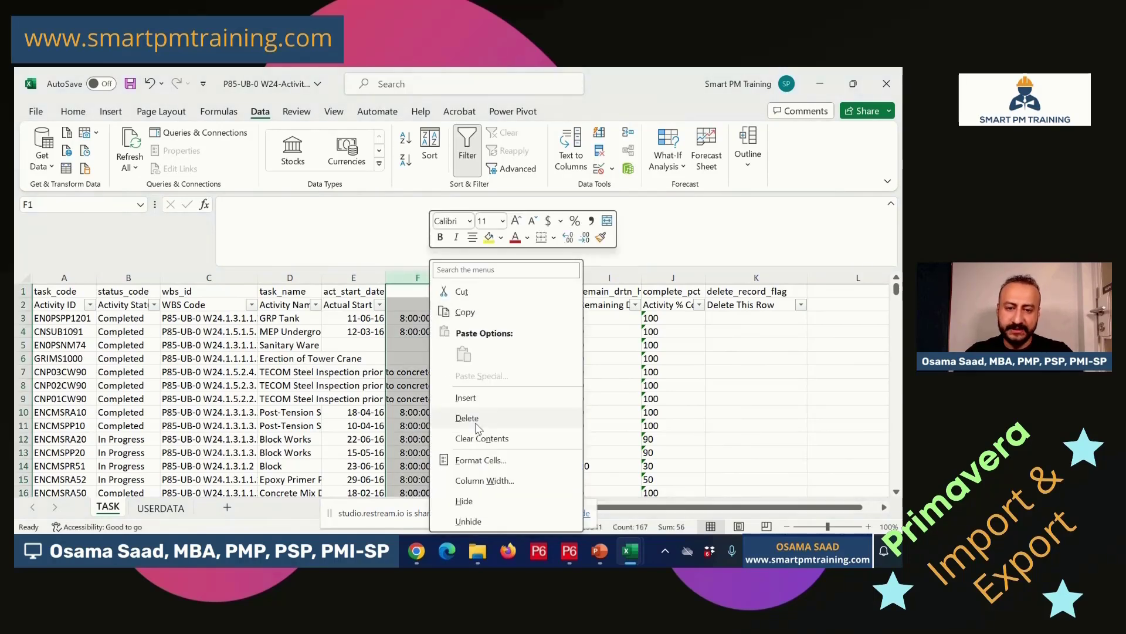
pyautogui.click(467, 418)
# Start a fixed-width Text to Columns split on Actual Finish cells F3:F192, moving the second break line past PM to about position 23.
pyautogui.click(420, 319)
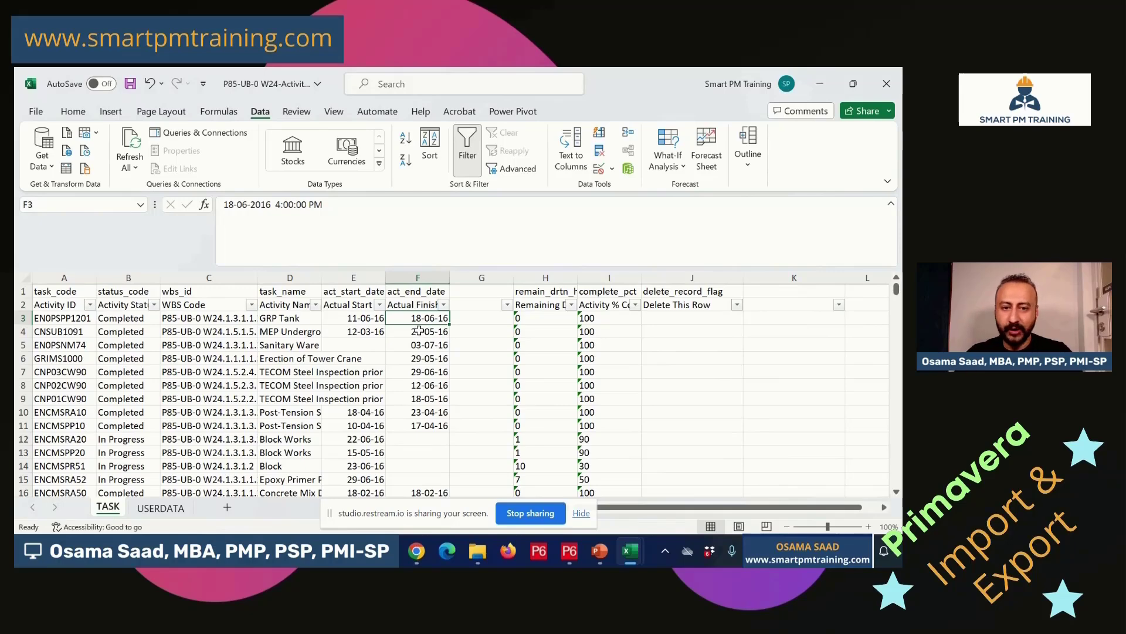
pyautogui.moveTo(418, 324); pyautogui.dragTo(447, 471)
pyautogui.moveTo(420, 552); pyautogui.dragTo(431, 466)
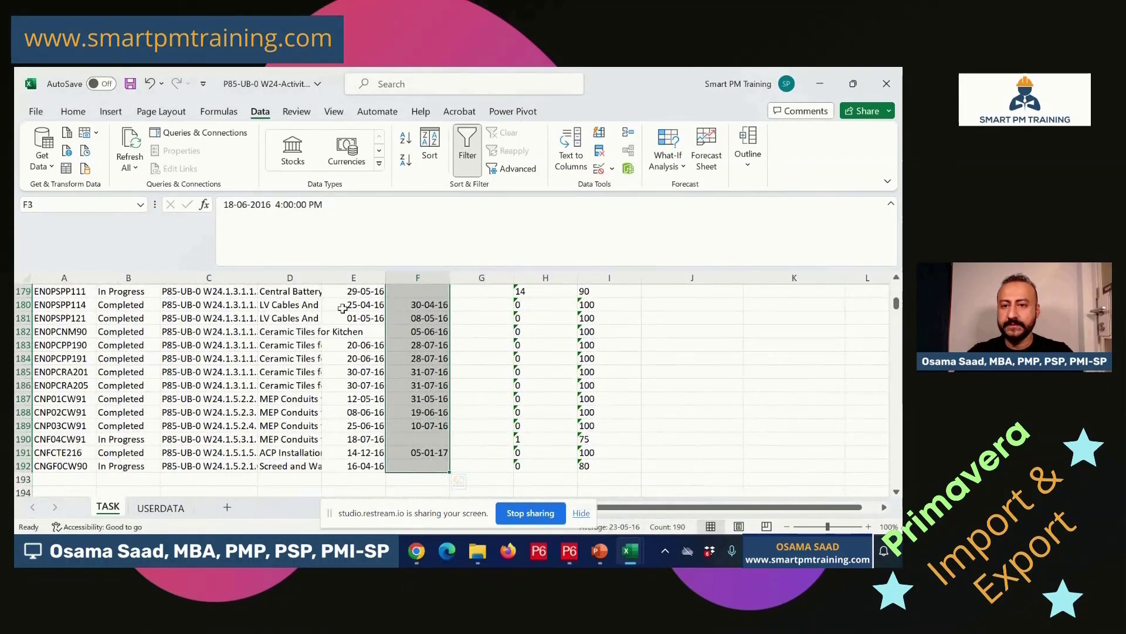
pyautogui.click(571, 150)
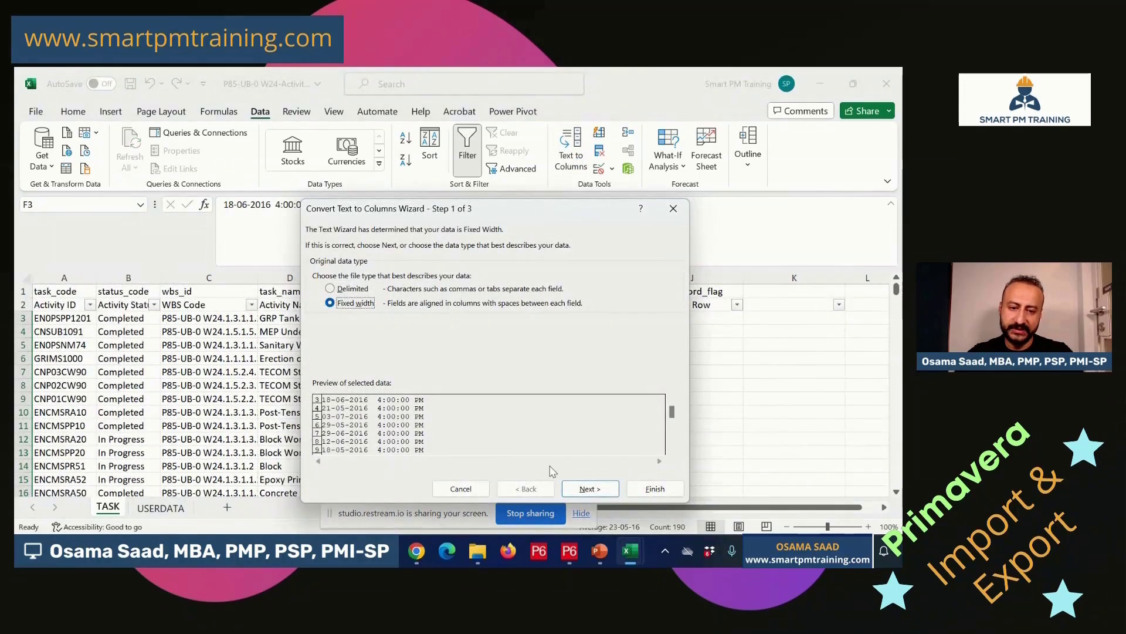
pyautogui.click(588, 489)
pyautogui.moveTo(403, 395); pyautogui.dragTo(419, 392)
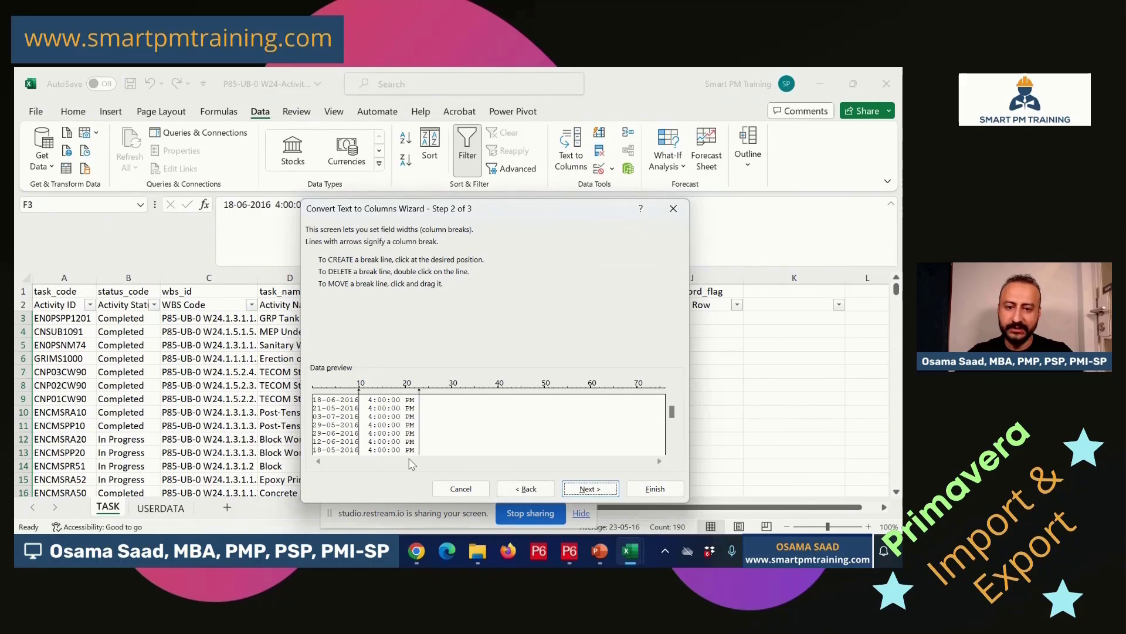
# Finish the Actual Finish split with the first field as Date DMY, and delete column G with the split-off finish times.
pyautogui.click(588, 489)
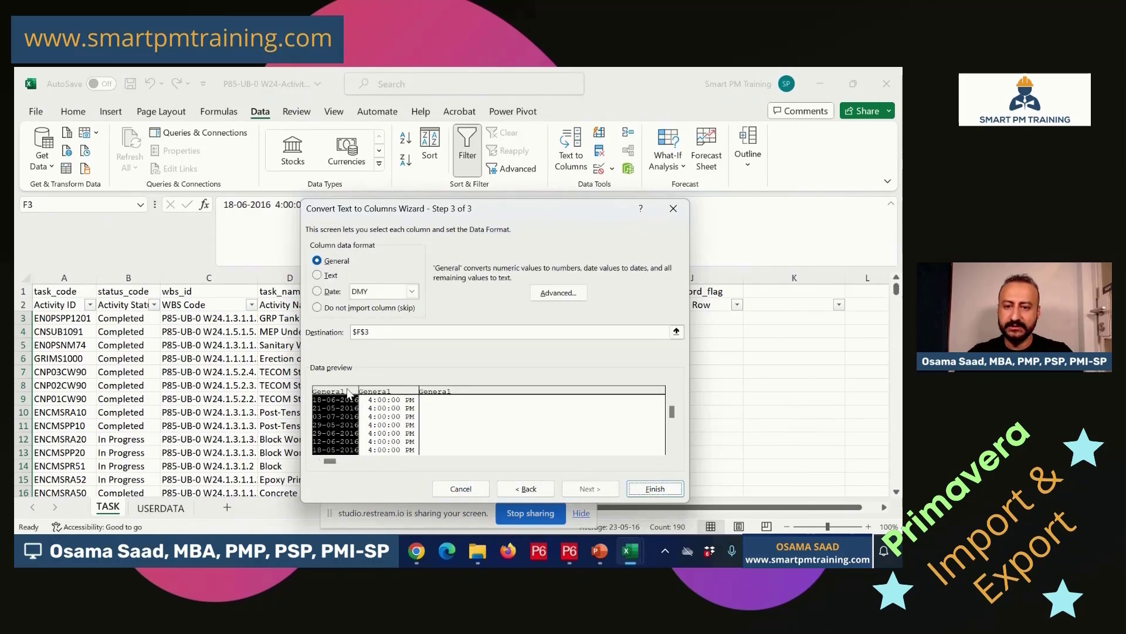
pyautogui.click(333, 293)
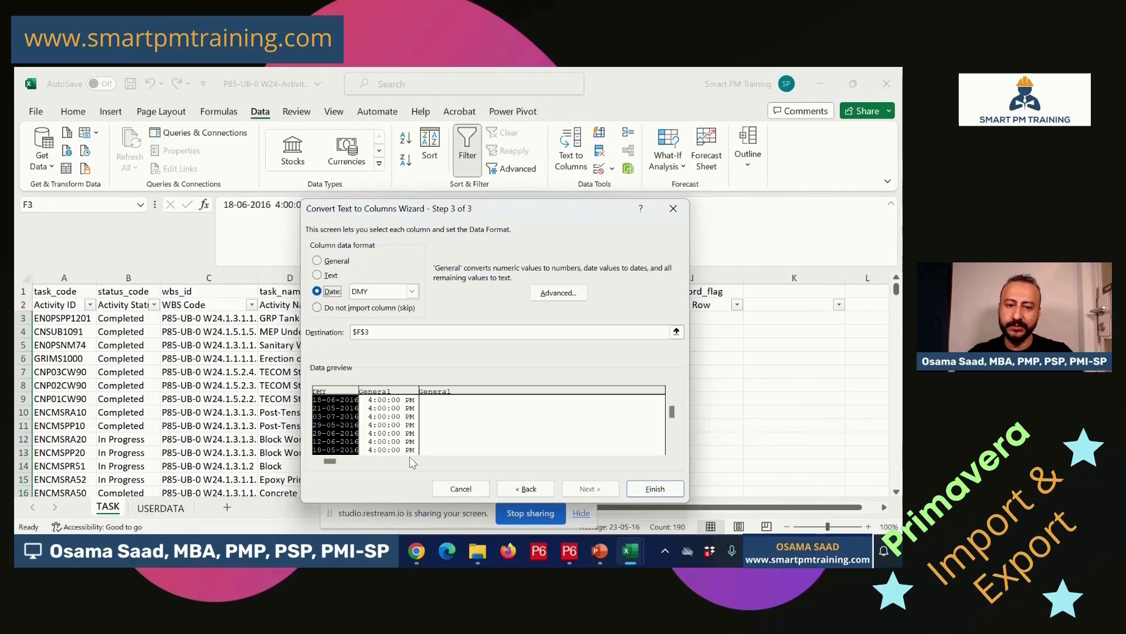
pyautogui.click(654, 489)
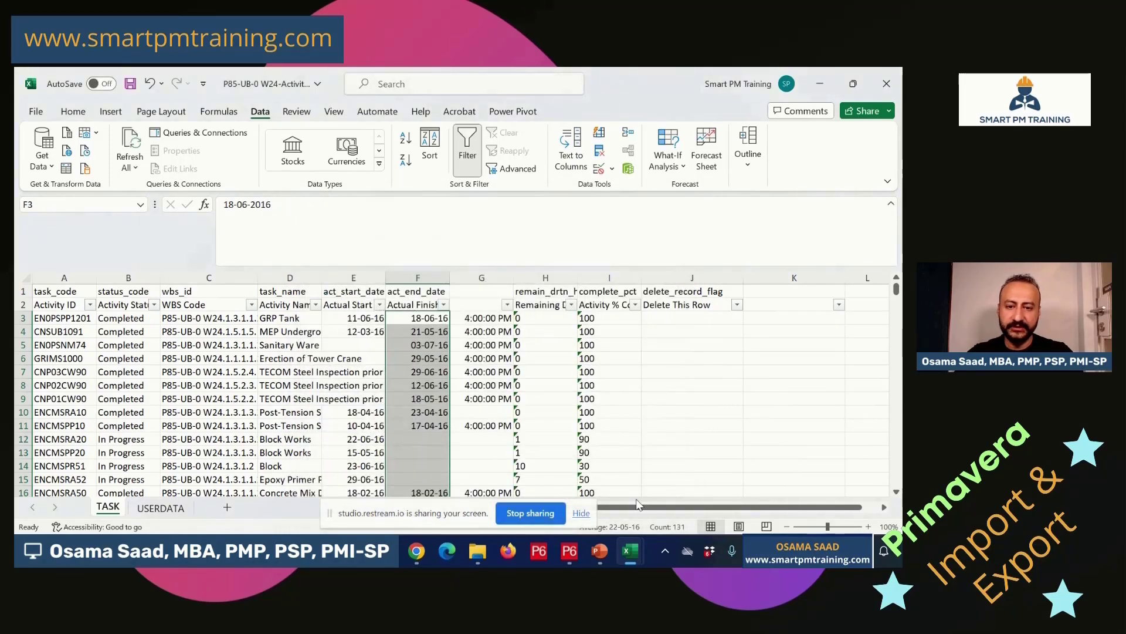
pyautogui.rightClick(482, 276)
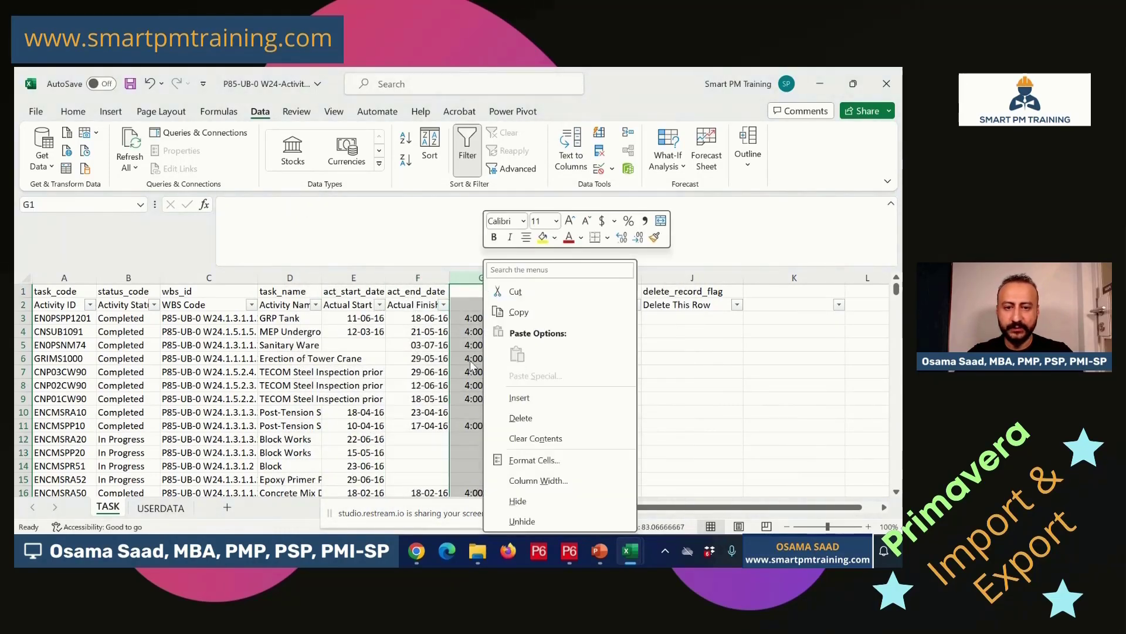
pyautogui.click(505, 418)
# Select all actual start and finish dates, E3:F192, and check the date format used in the Primavera P6 activity table.
pyautogui.moveTo(357, 318); pyautogui.dragTo(412, 466)
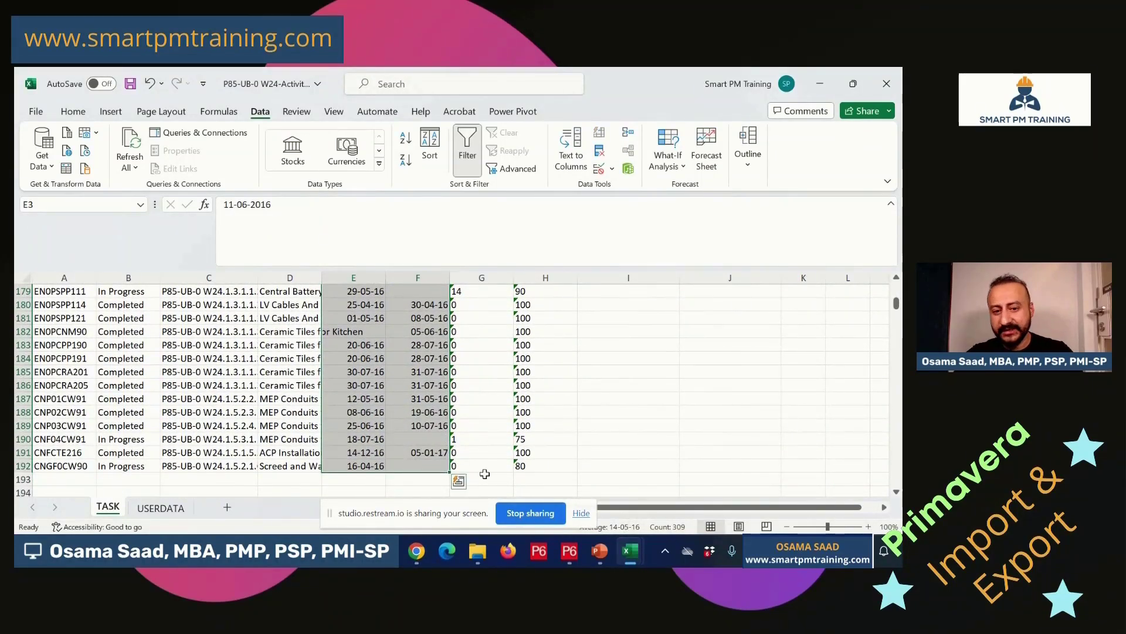
pyautogui.click(569, 550)
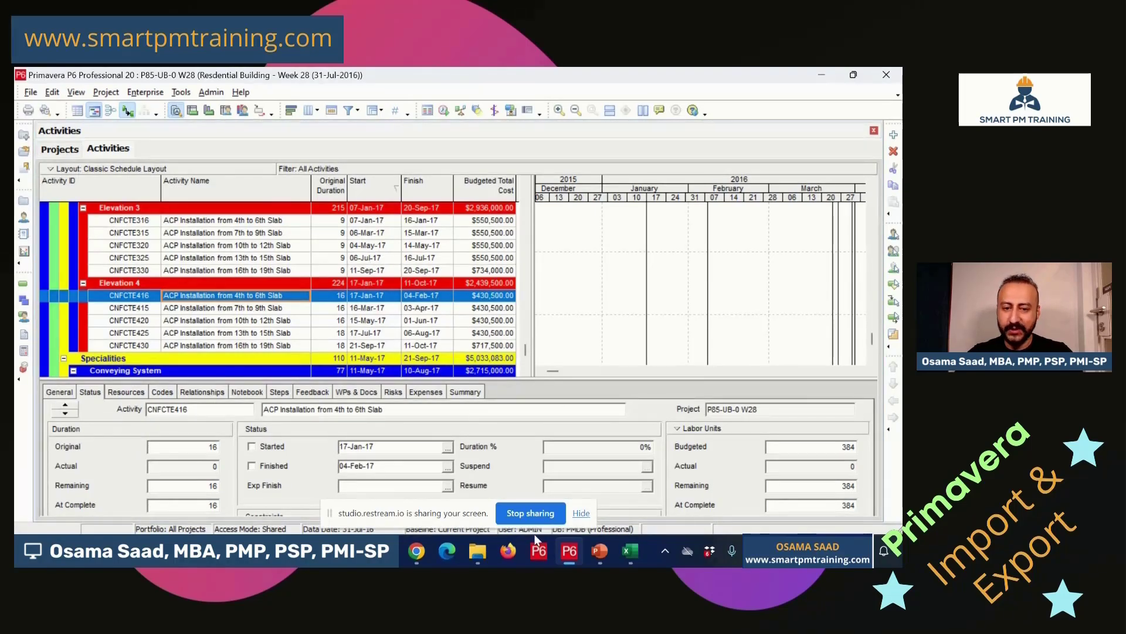
pyautogui.click(569, 562)
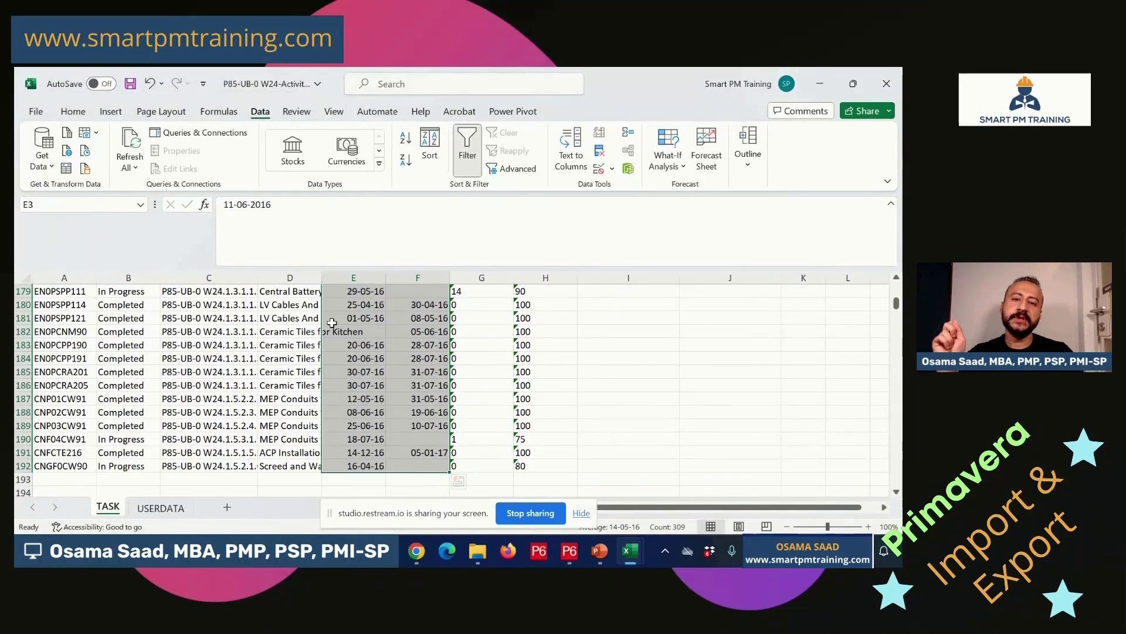
pyautogui.scroll(13, 379, 363)
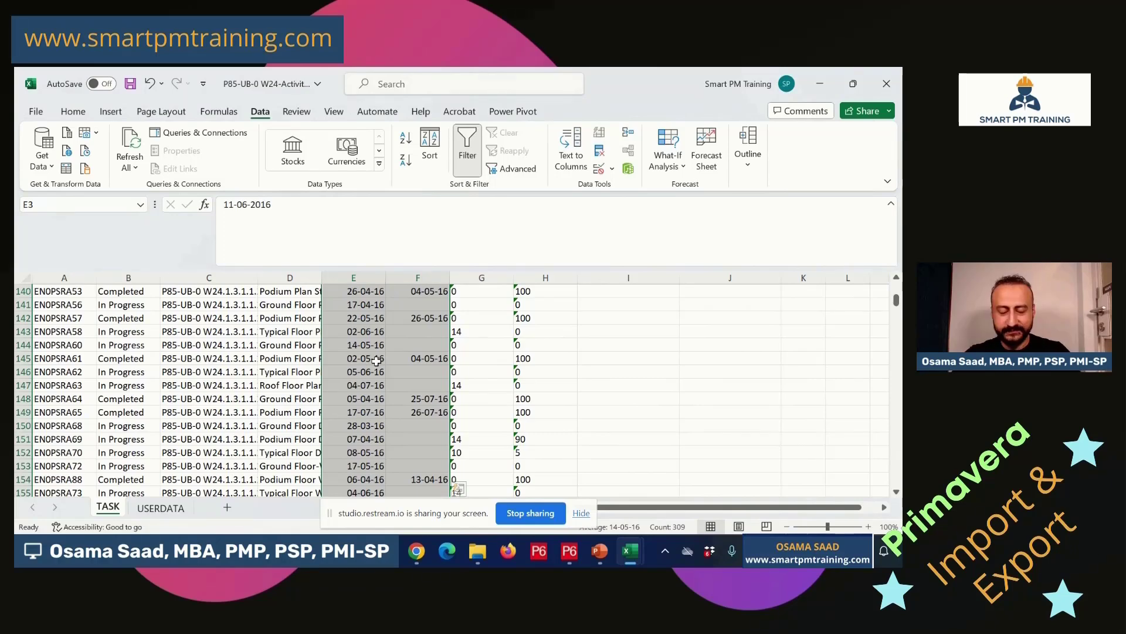
pyautogui.scroll(14, 376, 360)
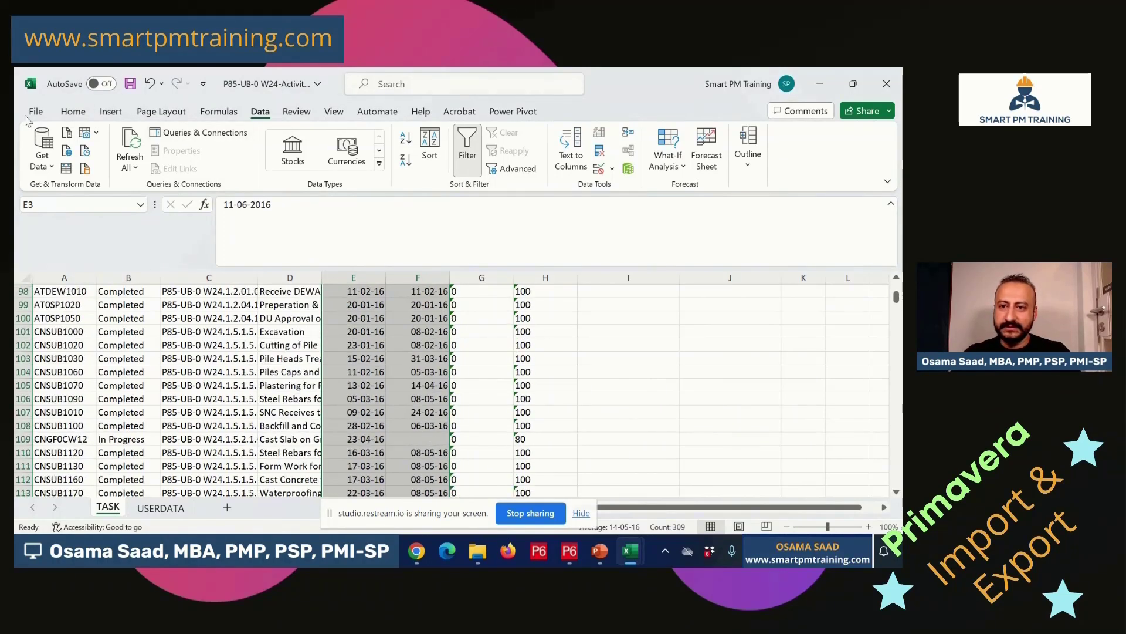
# Apply the custom number format dd-mmm-yy to the selected actual start and finish dates.
pyautogui.click(72, 112)
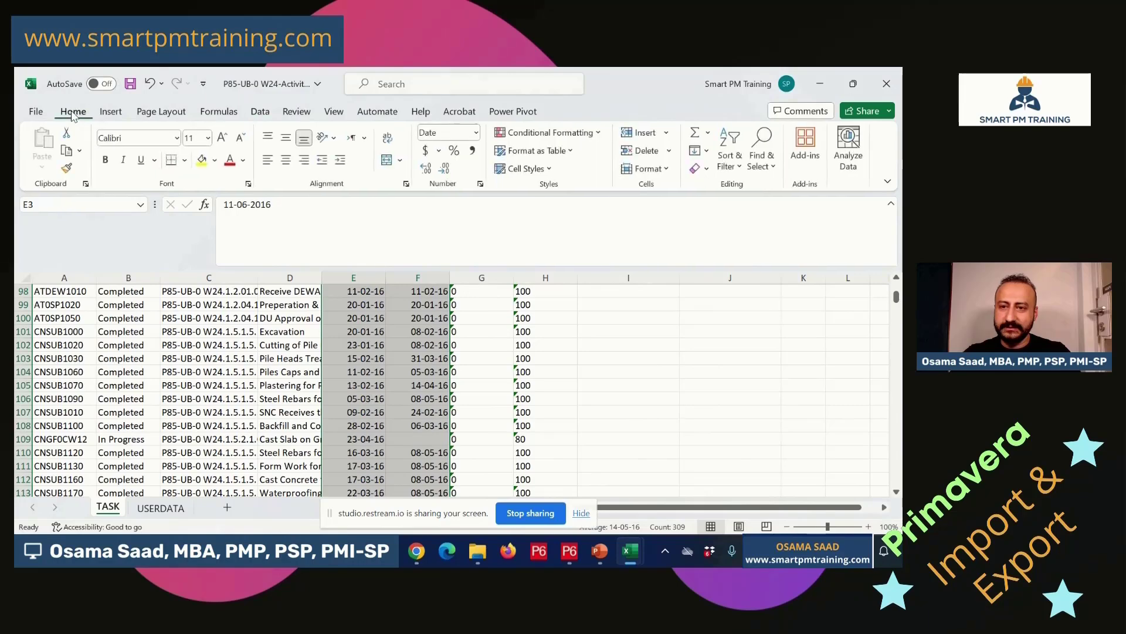
pyautogui.click(249, 185)
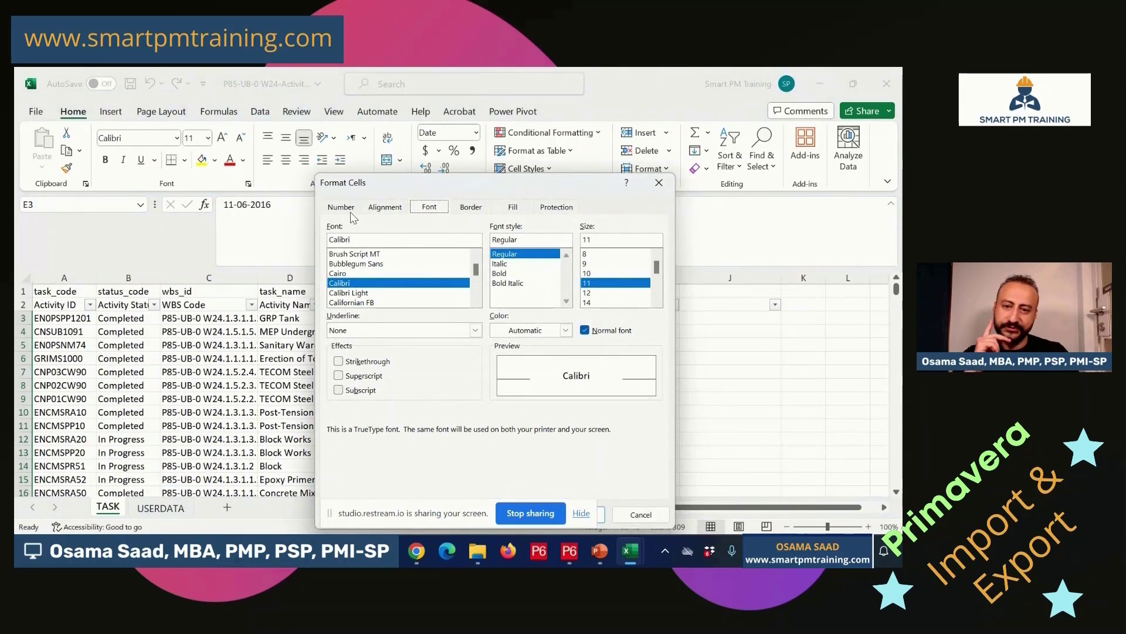
pyautogui.click(346, 208)
pyautogui.click(360, 346)
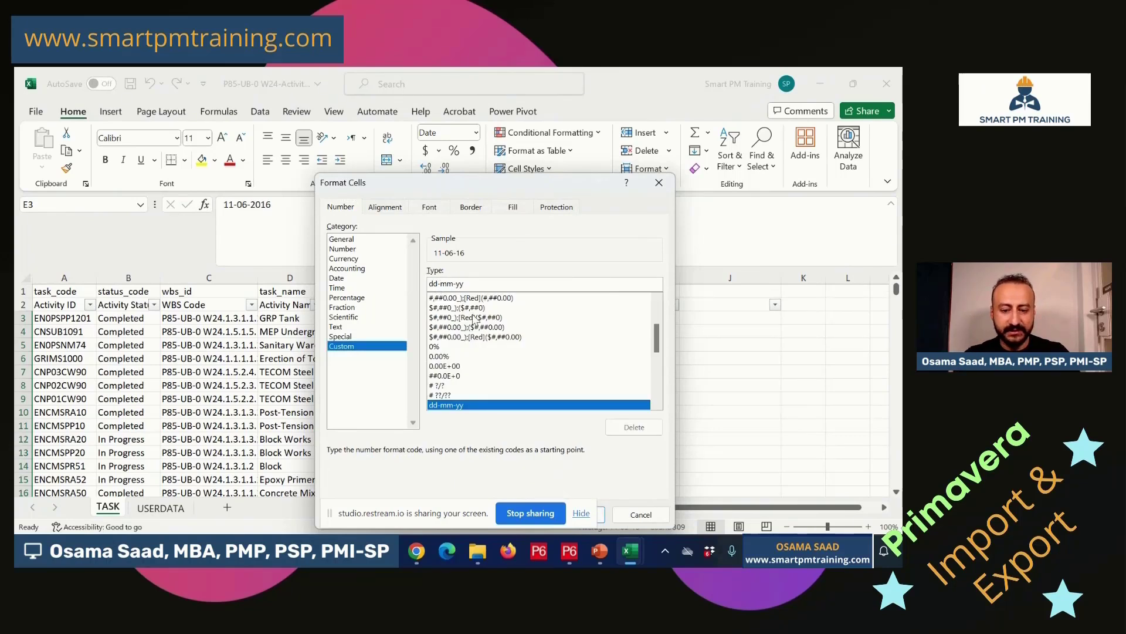
pyautogui.write('m')
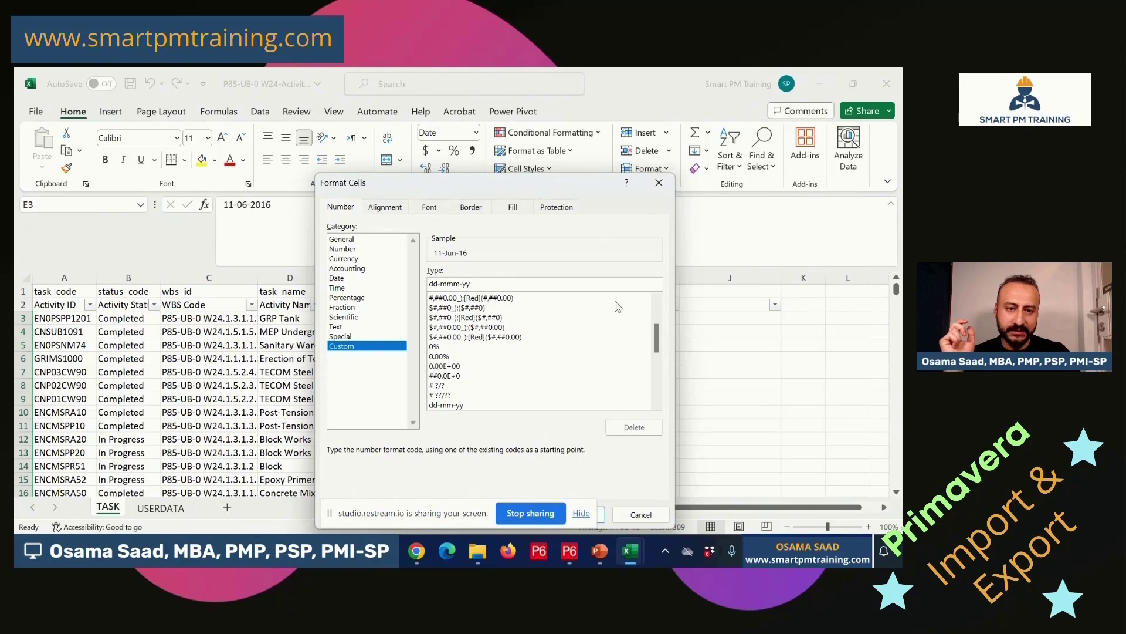
pyautogui.moveTo(566, 194); pyautogui.dragTo(555, 178)
pyautogui.click(549, 479)
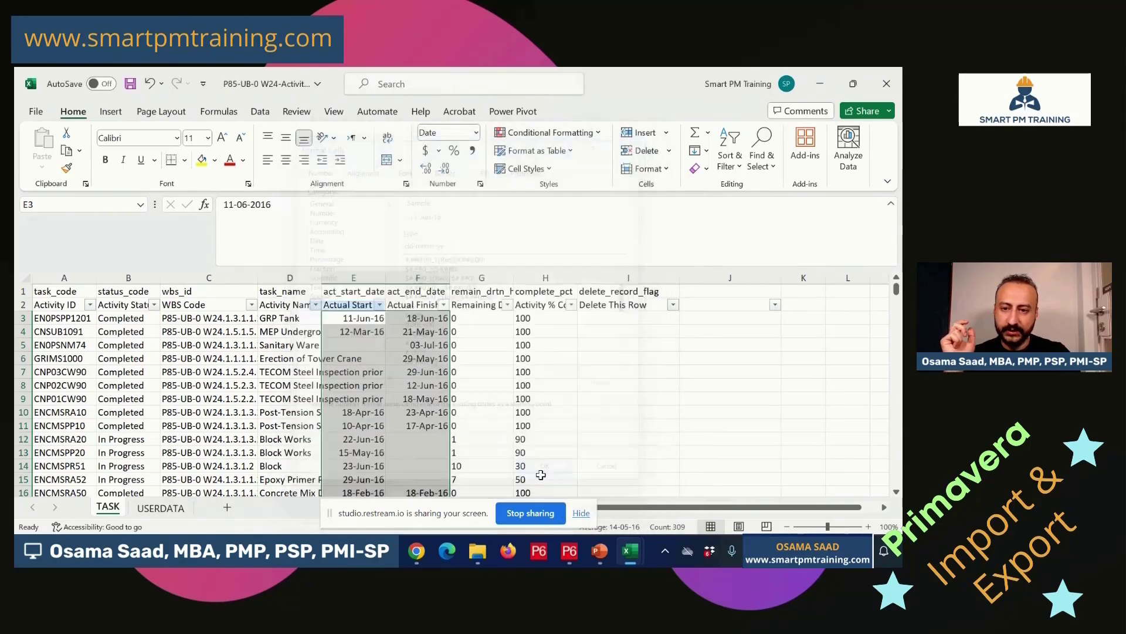
# Save the workbook with the reformatted actual start and finish dates.
pyautogui.click(350, 319)
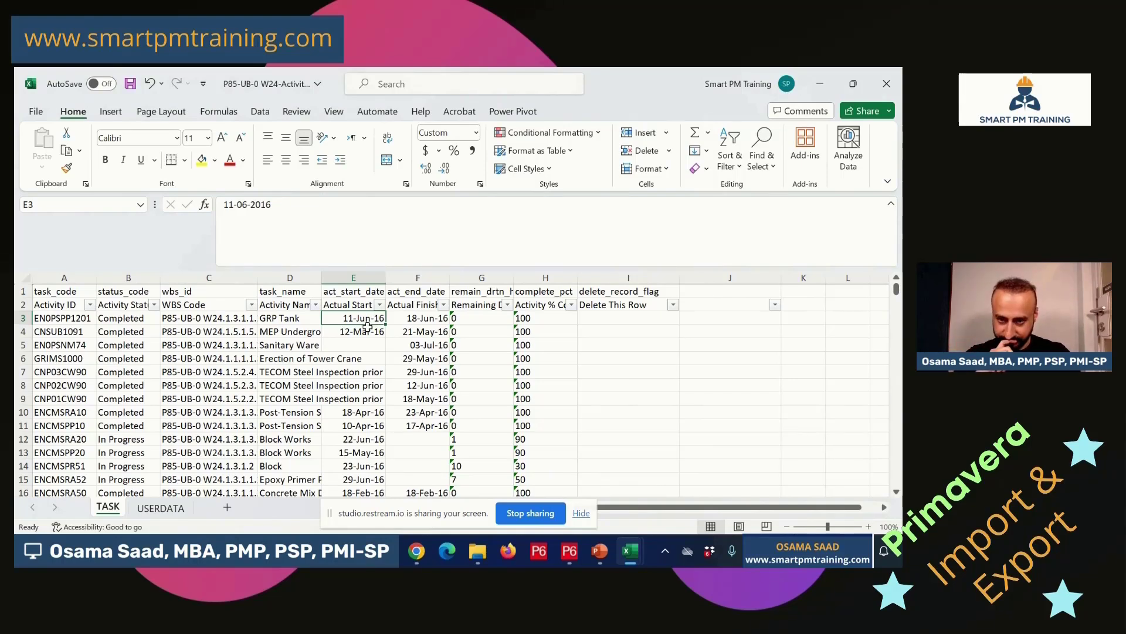
pyautogui.click(482, 321)
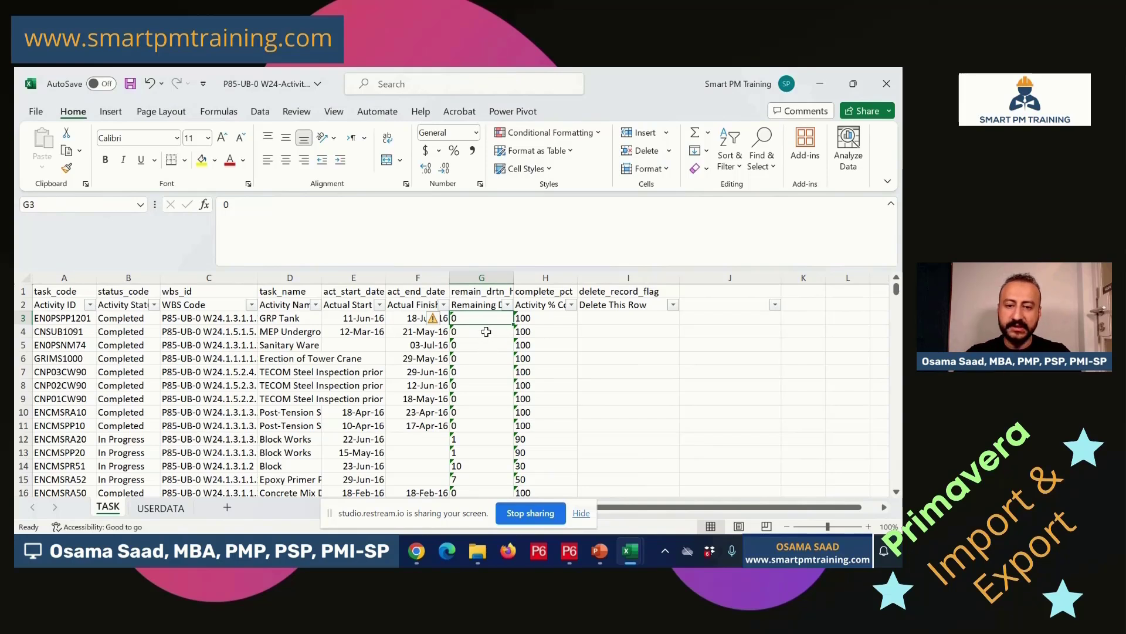
pyautogui.hotkey('ctrl', 's')
pyautogui.click(355, 292)
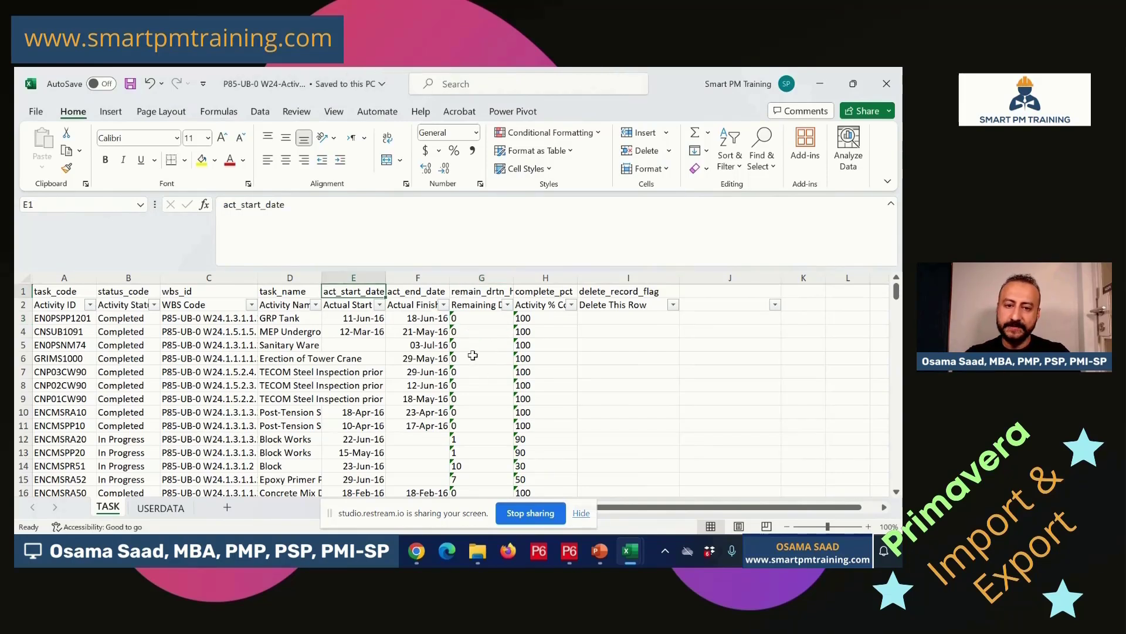
pyautogui.click(480, 316)
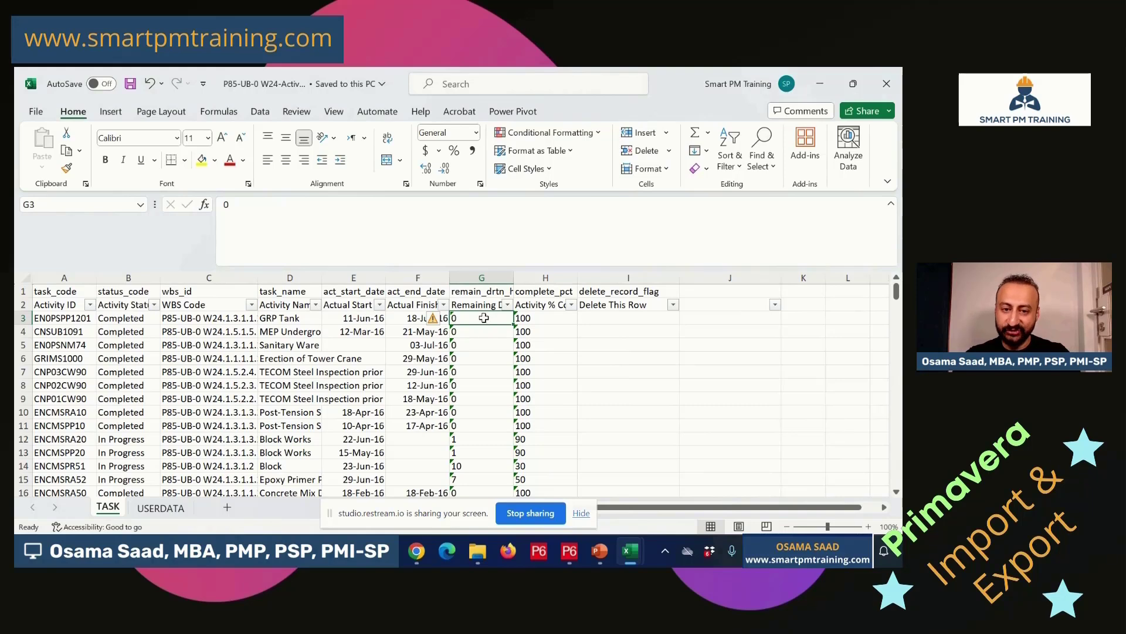
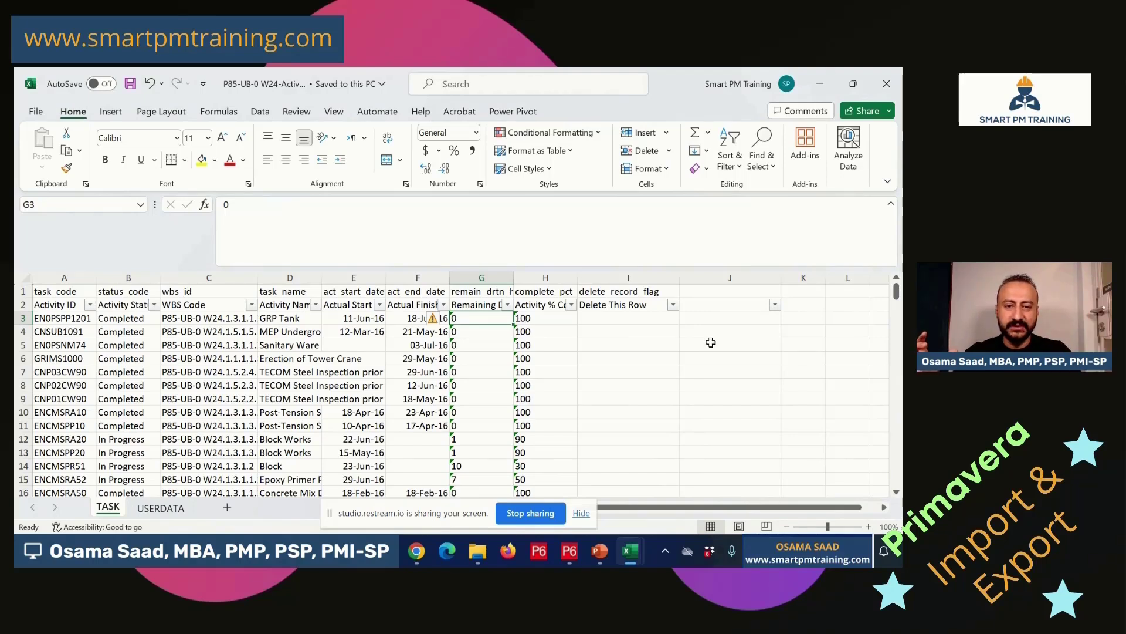
# Check the Remaining Duration cells in column G and the number formats available for them.
pyautogui.click(484, 331)
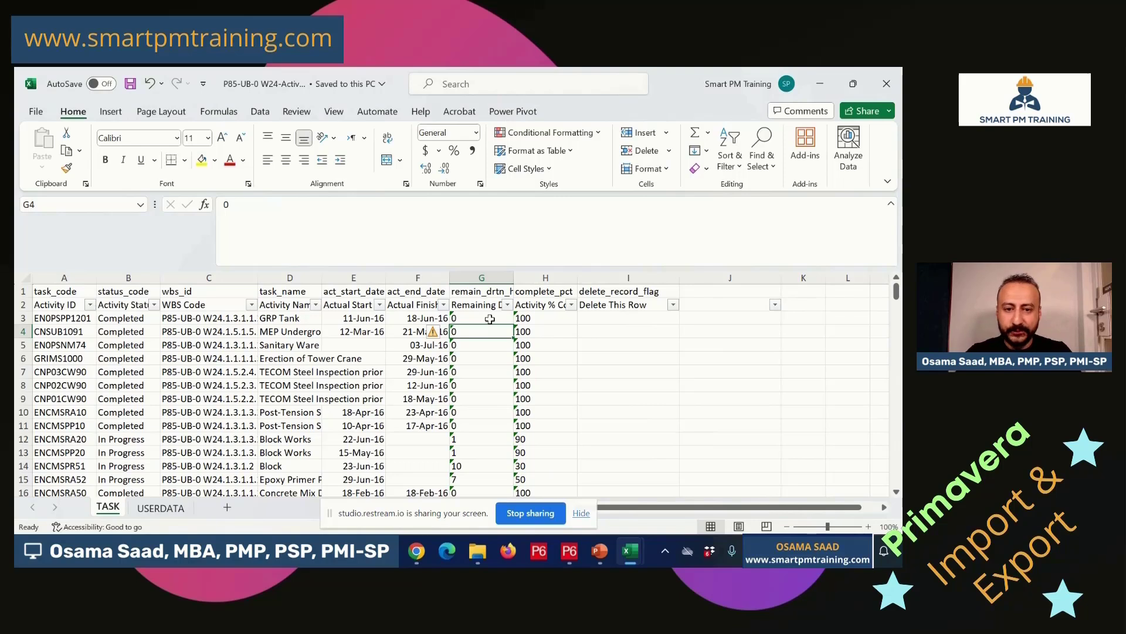
pyautogui.click(490, 318)
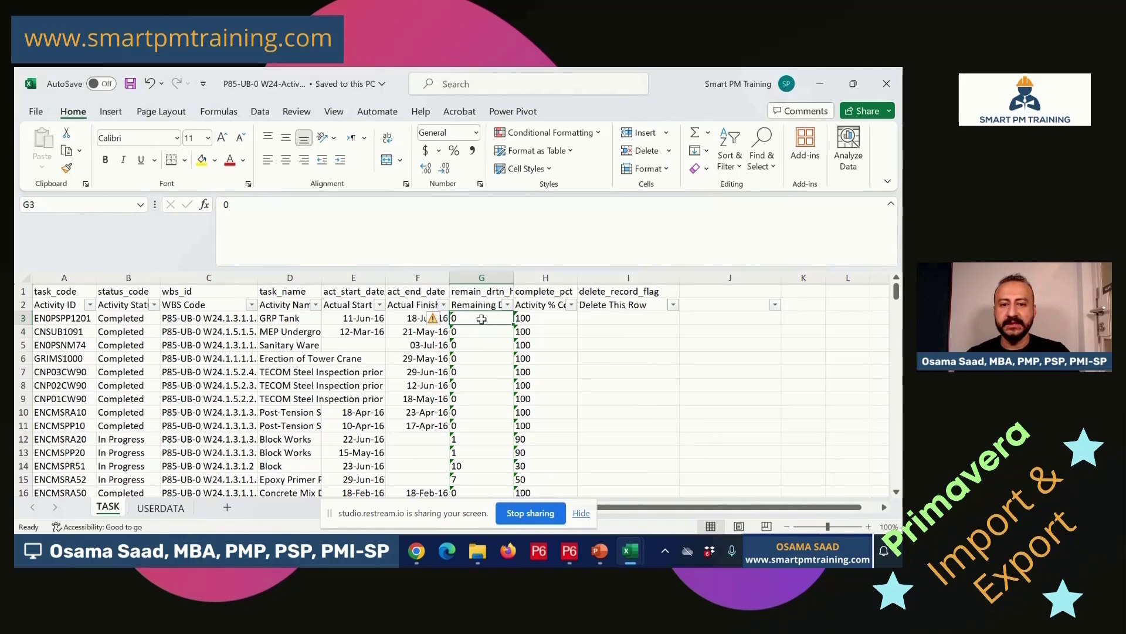
pyautogui.moveTo(478, 318); pyautogui.dragTo(481, 415)
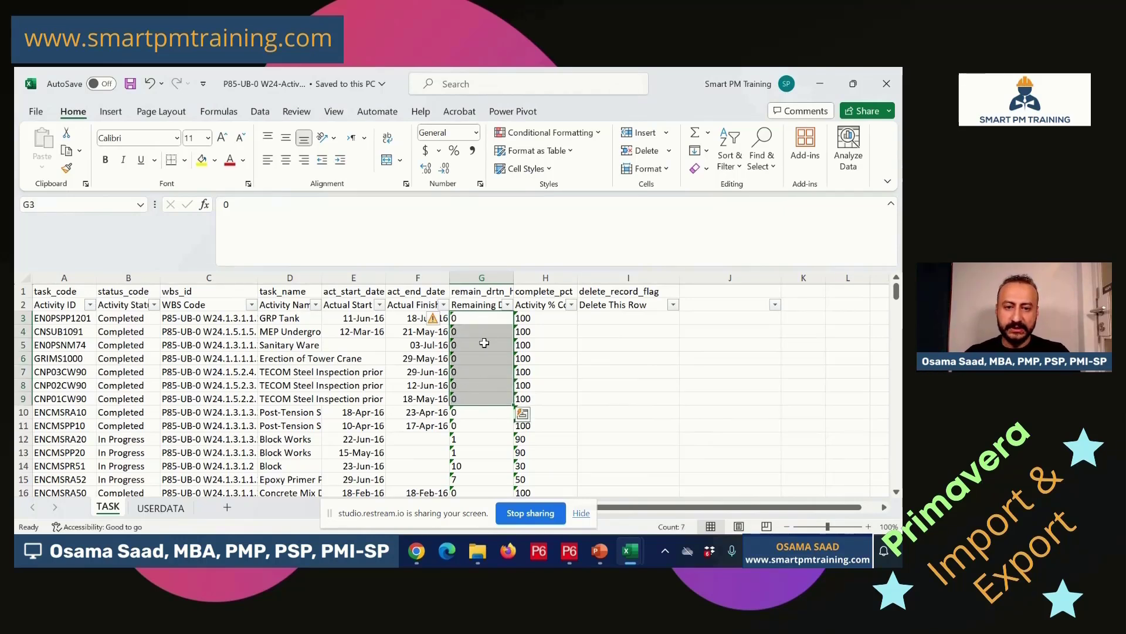
pyautogui.click(490, 318)
pyautogui.click(477, 133)
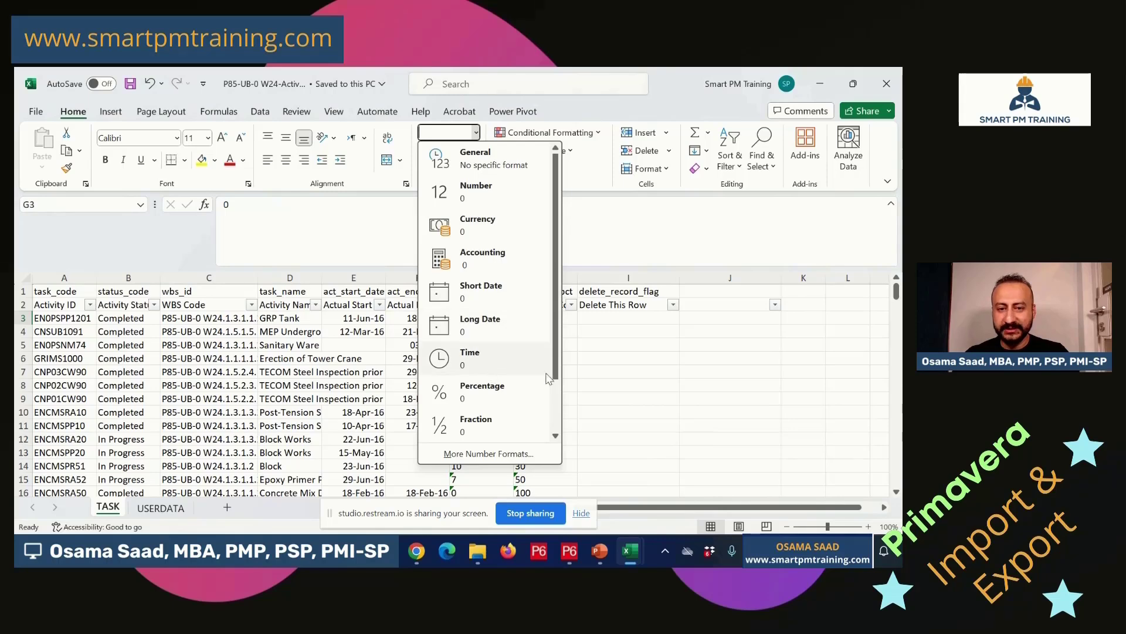
pyautogui.scroll(-2, 505, 382)
pyautogui.click(590, 372)
pyautogui.scroll(2, 593, 375)
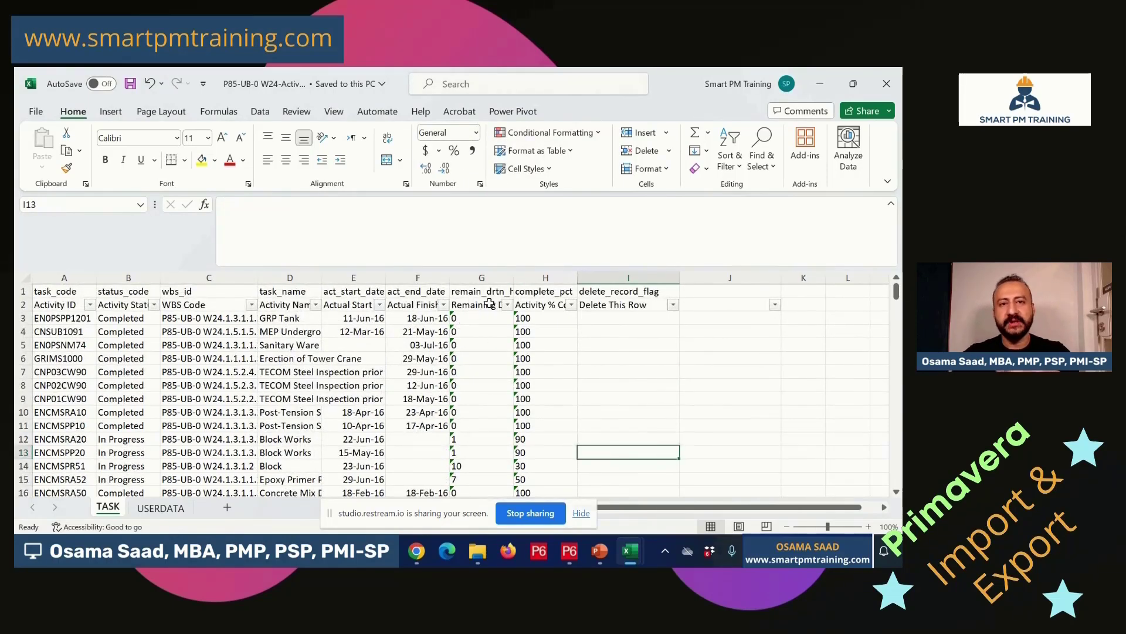
# Start a delimited Text to Columns conversion on Remaining Duration cells G3:G192, with tab, comma and an apostrophe as delimiters.
pyautogui.moveTo(476, 317); pyautogui.dragTo(460, 470)
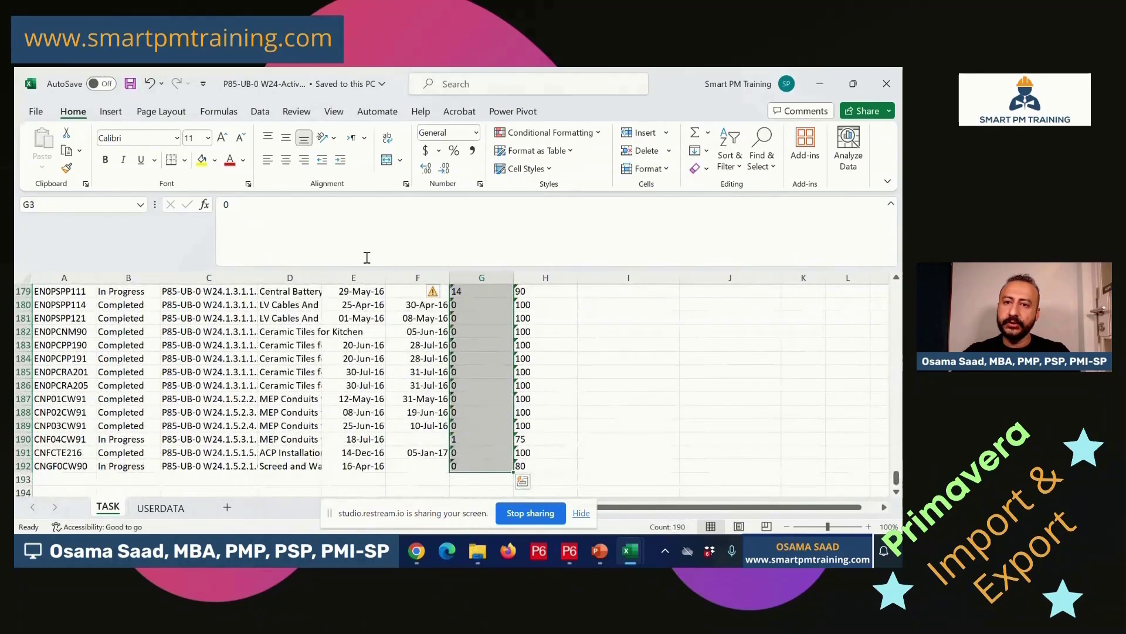
pyautogui.click(260, 112)
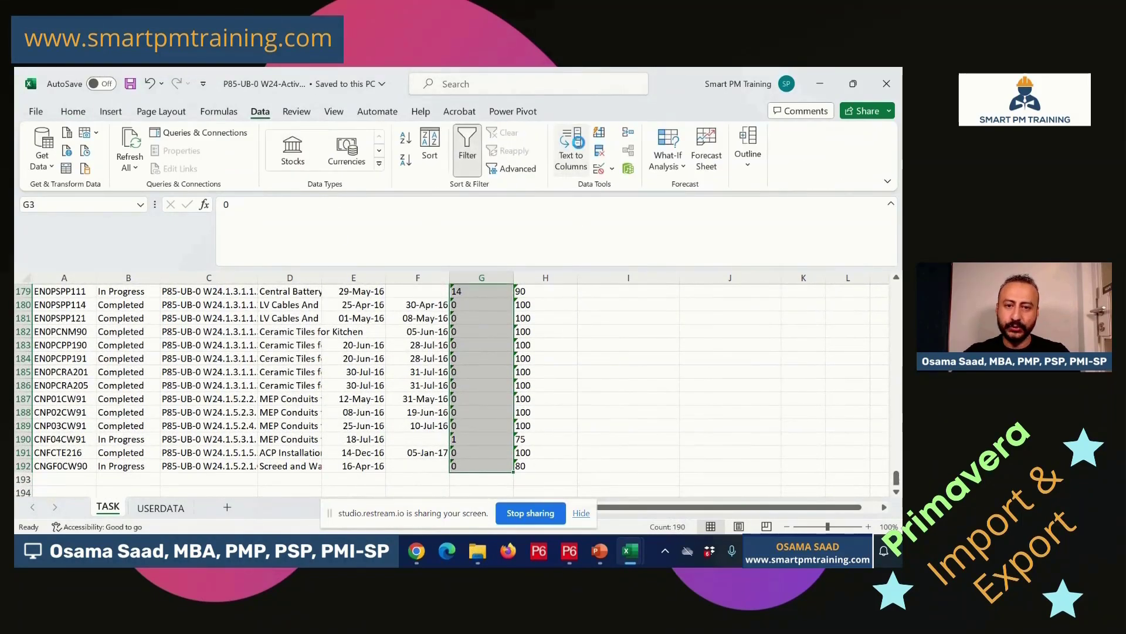
pyautogui.click(572, 149)
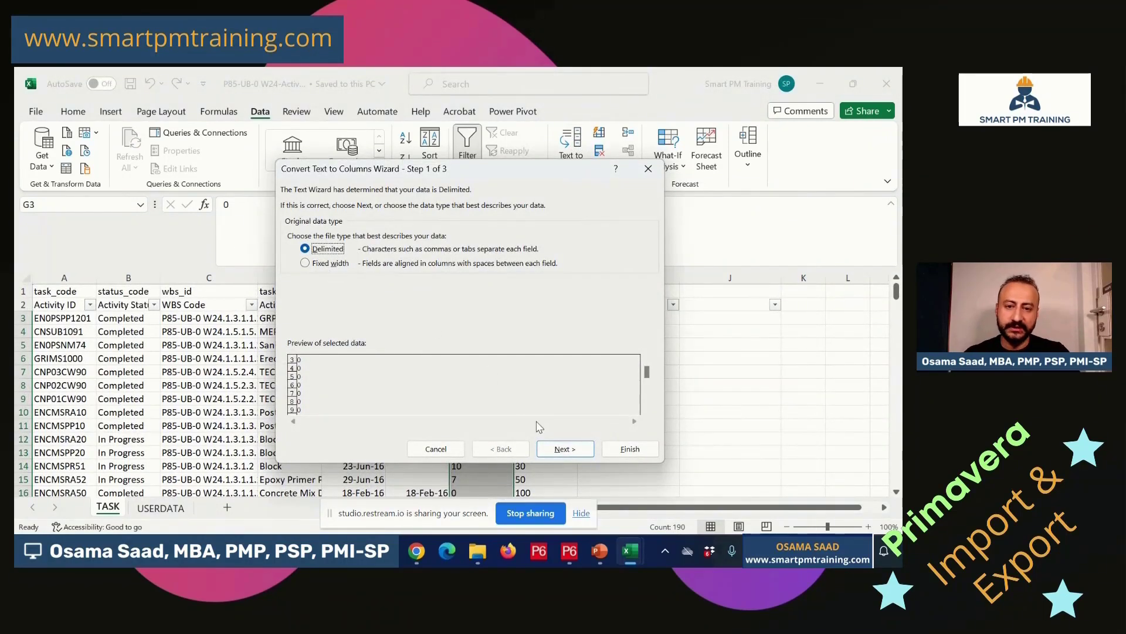
pyautogui.click(560, 449)
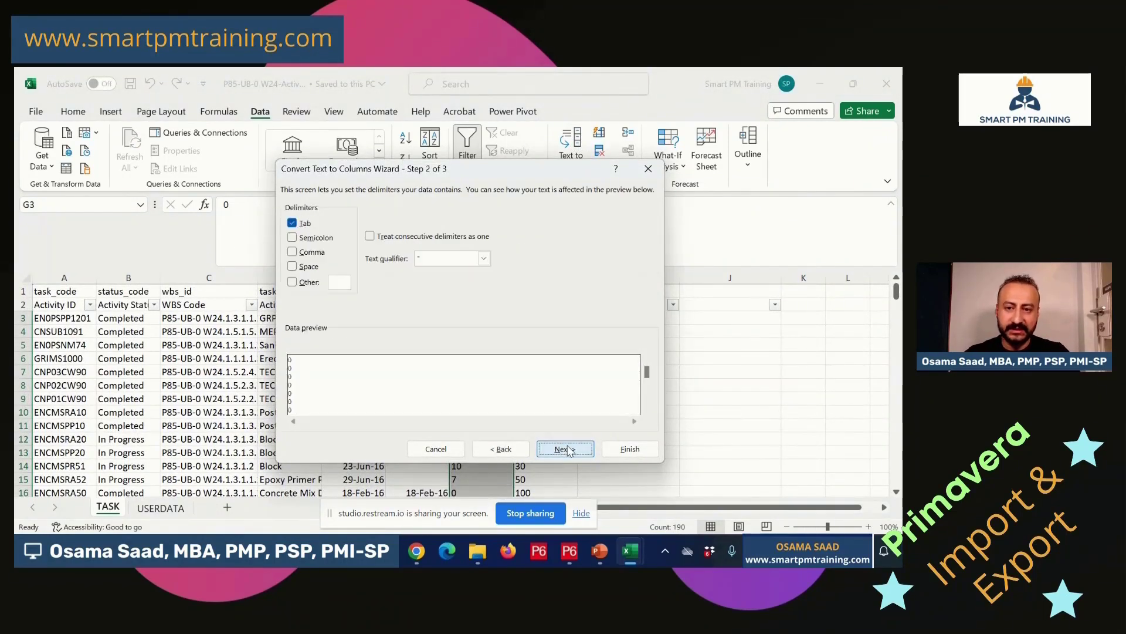
pyautogui.click(312, 252)
pyautogui.click(306, 282)
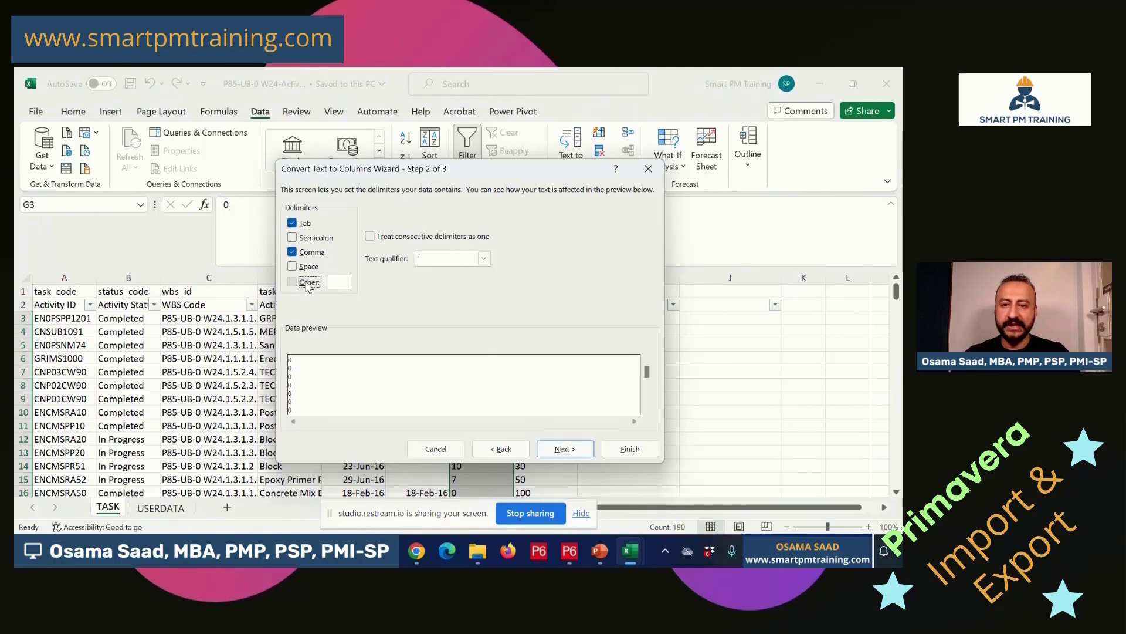
pyautogui.write("'")
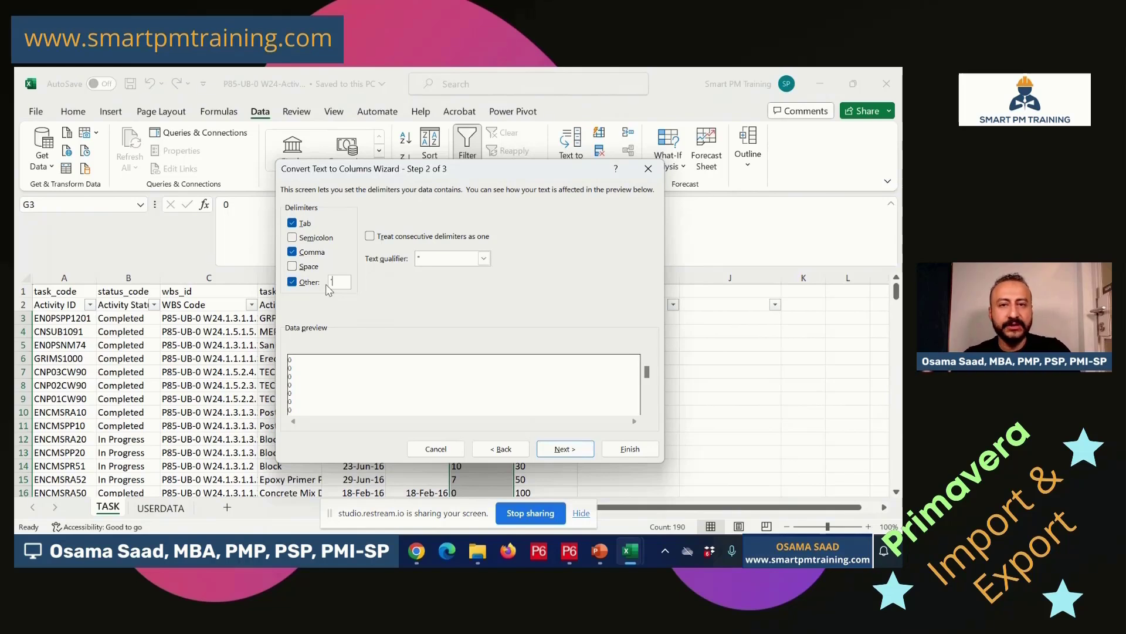
# Treat consecutive delimiters as one, use the apostrophe as text qualifier, and finish the Remaining Duration conversion in Text format.
pyautogui.click(406, 237)
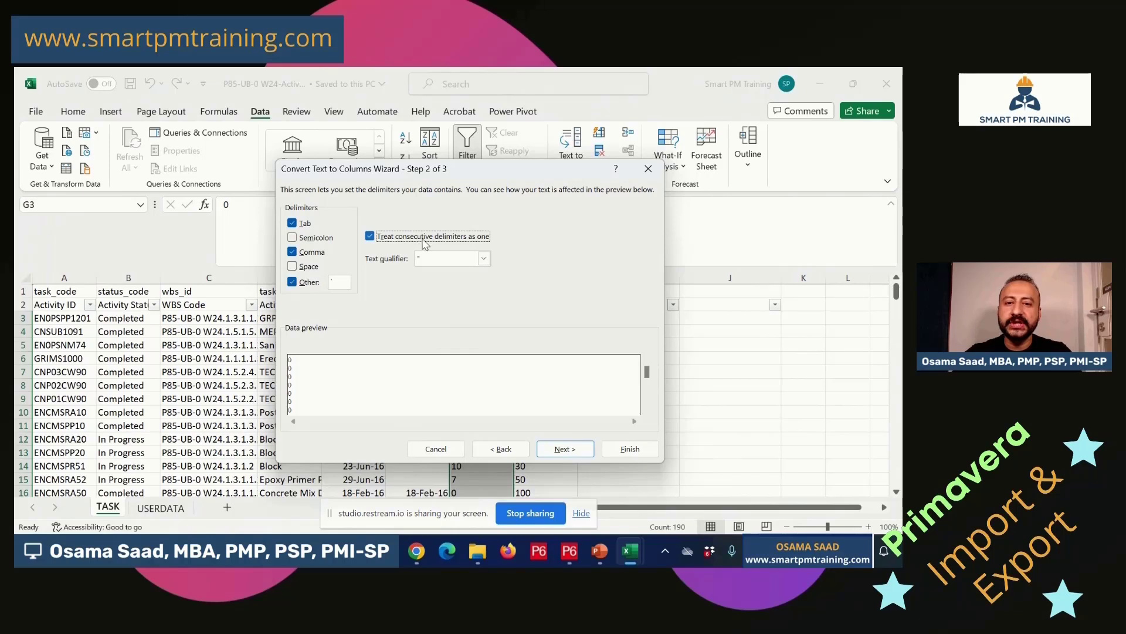
pyautogui.click(483, 259)
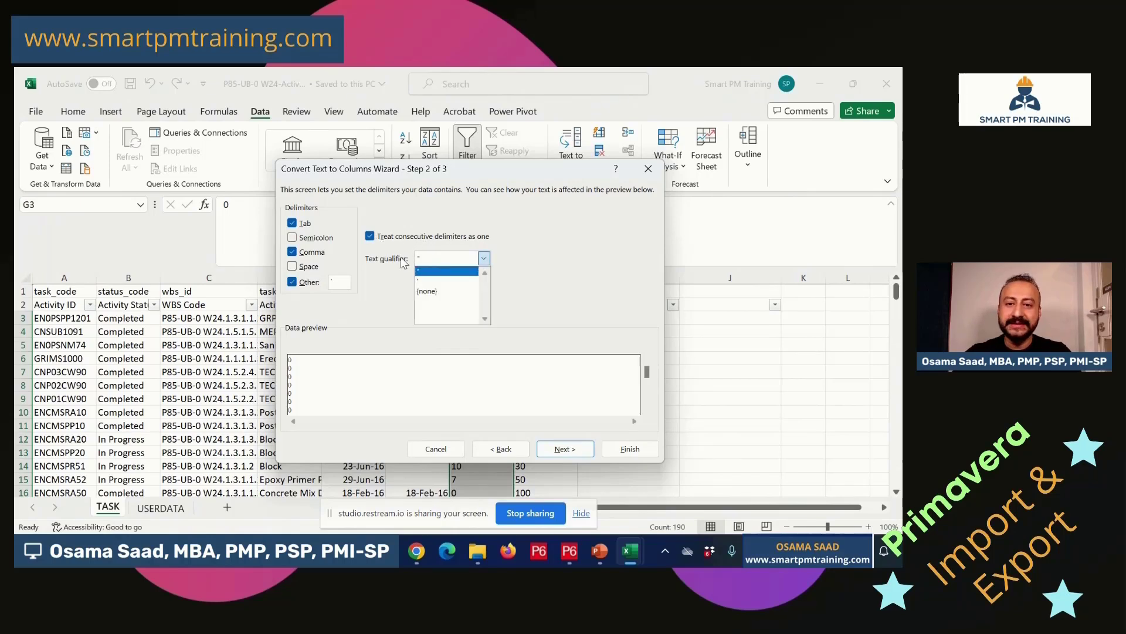
pyautogui.click(435, 279)
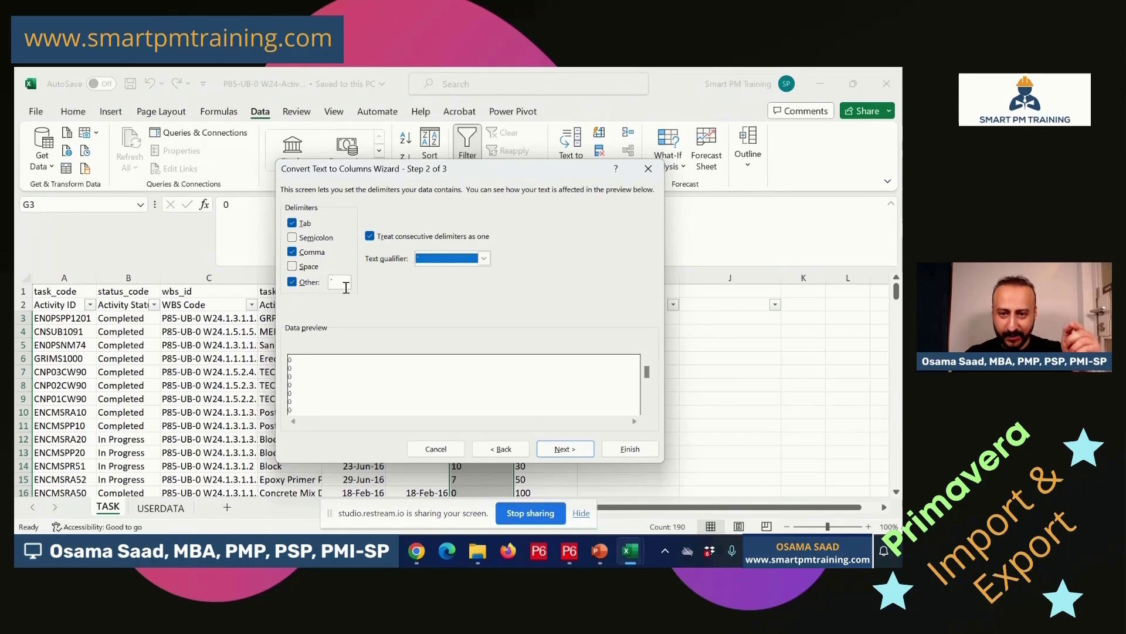
pyautogui.click(561, 449)
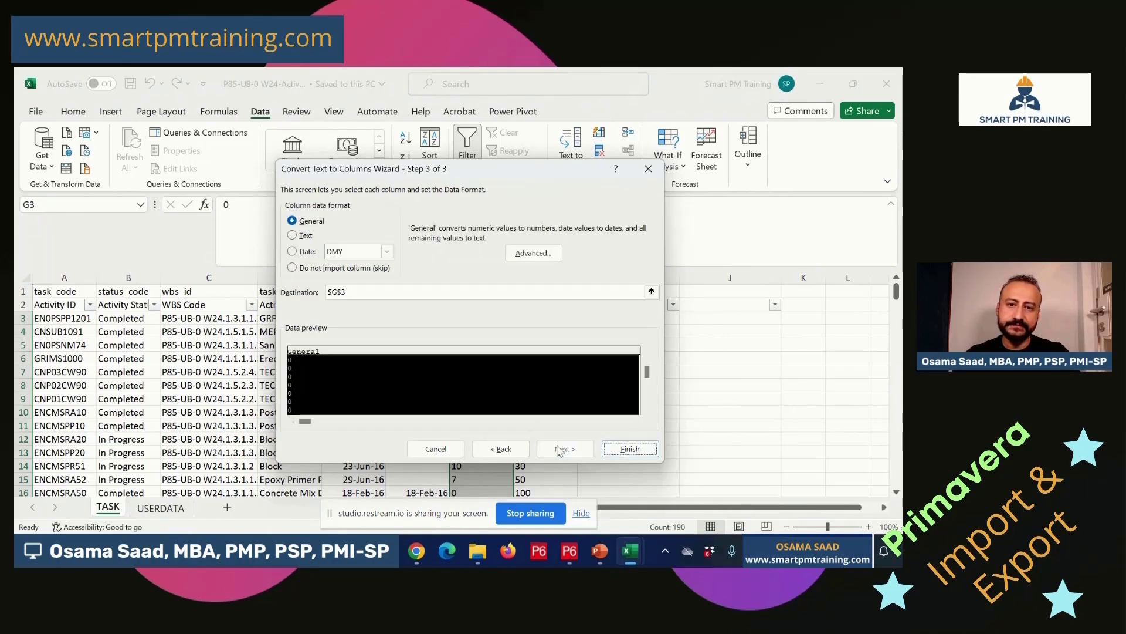
pyautogui.click(302, 236)
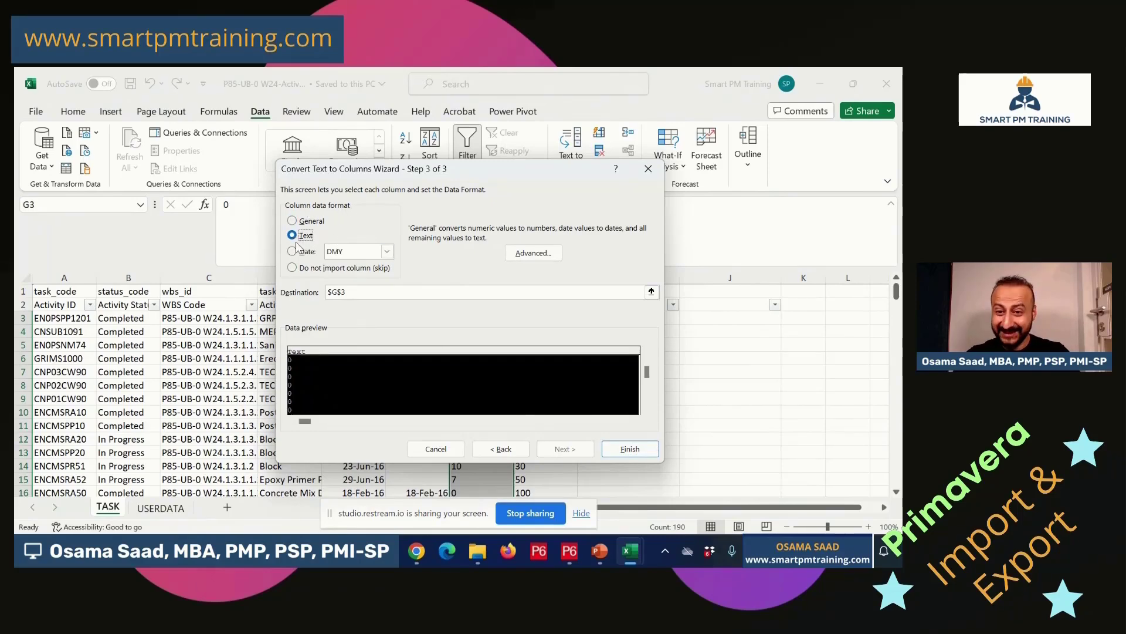
pyautogui.click(629, 451)
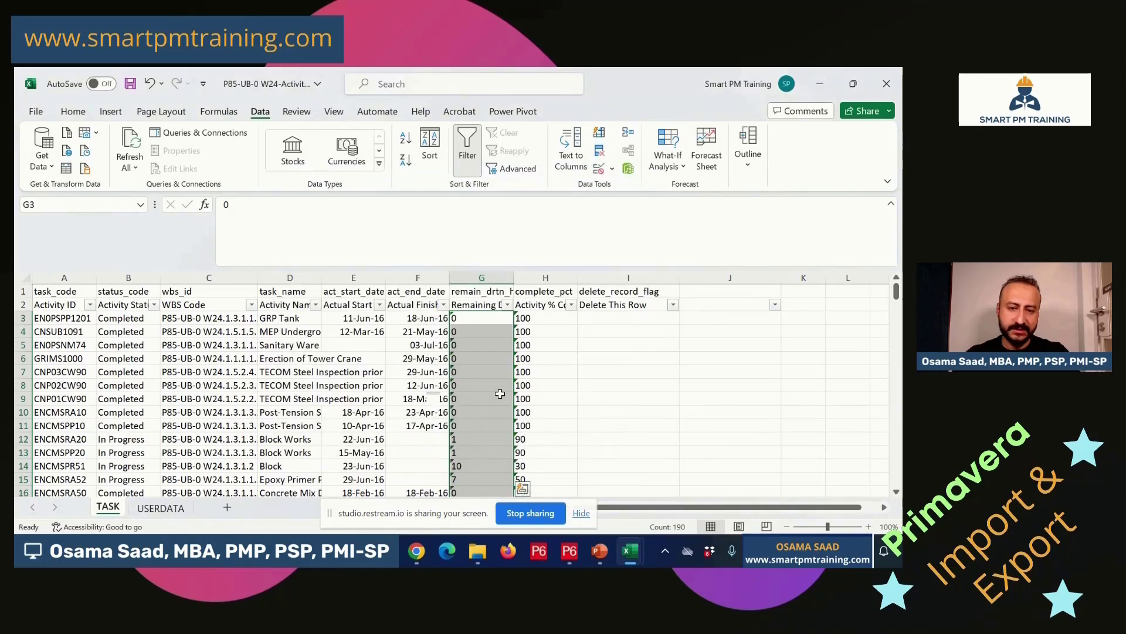
# Convert Activity % Complete cells H3:H192 with Text to Columns, keeping the same delimiters and using Text as the column data format.
pyautogui.click(531, 320)
pyautogui.moveTo(548, 321); pyautogui.dragTo(538, 470)
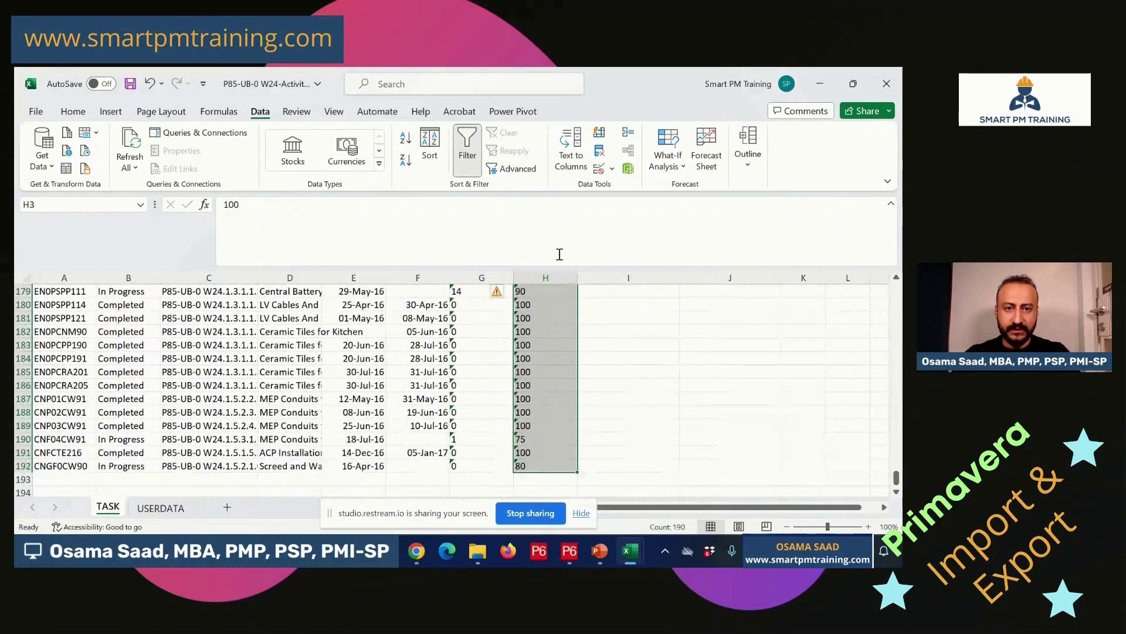
pyautogui.click(574, 173)
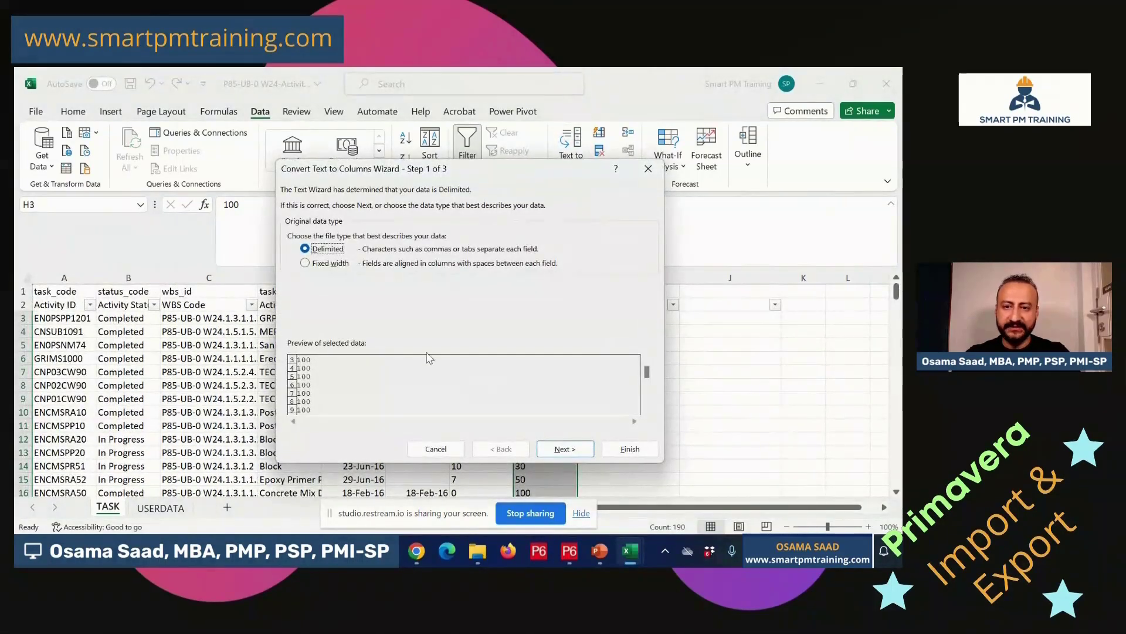
pyautogui.click(552, 449)
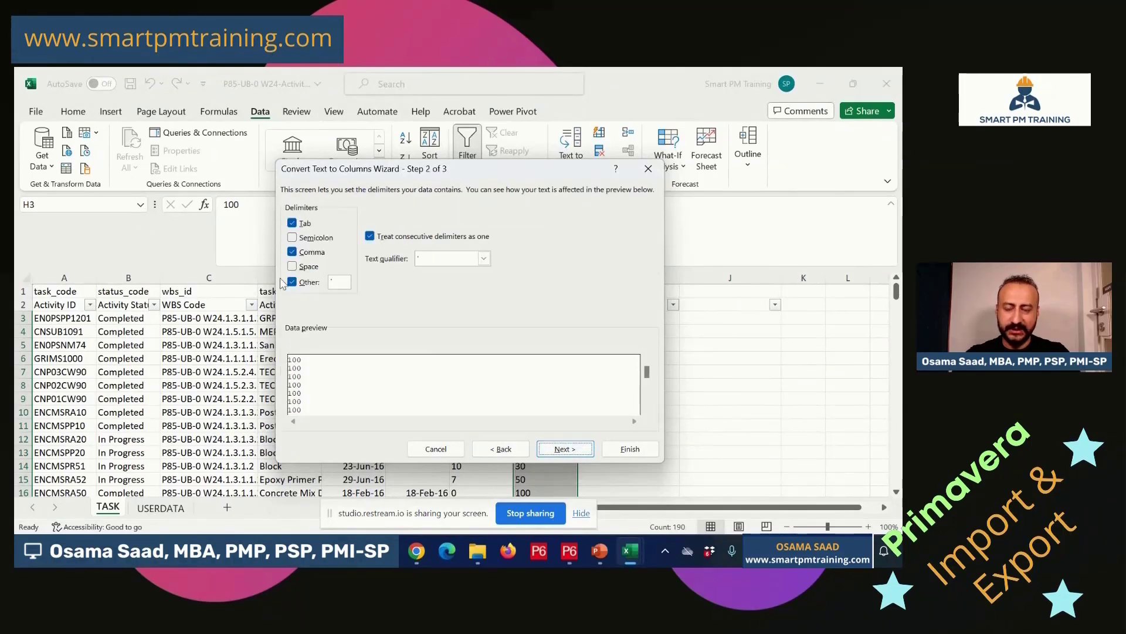
pyautogui.click(568, 449)
pyautogui.click(292, 234)
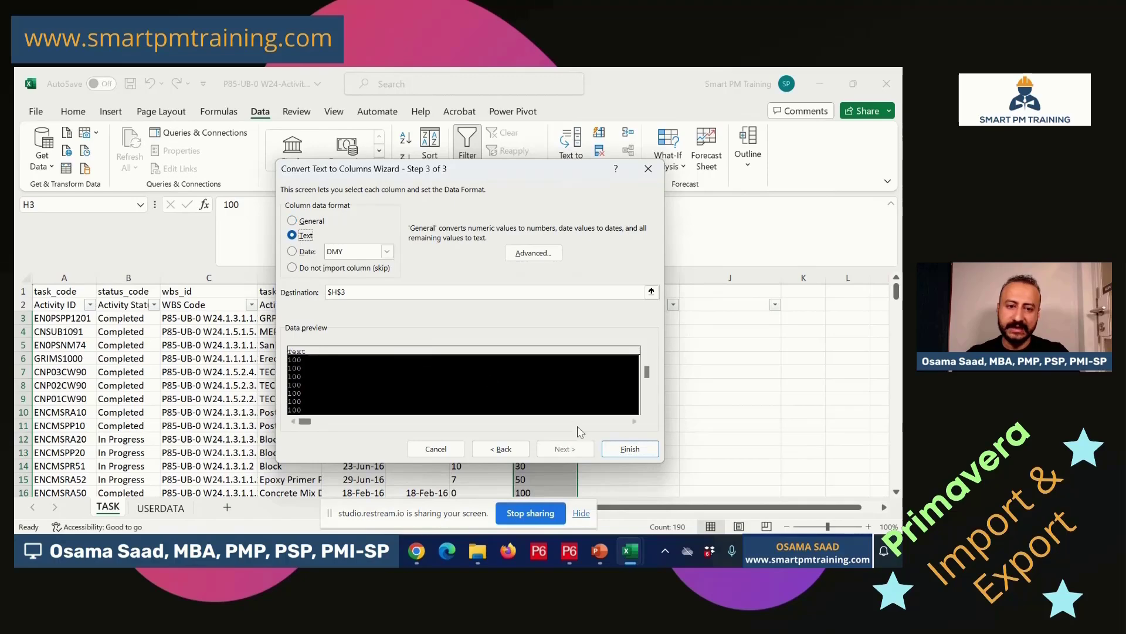
pyautogui.click(615, 451)
pyautogui.click(549, 364)
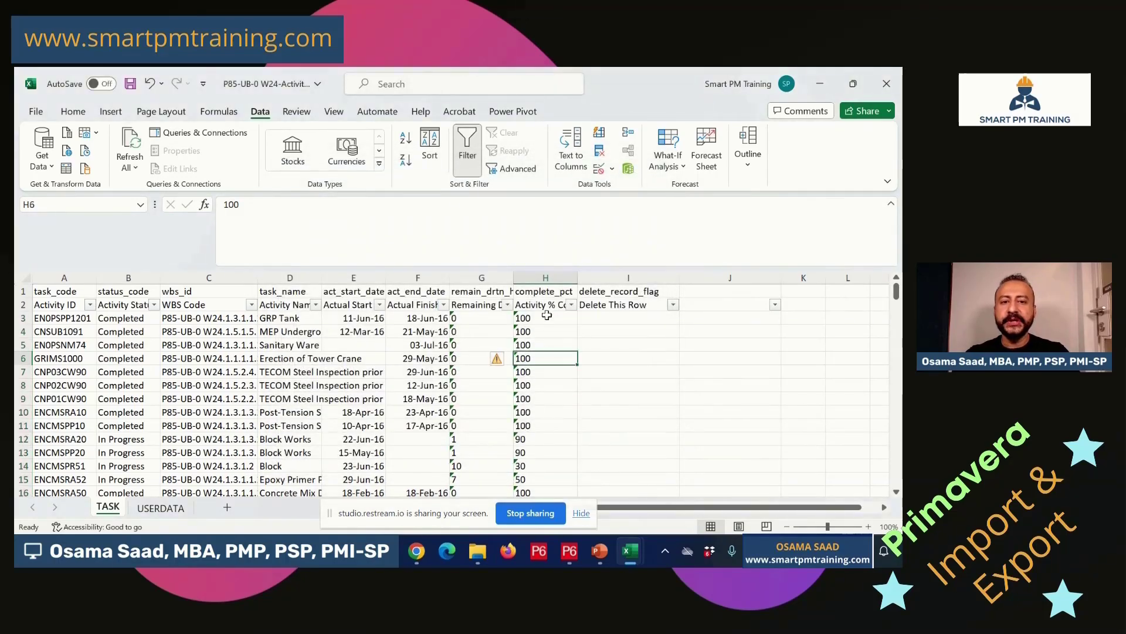
# Remove the filter from the column headings in row 2 of the TASK sheet.
pyautogui.moveTo(540, 320); pyautogui.dragTo(542, 396)
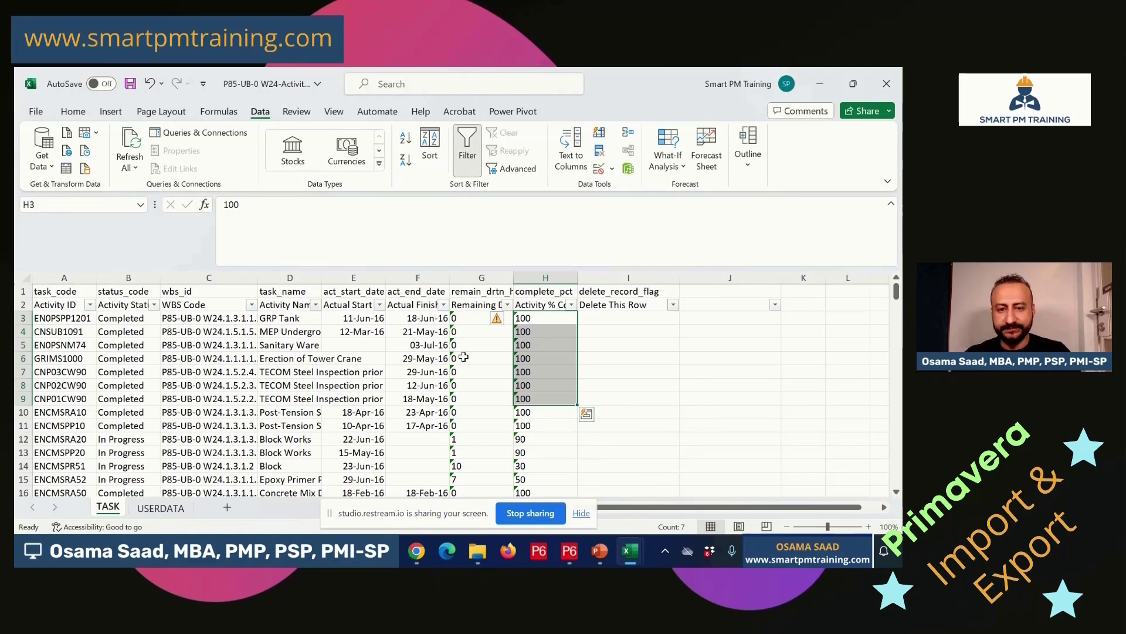
pyautogui.click(269, 374)
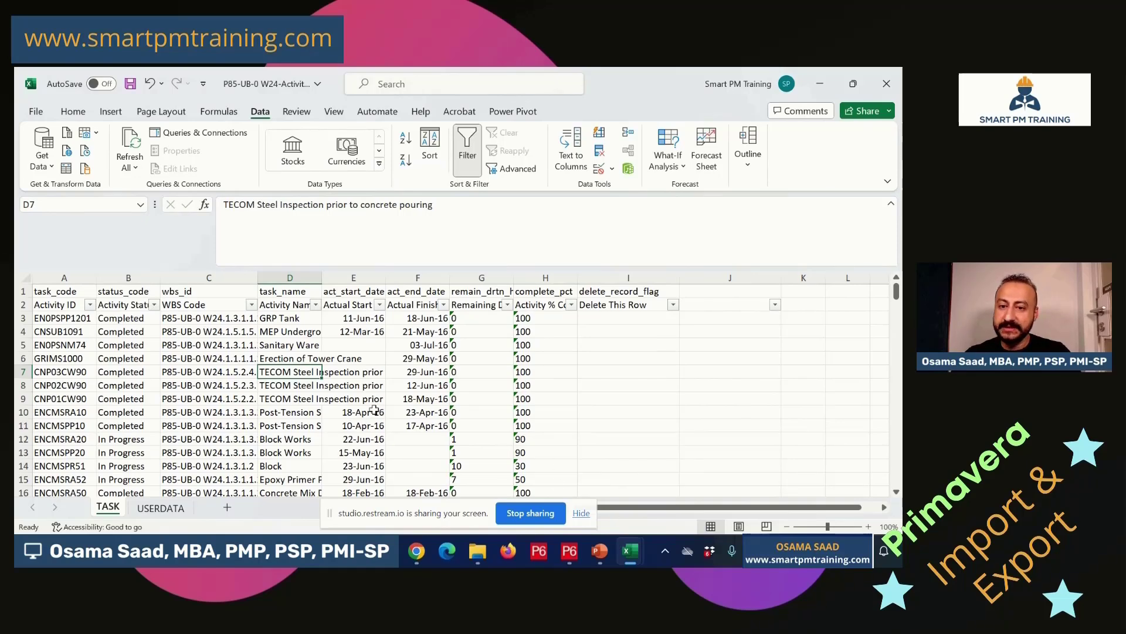
pyautogui.click(23, 304)
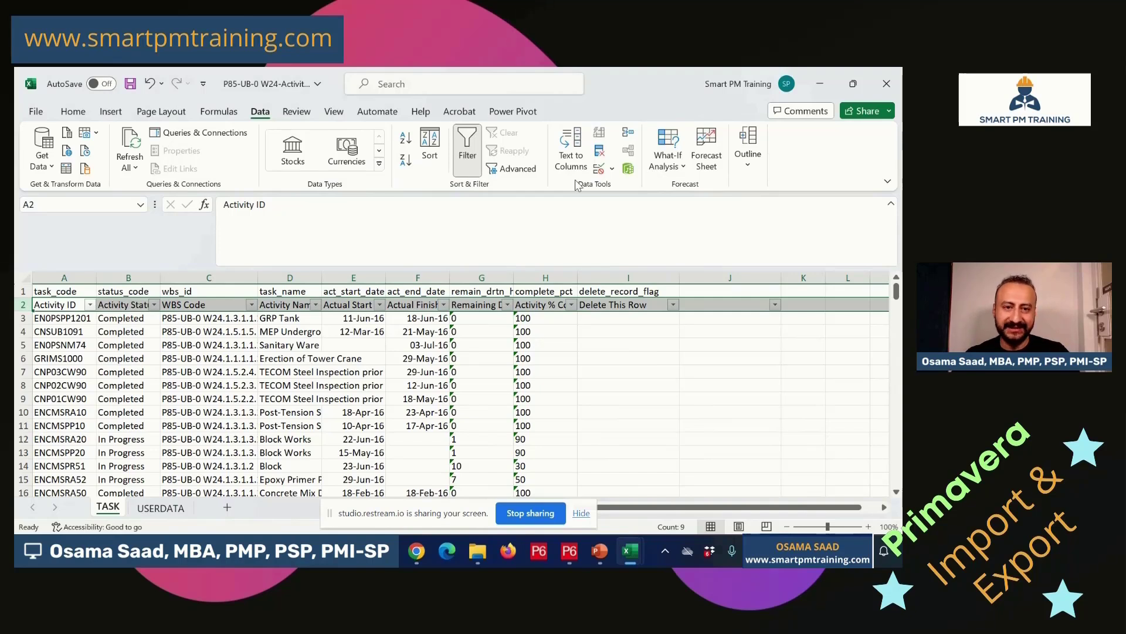
pyautogui.click(467, 150)
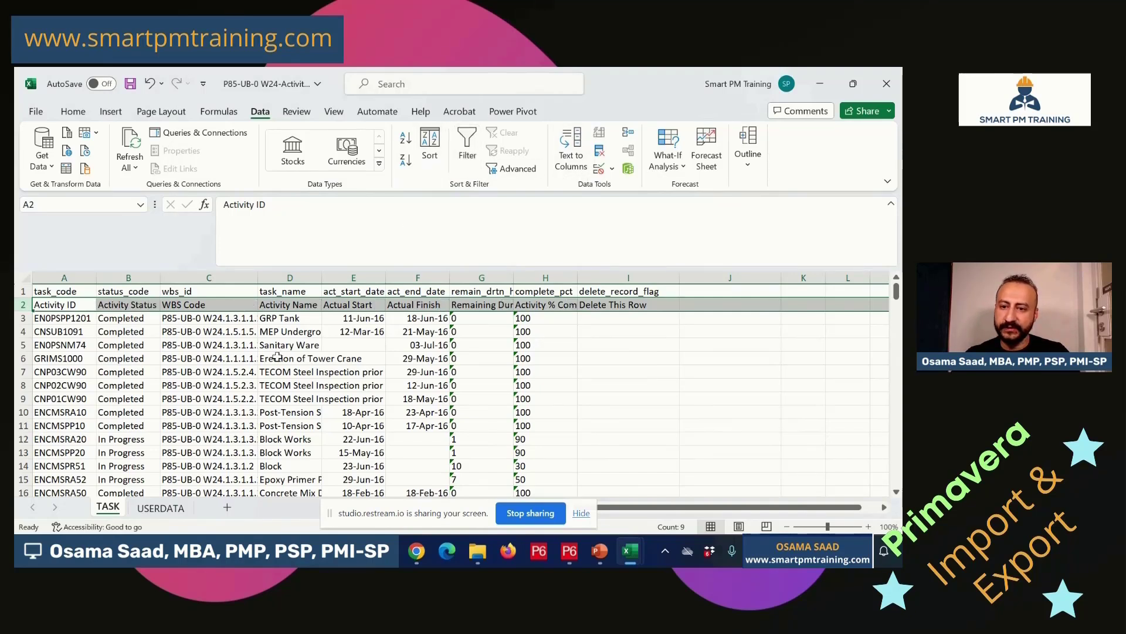
pyautogui.click(276, 356)
pyautogui.click(64, 306)
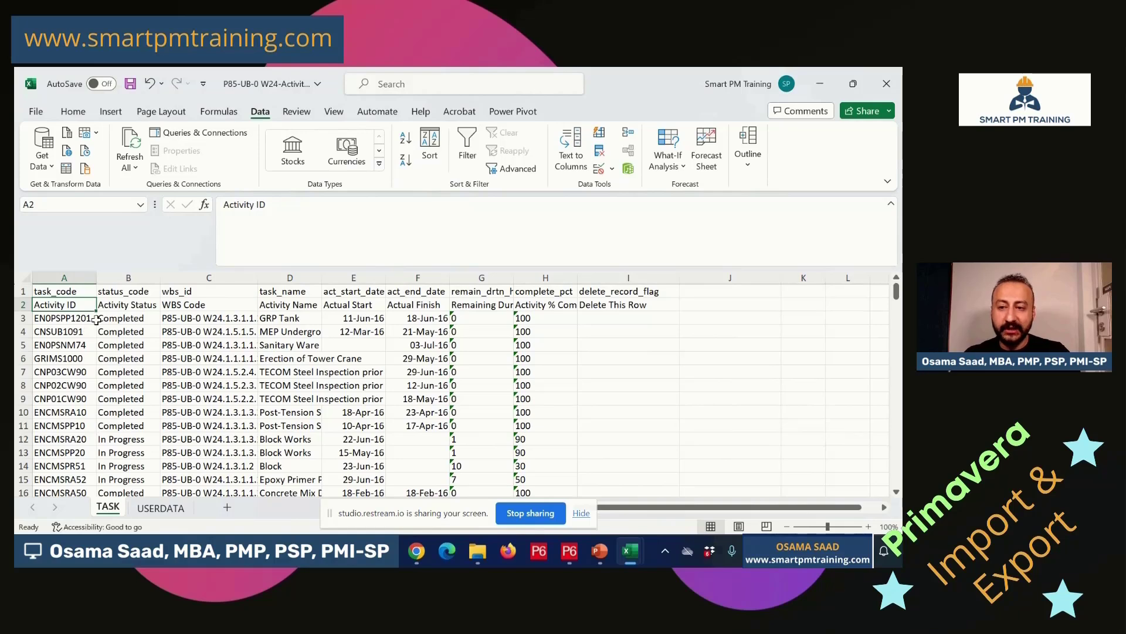
pyautogui.moveTo(80, 306); pyautogui.dragTo(577, 323)
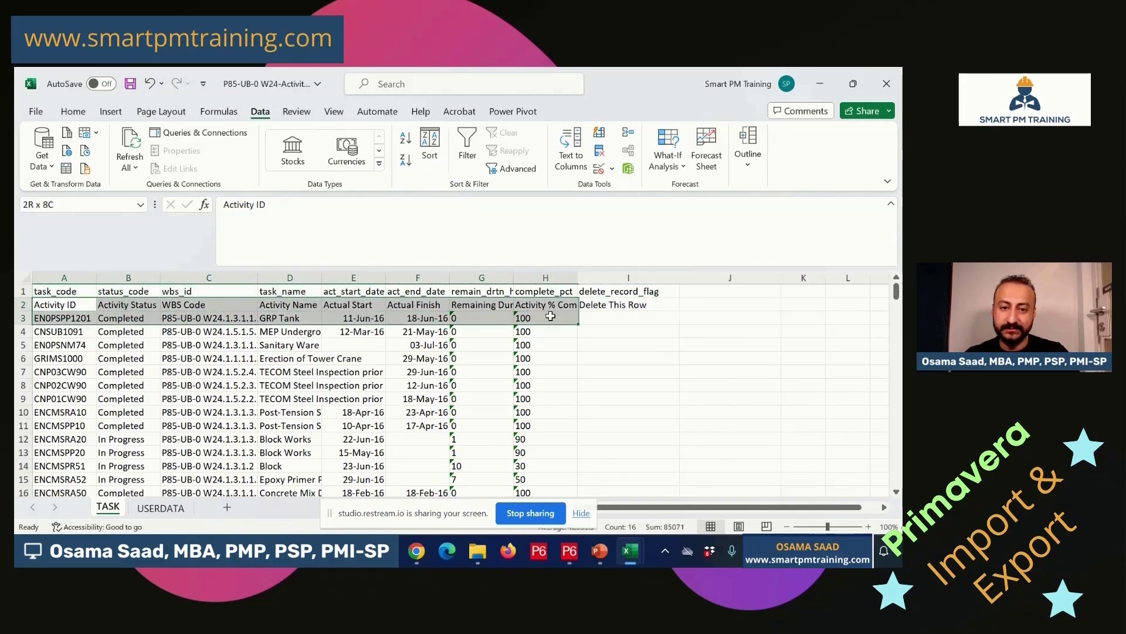
pyautogui.click(86, 291)
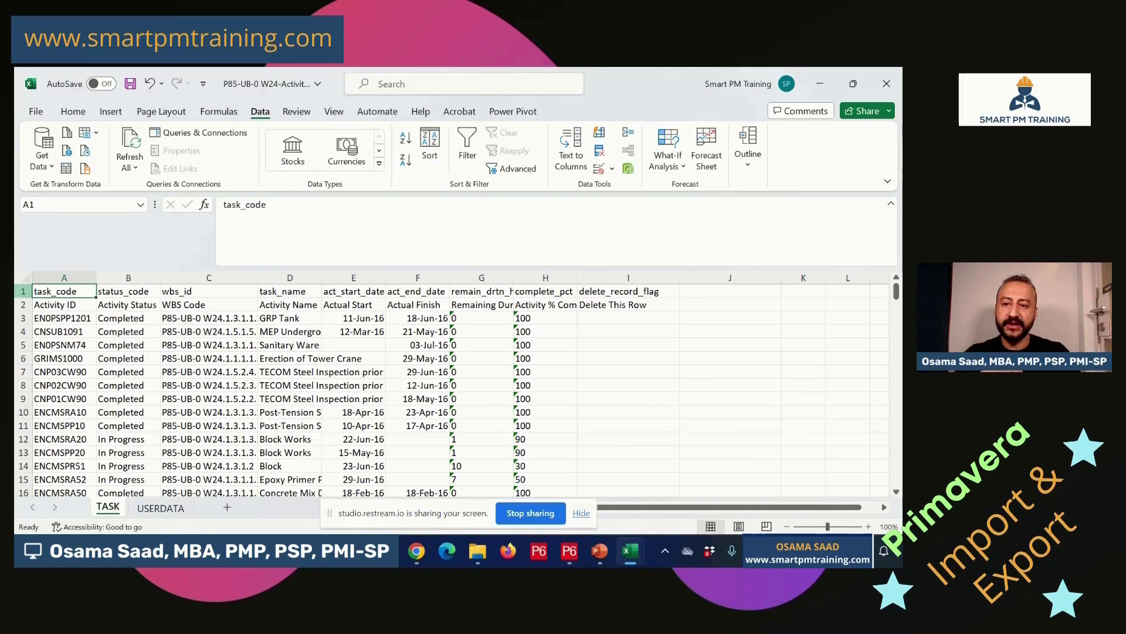
pyautogui.click(81, 306)
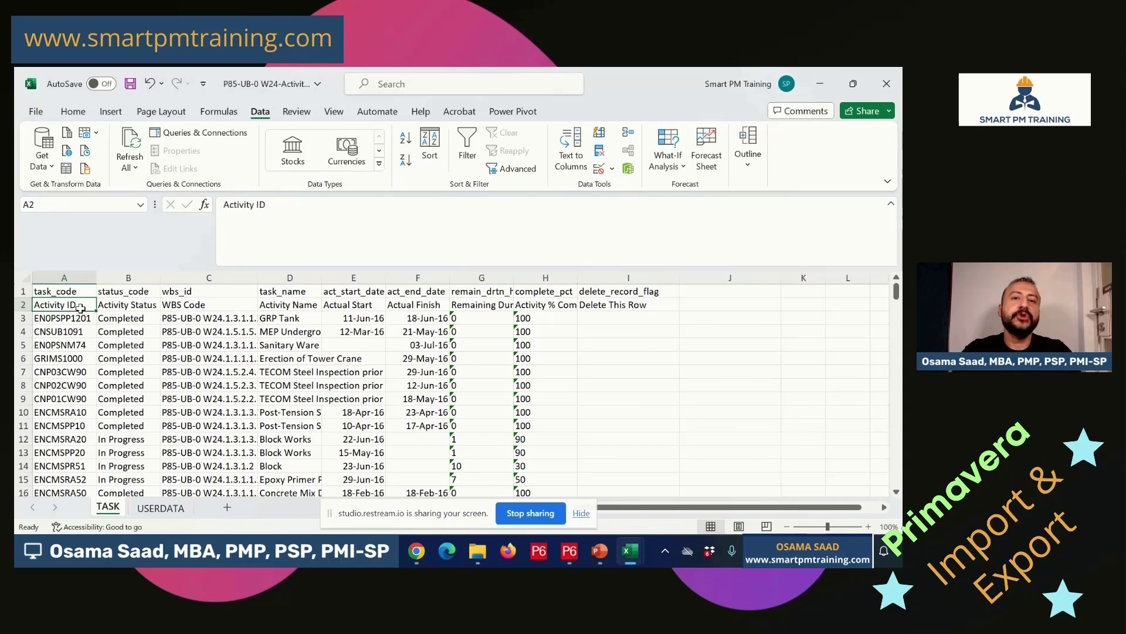
# Review the database field names in row 1 of the TASK sheet, from task_code, status_code, wbs_id and task_name to delete_record_flag.
pyautogui.click(80, 292)
pyautogui.click(127, 293)
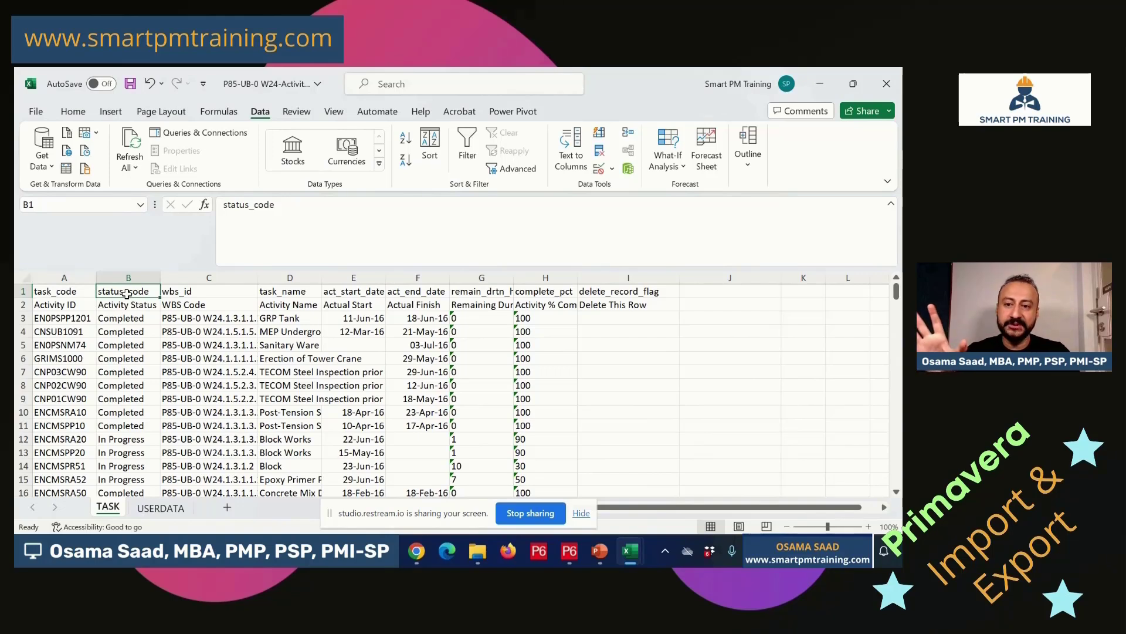
pyautogui.click(168, 291)
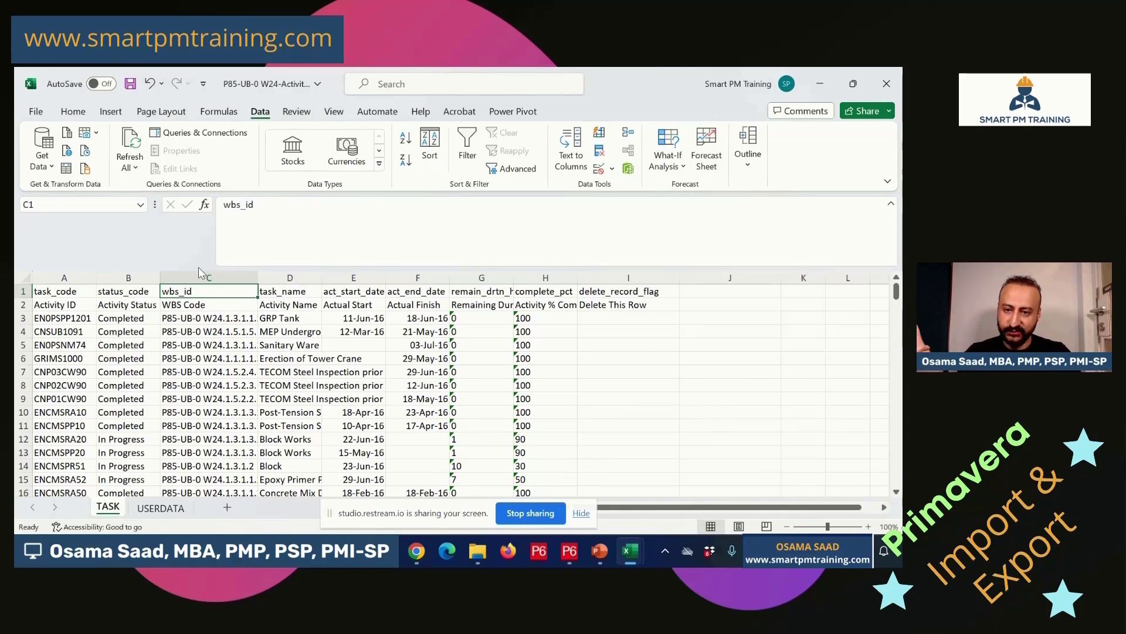
pyautogui.click(313, 294)
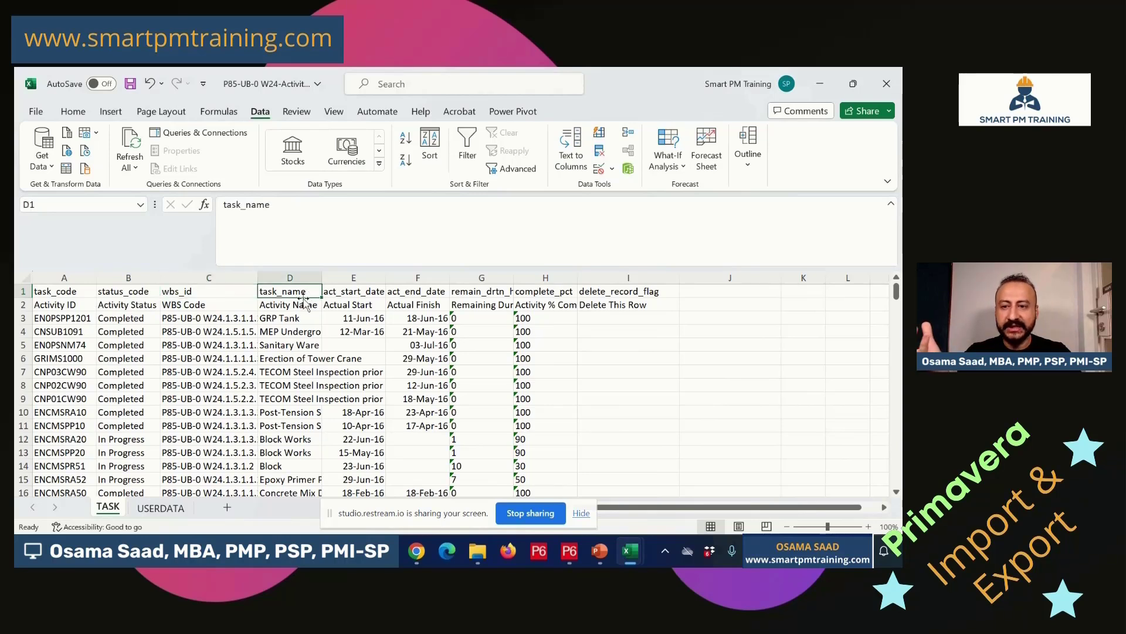
pyautogui.click(144, 293)
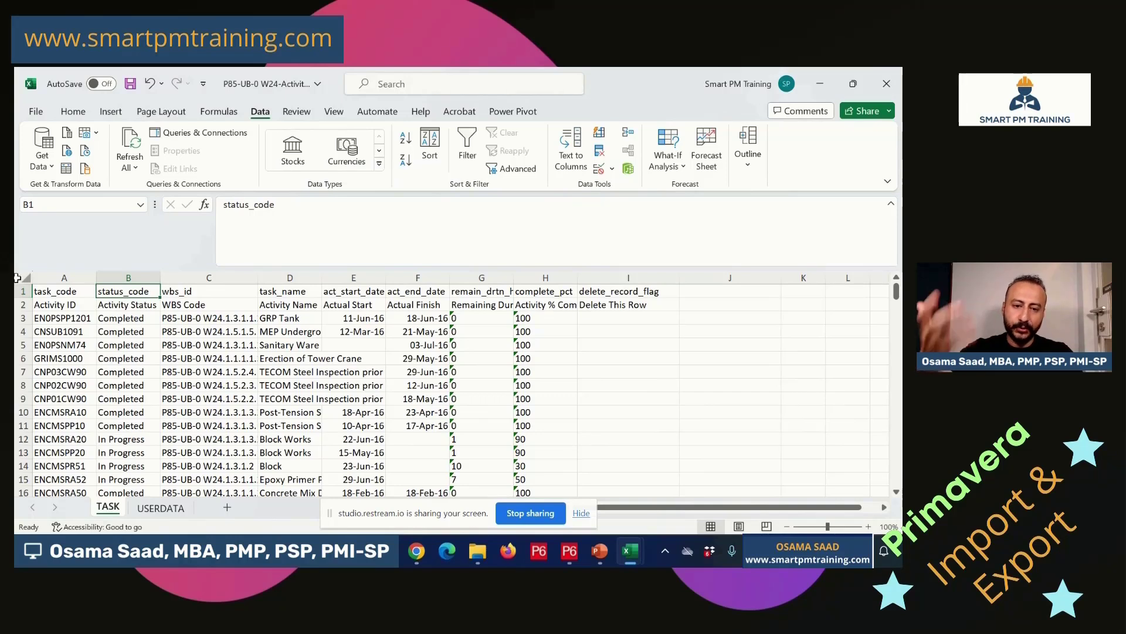
pyautogui.click(59, 291)
pyautogui.click(101, 290)
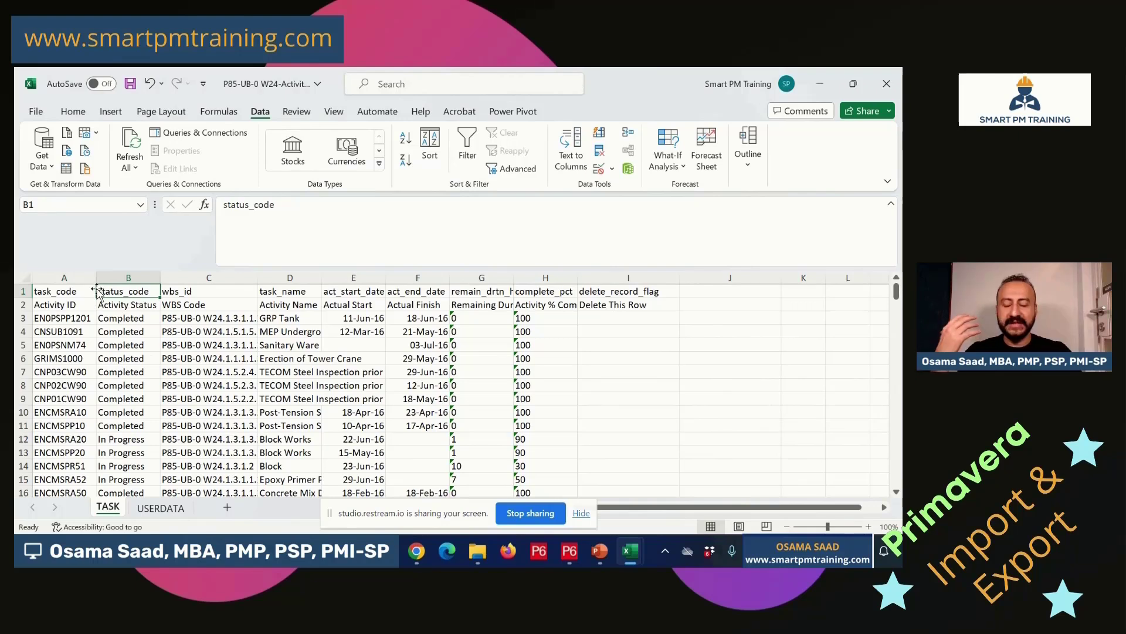
pyautogui.click(208, 290)
pyautogui.click(304, 291)
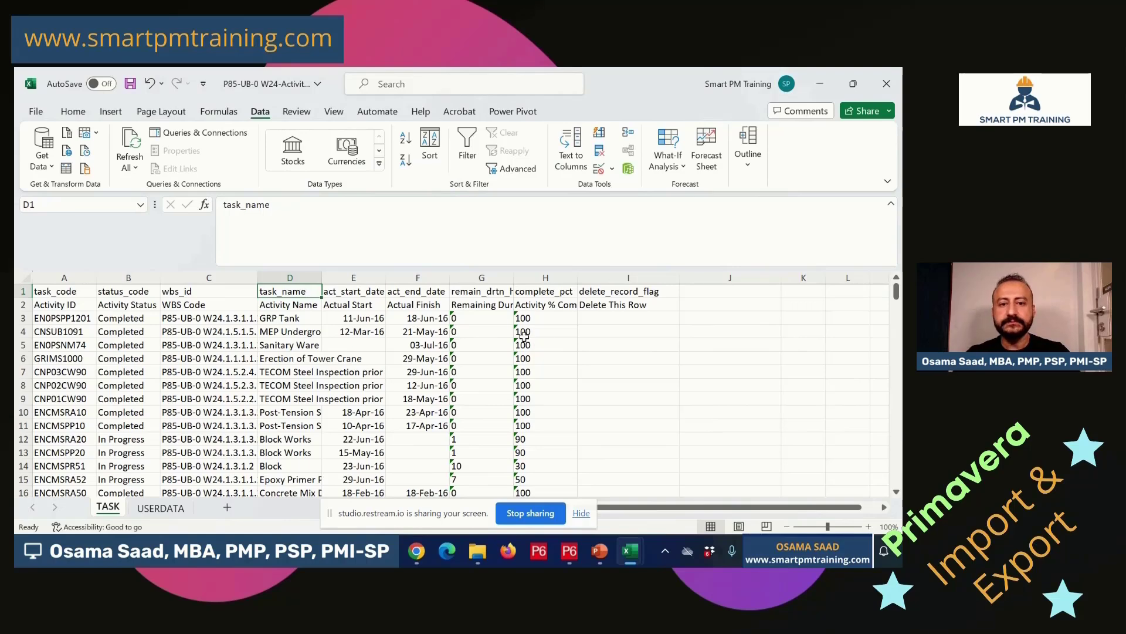
pyautogui.moveTo(630, 292); pyautogui.dragTo(618, 306)
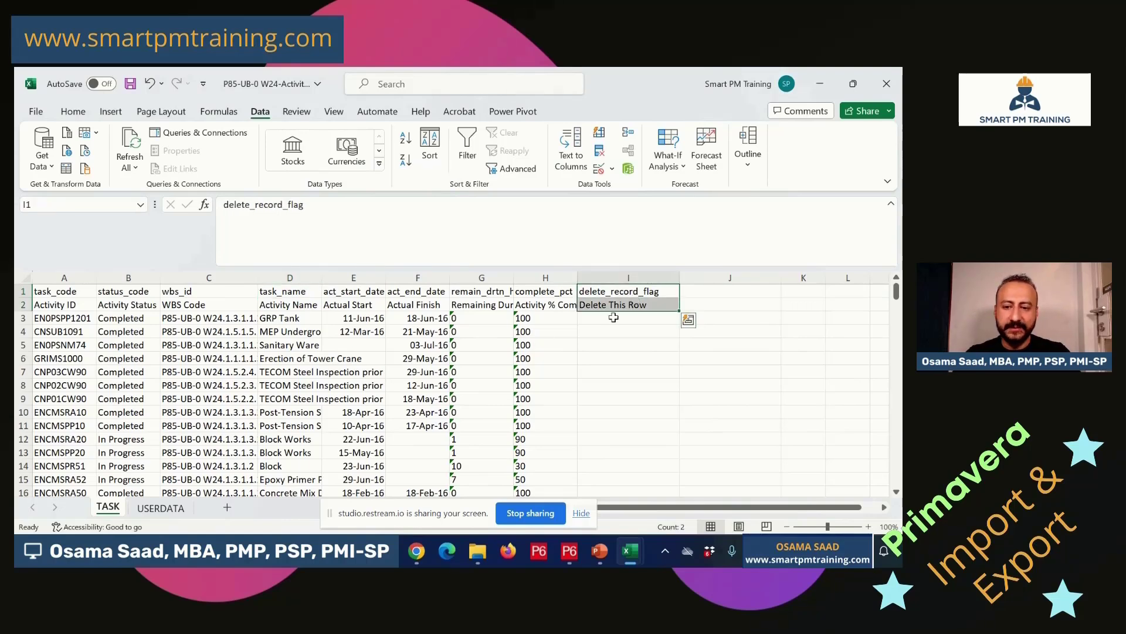
# Check the contents of the USERDATA sheet and return to the activity rows on the TASK sheet.
pyautogui.click(171, 507)
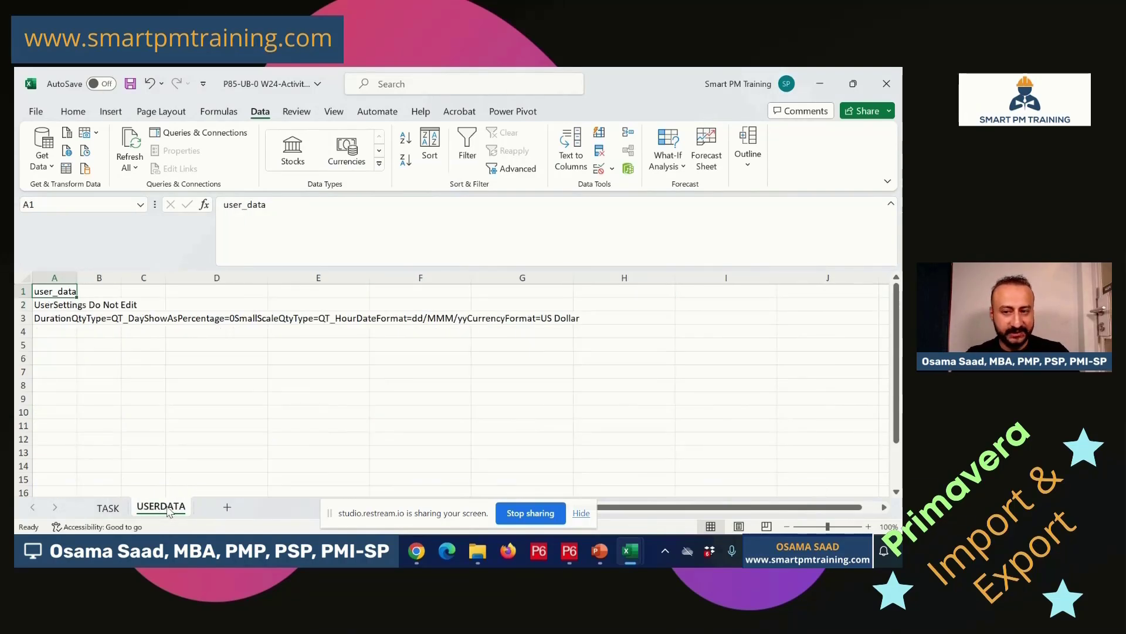
pyautogui.click(108, 507)
pyautogui.click(314, 373)
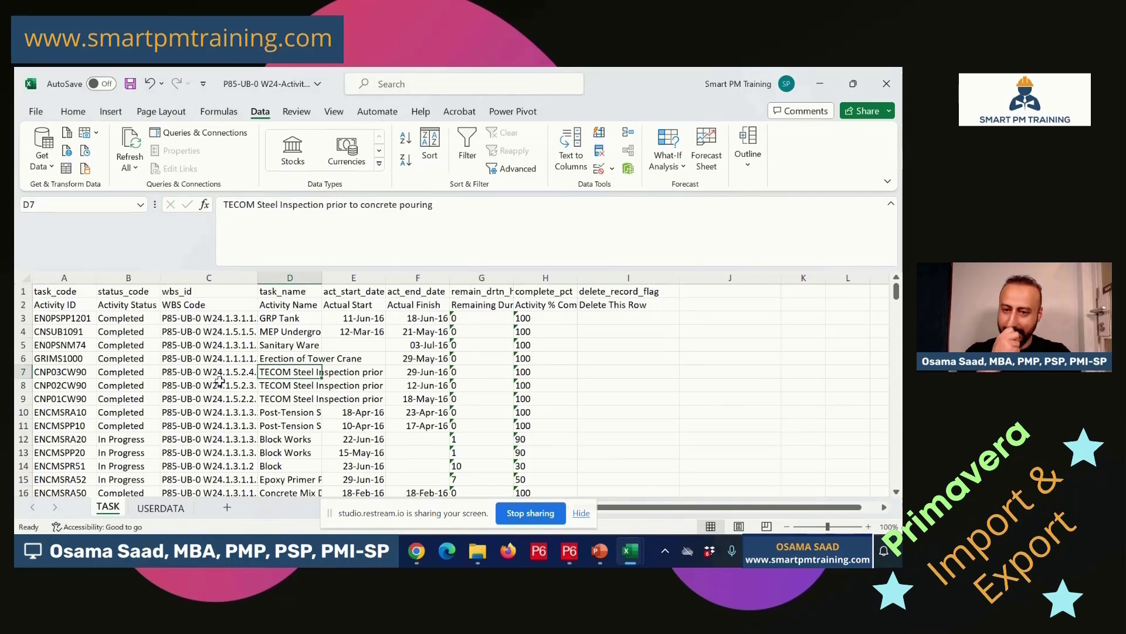
# Widen the WBS Code column on the TASK sheet so that the full codes fit.
pyautogui.click(197, 318)
pyautogui.click(205, 332)
pyautogui.moveTo(258, 277); pyautogui.dragTo(341, 278)
pyautogui.click(280, 358)
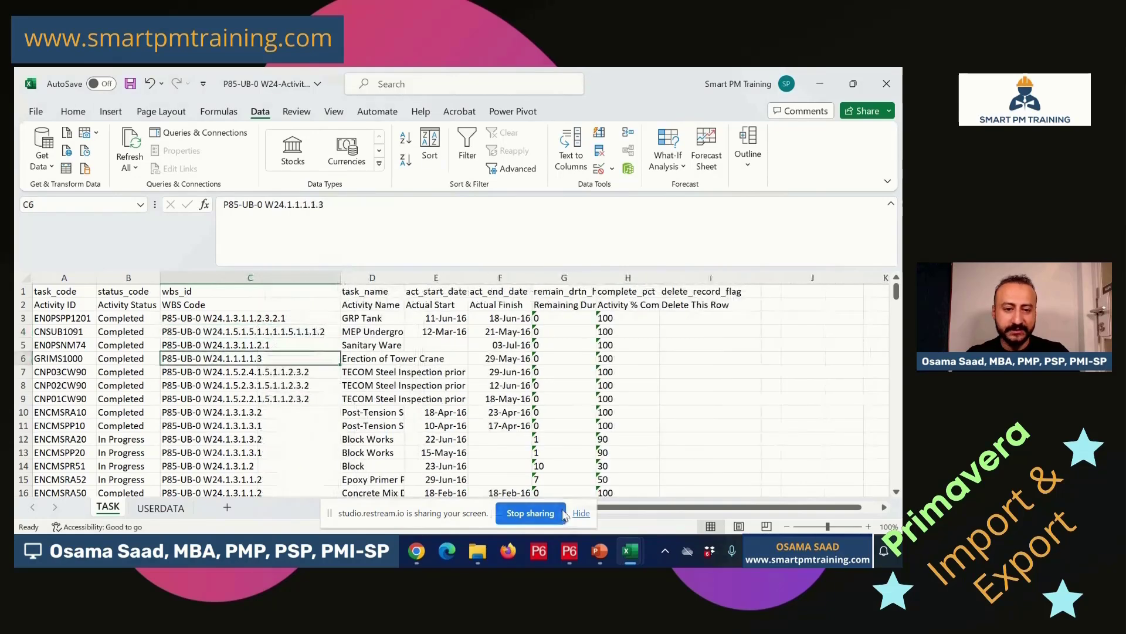
# Switch to Primavera P6 and examine the WBS codes of the General branch and its child elements in the Week 28 project's WBS.
pyautogui.click(570, 553)
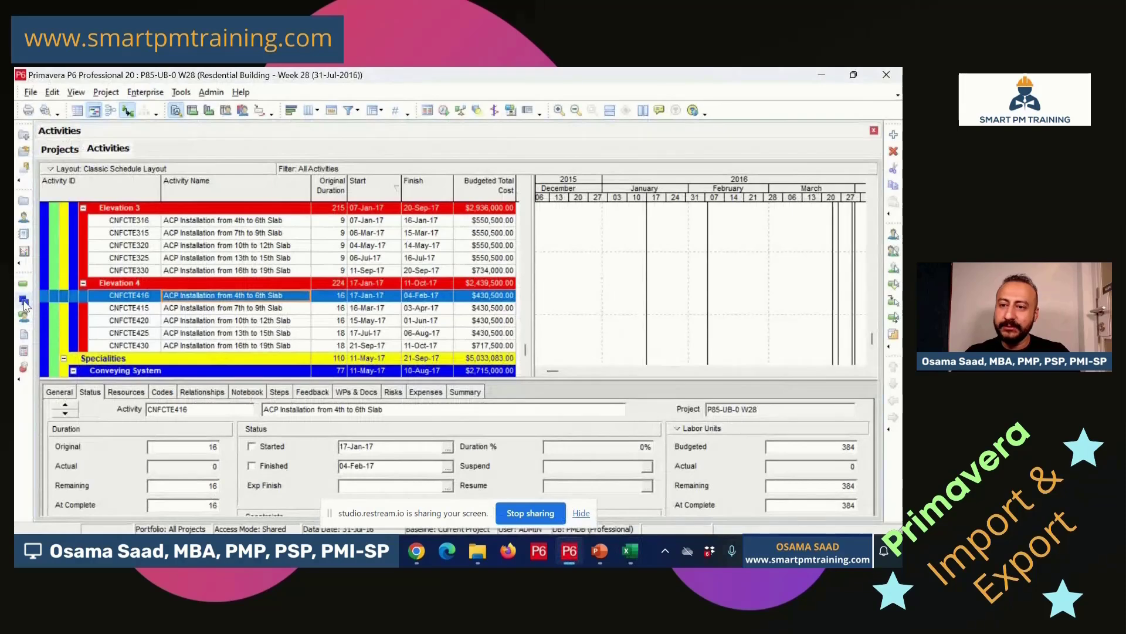
pyautogui.click(23, 301)
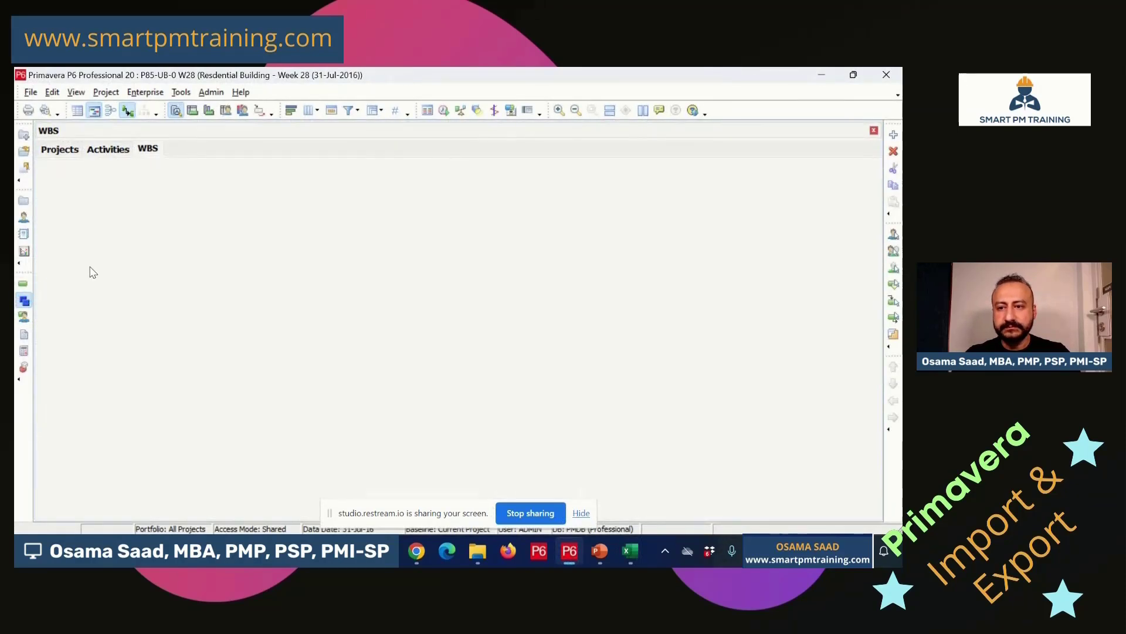
pyautogui.moveTo(866, 454); pyautogui.dragTo(845, 176)
pyautogui.click(164, 223)
pyautogui.click(164, 223)
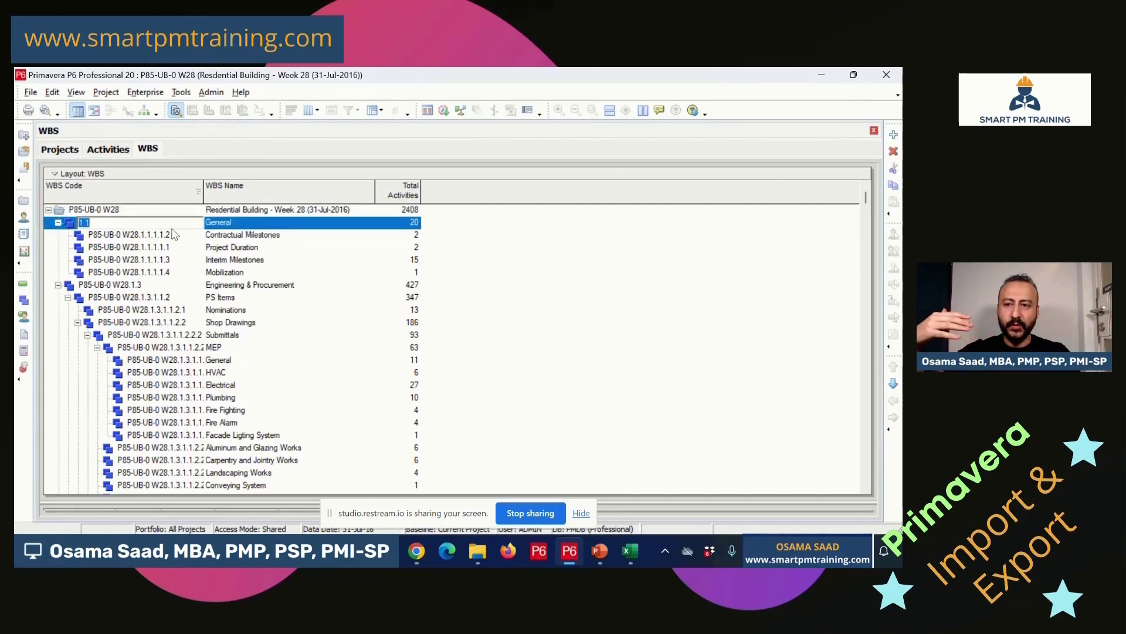
pyautogui.click(157, 234)
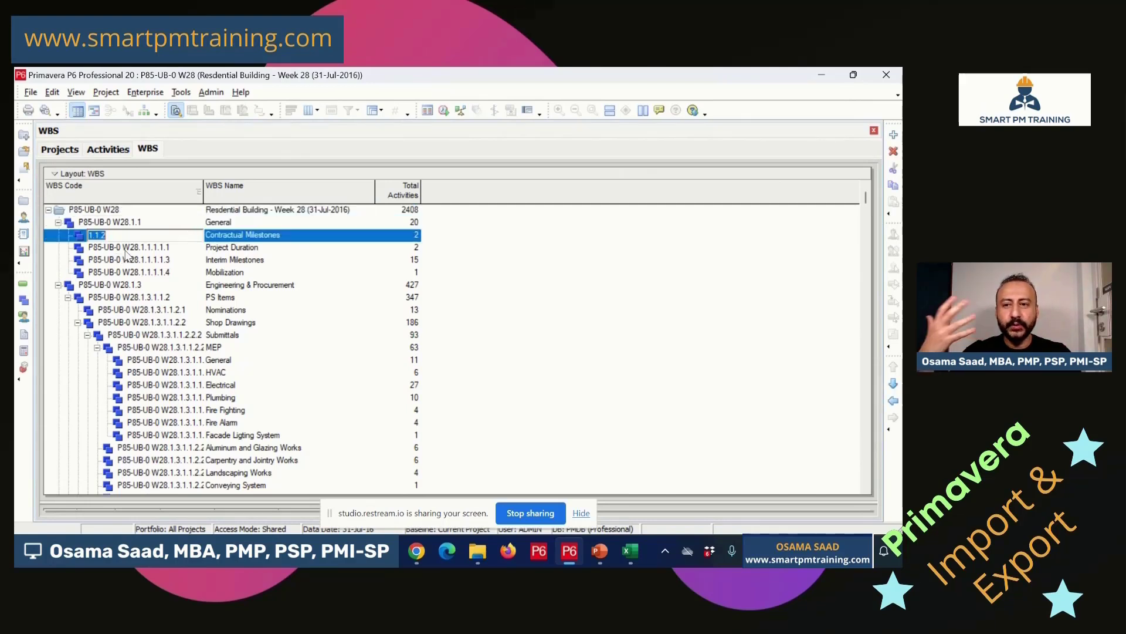
pyautogui.click(169, 249)
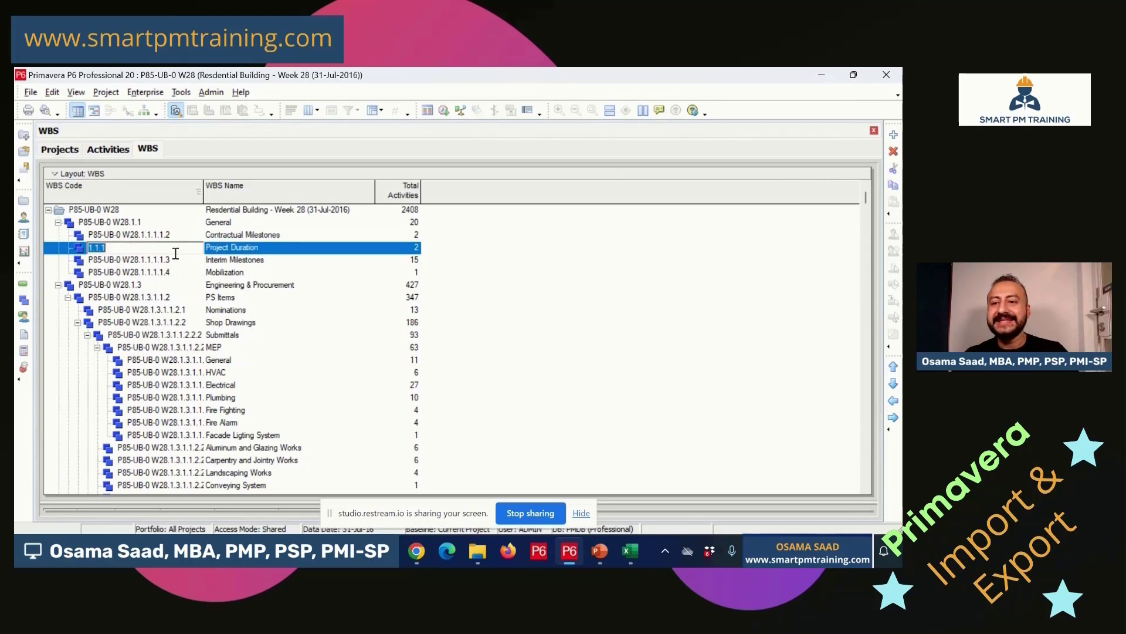
pyautogui.click(178, 261)
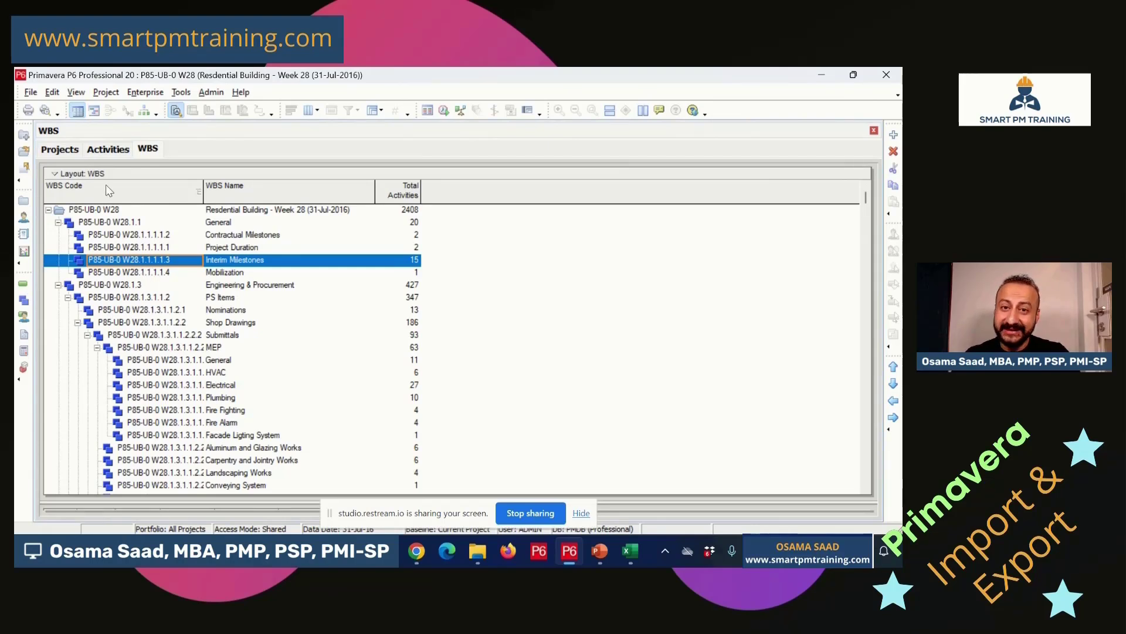
pyautogui.click(152, 262)
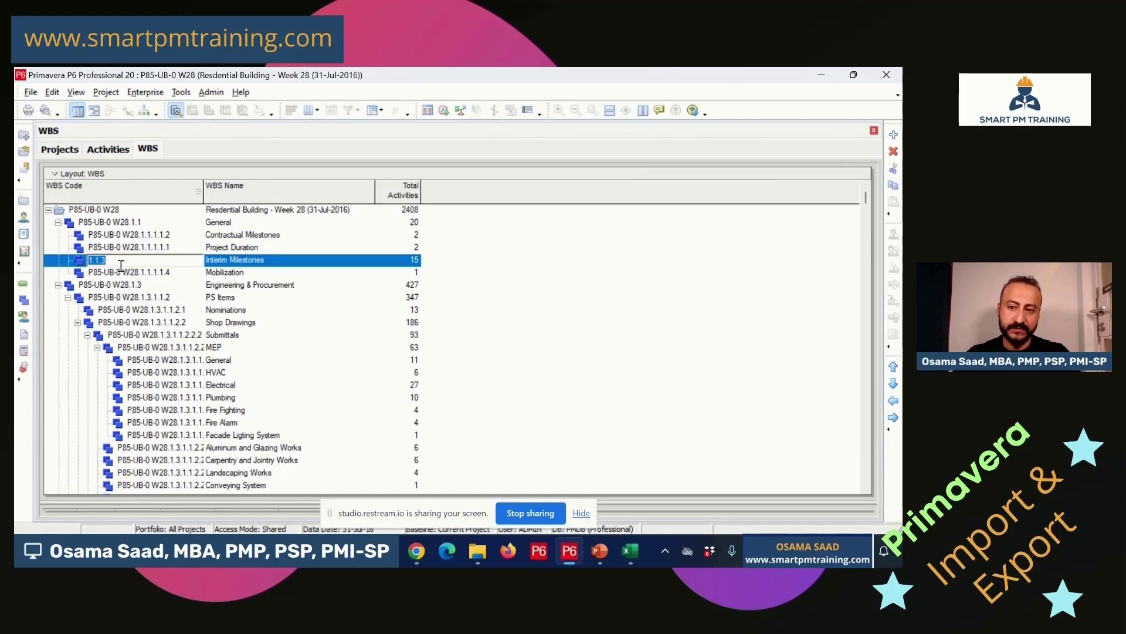
pyautogui.click(127, 274)
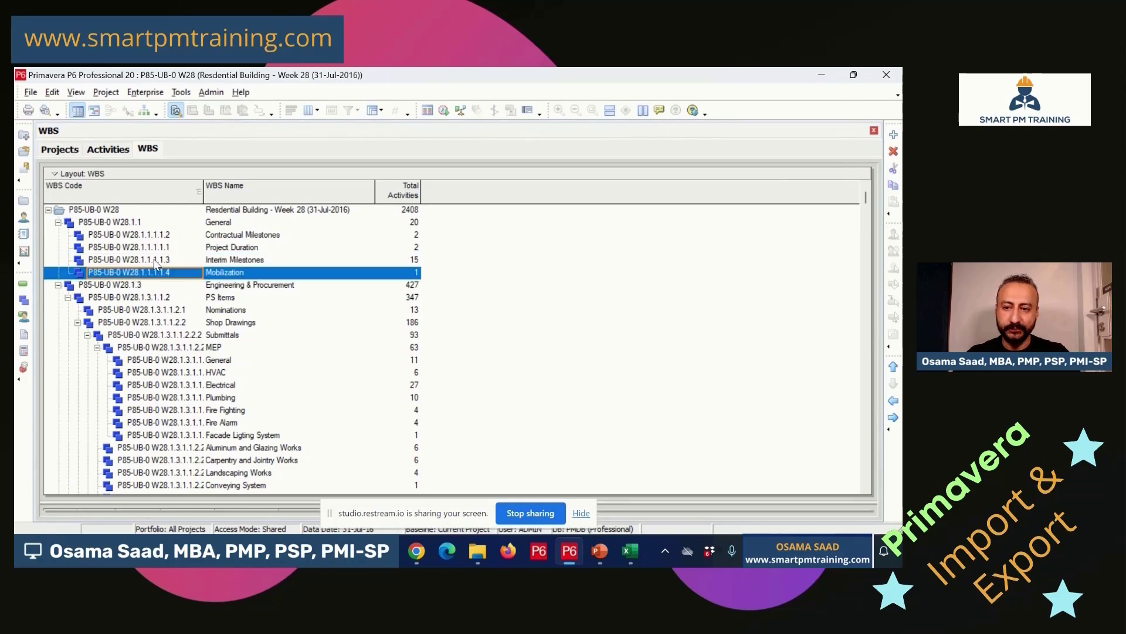
pyautogui.click(160, 262)
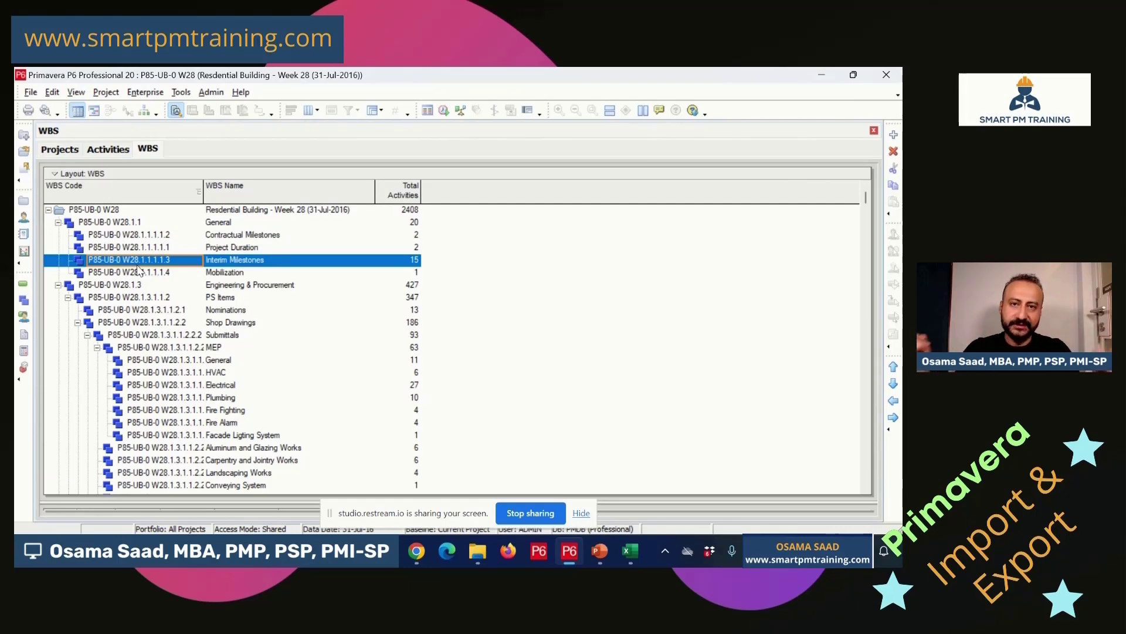
# Switch to the P85-UB-0 W24-Activities workbook in Excel and check the WBS code of the first activity in C3.
pyautogui.moveTo(628, 556)
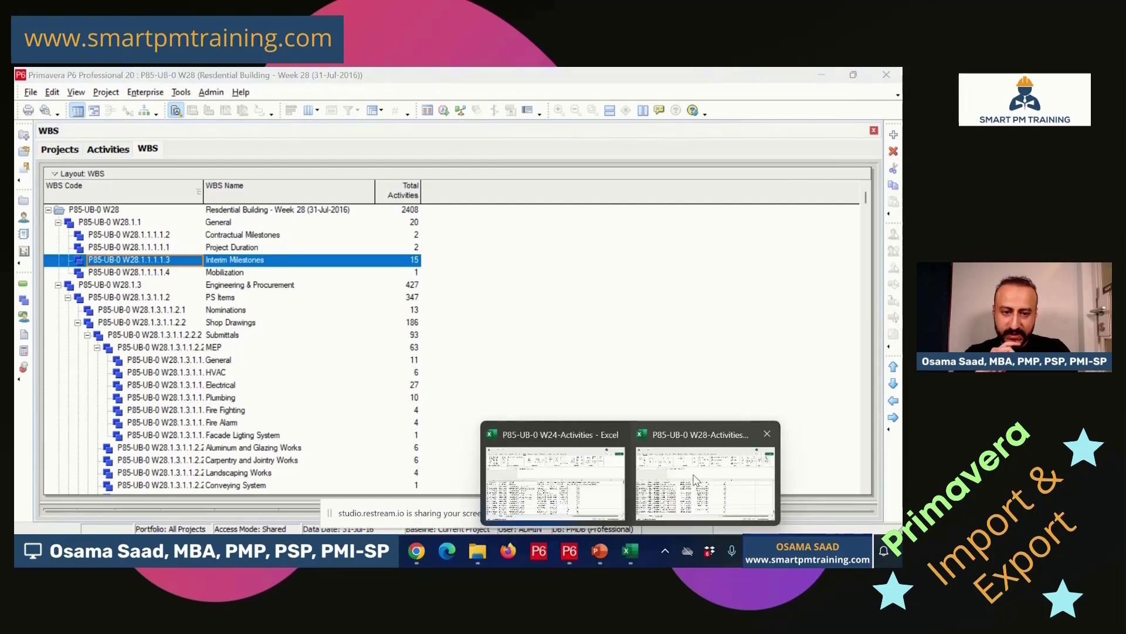
pyautogui.moveTo(637, 478)
pyautogui.click(555, 481)
pyautogui.click(221, 318)
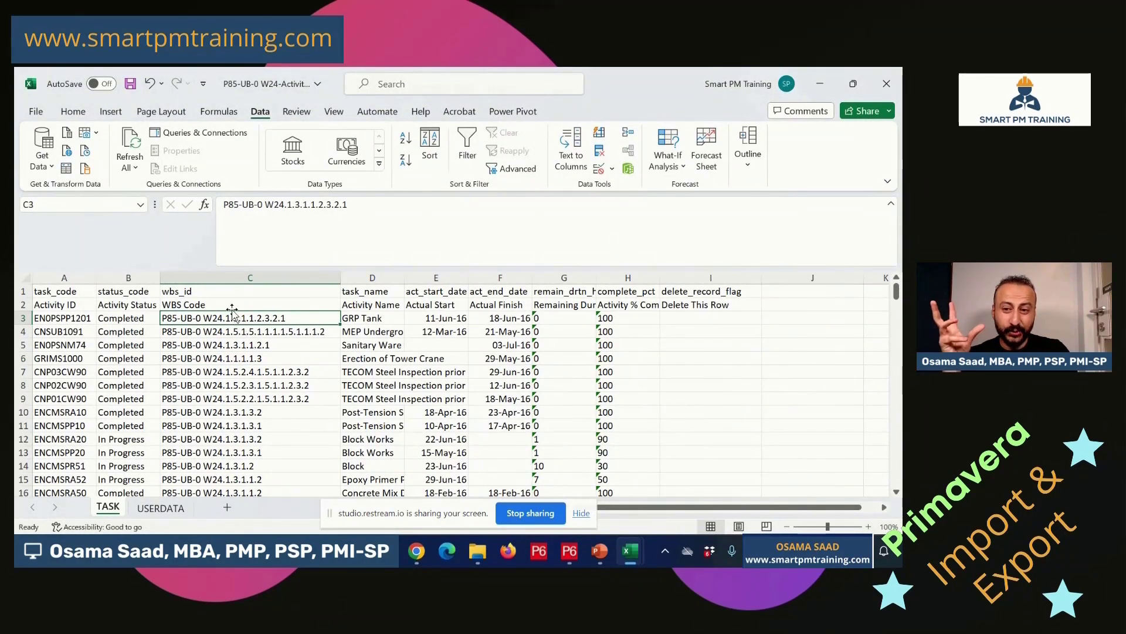
# Switch to Primavera P6 and collapse the General and Engineering & Procurement groups at the start of the Week 28 activity list.
pyautogui.click(569, 550)
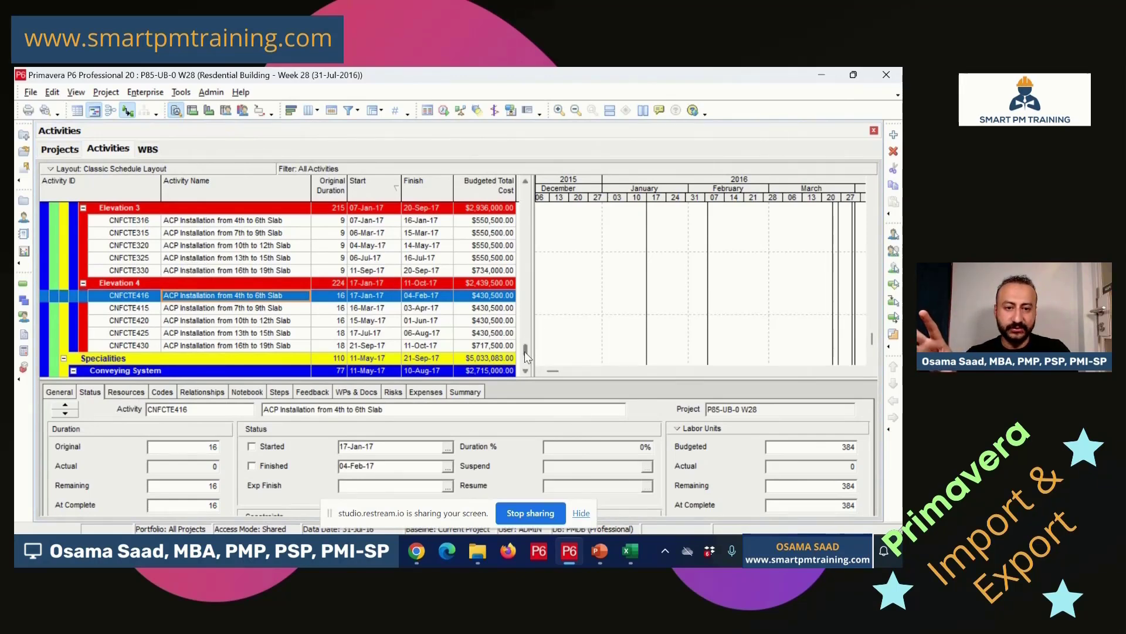
pyautogui.scroll(10, 352, 287)
pyautogui.scroll(2, 226, 271)
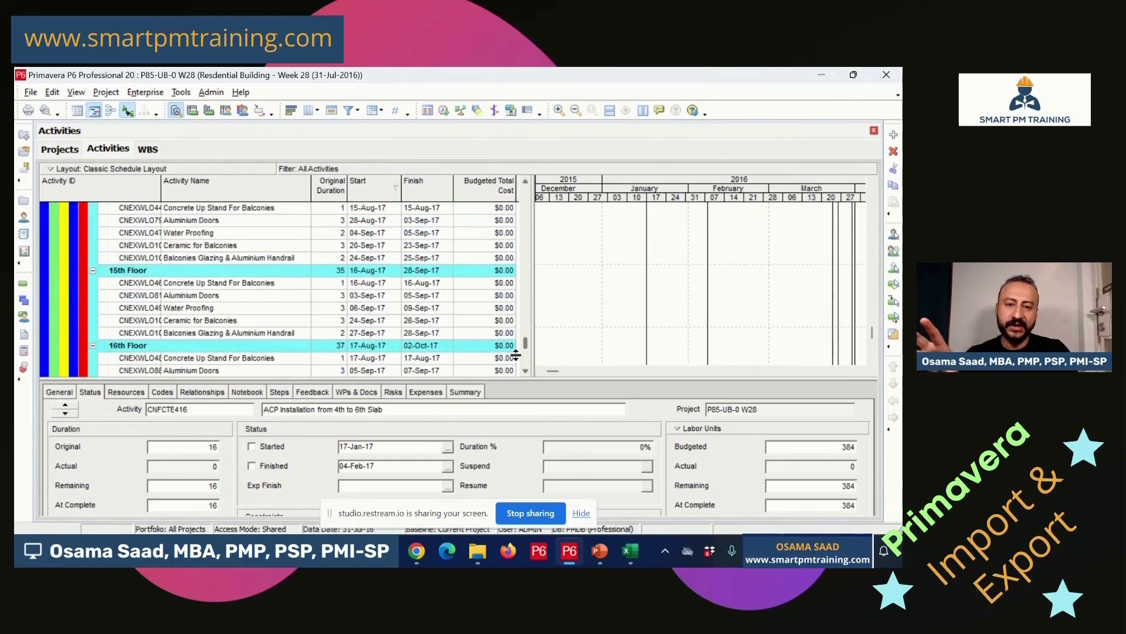
pyautogui.scroll(6, 526, 341)
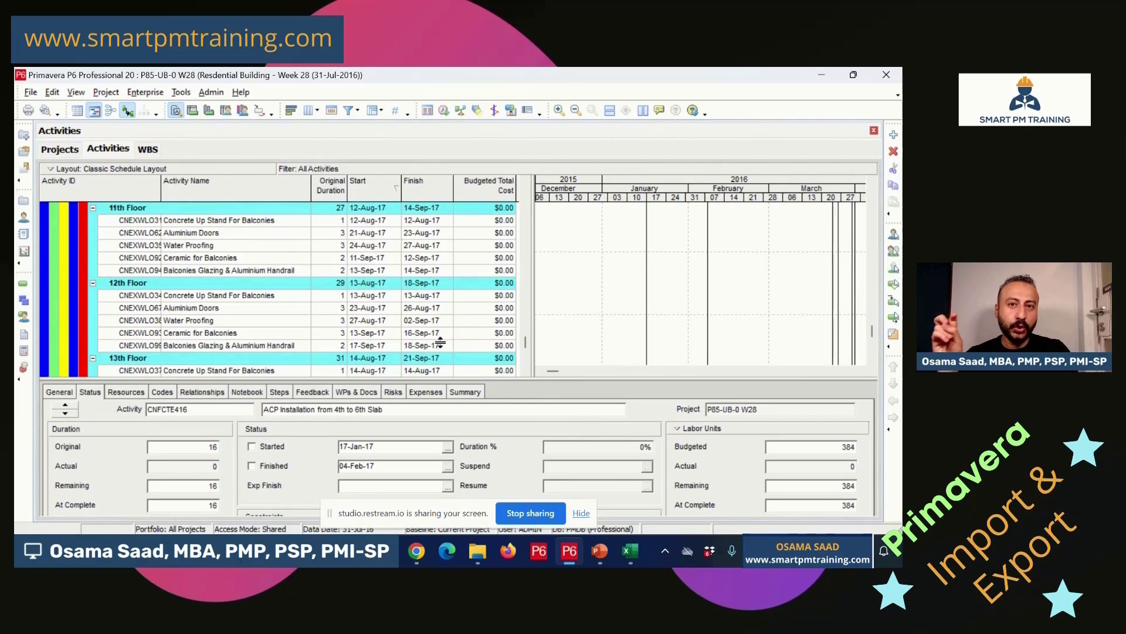
pyautogui.moveTo(524, 343); pyautogui.dragTo(525, 187)
pyautogui.click(147, 213)
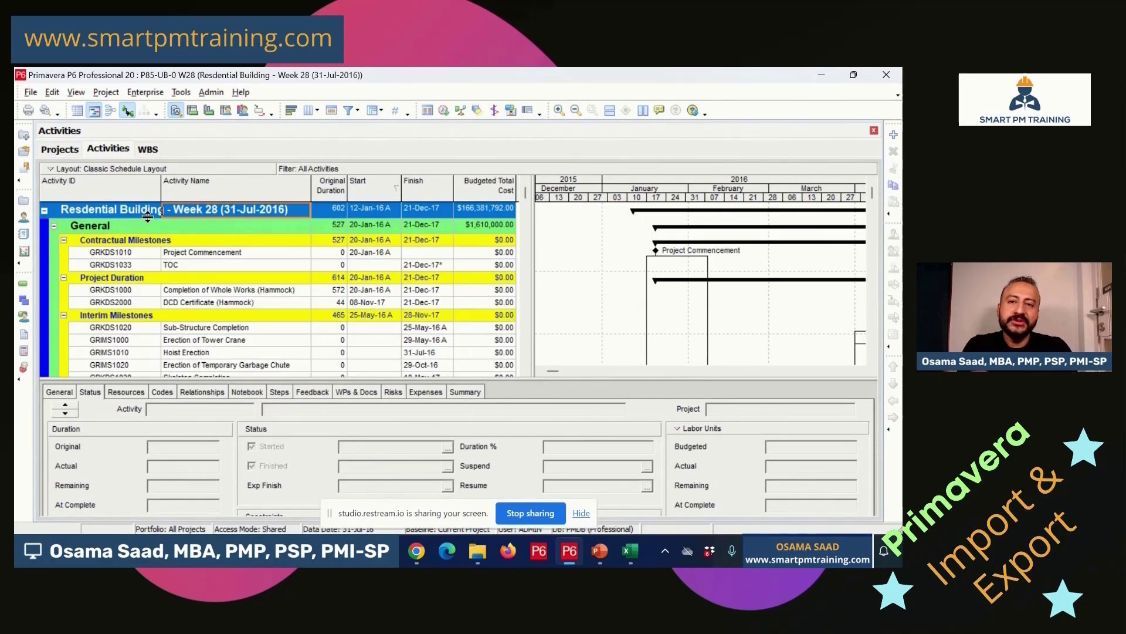
pyautogui.doubleClick(119, 226)
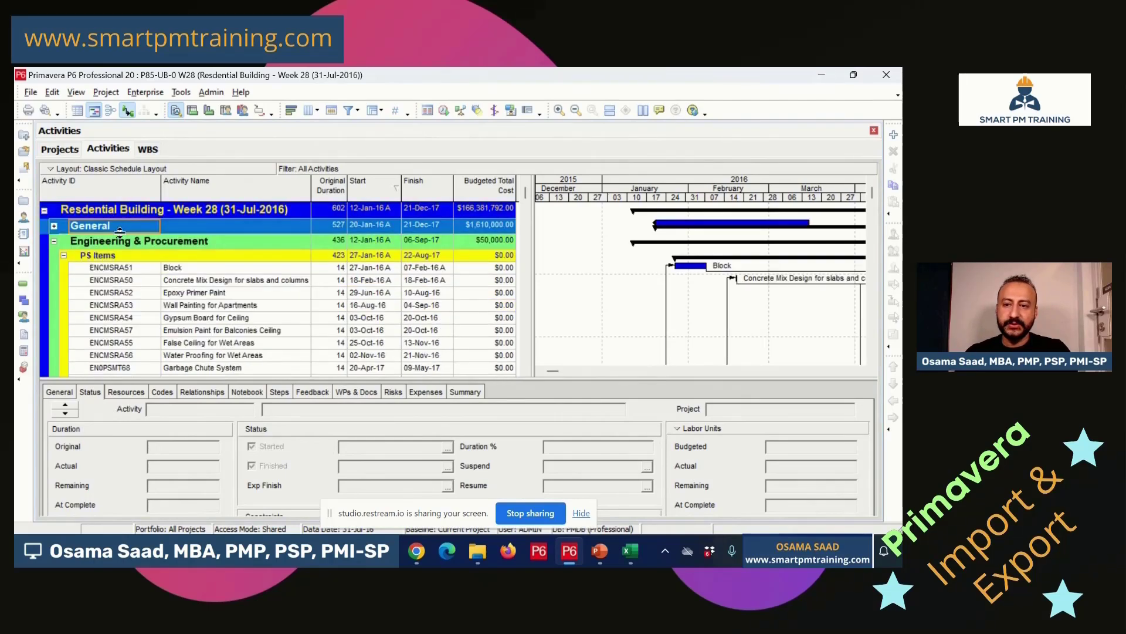
pyautogui.doubleClick(118, 237)
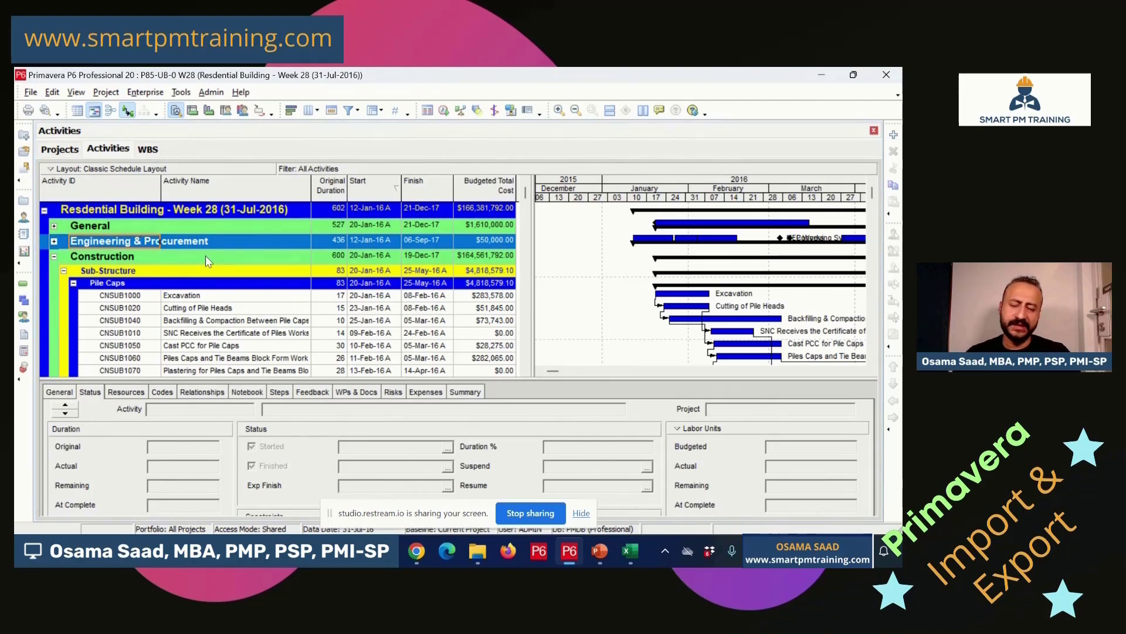
# Switch back to the P85-UB-0 W24-Activities workbook in Excel and review the WBS codes, actual start dates and completion percentages on the TASK sheet.
pyautogui.moveTo(636, 557)
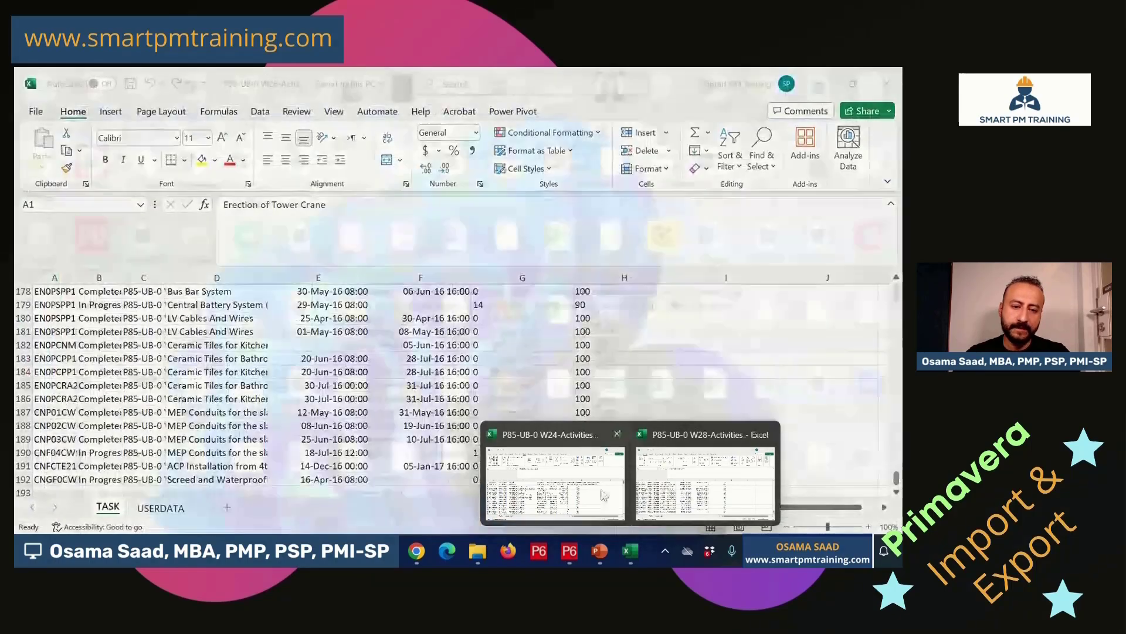
pyautogui.click(604, 495)
pyautogui.click(251, 344)
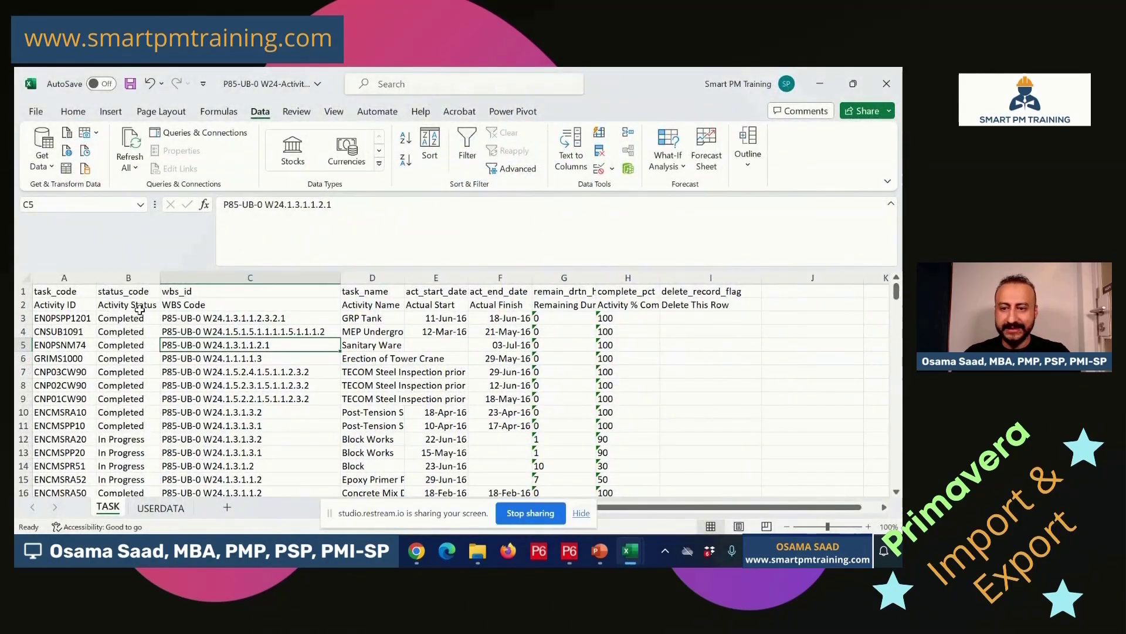
pyautogui.click(442, 318)
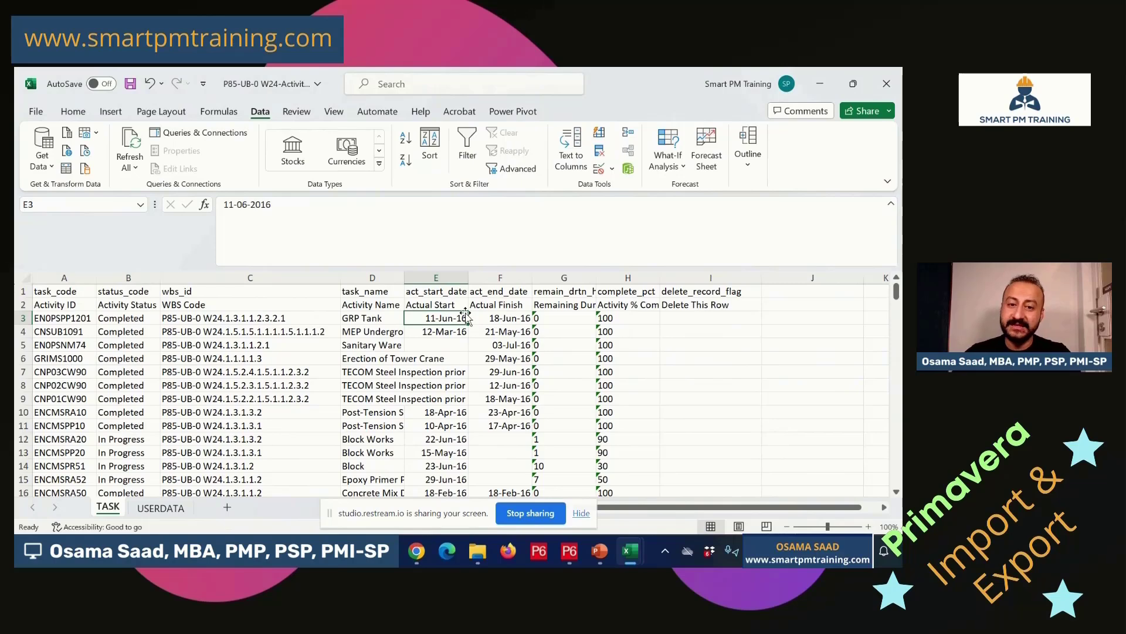
pyautogui.scroll(-6, 472, 350)
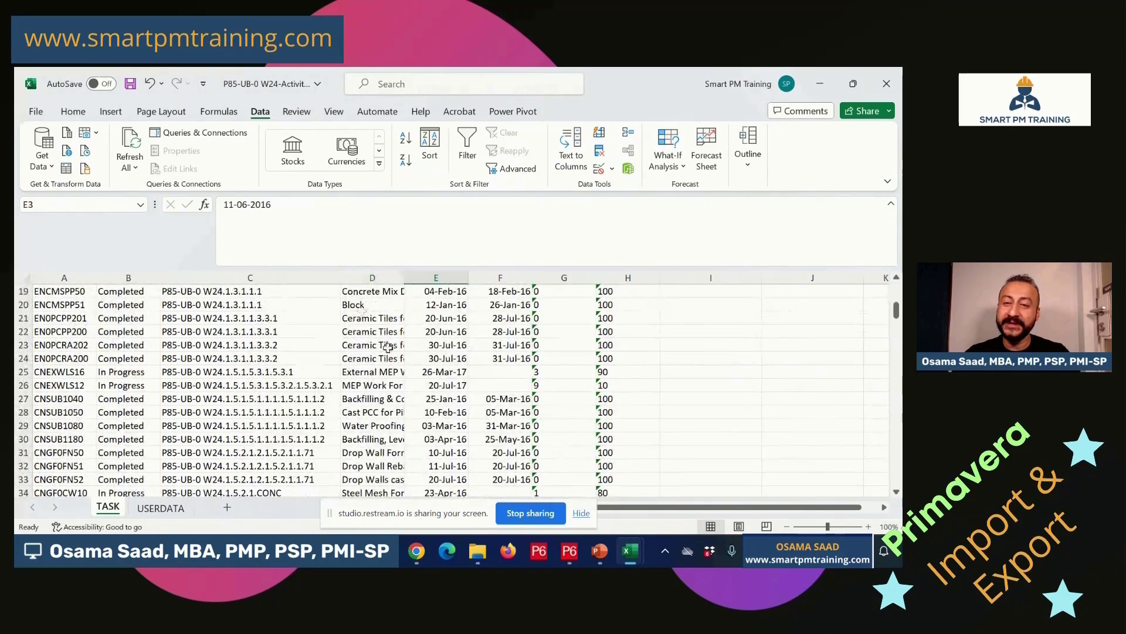
pyautogui.scroll(6, 433, 359)
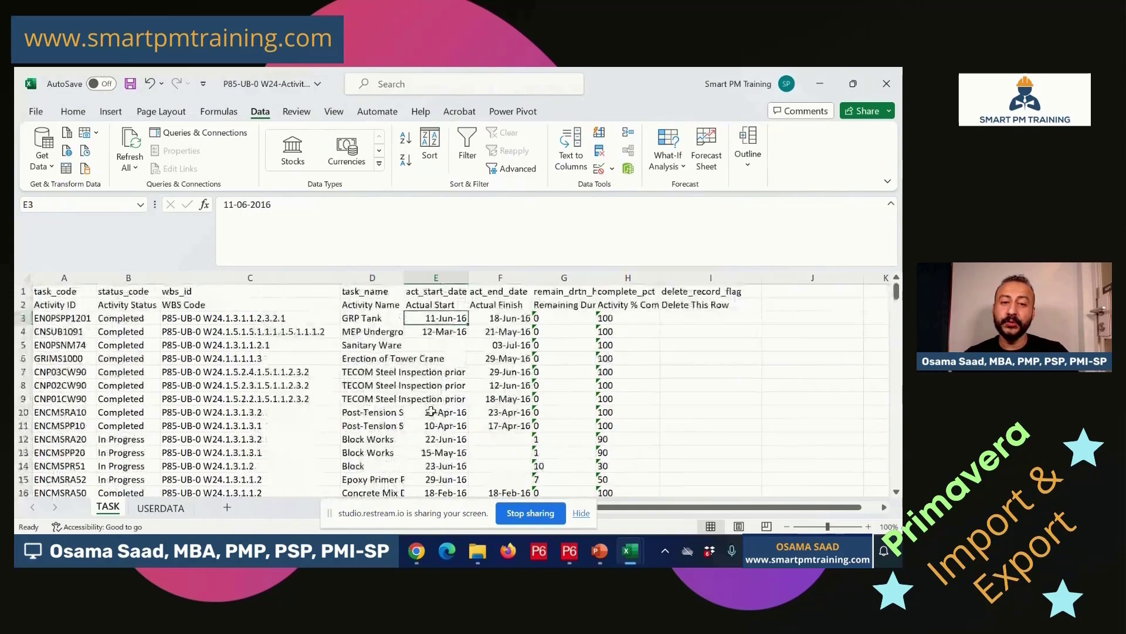
pyautogui.click(610, 344)
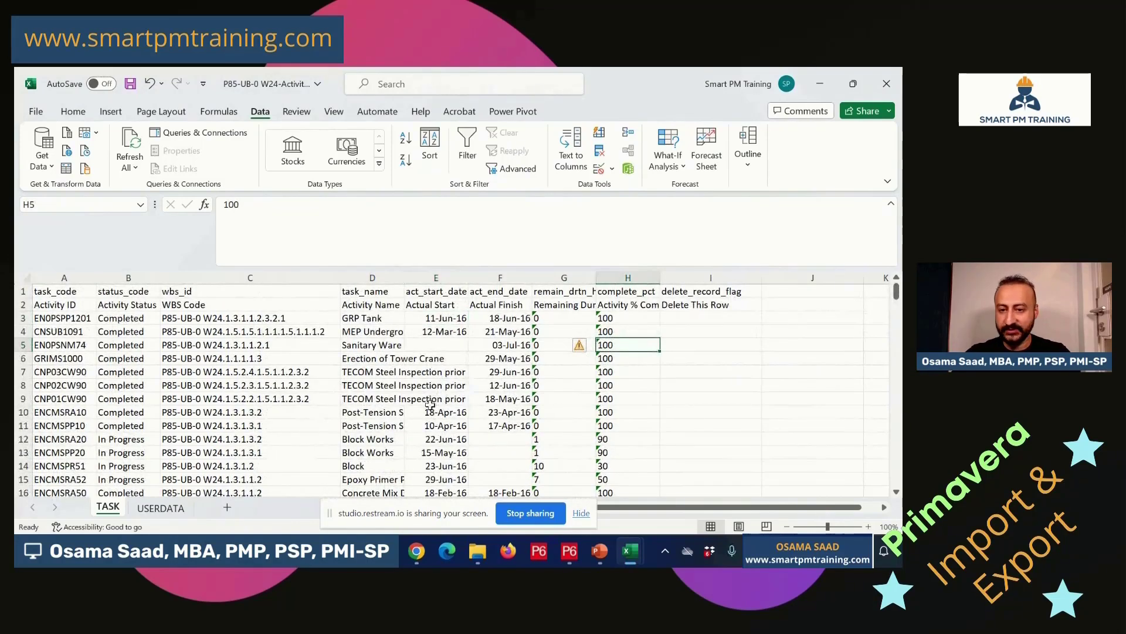
pyautogui.click(305, 358)
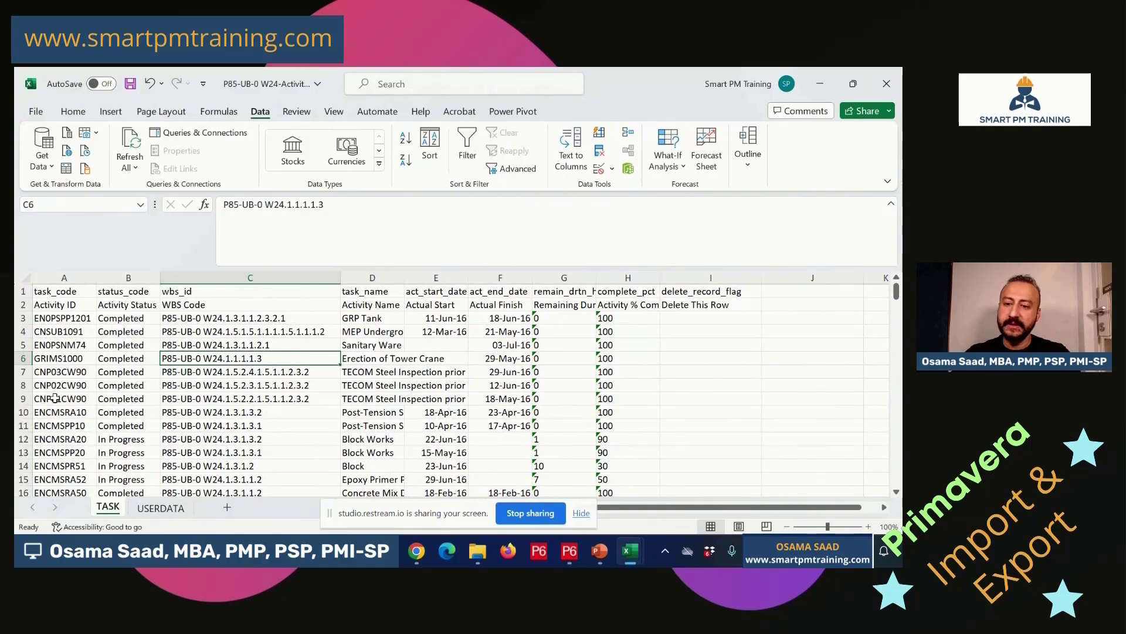
pyautogui.scroll(-3, 71, 418)
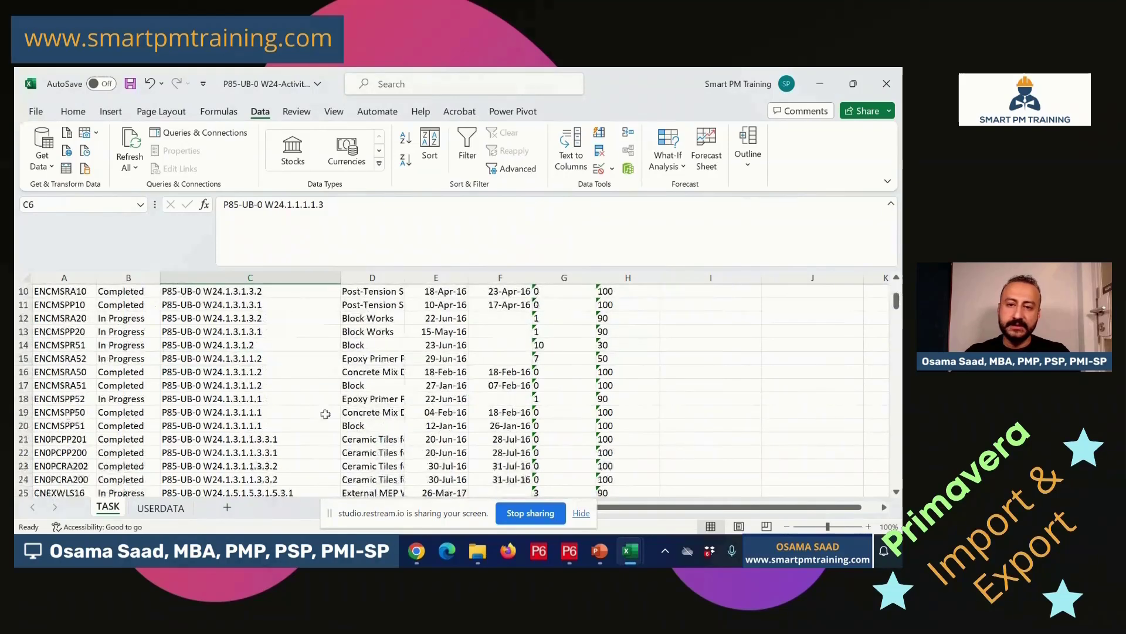
# Close the P85-UB-0 W24-Activities workbook with its changes saved, and close the P85-UB-0 W28-Activities workbook.
pyautogui.click(899, 87)
pyautogui.click(429, 330)
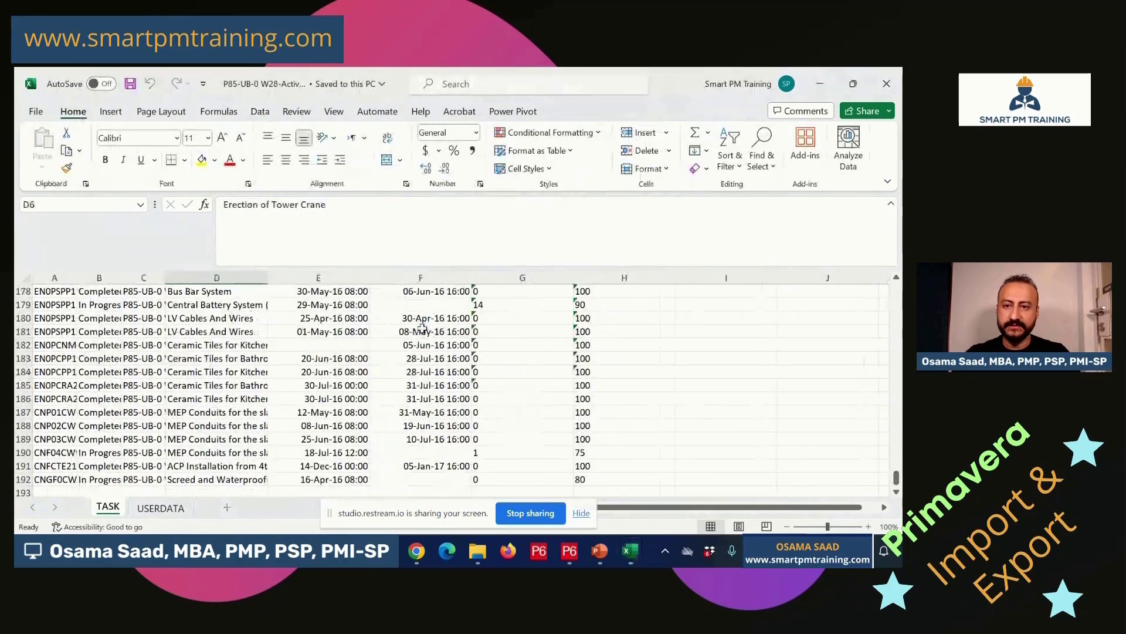
pyautogui.click(887, 83)
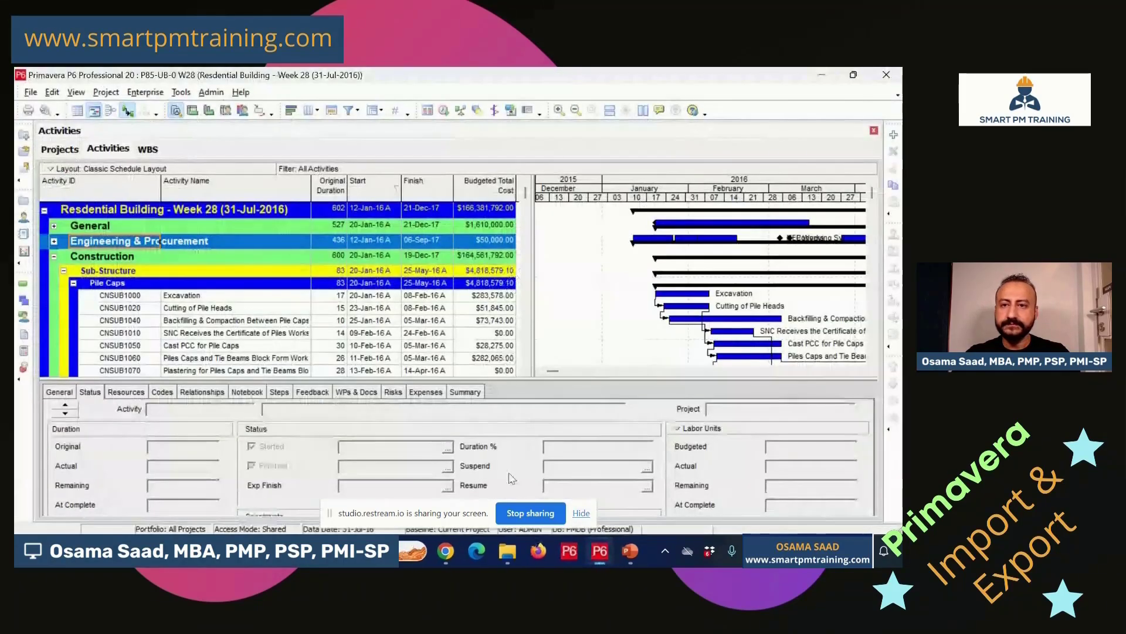
# Switch to Primavera P6 and open the project P85-UB-0 W24 from the IMP-EXP group.
pyautogui.click(23, 200)
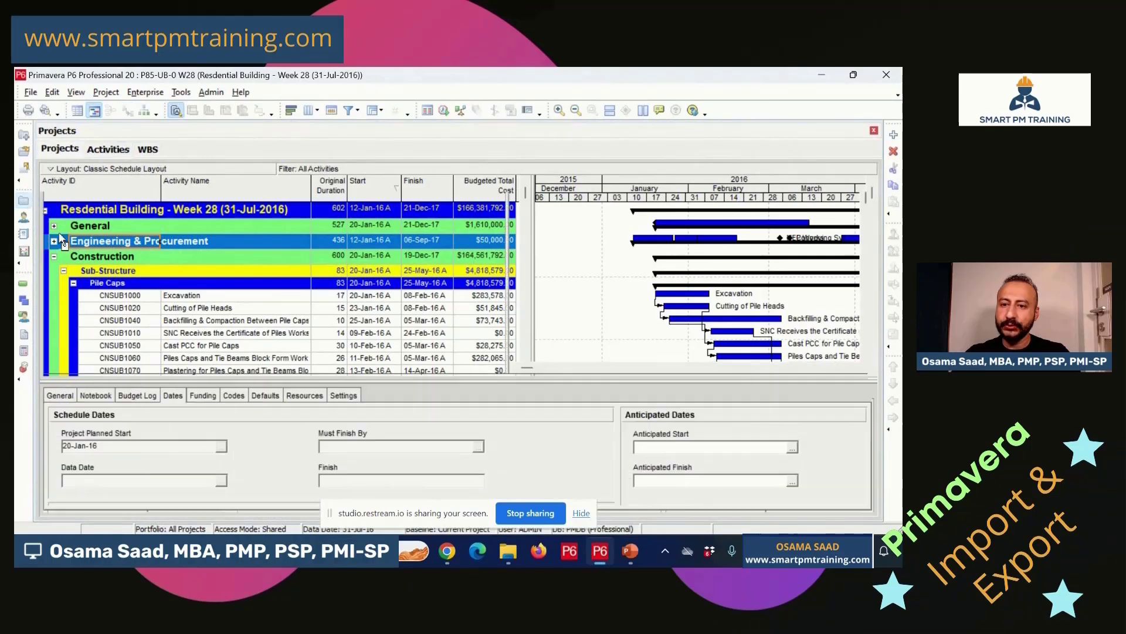
pyautogui.click(252, 229)
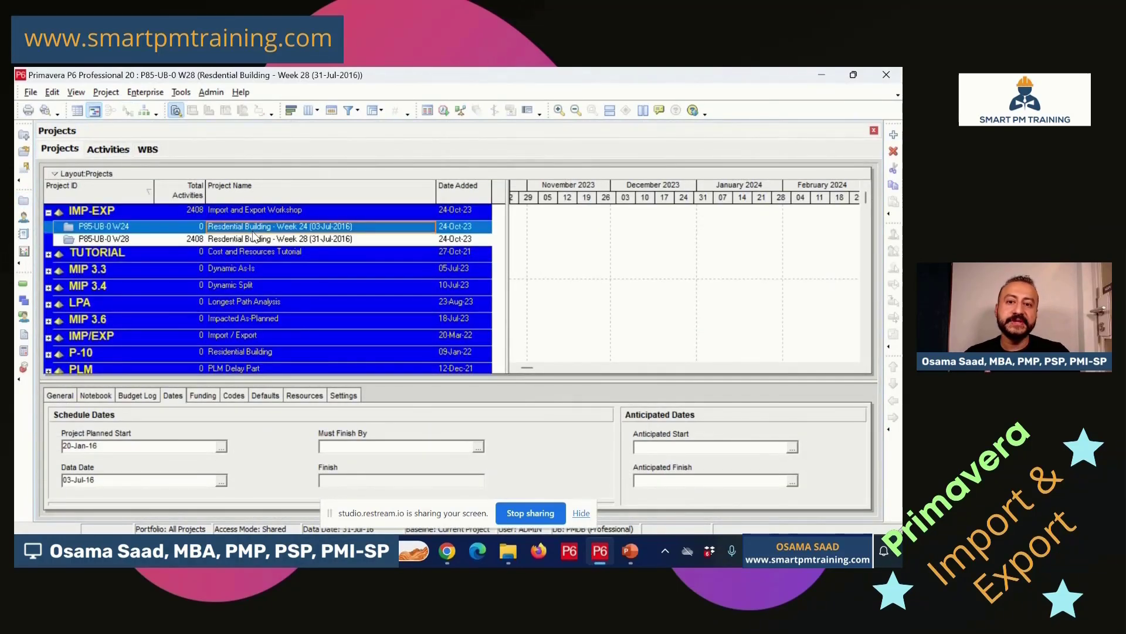
pyautogui.rightClick(253, 235)
pyautogui.click(322, 200)
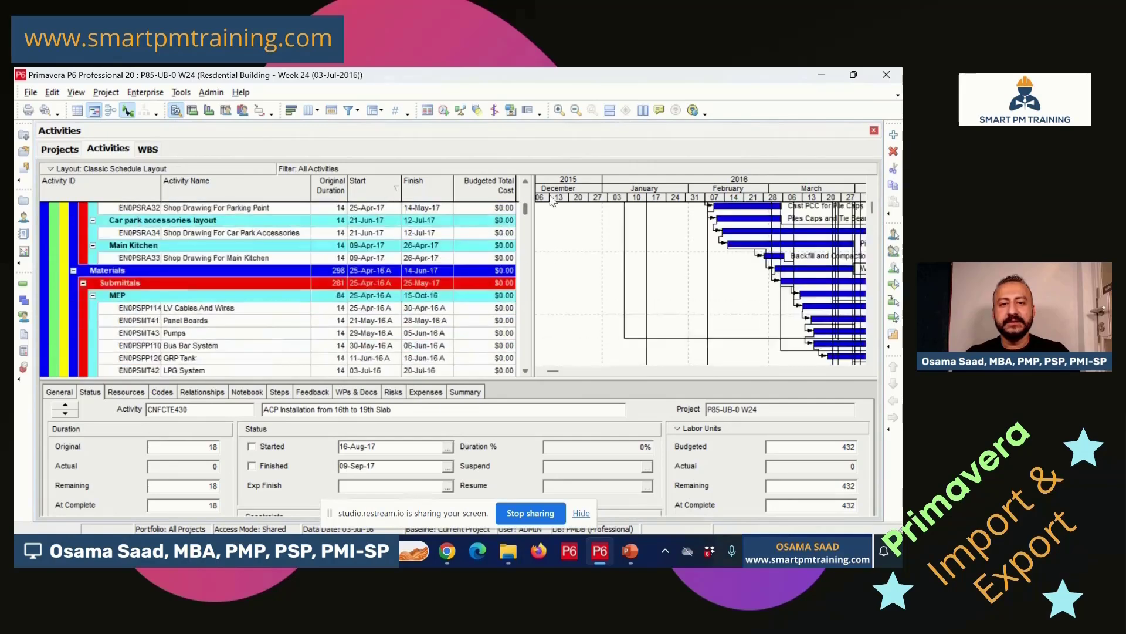
# Start a Spreadsheet (XLSX) import and select the P85-UB-0 W24-Activities file as its source.
pyautogui.click(31, 92)
pyautogui.click(54, 142)
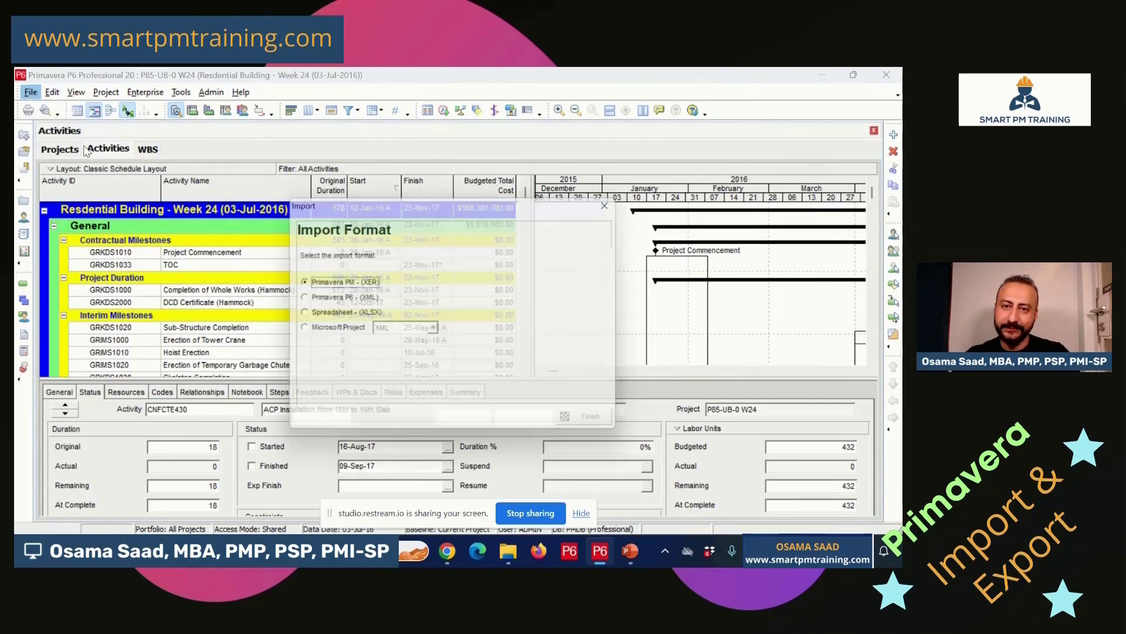
pyautogui.click(343, 316)
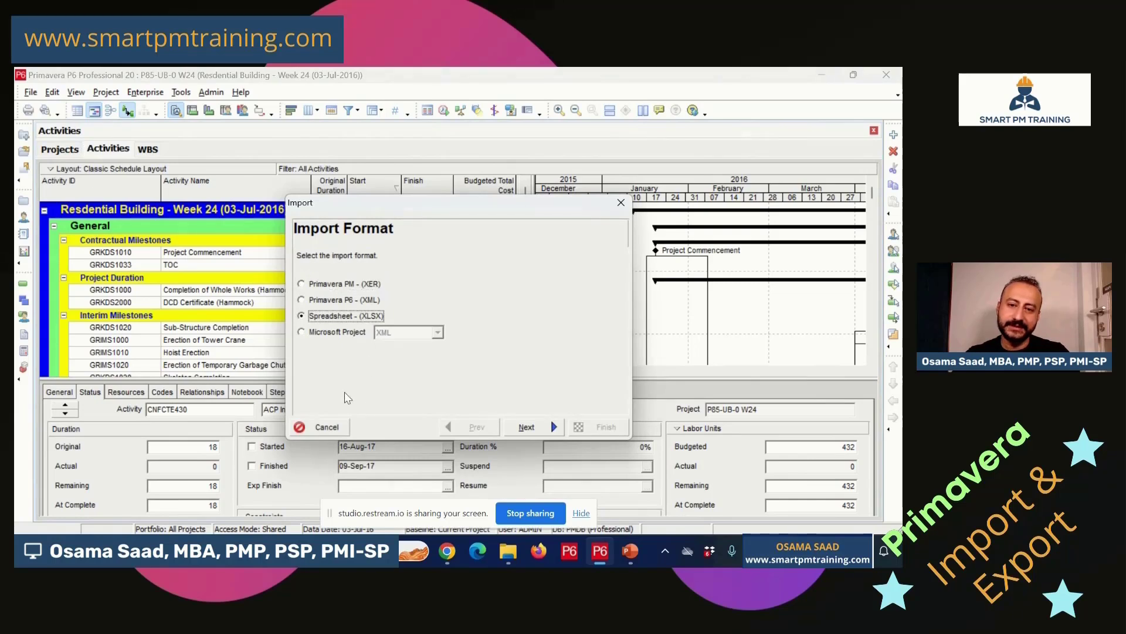
pyautogui.click(526, 427)
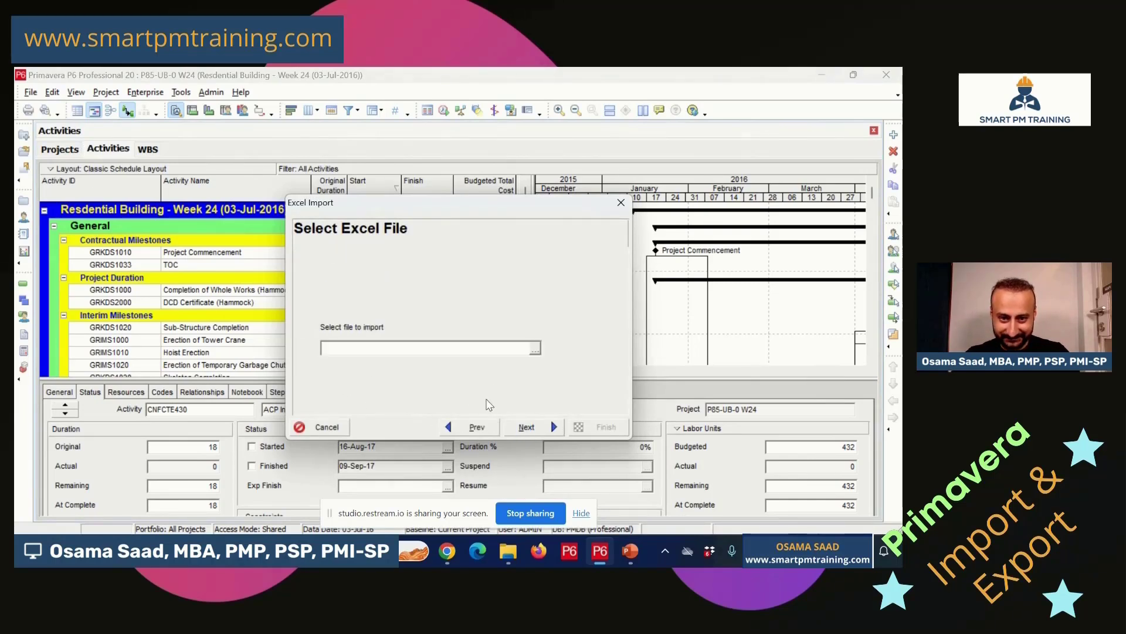
pyautogui.click(535, 349)
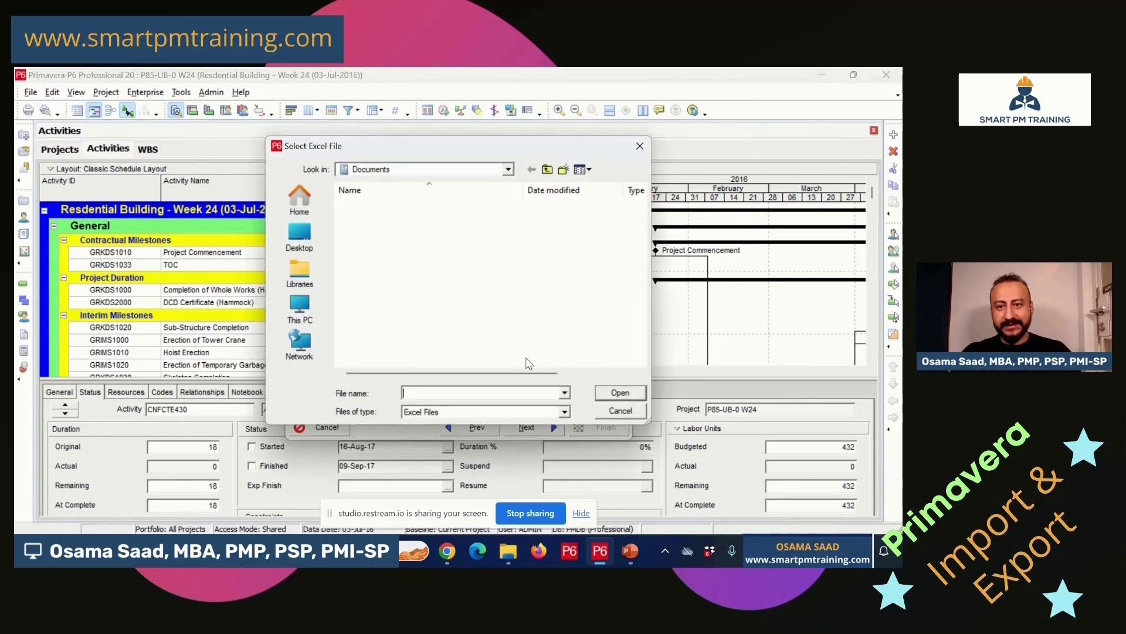
pyautogui.click(301, 204)
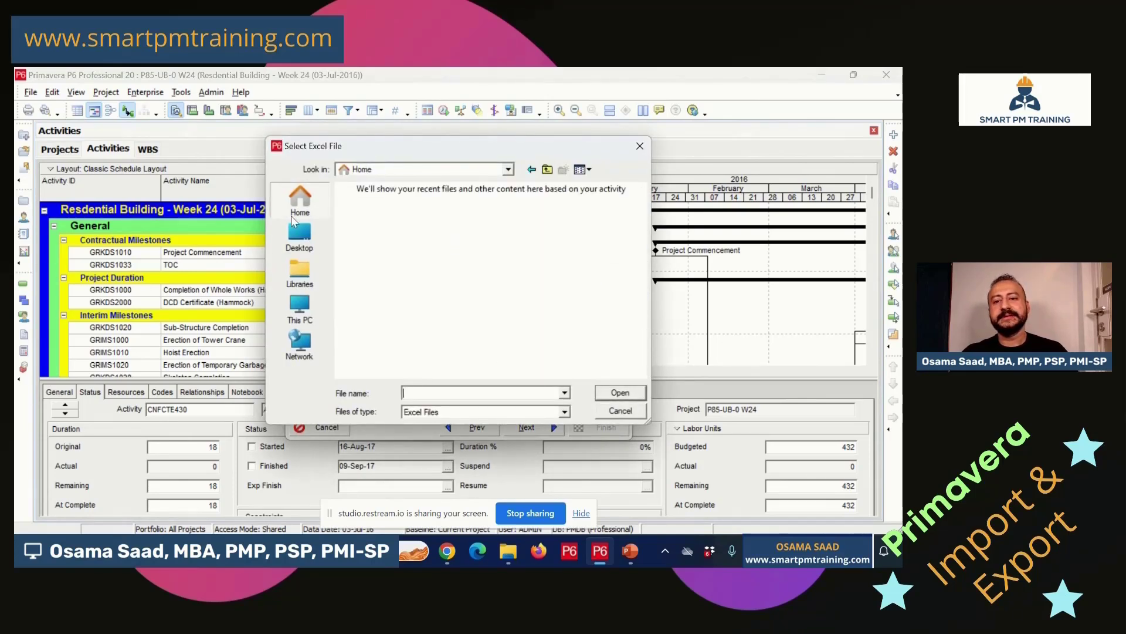
pyautogui.scroll(-5, 568, 292)
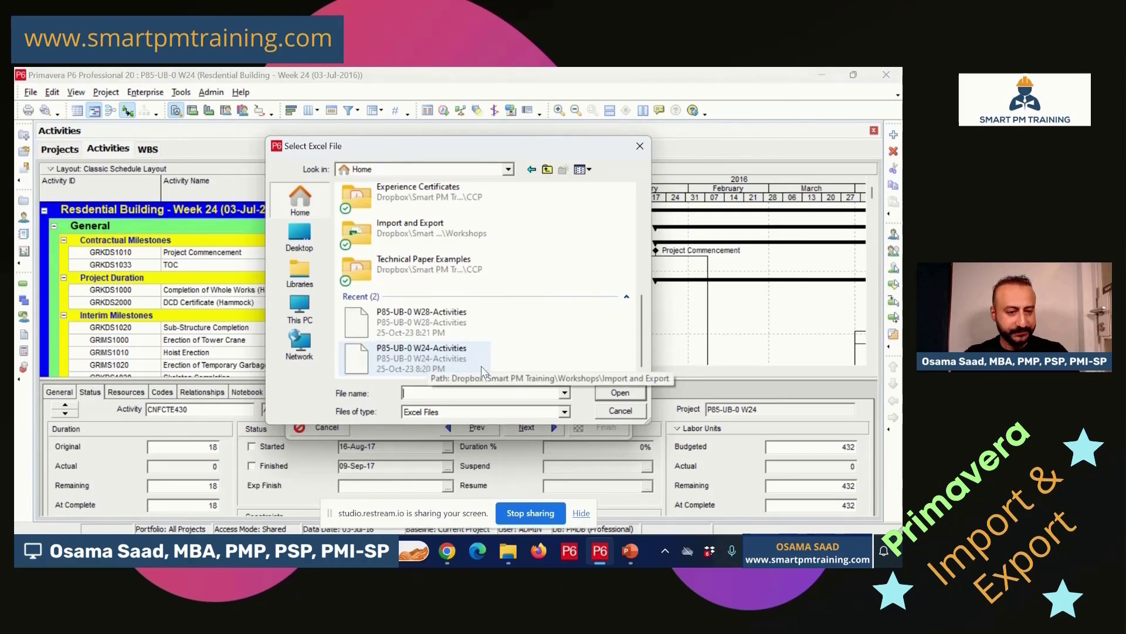
pyautogui.doubleClick(434, 356)
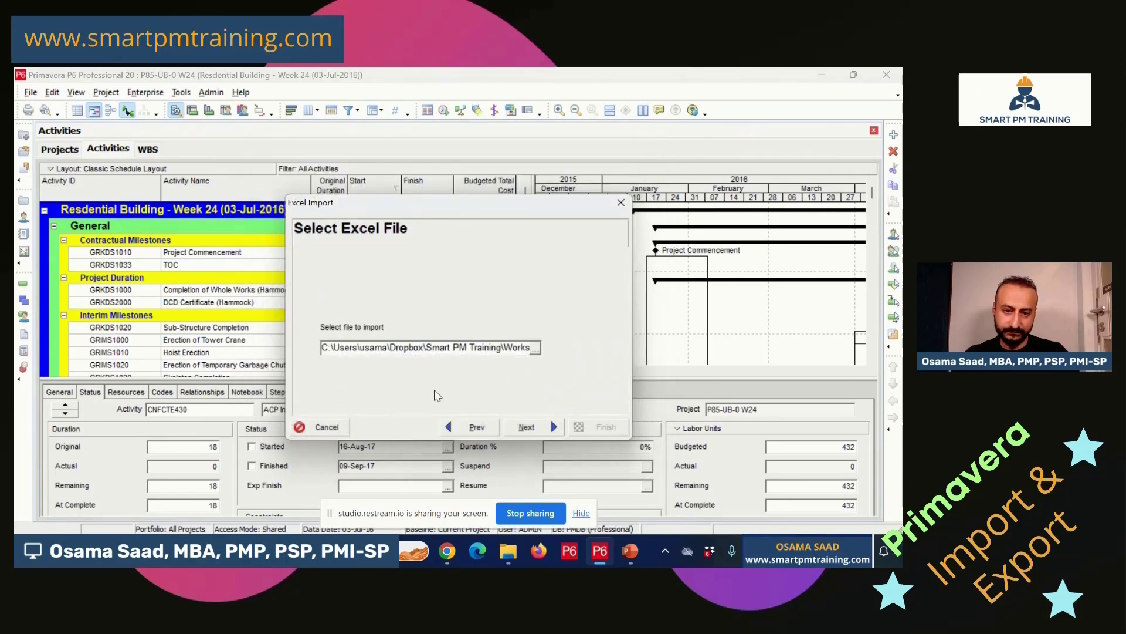
# Run the spreadsheet import with Update Existing Project as the action and P85-UB-0 W24 as the destination.
pyautogui.click(545, 432)
pyautogui.click(364, 292)
pyautogui.click(551, 430)
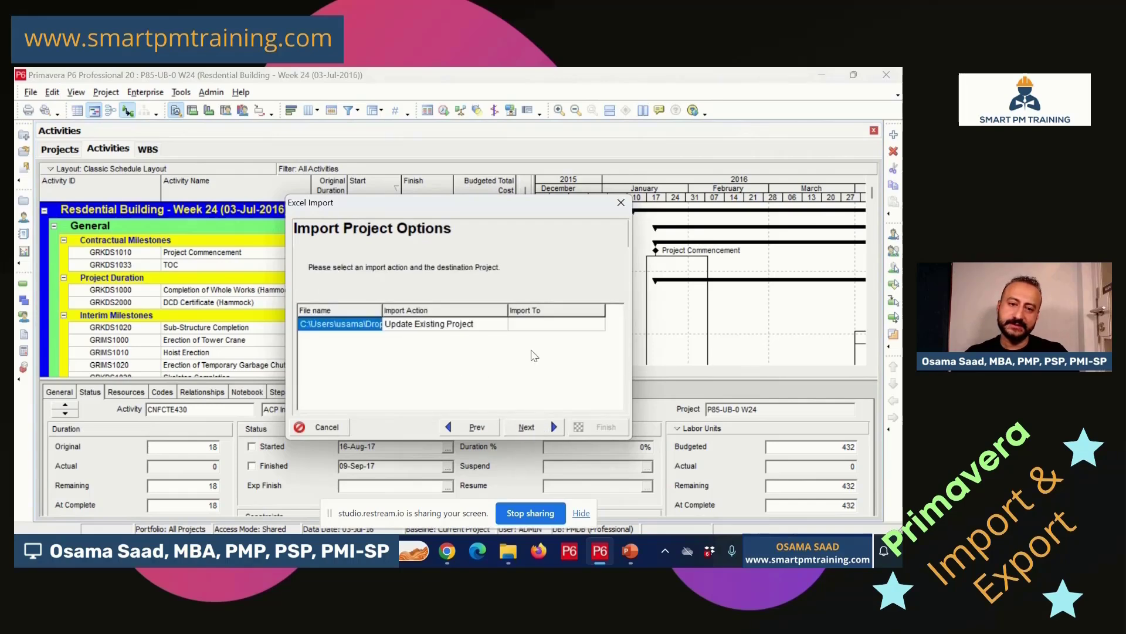
pyautogui.click(551, 326)
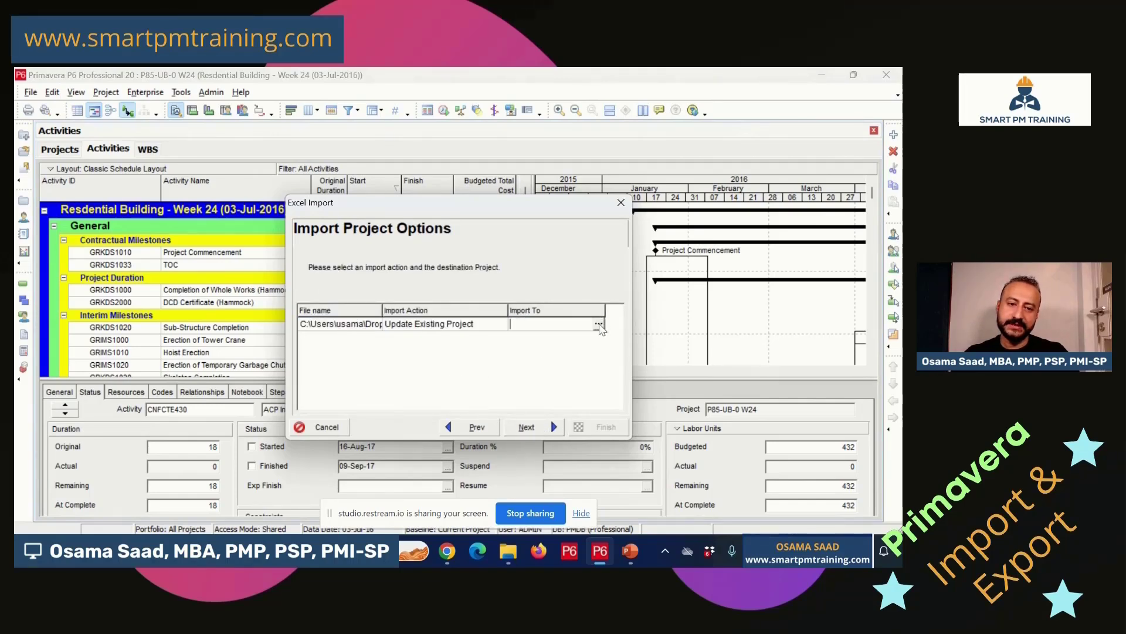
pyautogui.click(599, 324)
pyautogui.doubleClick(298, 232)
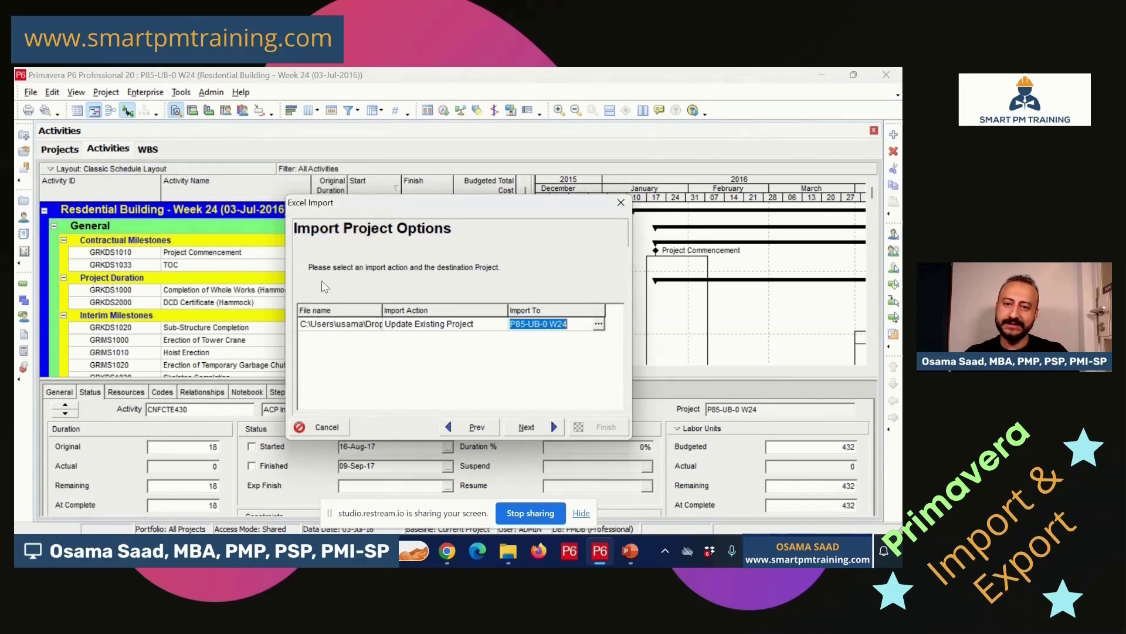
pyautogui.click(559, 425)
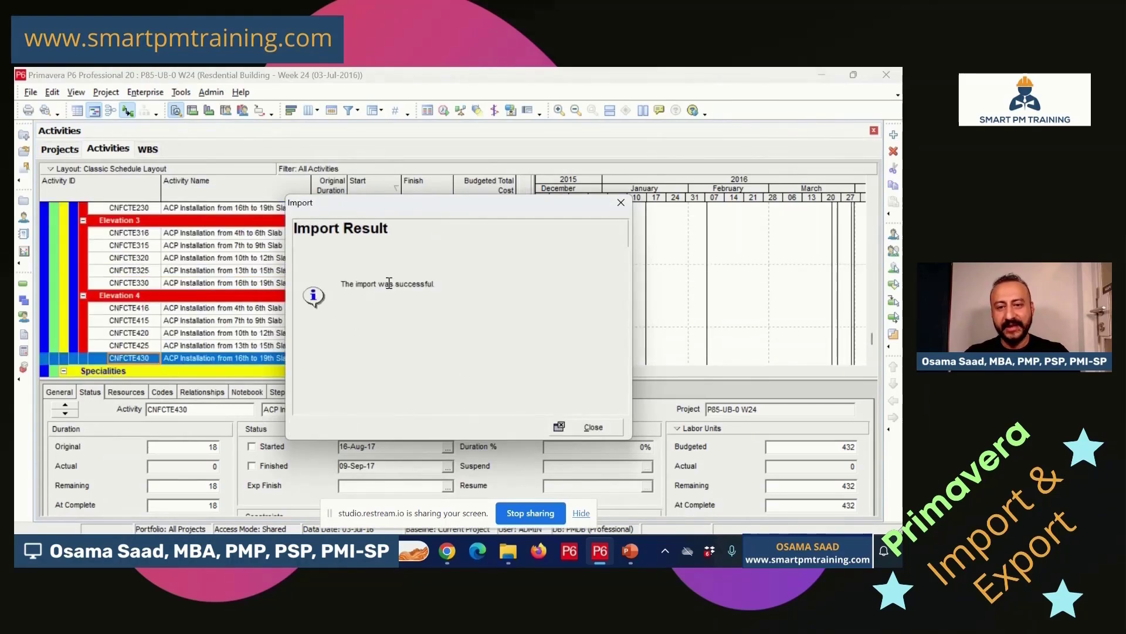
pyautogui.click(578, 425)
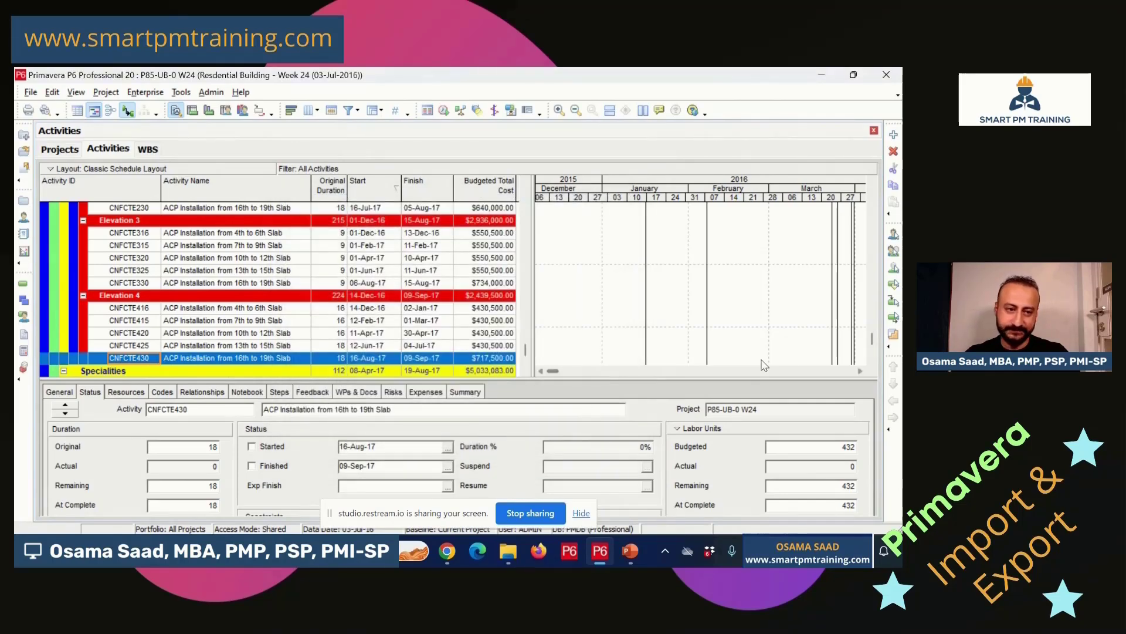
# Check the Project Commencement and TOC milestones, and schedule the Week 24 project with data date 31-Jul-16.
pyautogui.moveTo(872, 340); pyautogui.dragTo(874, 177)
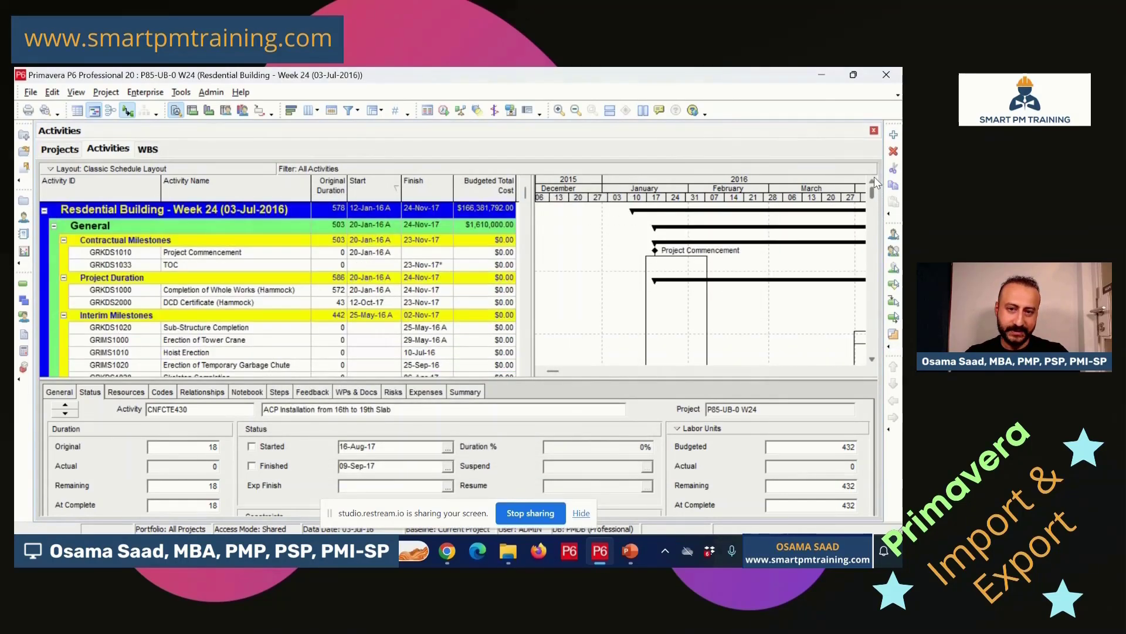
pyautogui.click(265, 253)
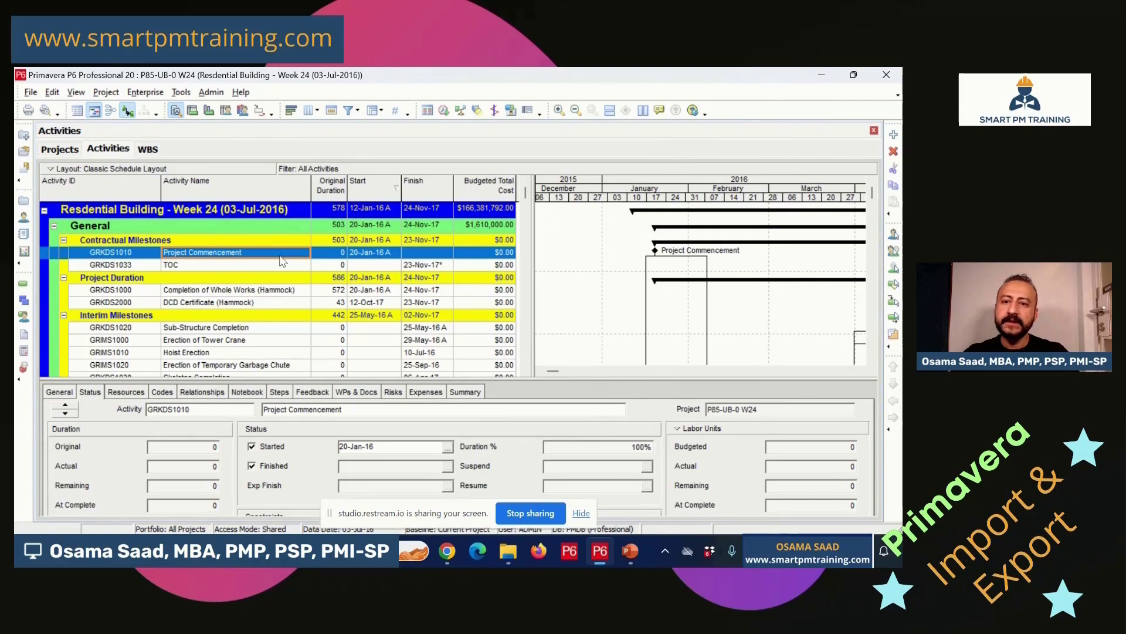
pyautogui.click(262, 265)
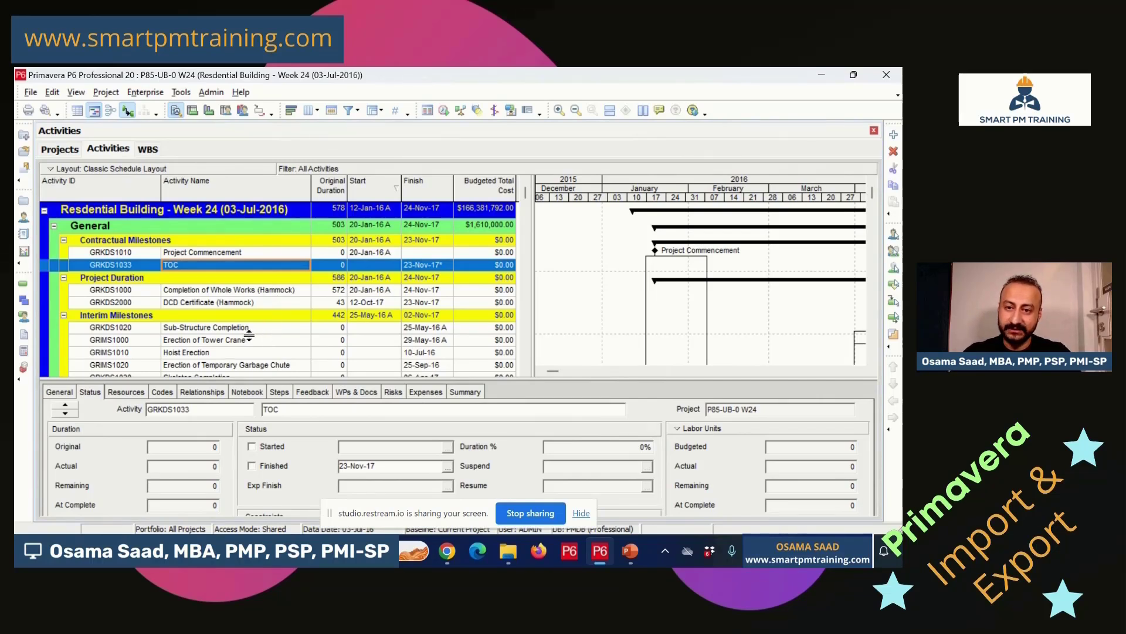
pyautogui.click(444, 111)
pyautogui.click(364, 278)
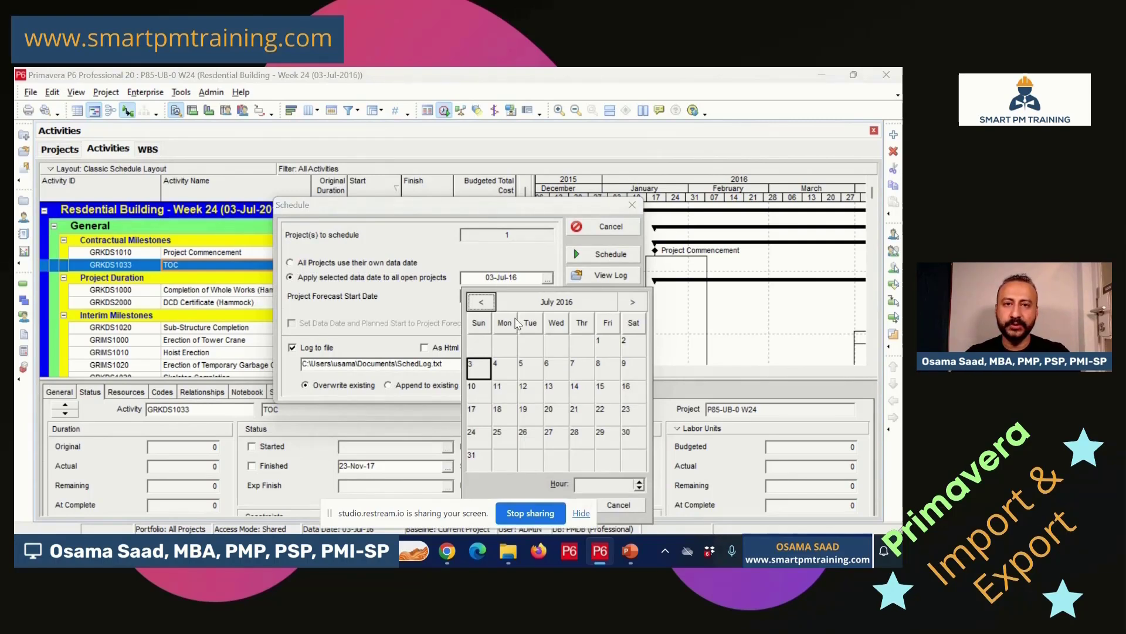
pyautogui.click(476, 461)
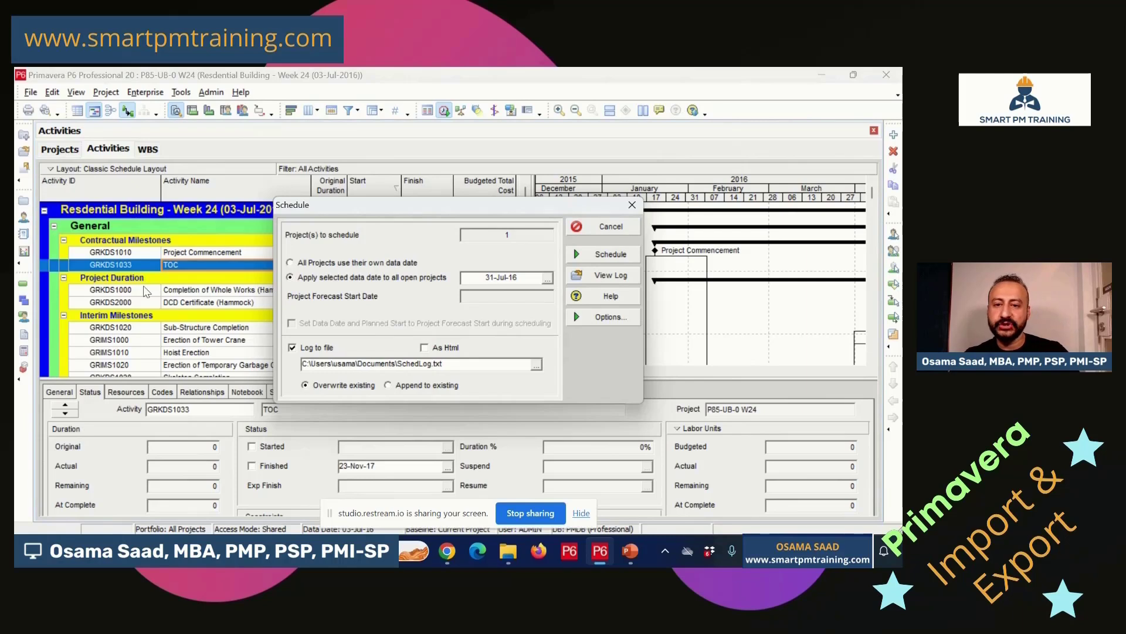
pyautogui.click(605, 255)
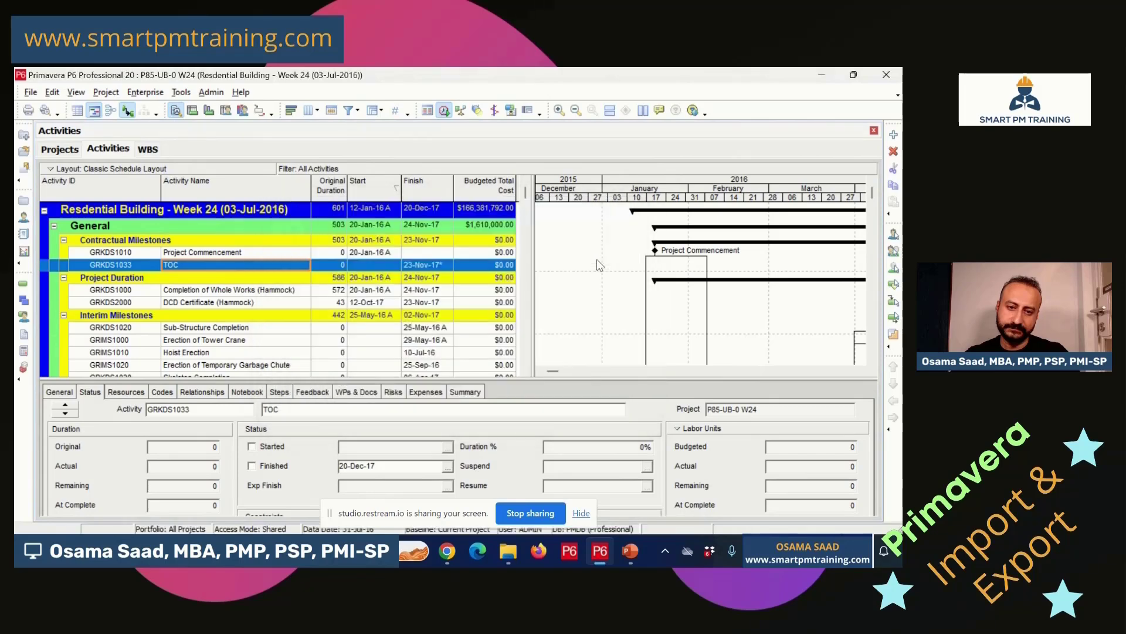
# Review the TOC and Project Commencement milestones in the rescheduled Week 24 project, focusing on the TOC finish date.
pyautogui.click(380, 267)
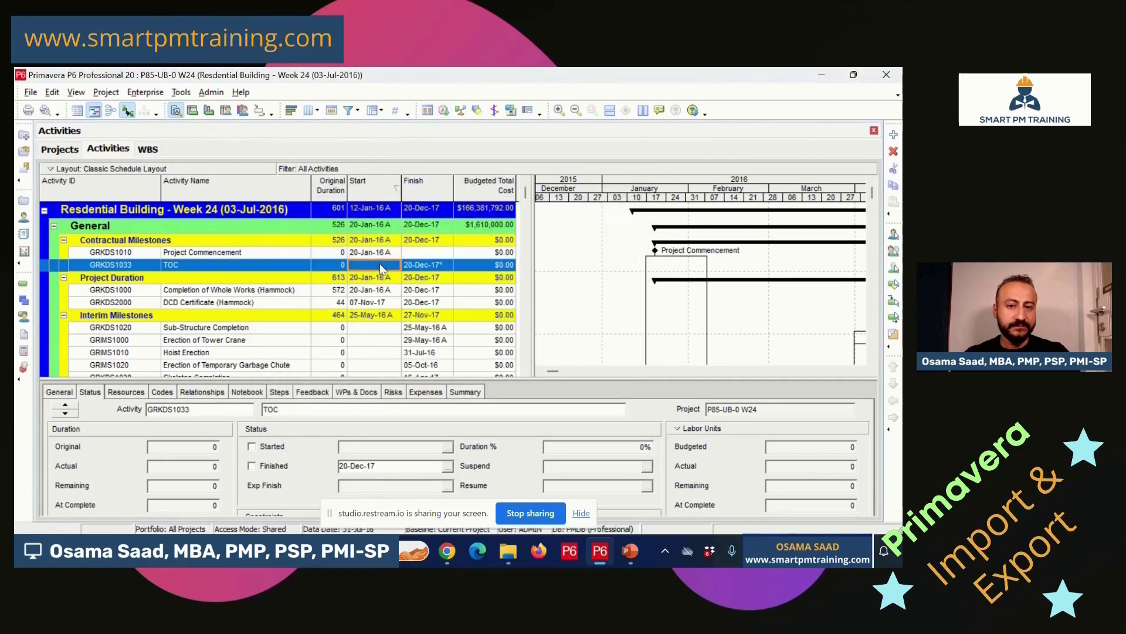
pyautogui.click(202, 265)
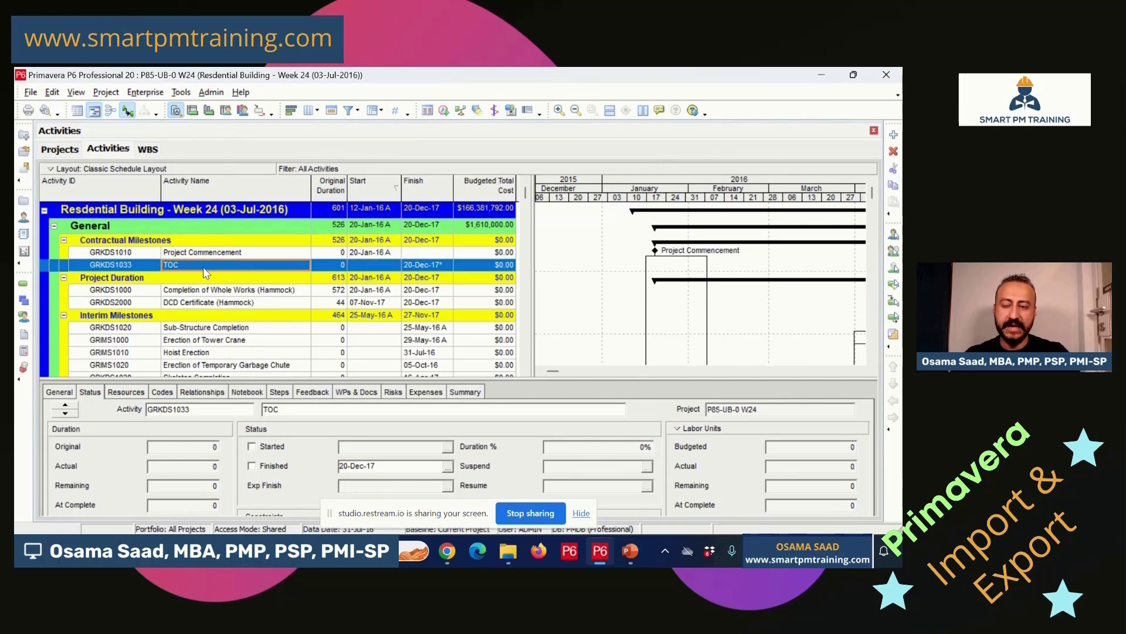
pyautogui.click(245, 255)
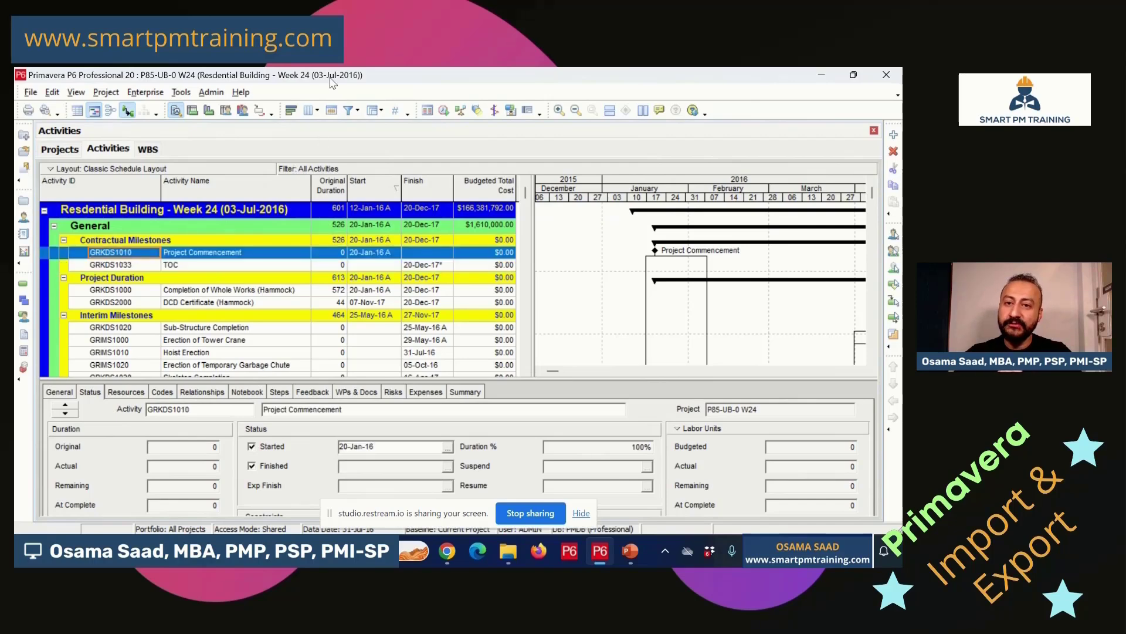
pyautogui.click(24, 202)
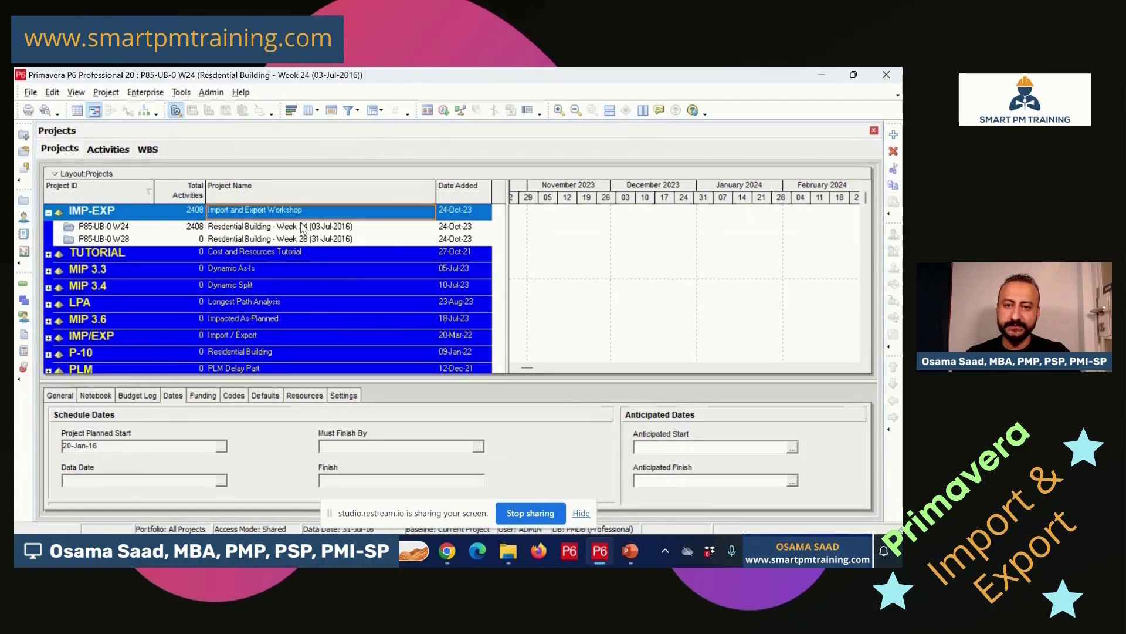
pyautogui.click(23, 284)
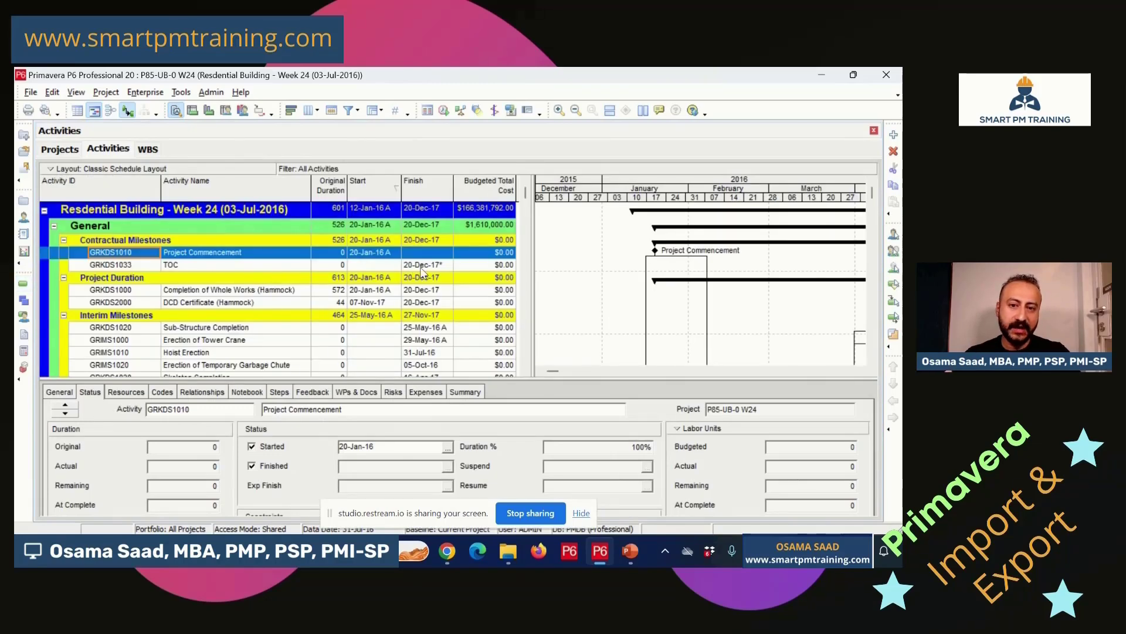
pyautogui.click(426, 266)
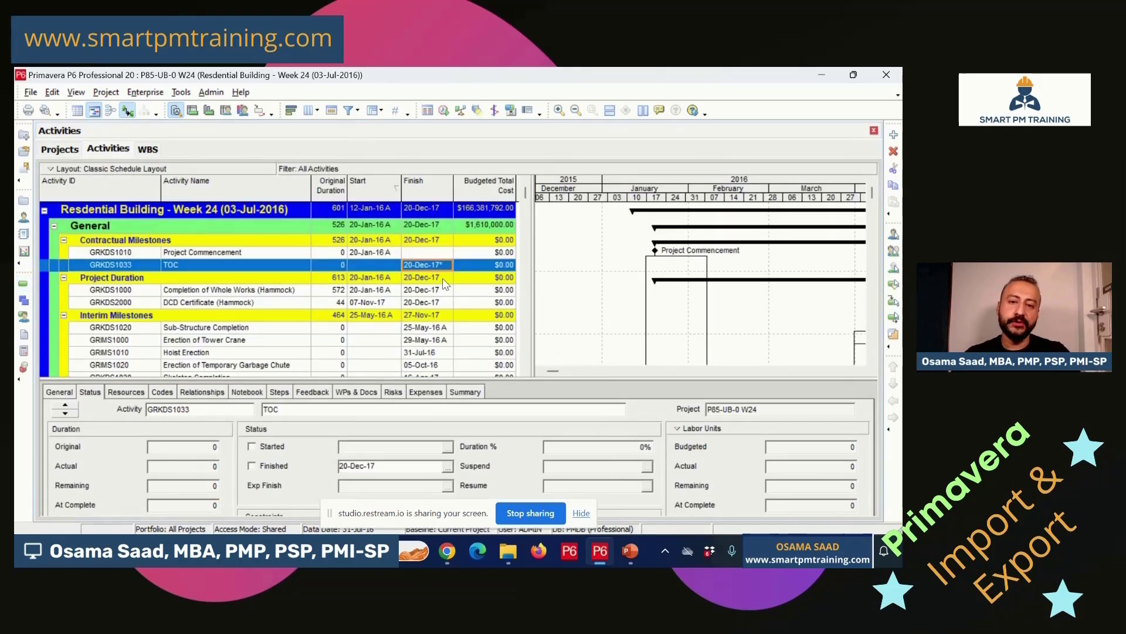
# Open the project P85-UB-0 W28 and check the finish date of its TOC milestone for comparison.
pyautogui.click(25, 201)
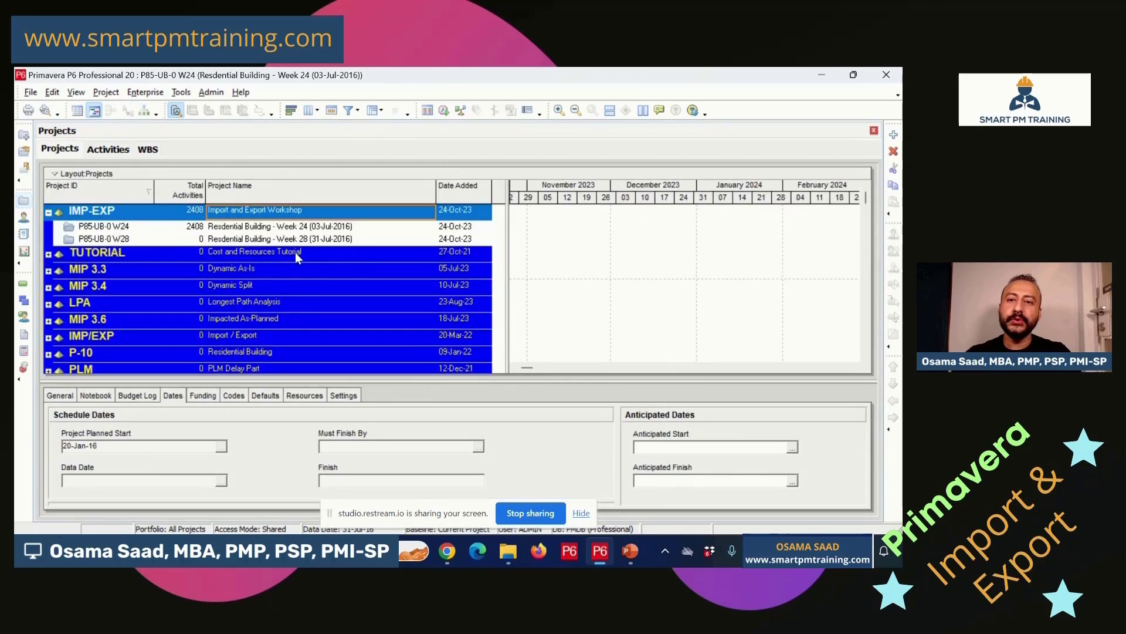
pyautogui.rightClick(325, 239)
pyautogui.click(392, 198)
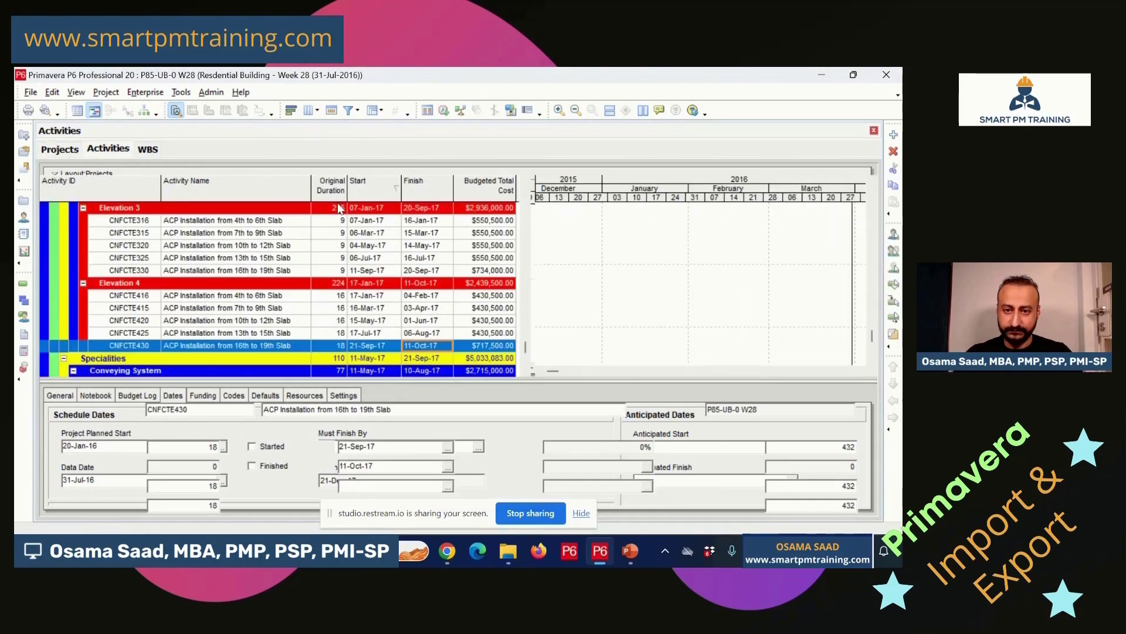
pyautogui.moveTo(525, 347); pyautogui.dragTo(540, 193)
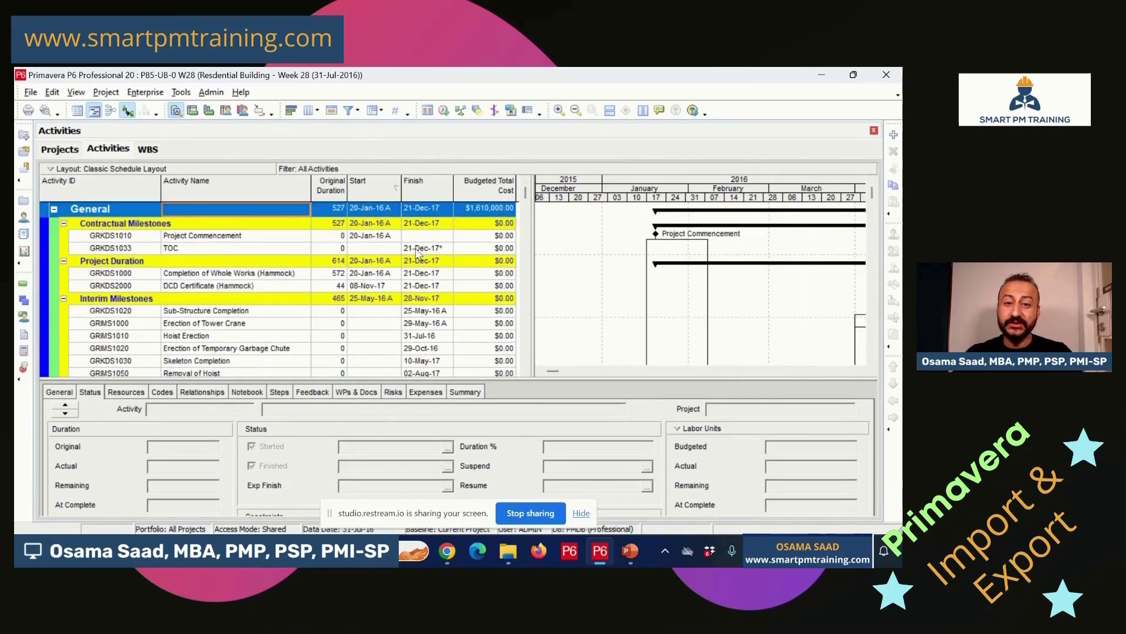
pyautogui.click(418, 247)
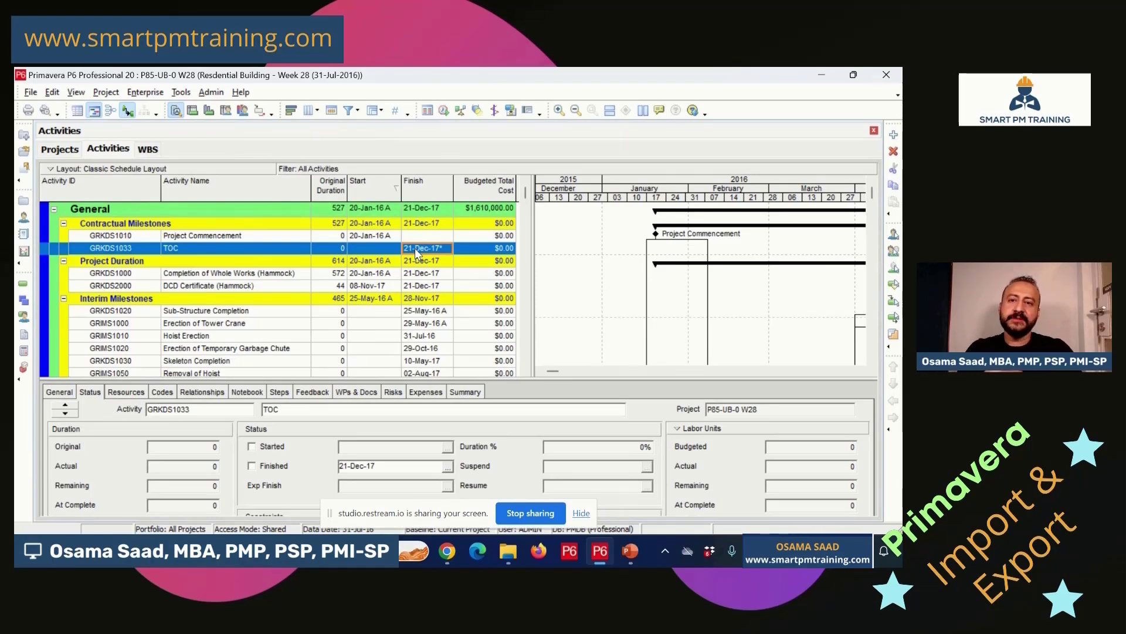
# Compare the data dates and finish dates of the Week 24 and Week 28 projects in the project list.
pyautogui.click(23, 200)
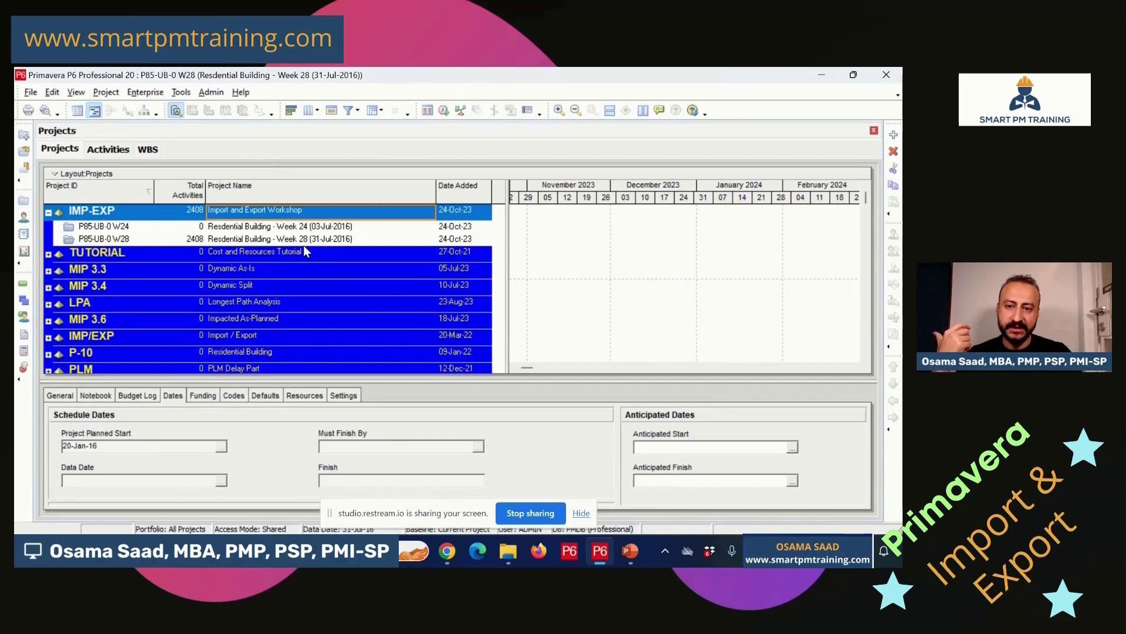
pyautogui.click(307, 241)
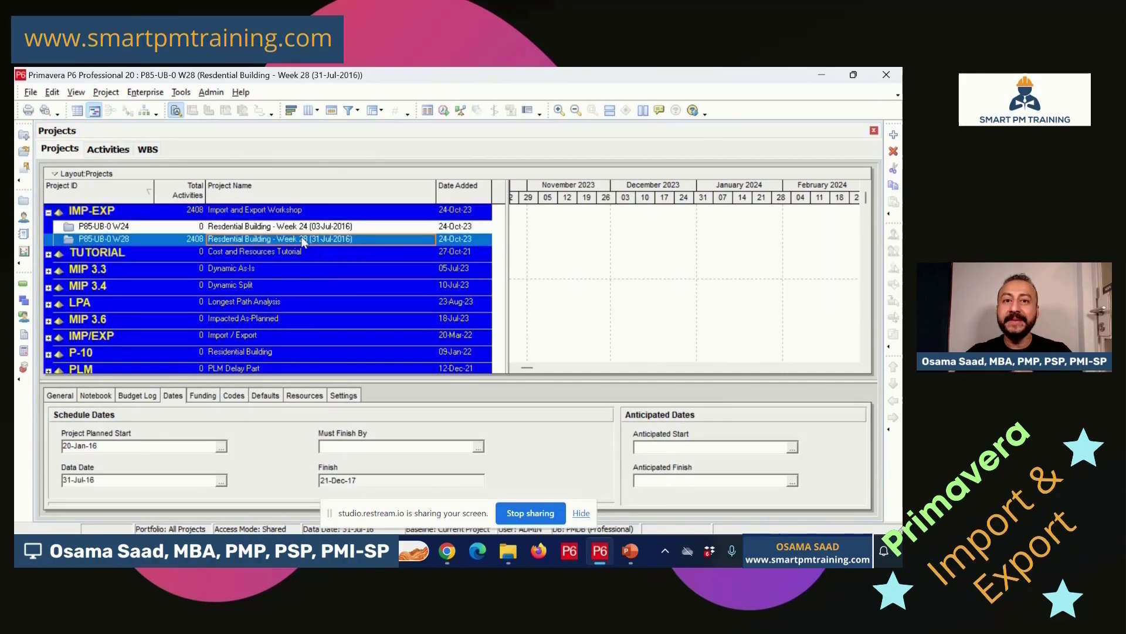
pyautogui.click(326, 228)
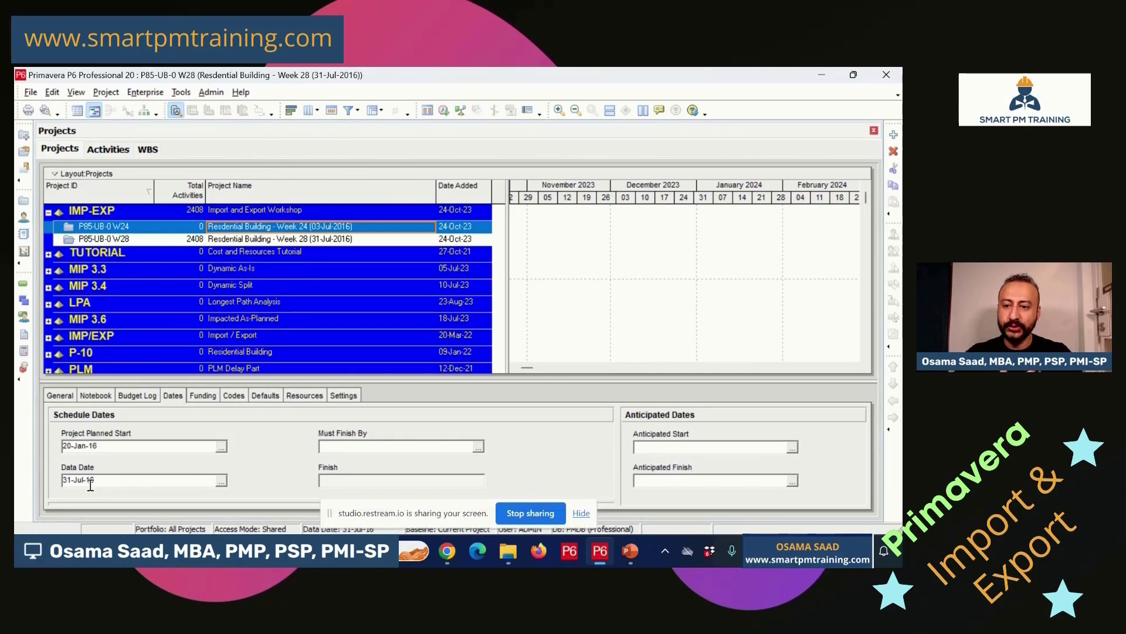
pyautogui.click(332, 238)
pyautogui.click(338, 229)
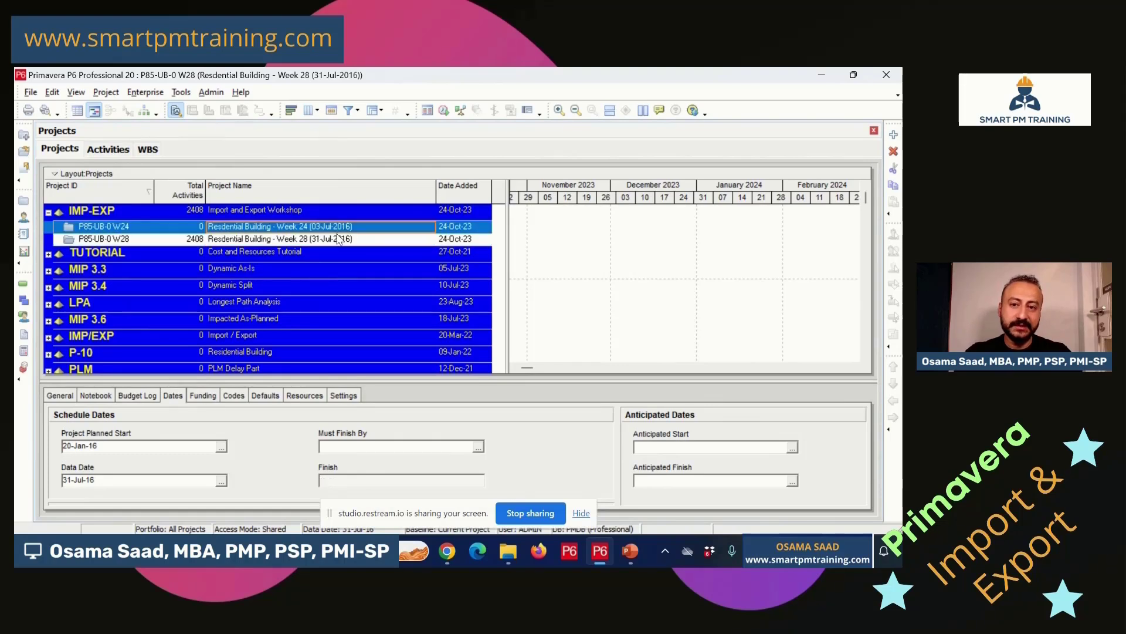
pyautogui.click(340, 238)
pyautogui.click(352, 227)
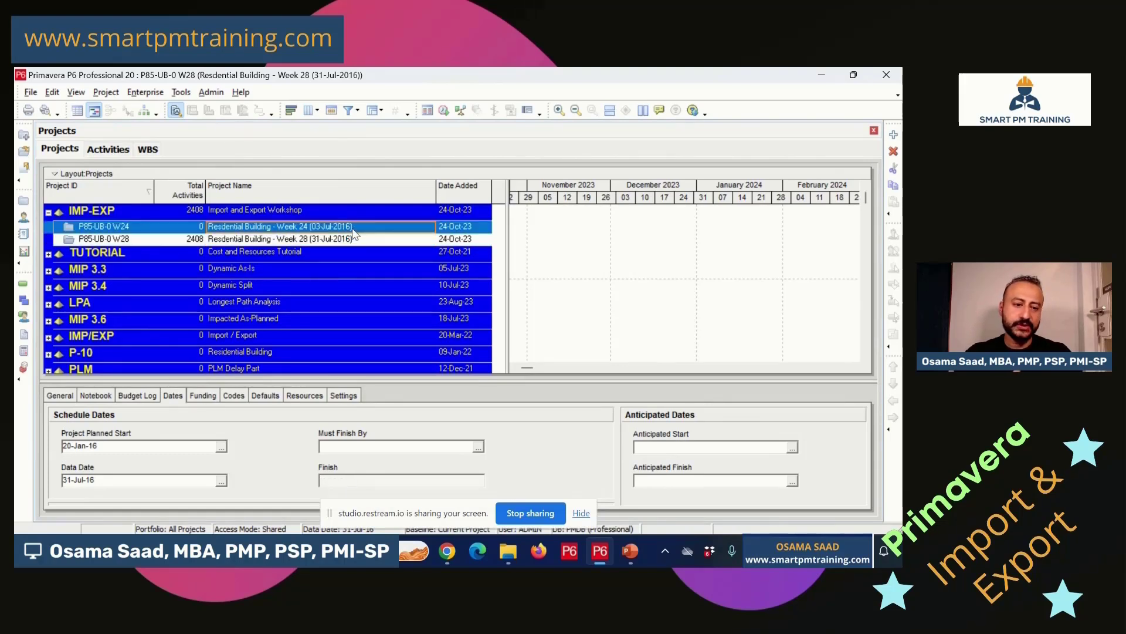